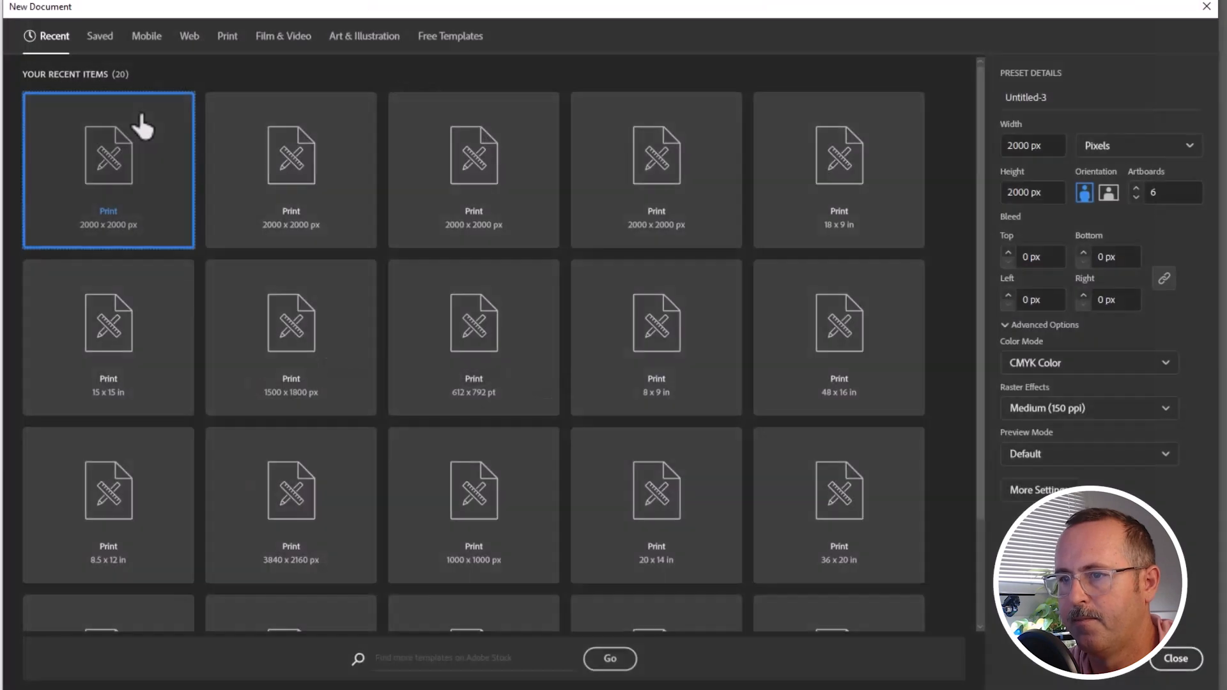
# Step: Create a 2000 x 2000 px CMYK document with one artboard and place the FemalePose image on it at nearly full artboard height
pyautogui.click(1138, 199)
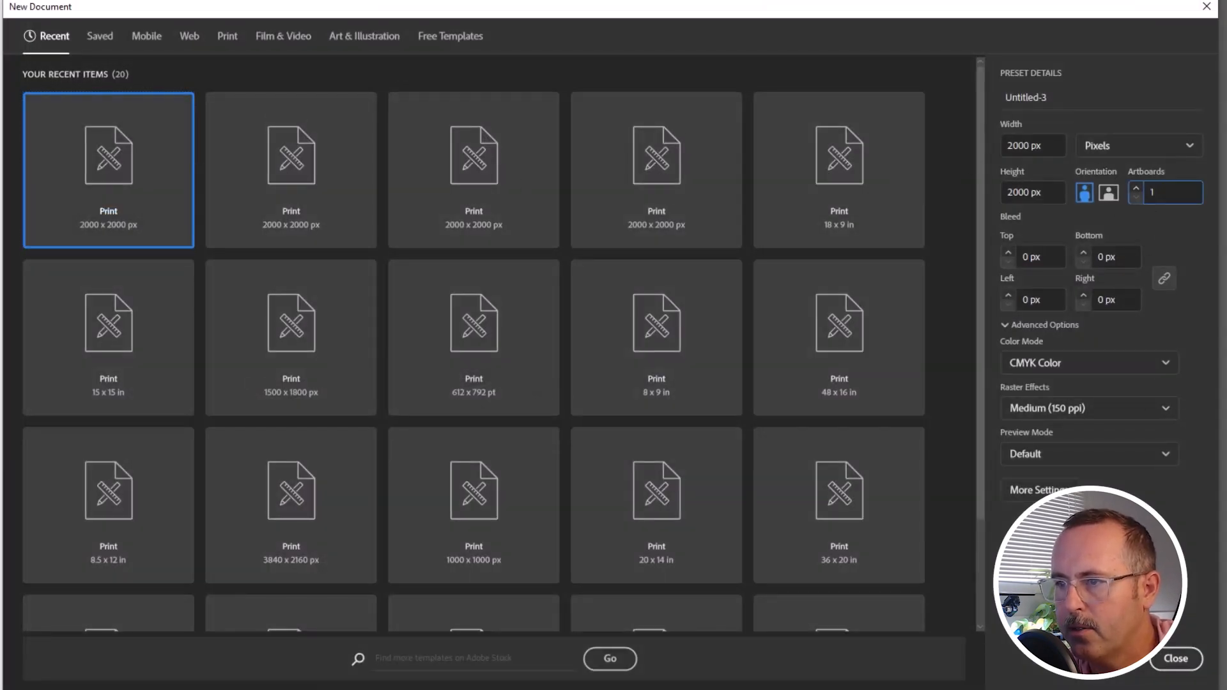
pyautogui.press('Return')
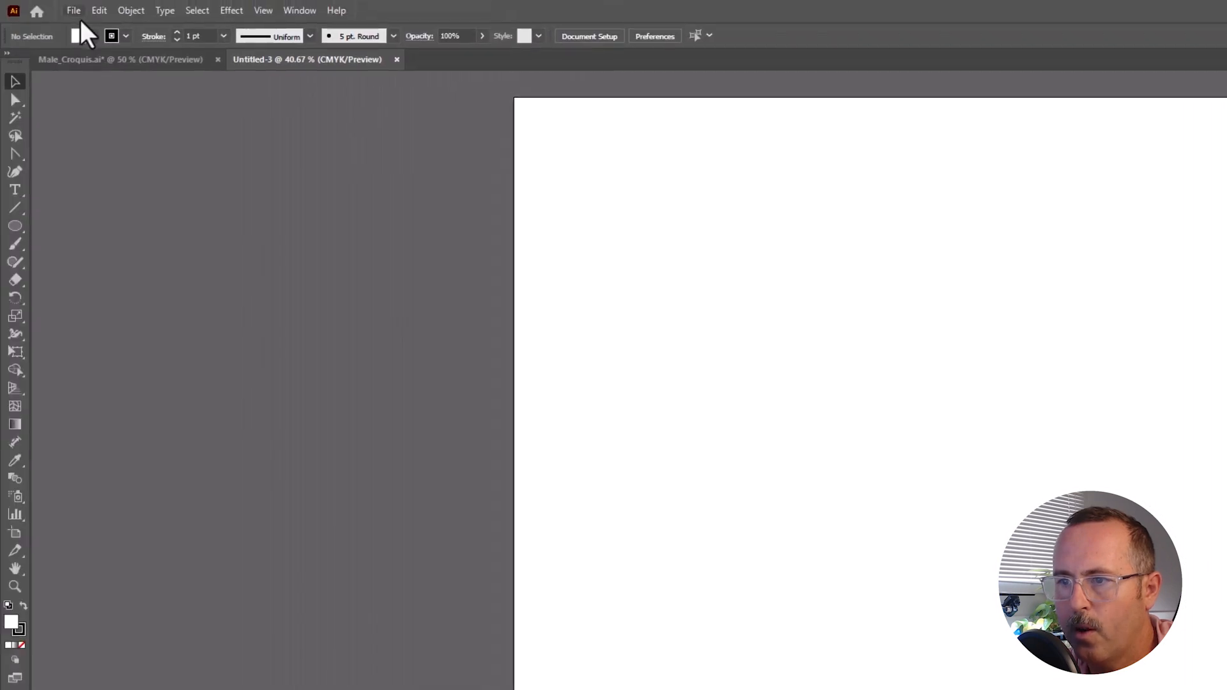
pyautogui.click(72, 10)
pyautogui.click(118, 281)
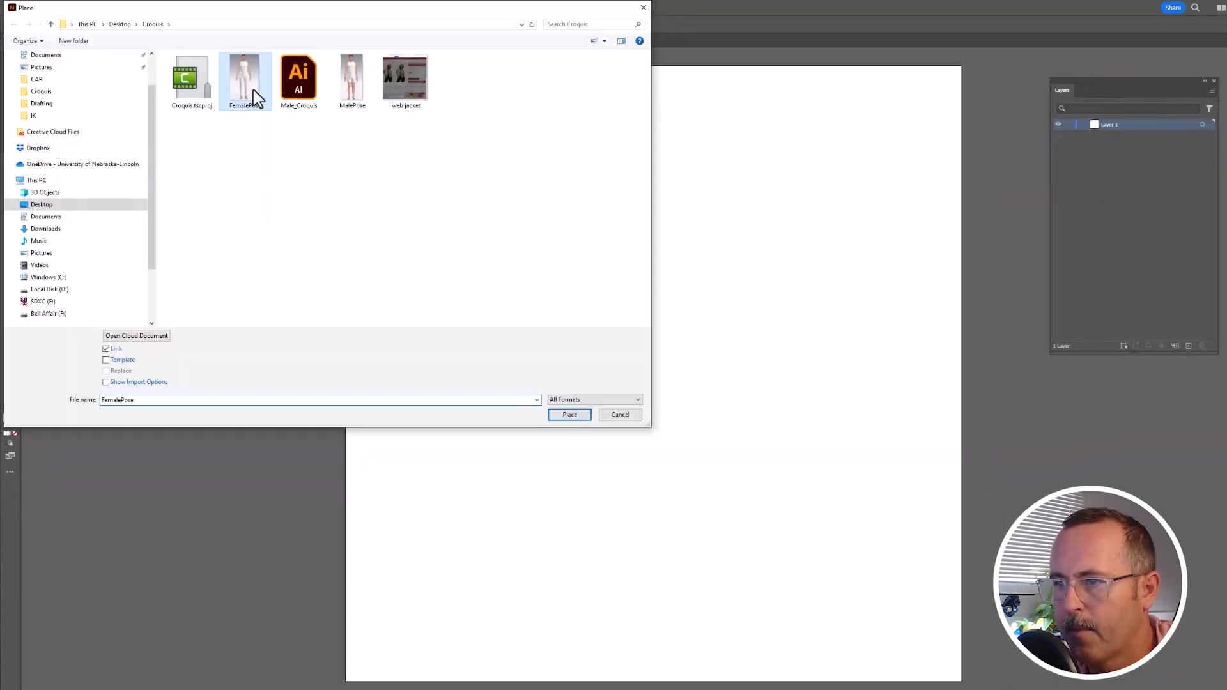
pyautogui.doubleClick(255, 99)
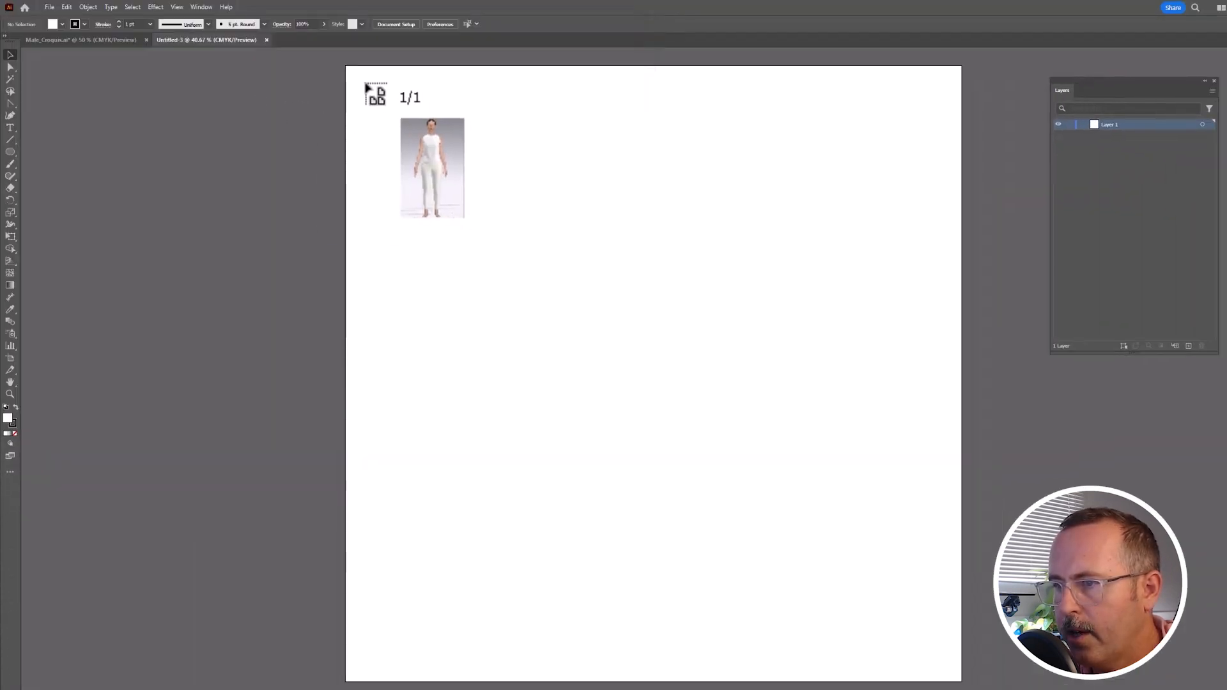
pyautogui.moveTo(700, 451); pyautogui.dragTo(729, 655)
pyautogui.moveTo(565, 318); pyautogui.dragTo(638, 329)
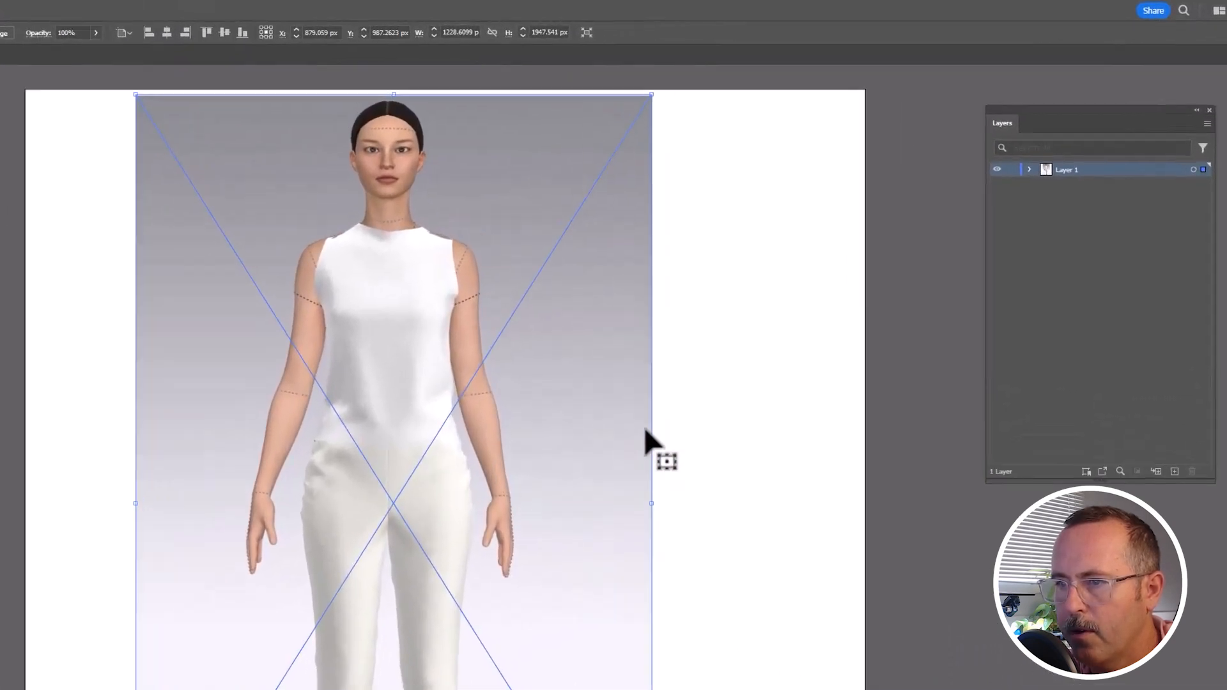
# Step: Add a new layer above the image layer and lock the layer holding the FemalePose image
pyautogui.click(1173, 471)
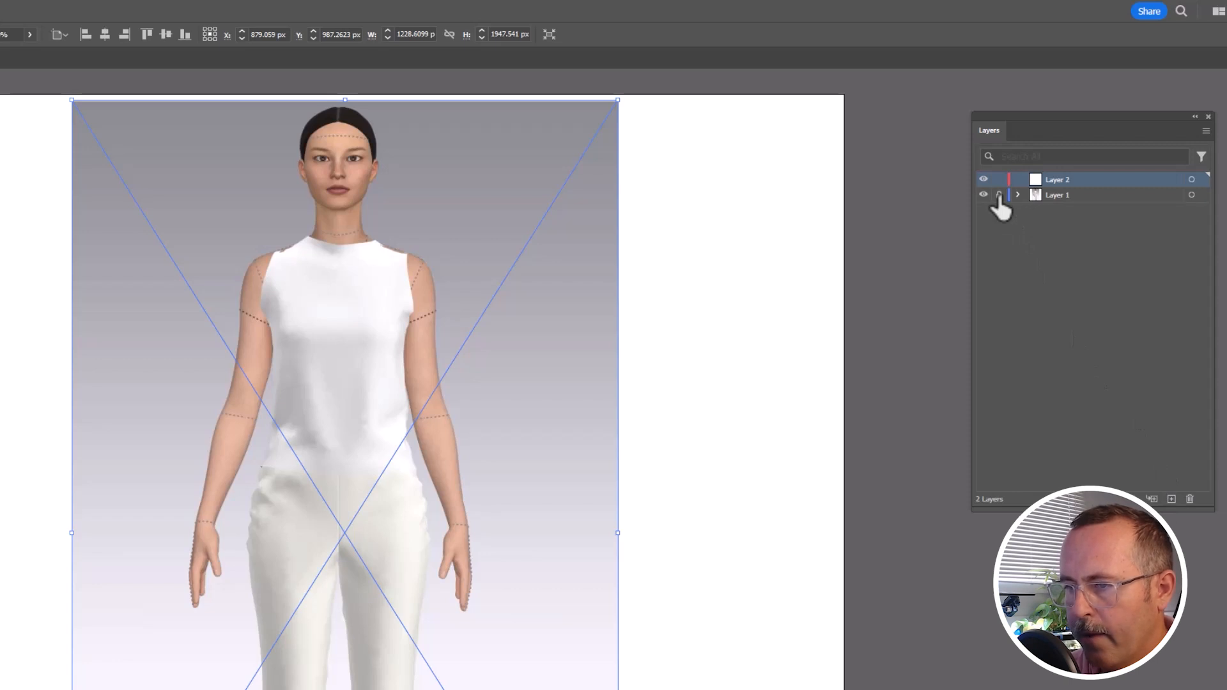
pyautogui.click(998, 195)
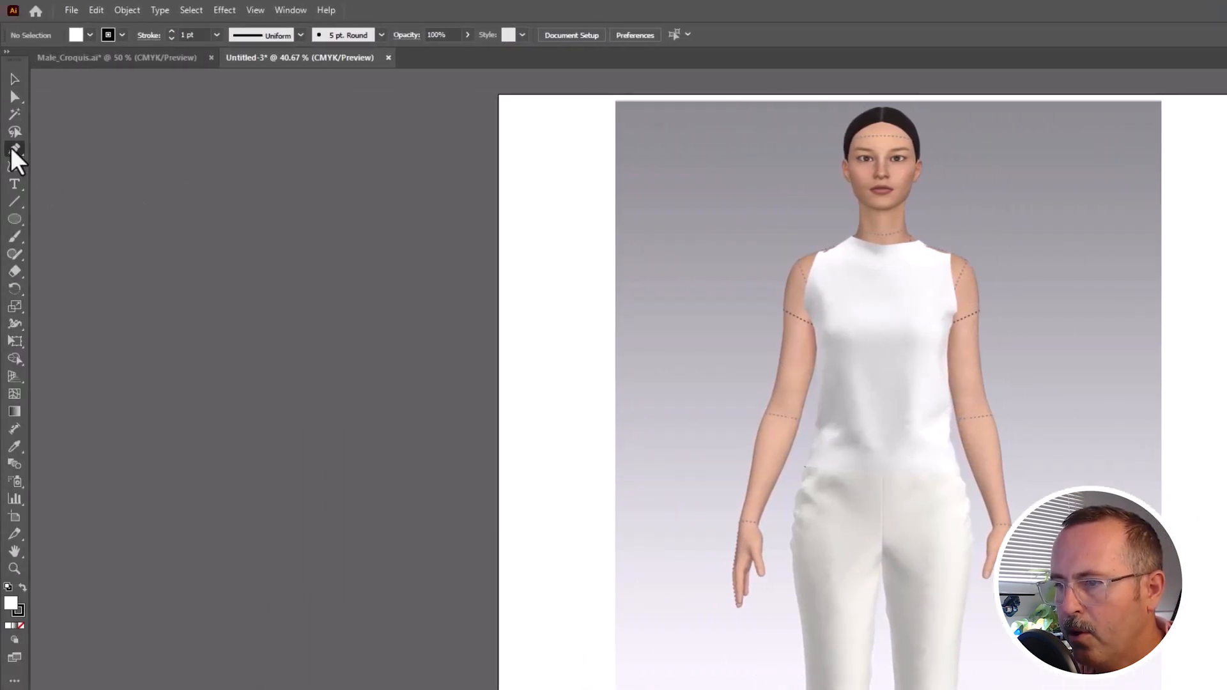
# Step: Detach the Pen tool group as a floating palette and place it beside the figure, near the layer list
pyautogui.click(12, 150)
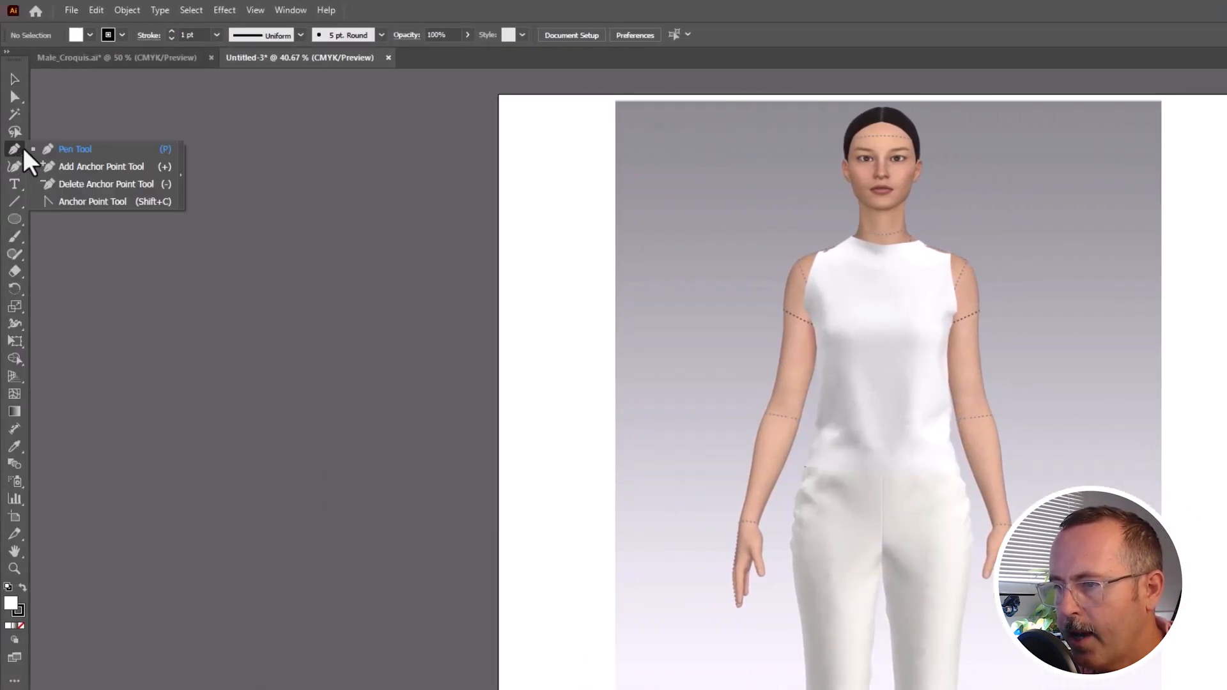
pyautogui.click(181, 175)
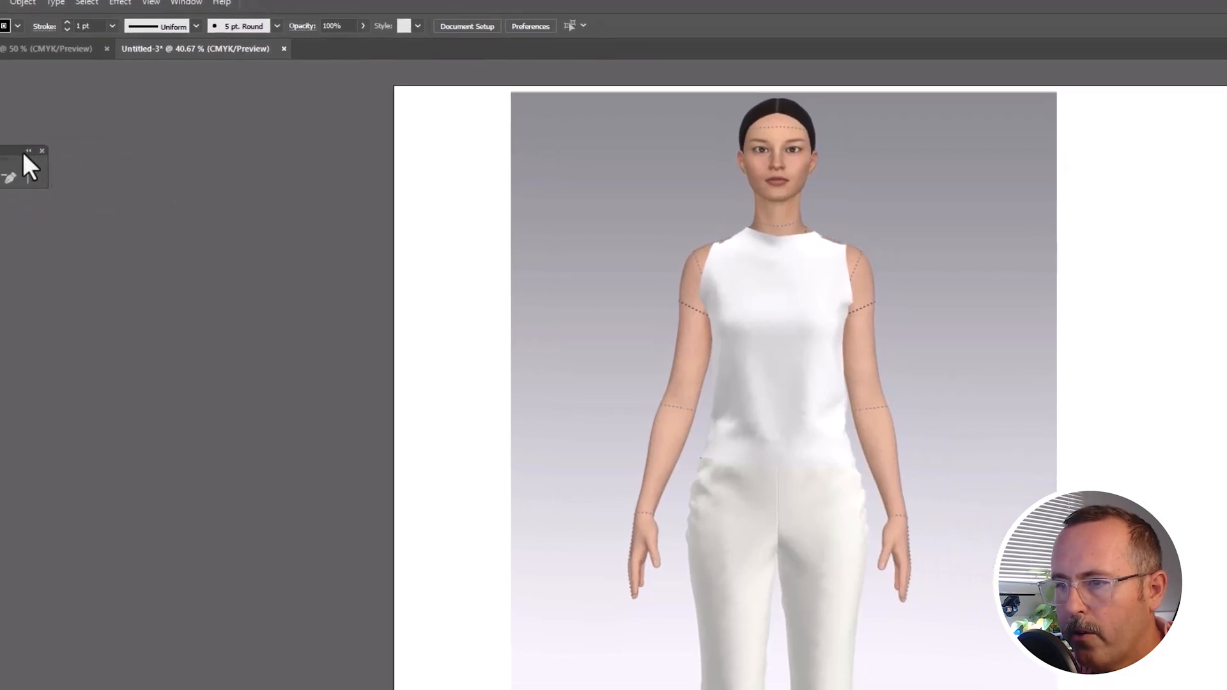
pyautogui.moveTo(23, 156); pyautogui.dragTo(1134, 186)
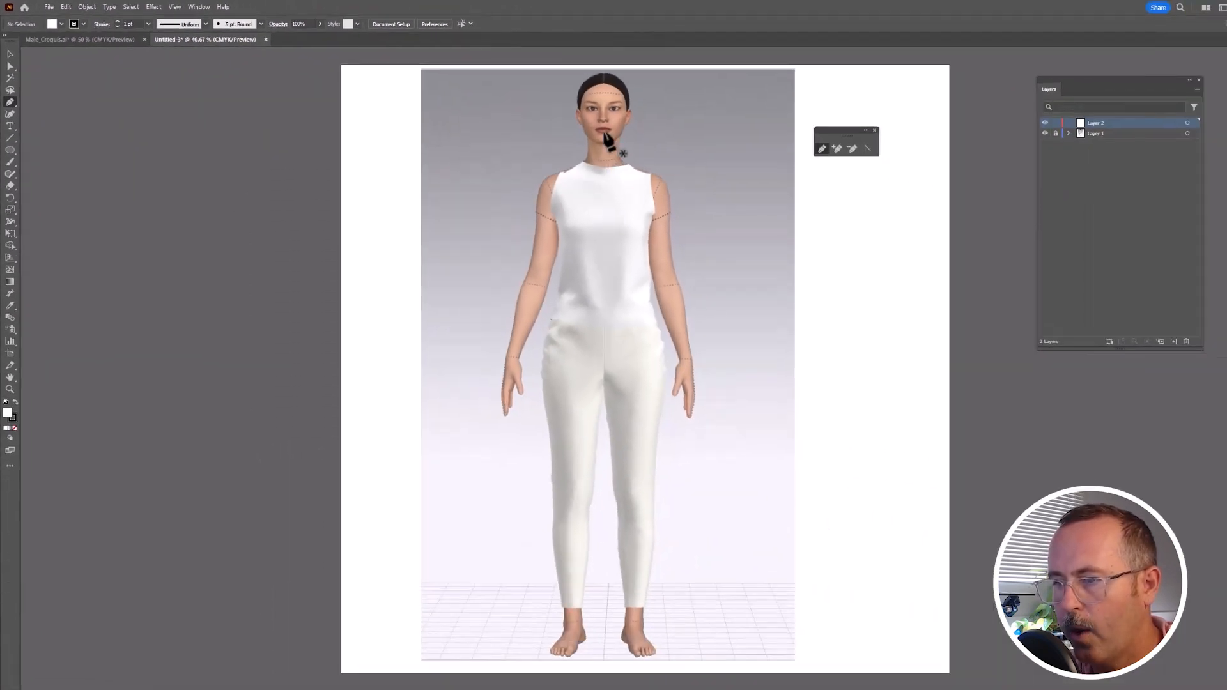
# Step: Start a Pen tool half-body outline at the face's centre under the nose and trace straight segments along the neck to the figure's left shoulder tip
pyautogui.scroll(4, 607, 139)
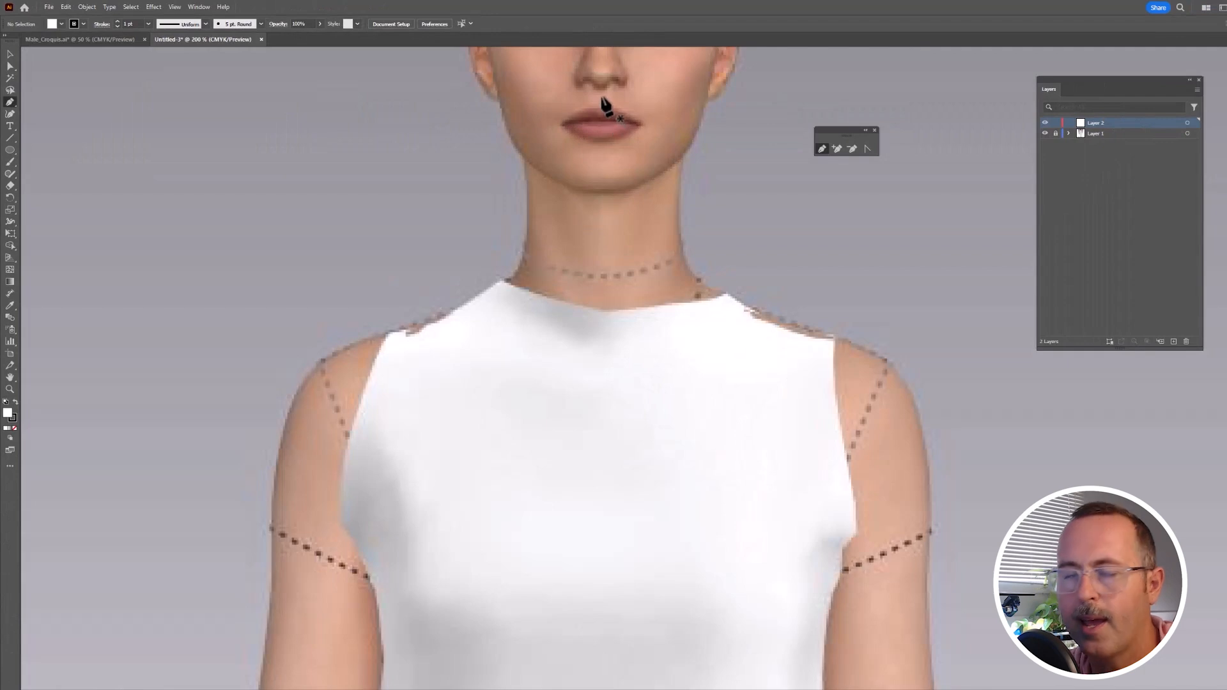
pyautogui.click(603, 97)
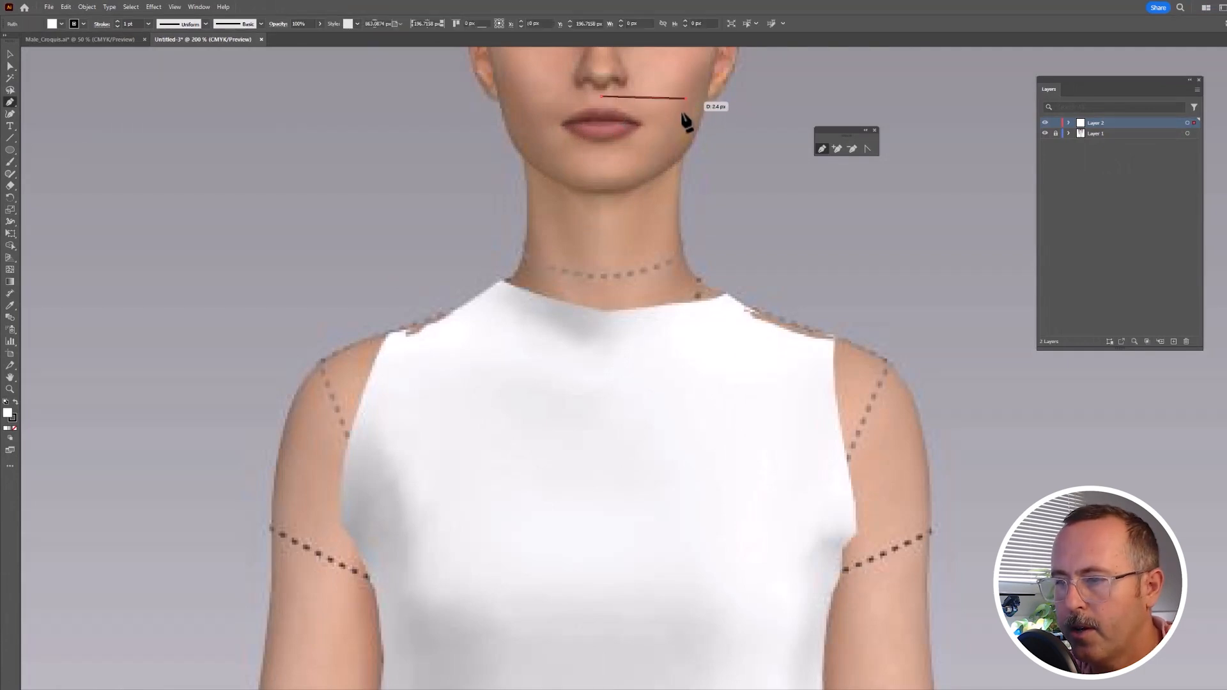
pyautogui.moveTo(679, 230); pyautogui.dragTo(682, 257)
pyautogui.click(680, 248)
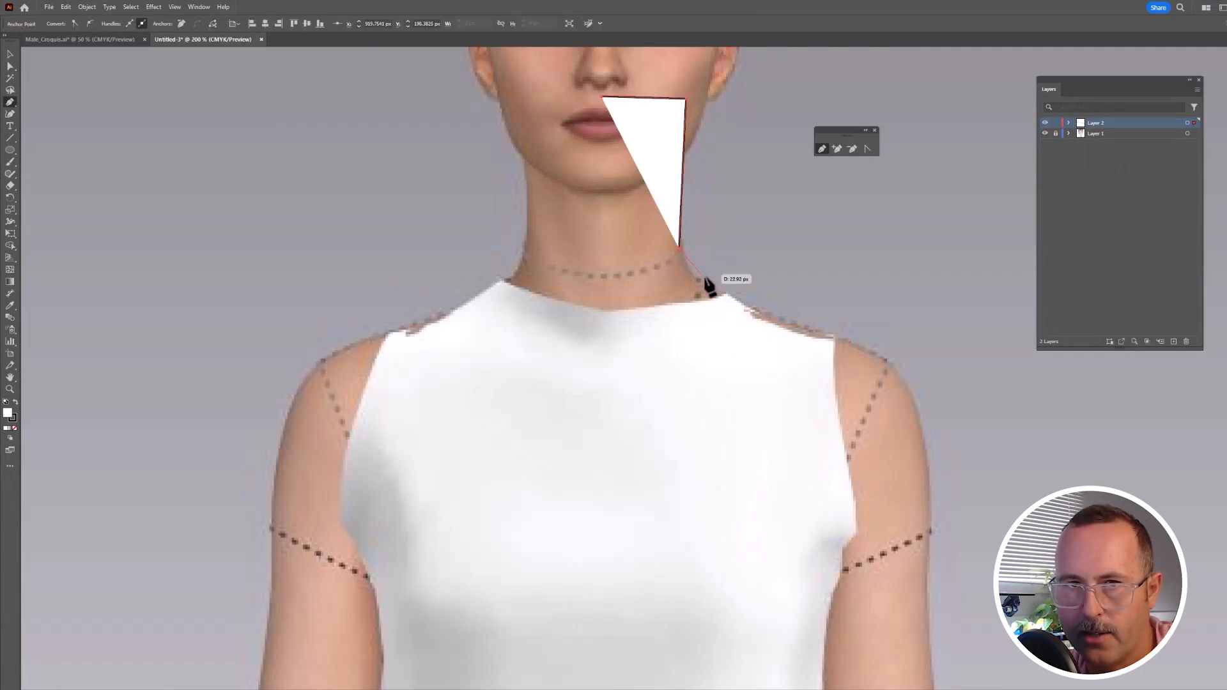
pyautogui.click(736, 298)
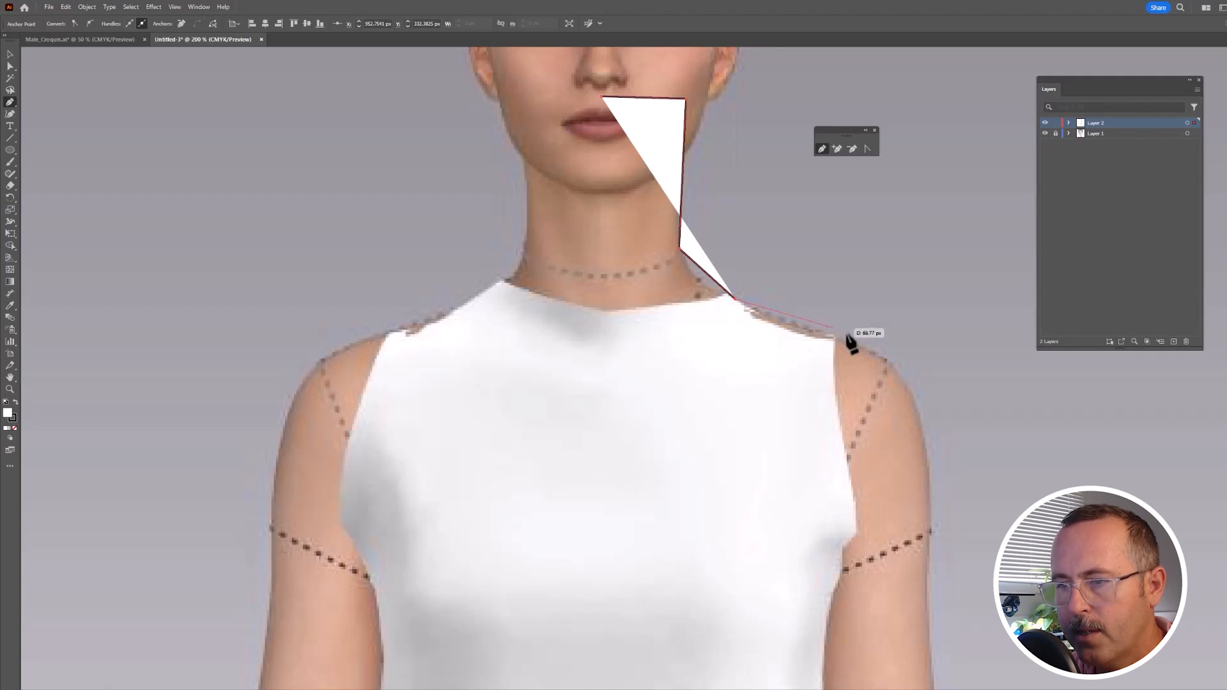
pyautogui.click(888, 362)
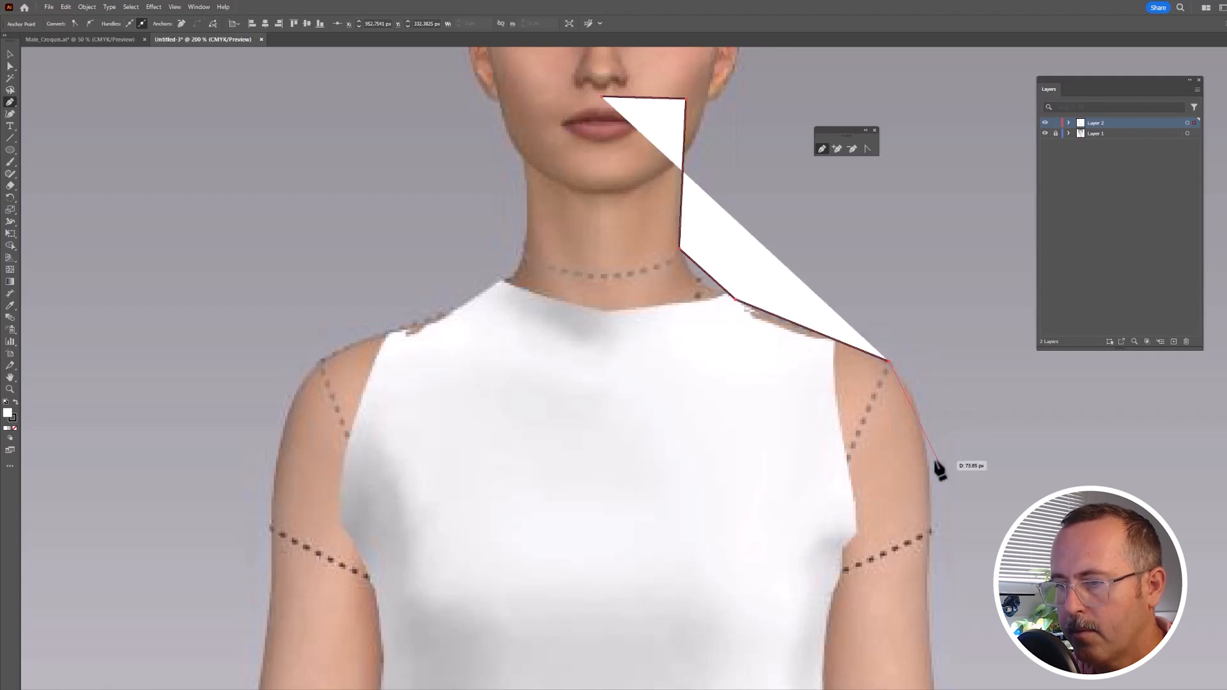
# Step: Continue the outline with straight segments down the outer left arm through the elbow to the wrist, and across the wrist
pyautogui.moveTo(937, 461); pyautogui.dragTo(660, 195)
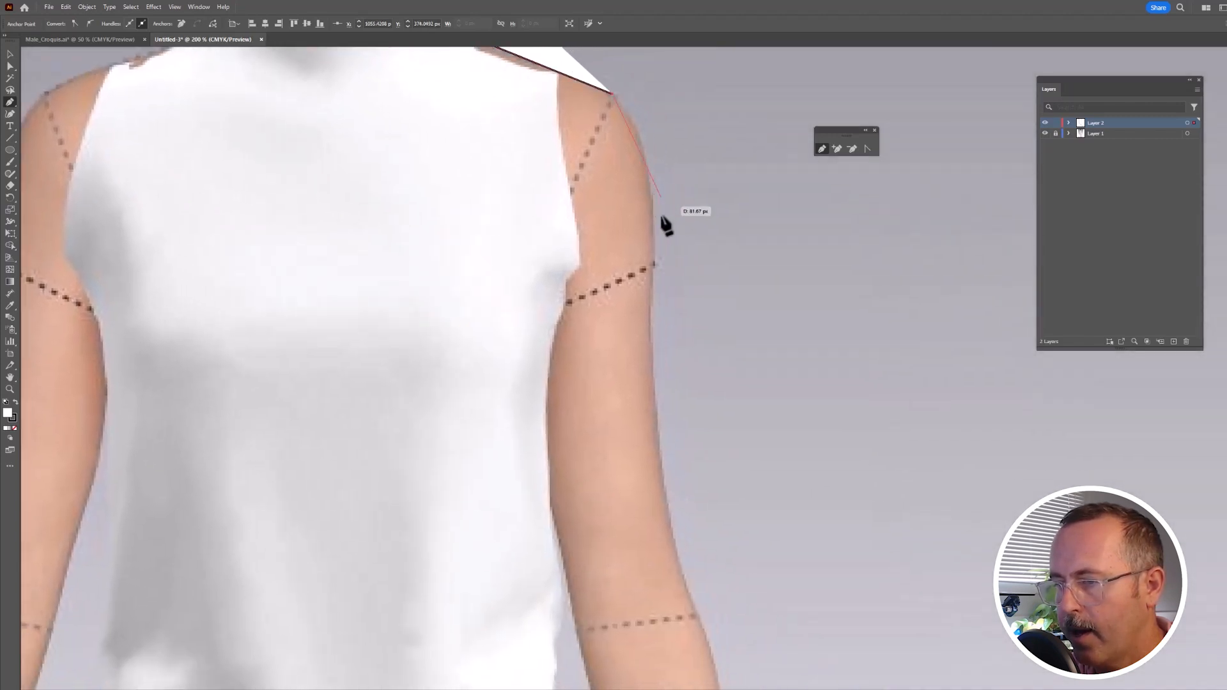
pyautogui.click(651, 263)
pyautogui.moveTo(683, 479); pyautogui.dragTo(600, 142)
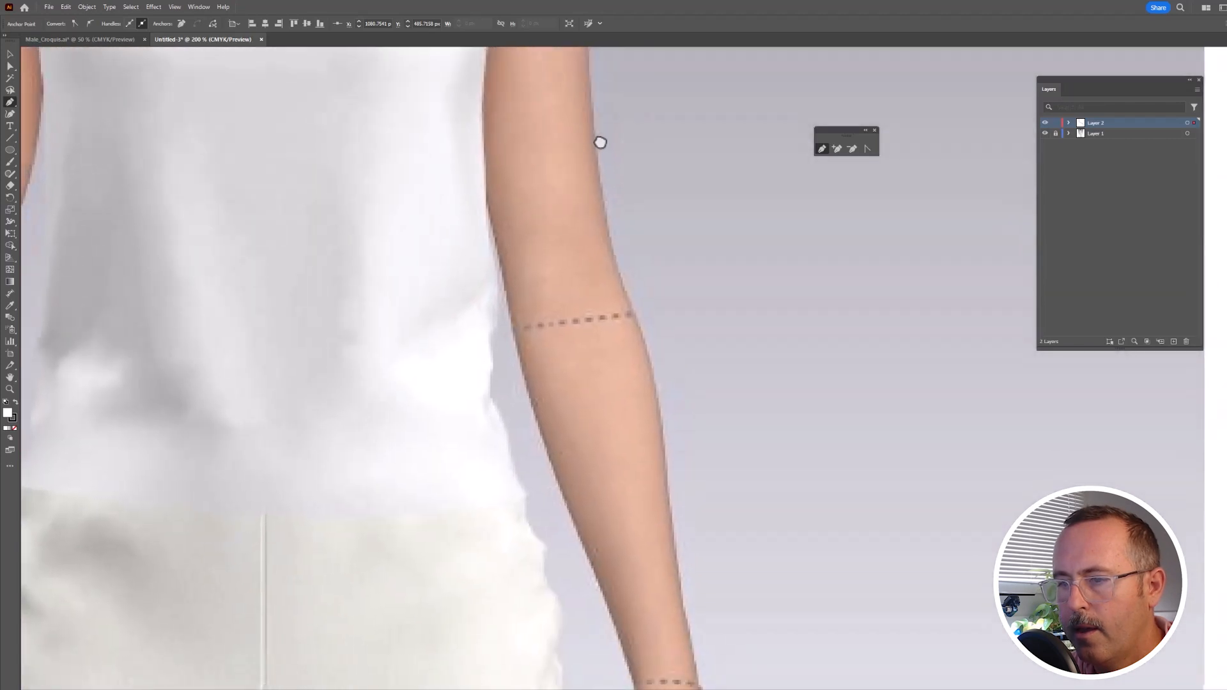
pyautogui.click(632, 314)
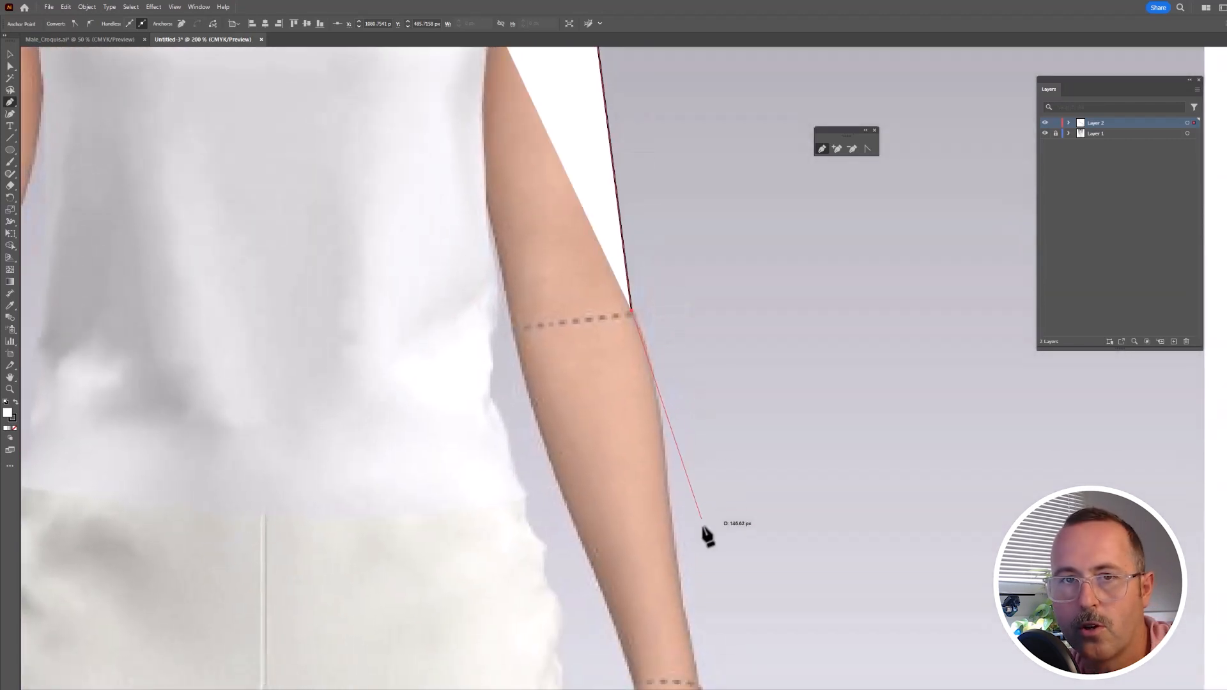
pyautogui.moveTo(706, 534); pyautogui.dragTo(622, 236)
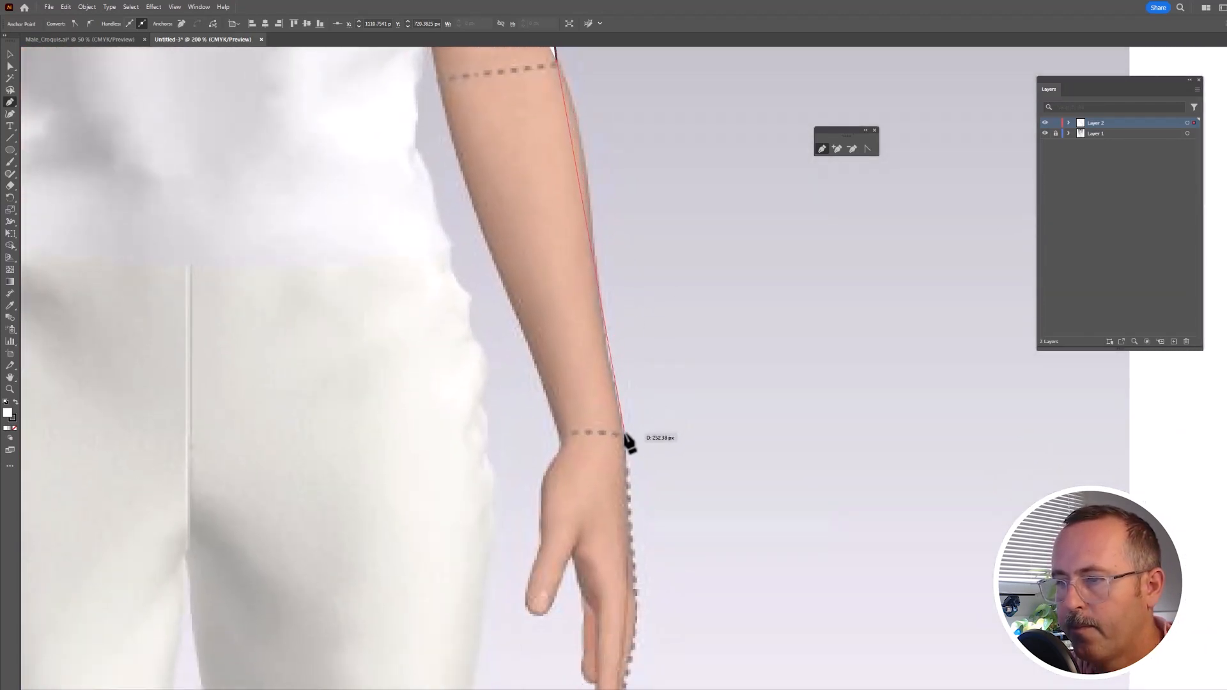
pyautogui.click(624, 434)
pyautogui.click(555, 434)
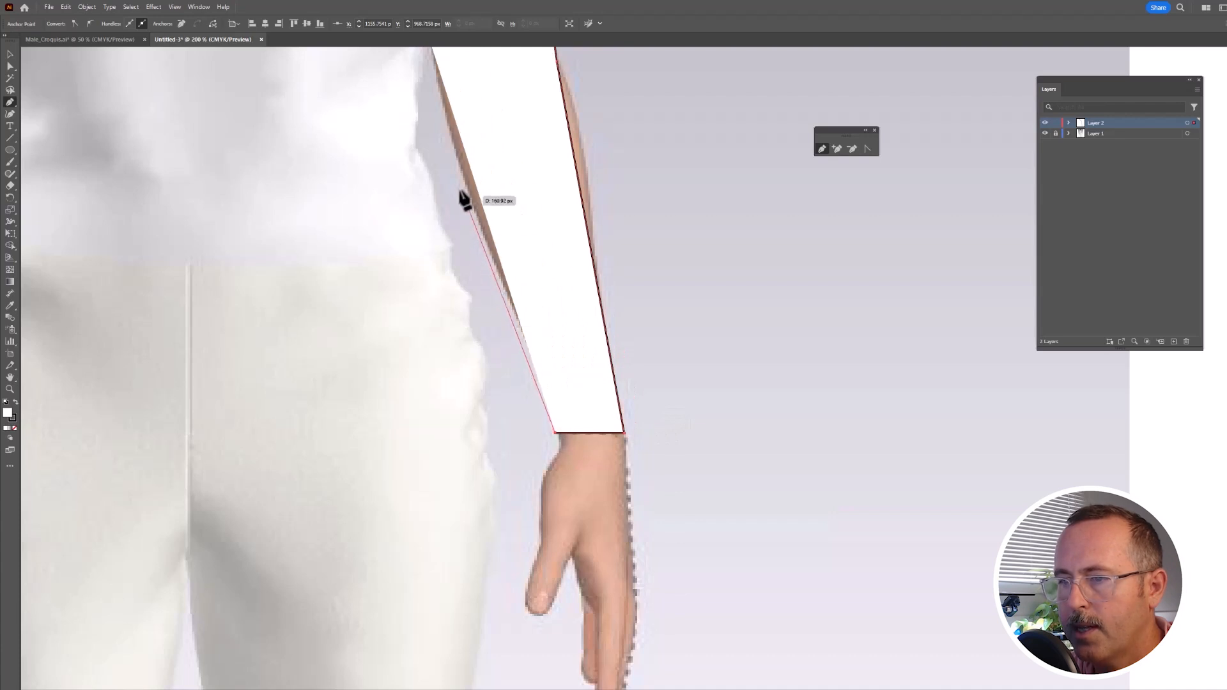
# Step: Trace the outline up the inner left arm to the armpit and back down the torso side to the waist
pyautogui.moveTo(466, 197); pyautogui.dragTo(505, 402)
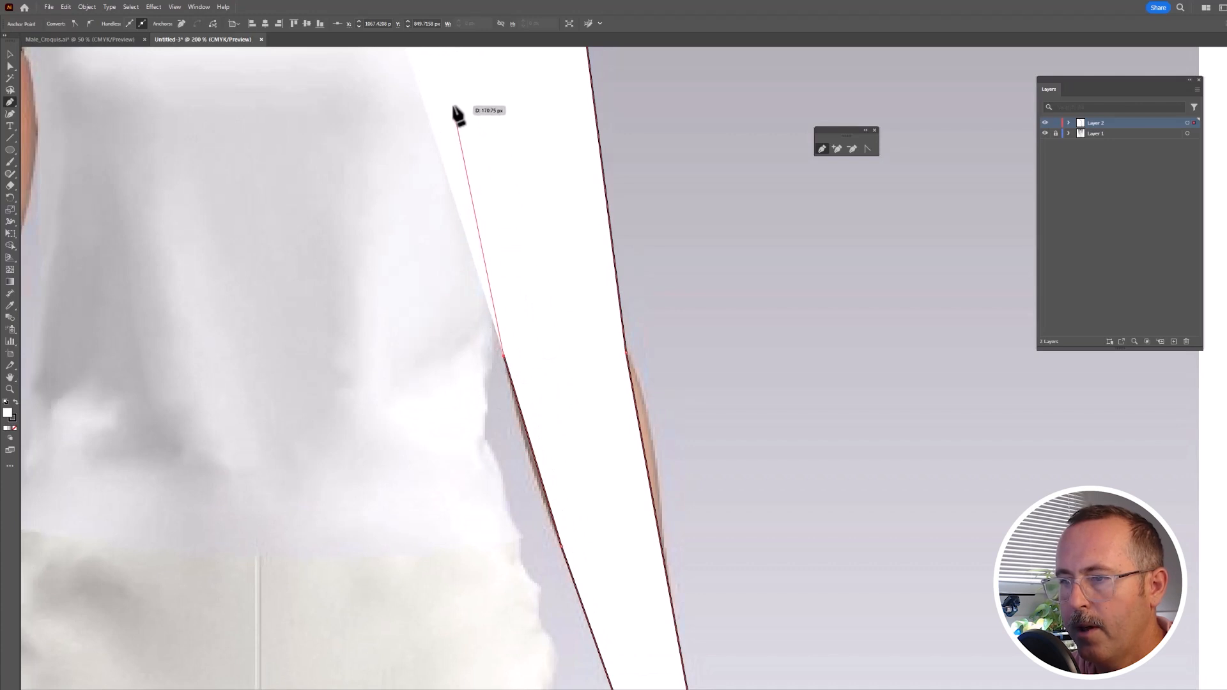
pyautogui.moveTo(458, 105); pyautogui.dragTo(693, 252)
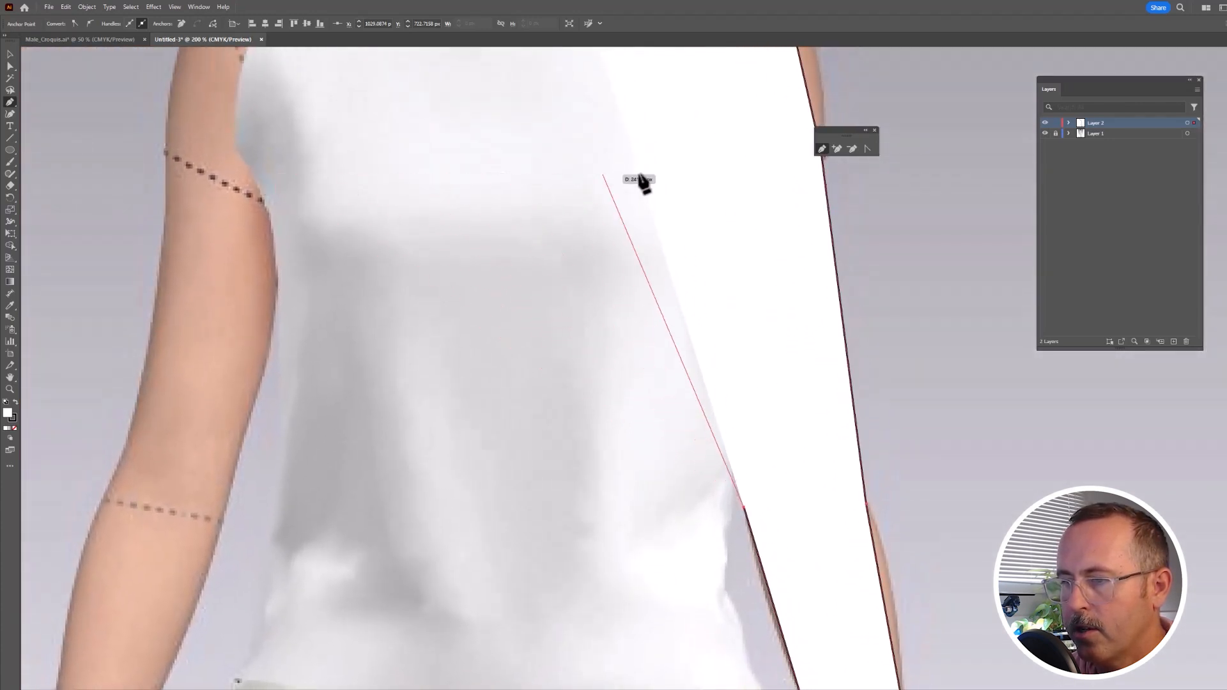
pyautogui.click(678, 174)
pyautogui.moveTo(734, 509); pyautogui.dragTo(629, 351)
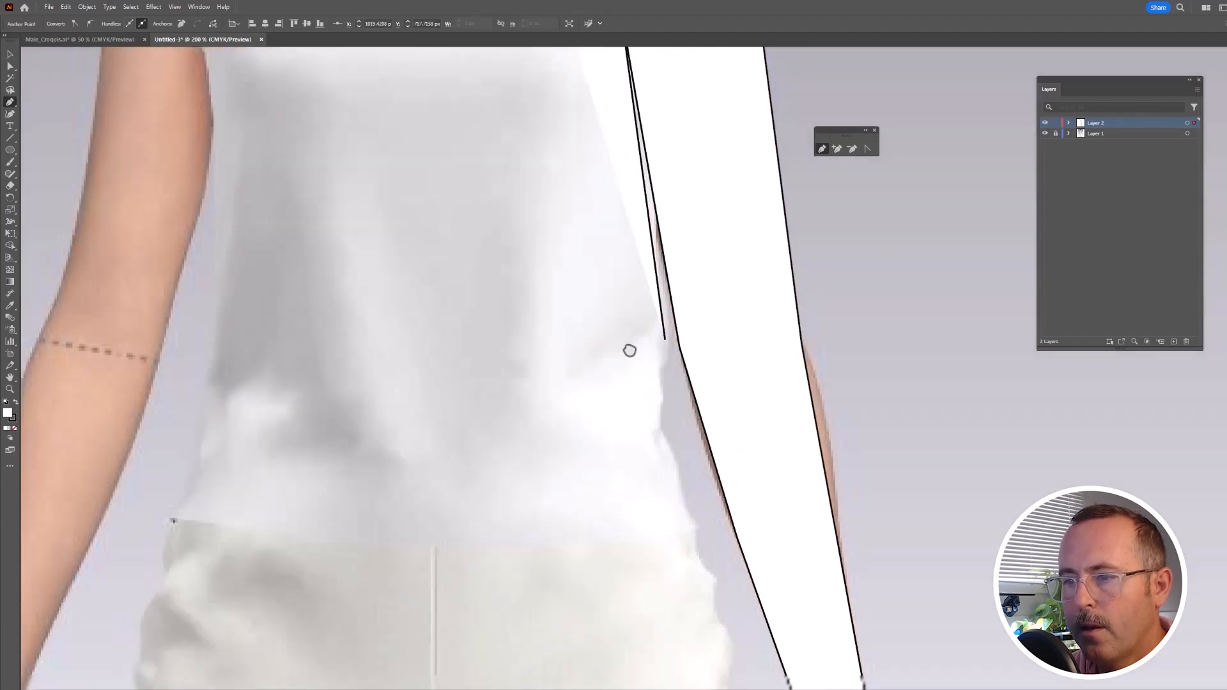
# Step: Trace the outer left leg with straight segments from the hip past the knee and calf to the ankle
pyautogui.scroll(-3, 623, 322)
pyautogui.scroll(-6, 630, 383)
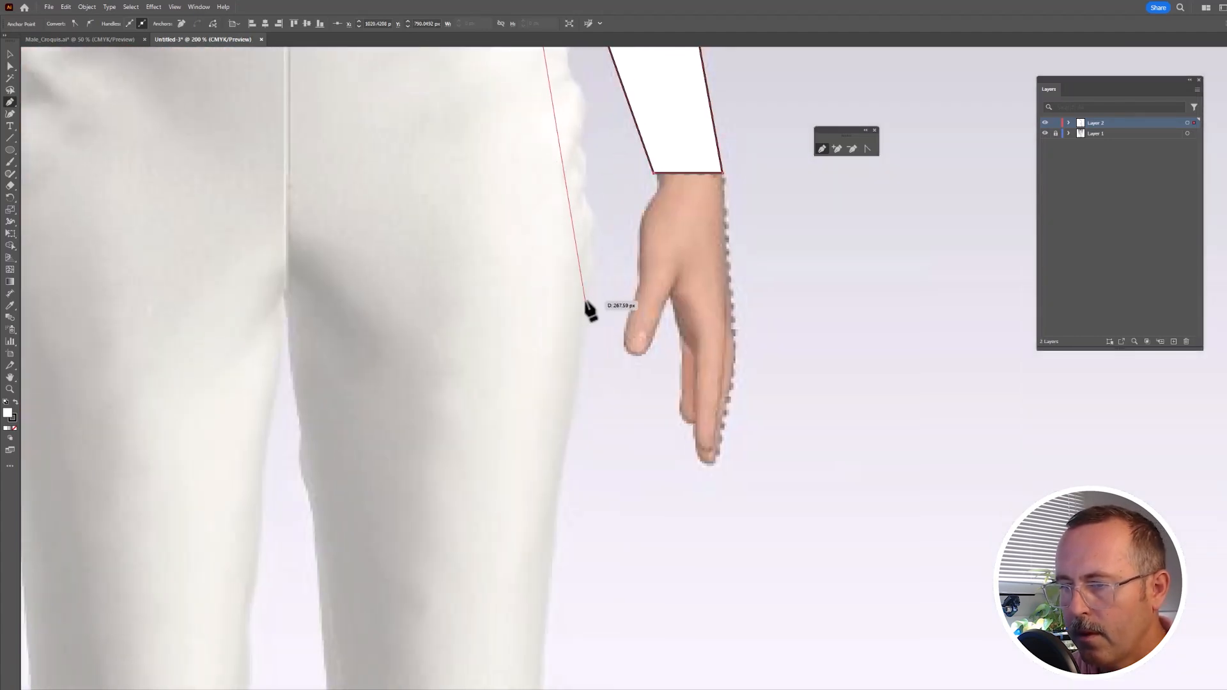
pyautogui.scroll(-5, 548, 451)
pyautogui.click(585, 441)
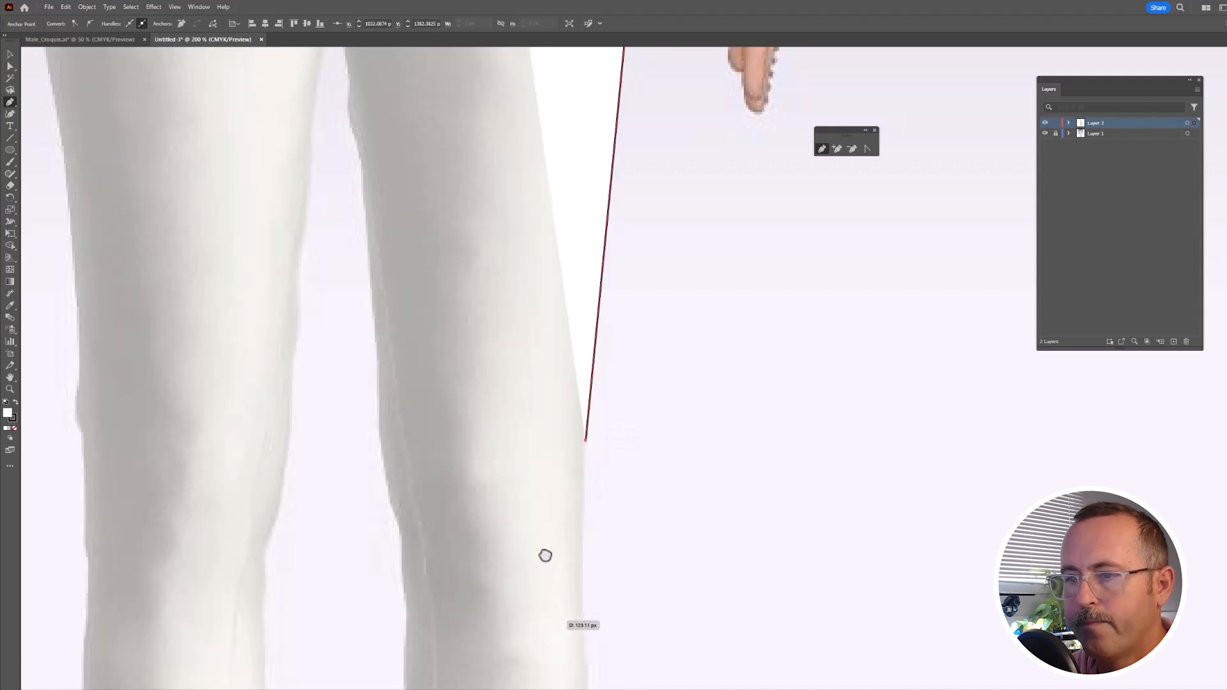
pyautogui.scroll(-4, 545, 556)
pyautogui.click(592, 178)
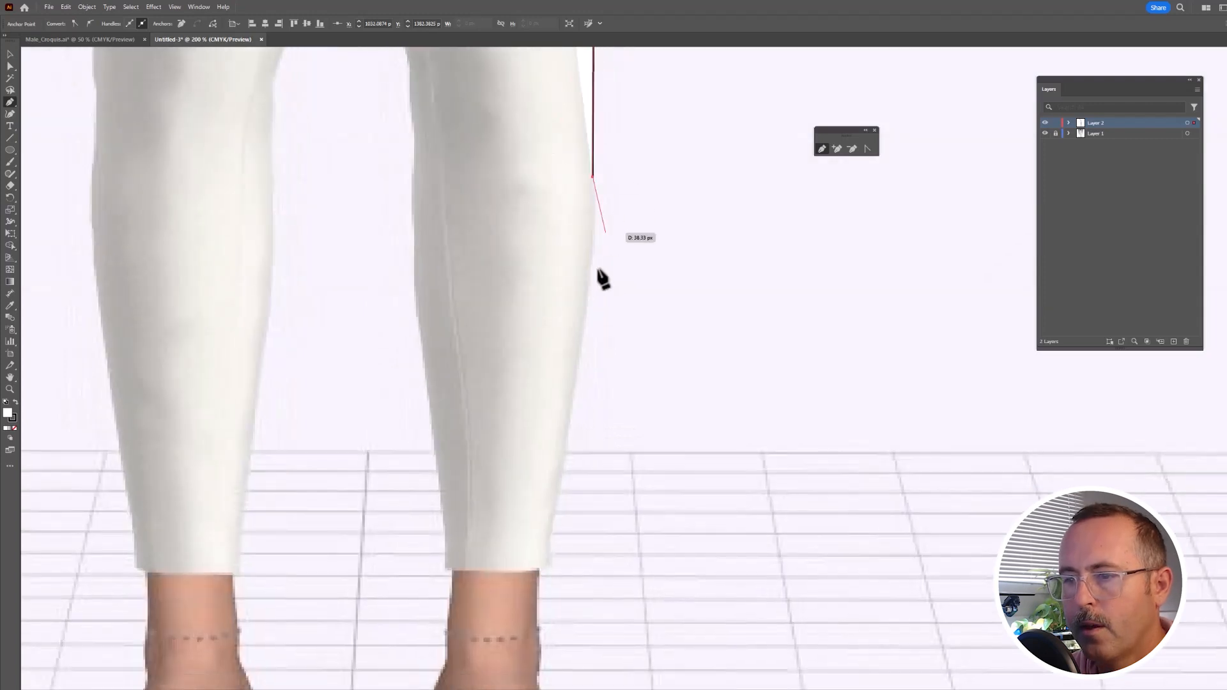
pyautogui.click(595, 237)
pyautogui.click(541, 632)
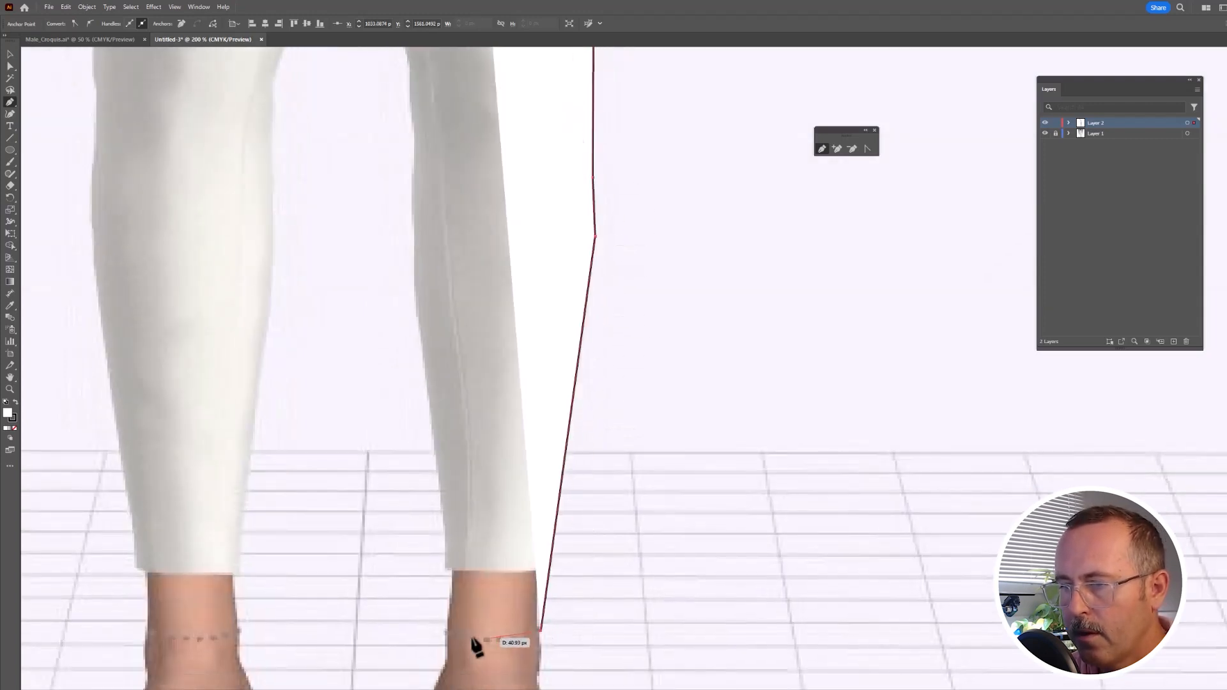
# Step: Trace across the ankle and up the inner left leg to the crotch, and close the half-body outline along the centre line
pyautogui.click(446, 634)
pyautogui.click(433, 403)
pyautogui.click(413, 148)
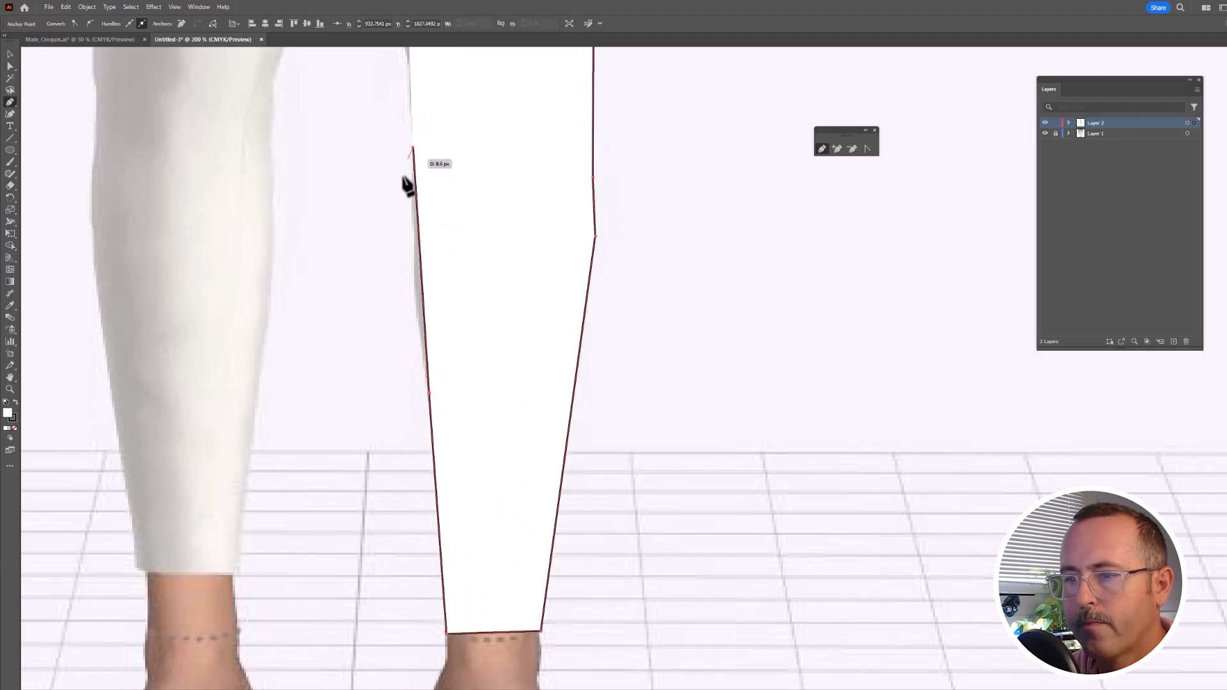
pyautogui.moveTo(427, 252); pyautogui.dragTo(542, 636)
pyautogui.click(498, 329)
pyautogui.moveTo(448, 169); pyautogui.dragTo(440, 508)
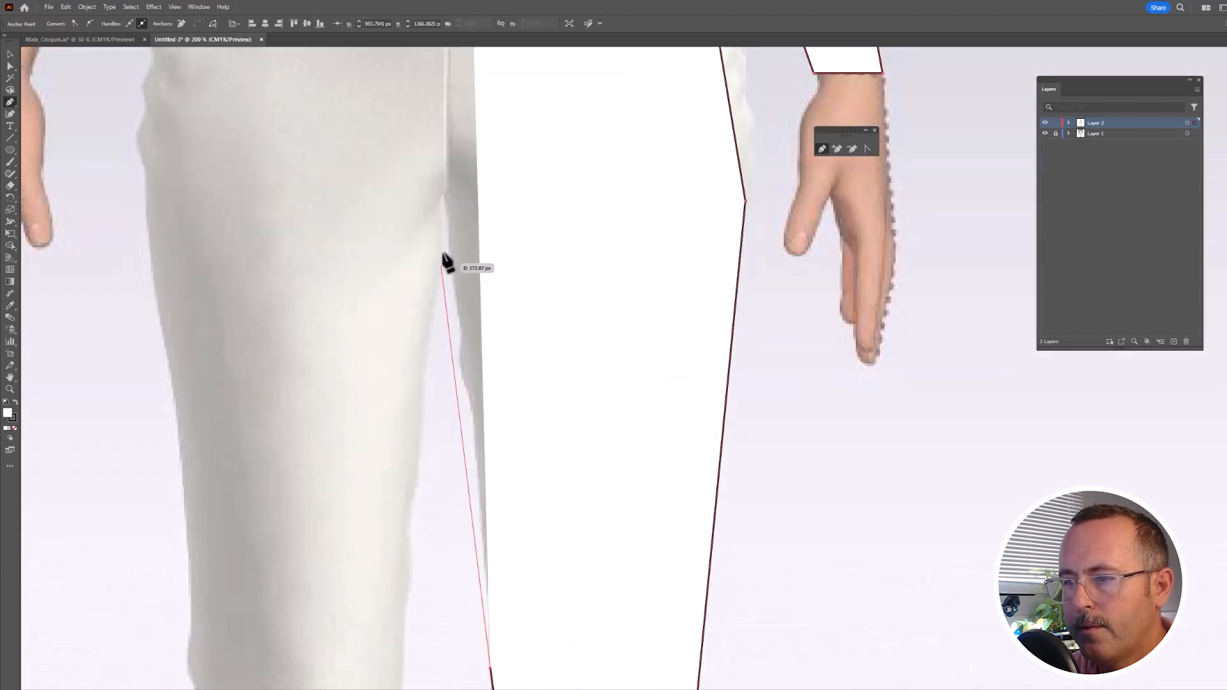
pyautogui.moveTo(446, 190); pyautogui.dragTo(413, 487)
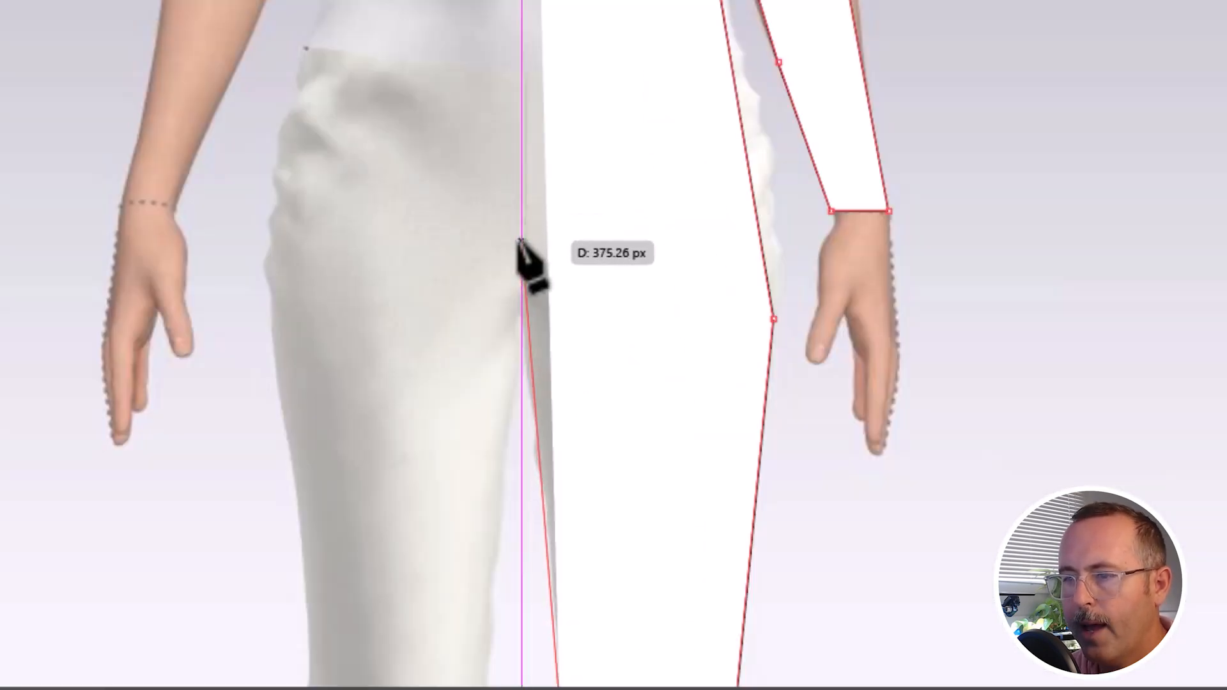
pyautogui.click(521, 252)
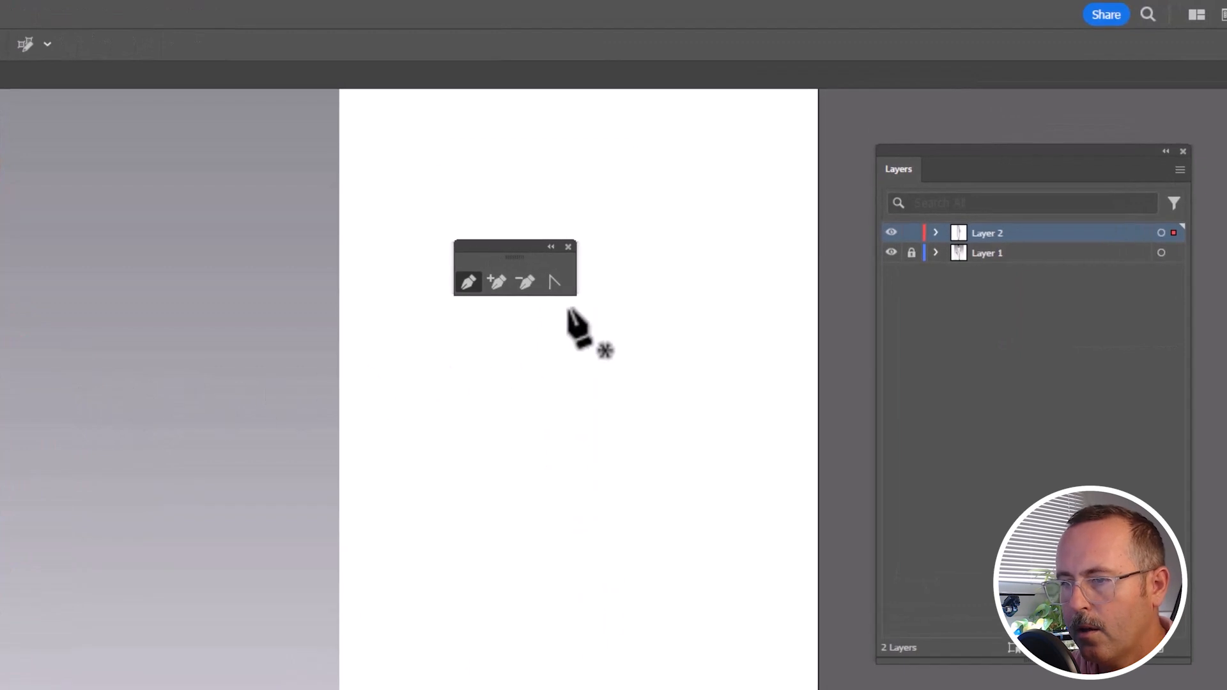
# Step: Curve the outline's neck-to-shoulder corner and outer upper-arm segment with the Anchor Point tool to follow the figure's contours
pyautogui.click(553, 282)
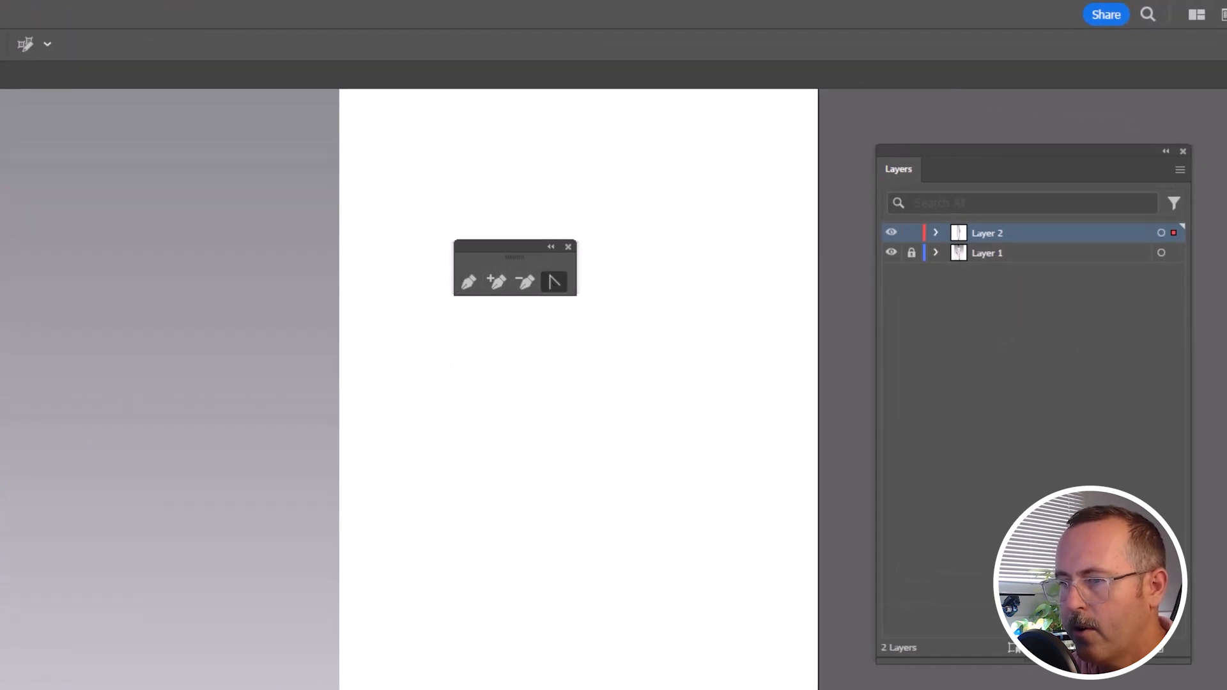
pyautogui.scroll(3, 416, 168)
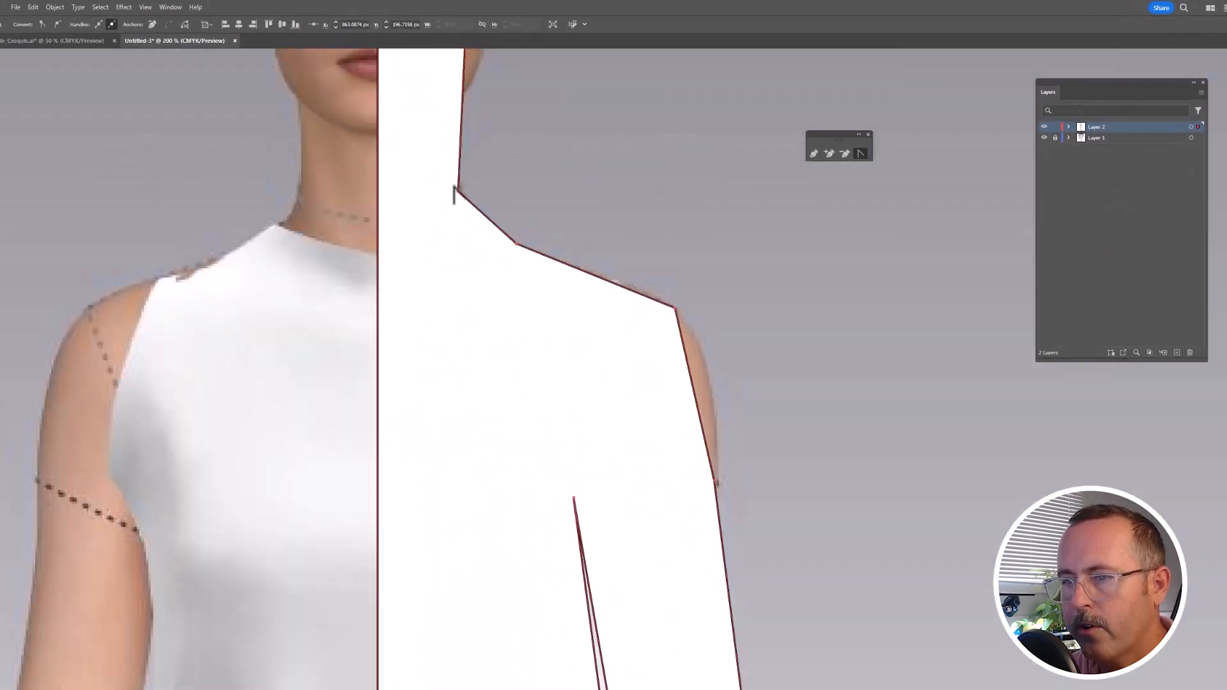
pyautogui.moveTo(452, 182); pyautogui.dragTo(437, 297)
pyautogui.moveTo(466, 342); pyautogui.dragTo(467, 359)
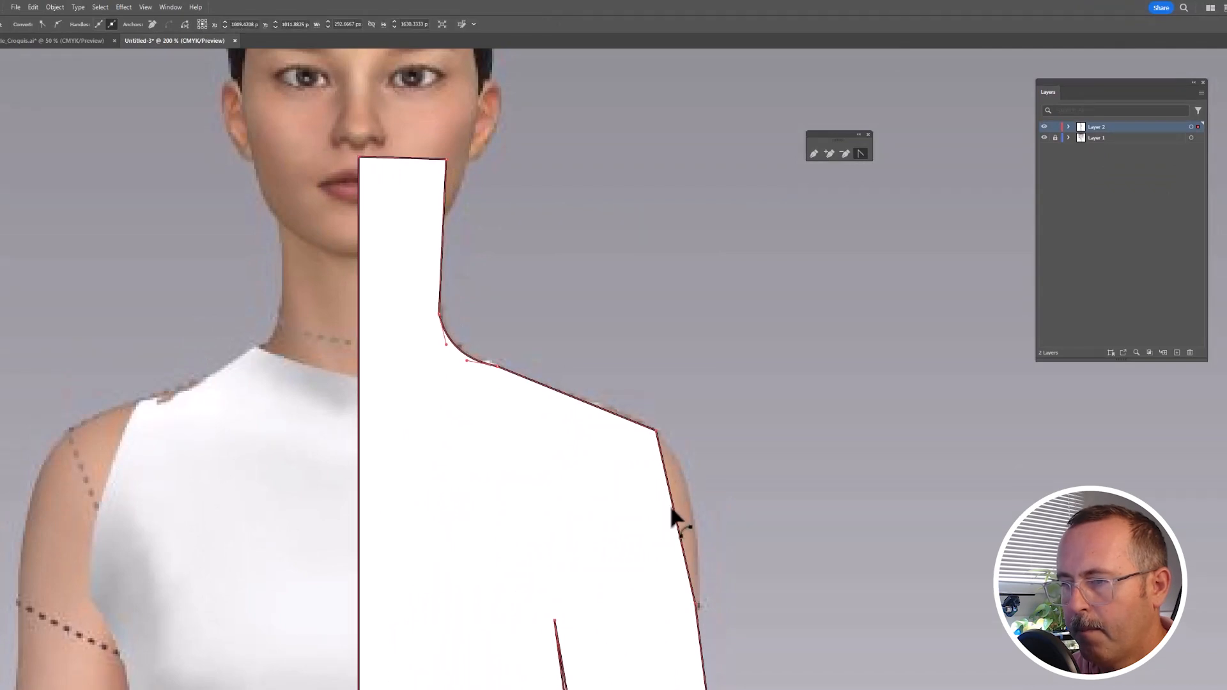
pyautogui.moveTo(672, 516); pyautogui.dragTo(692, 513)
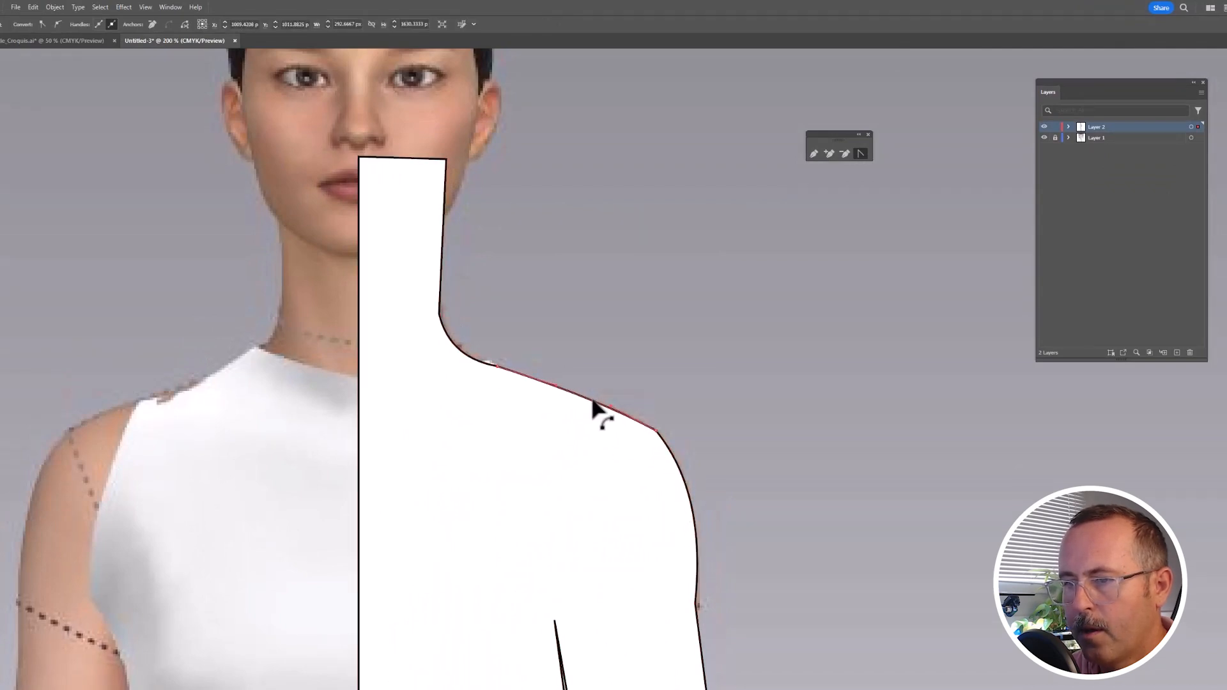
# Step: Curve the shoulder slope, the outer arm below the upper arm, the outer forearm and the inner forearm to follow the figure's contours
pyautogui.moveTo(597, 408); pyautogui.dragTo(515, 132)
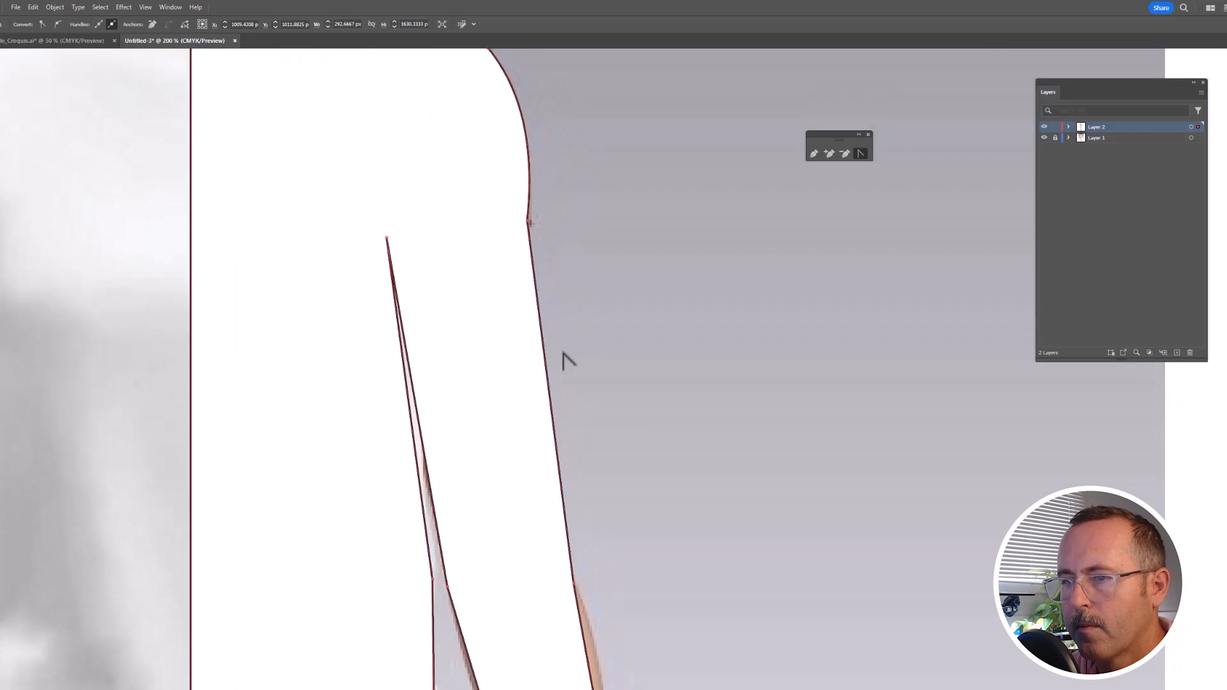
pyautogui.moveTo(548, 382)
pyautogui.mouseDown()
pyautogui.moveTo(524, 382)
pyautogui.moveTo(538, 393)
pyautogui.mouseUp()
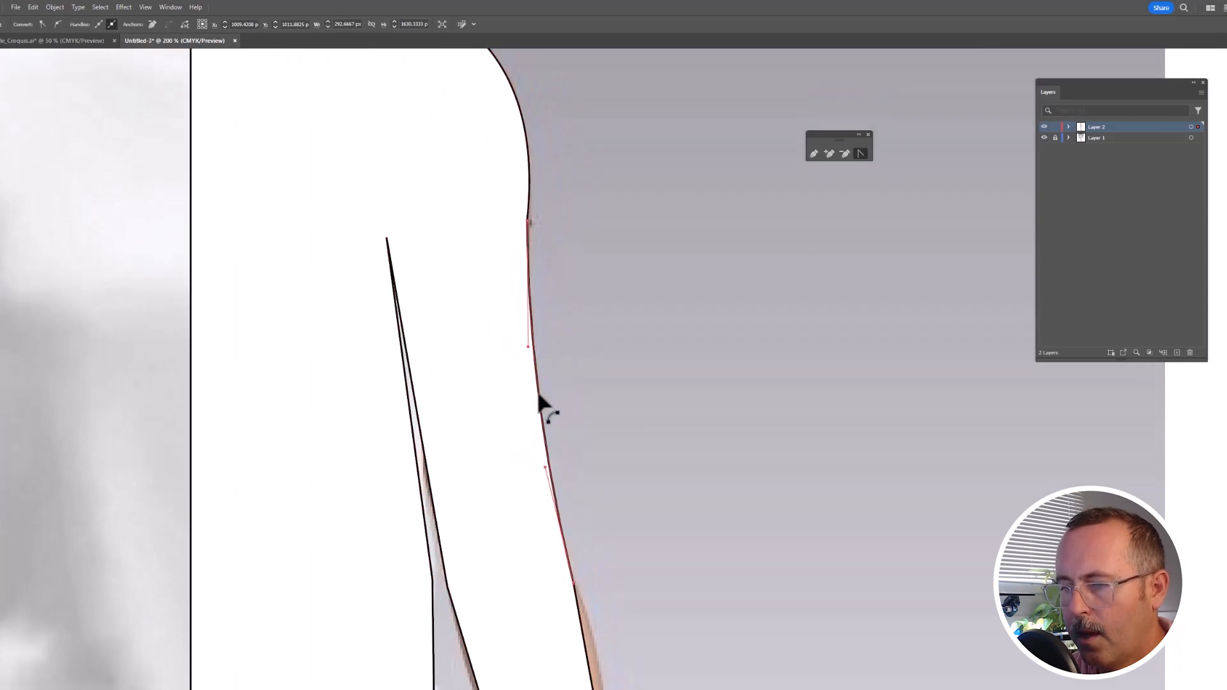
pyautogui.moveTo(606, 551); pyautogui.dragTo(524, 136)
pyautogui.moveTo(512, 278); pyautogui.dragTo(520, 279)
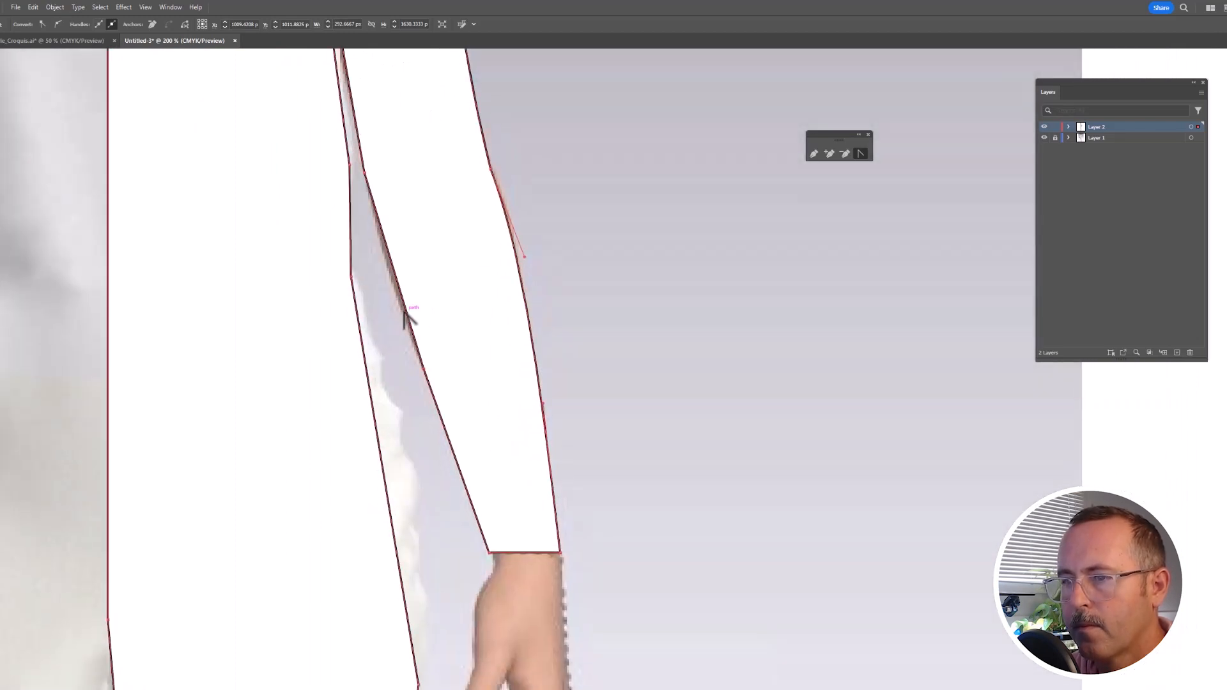
pyautogui.moveTo(406, 310); pyautogui.dragTo(399, 306)
pyautogui.moveTo(425, 303); pyautogui.dragTo(468, 502)
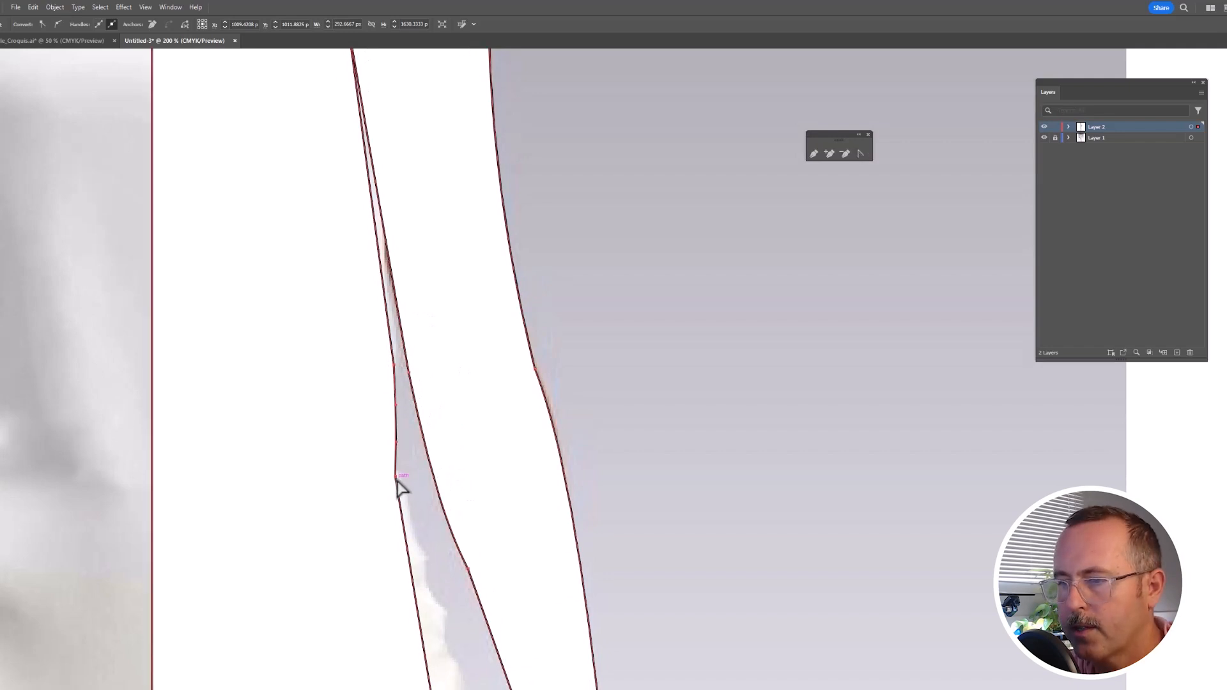
# Step: Reposition the waist and hip anchor points and adjust the curve between them to follow the figure's side
pyautogui.moveTo(396, 481); pyautogui.dragTo(469, 436)
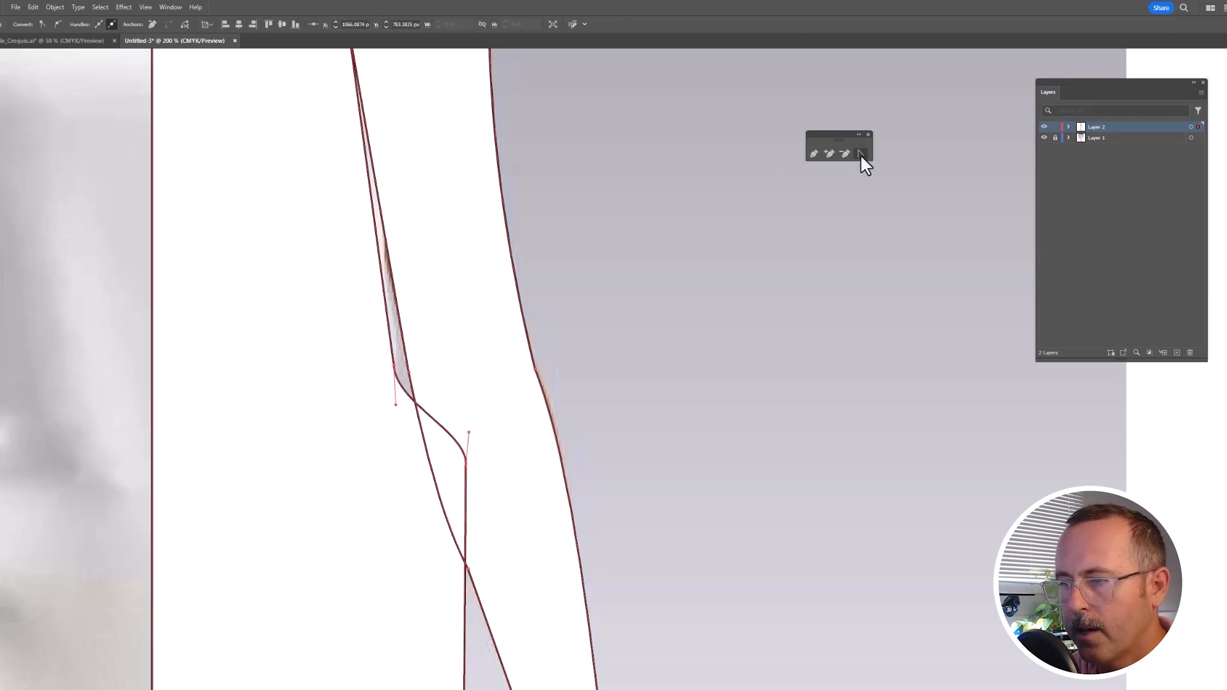
pyautogui.moveTo(468, 476); pyautogui.dragTo(420, 549)
pyautogui.moveTo(436, 656); pyautogui.dragTo(347, 101)
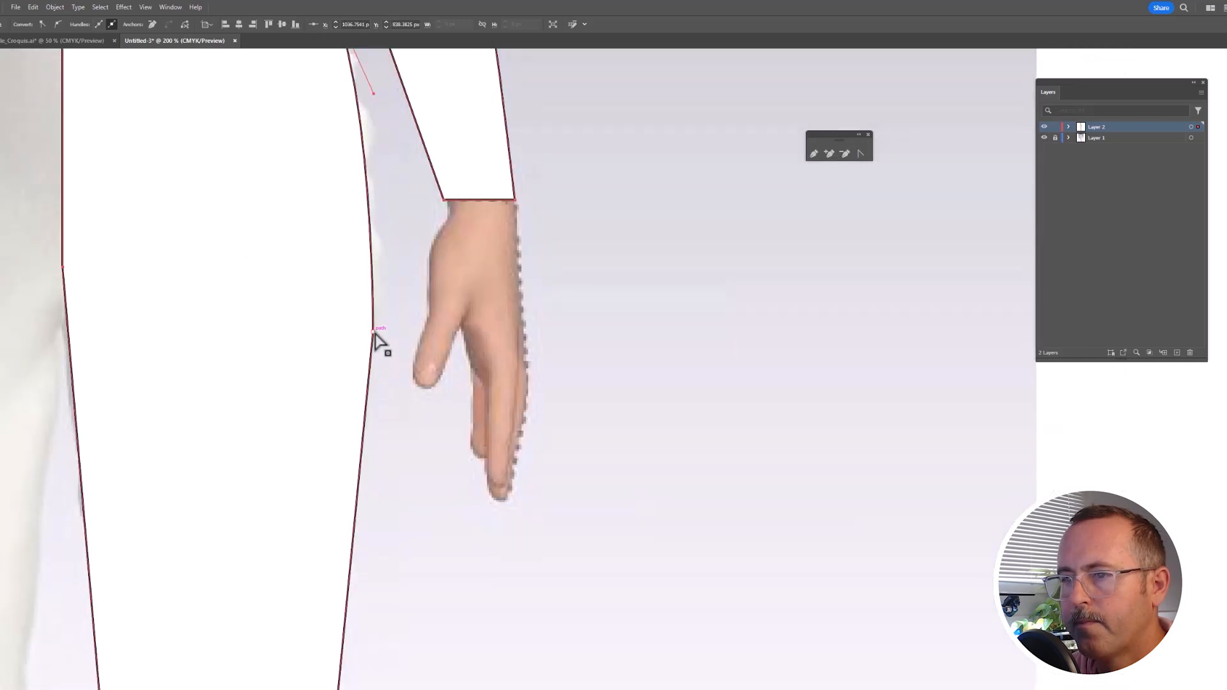
pyautogui.moveTo(374, 333); pyautogui.dragTo(377, 330)
# Step: Curve the outer and inner leg segments of the outline with the Anchor Point tool to follow the thigh, knee and calf
pyautogui.click(860, 153)
pyautogui.moveTo(354, 618); pyautogui.dragTo(445, 300)
pyautogui.scroll(-2, 460, 239)
pyautogui.scroll(-5, 453, 259)
pyautogui.moveTo(278, 221); pyautogui.dragTo(271, 224)
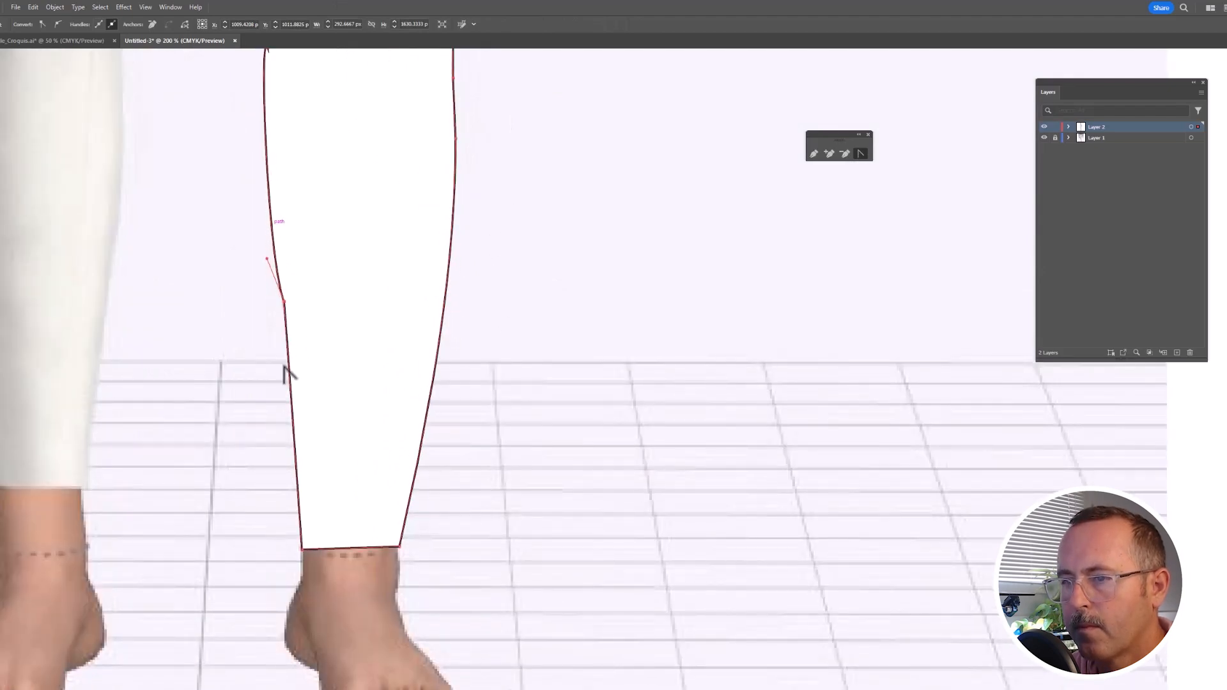
pyautogui.scroll(3, 332, 467)
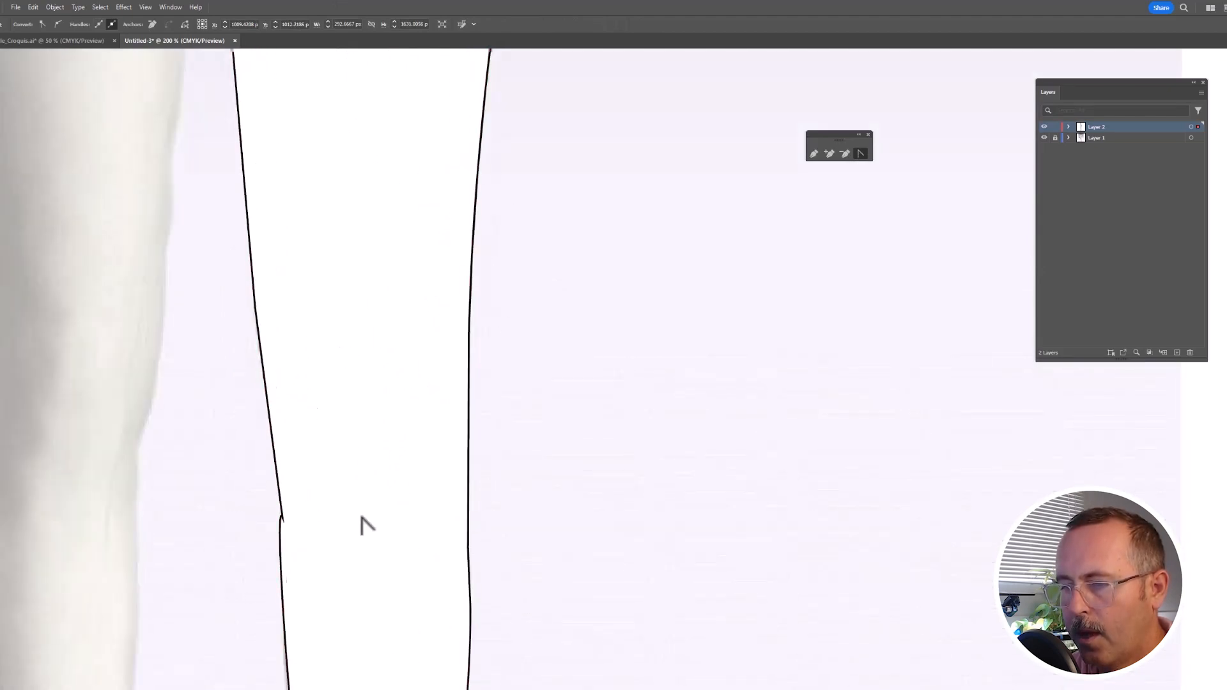
pyautogui.click(272, 415)
pyautogui.scroll(3, 278, 537)
pyautogui.scroll(-3, 219, 405)
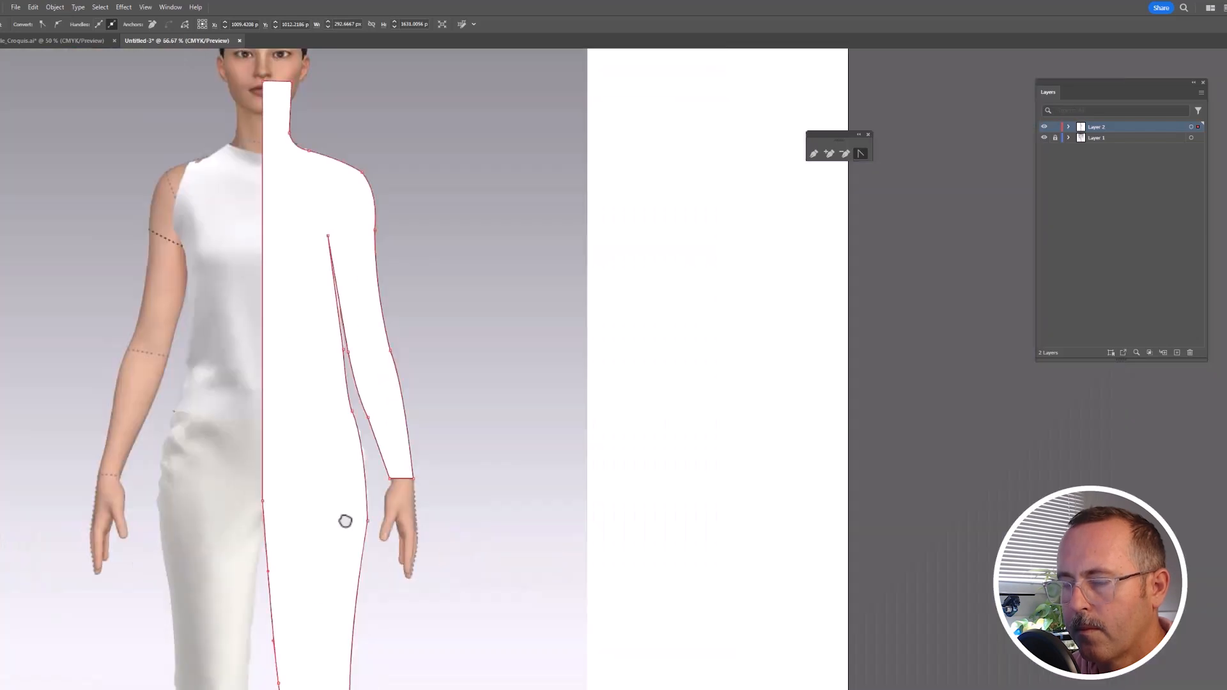
pyautogui.moveTo(345, 521); pyautogui.dragTo(548, 521)
pyautogui.scroll(3, 315, 564)
pyautogui.scroll(-3, 315, 564)
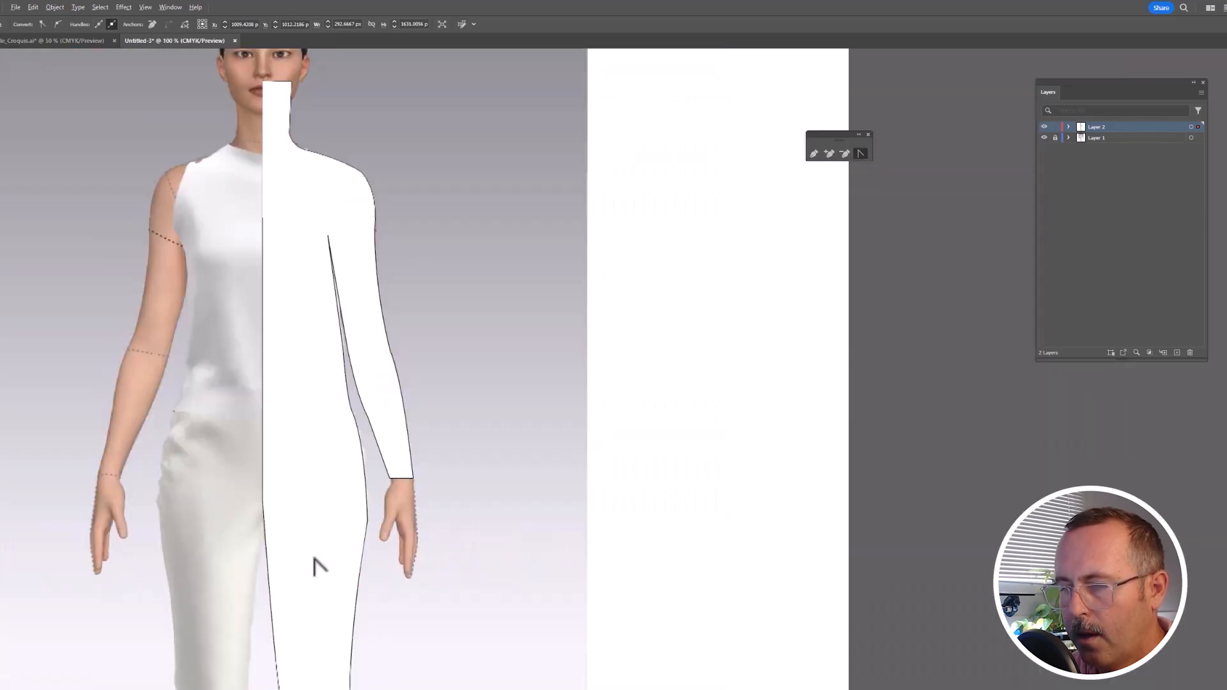
pyautogui.moveTo(374, 518); pyautogui.dragTo(520, 419)
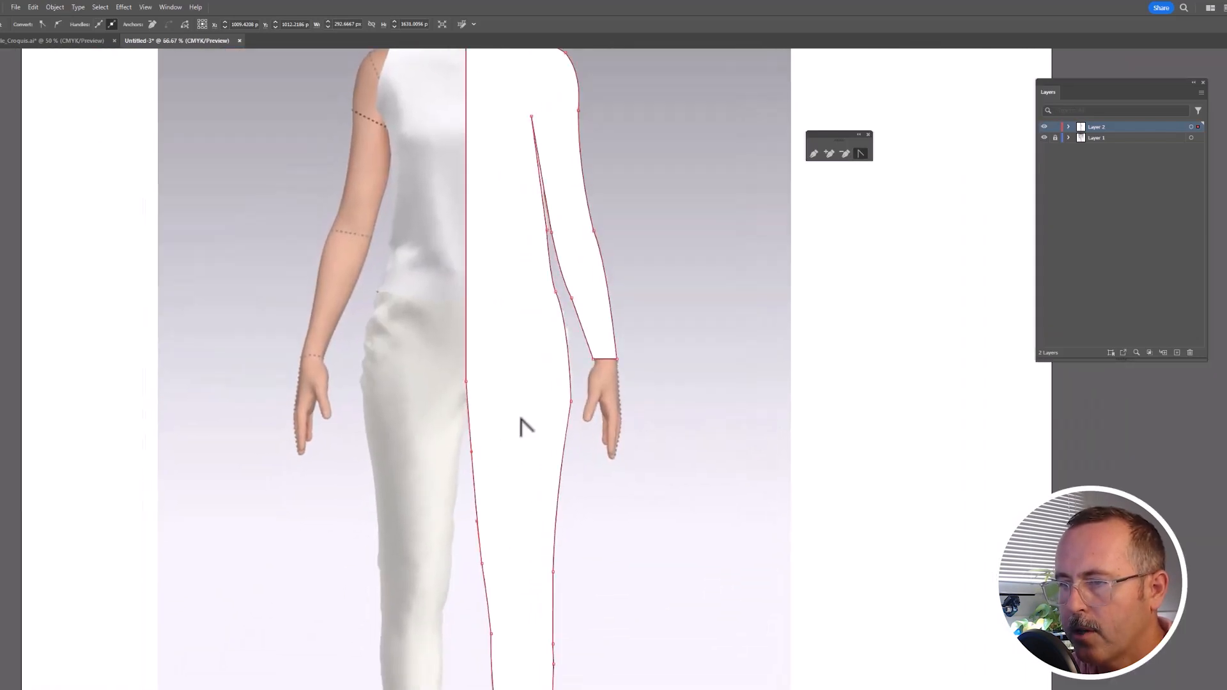
# Step: Select the half-body outline, copy it and paste the copy in place
pyautogui.press('v')
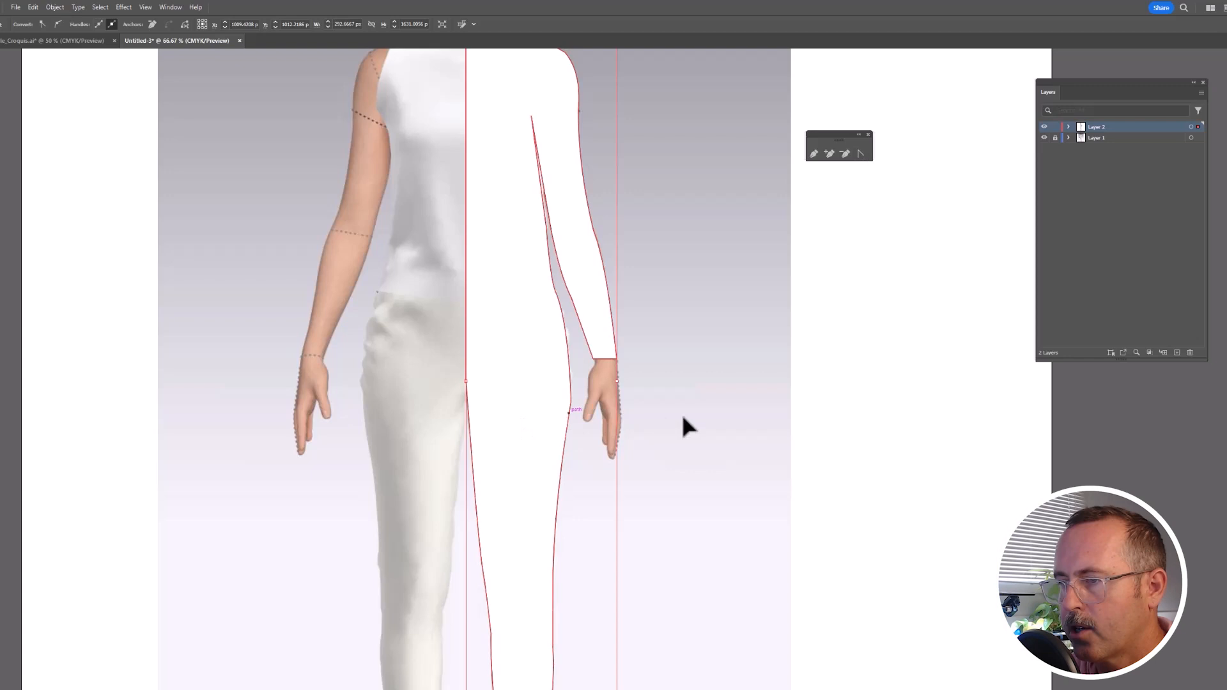
pyautogui.click(726, 411)
pyautogui.rightClick(537, 404)
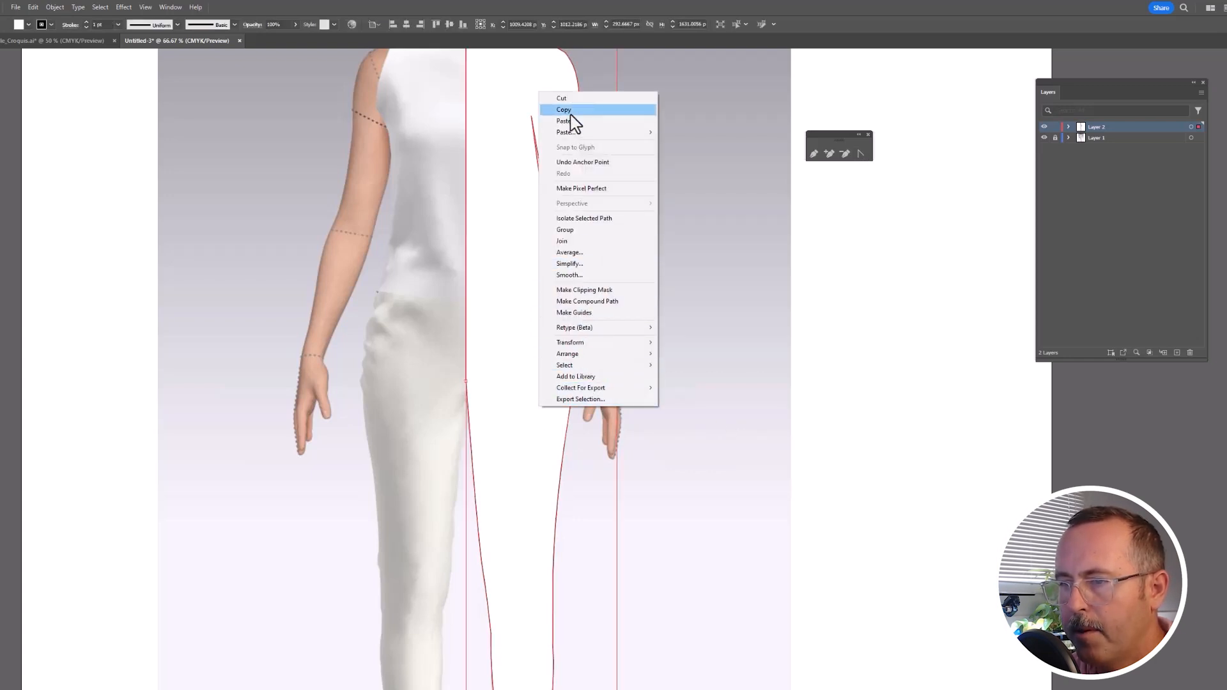
pyautogui.click(570, 115)
pyautogui.rightClick(547, 123)
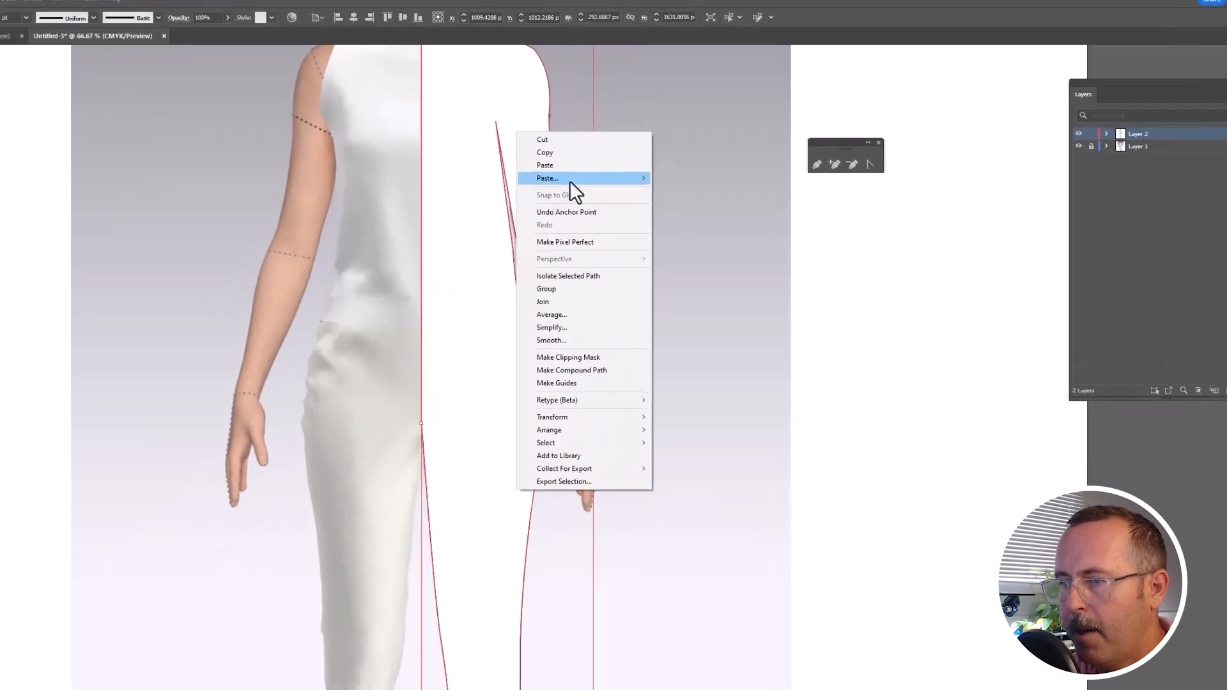
pyautogui.moveTo(569, 180)
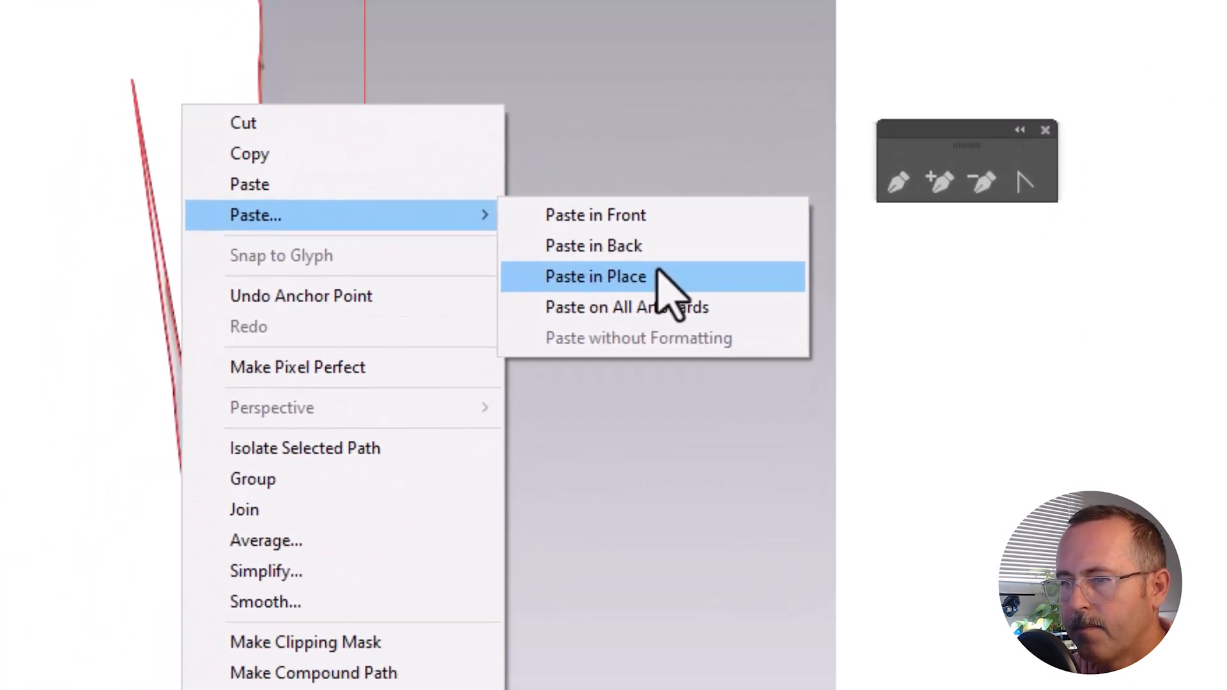
pyautogui.click(613, 381)
# Step: Reflect the pasted half-body copy across the vertical axis
pyautogui.rightClick(290, 115)
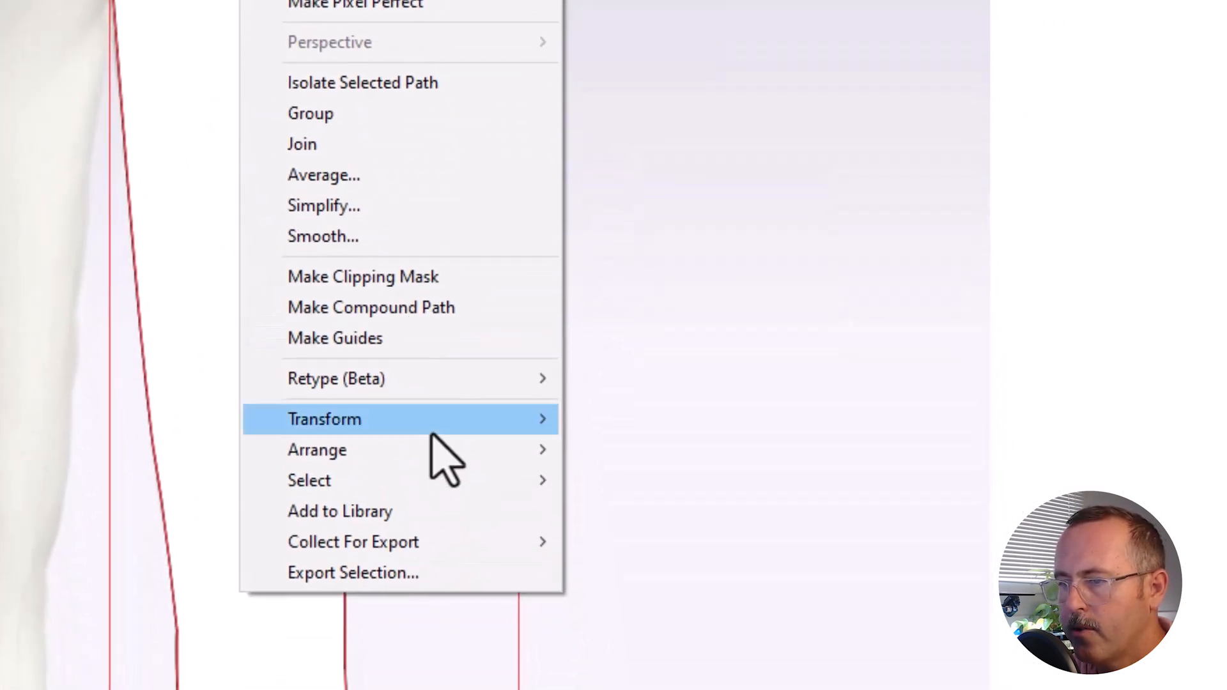
pyautogui.moveTo(437, 425)
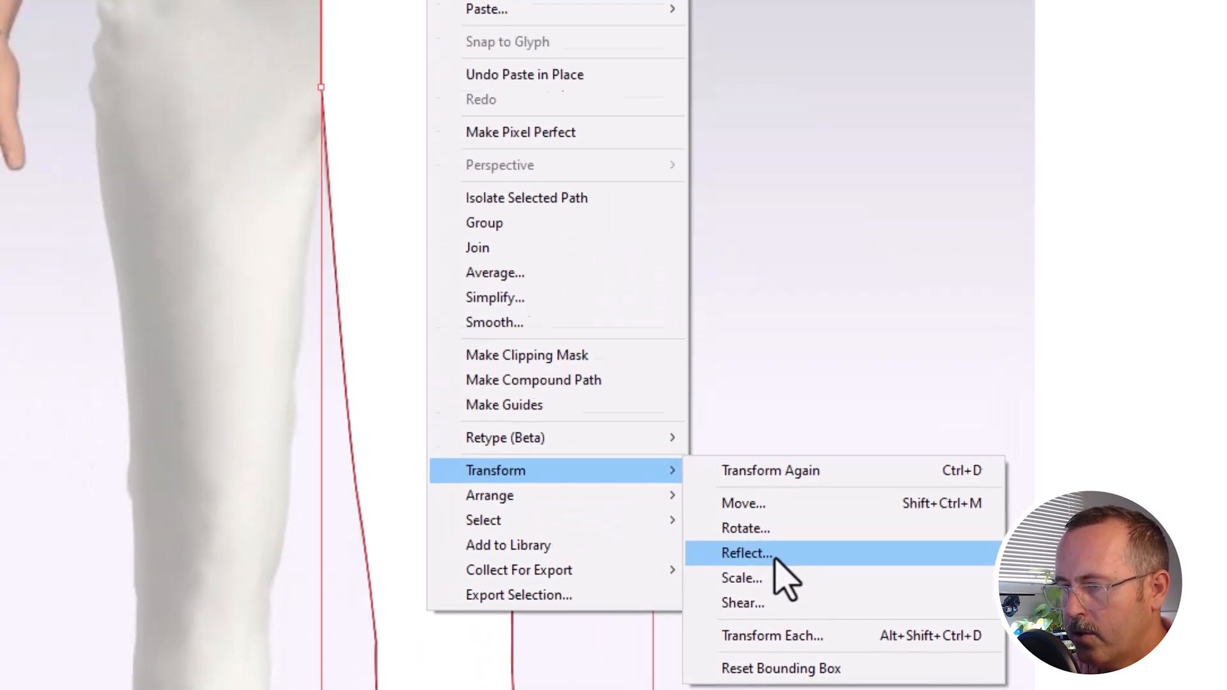
pyautogui.click(668, 533)
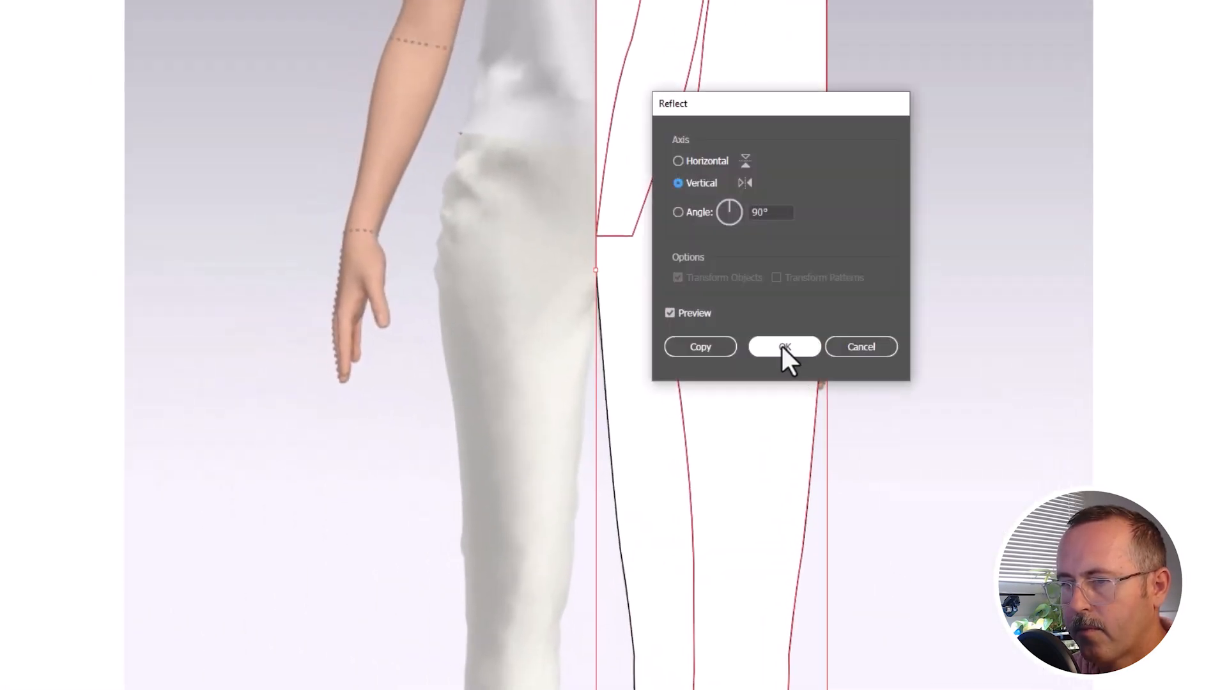
pyautogui.click(783, 347)
# Step: Move the reflected half horizontally to the opposite side of the body so it meets the original at the centre line
pyautogui.hotkey('shift', 'Left')
pyautogui.hotkey('shift', 'Left')
pyautogui.hotkey('shift', 'Left')
pyautogui.hotkey('shift', 'Left')
pyautogui.hotkey('shift', 'Left')
pyautogui.hotkey('shift', 'Left')
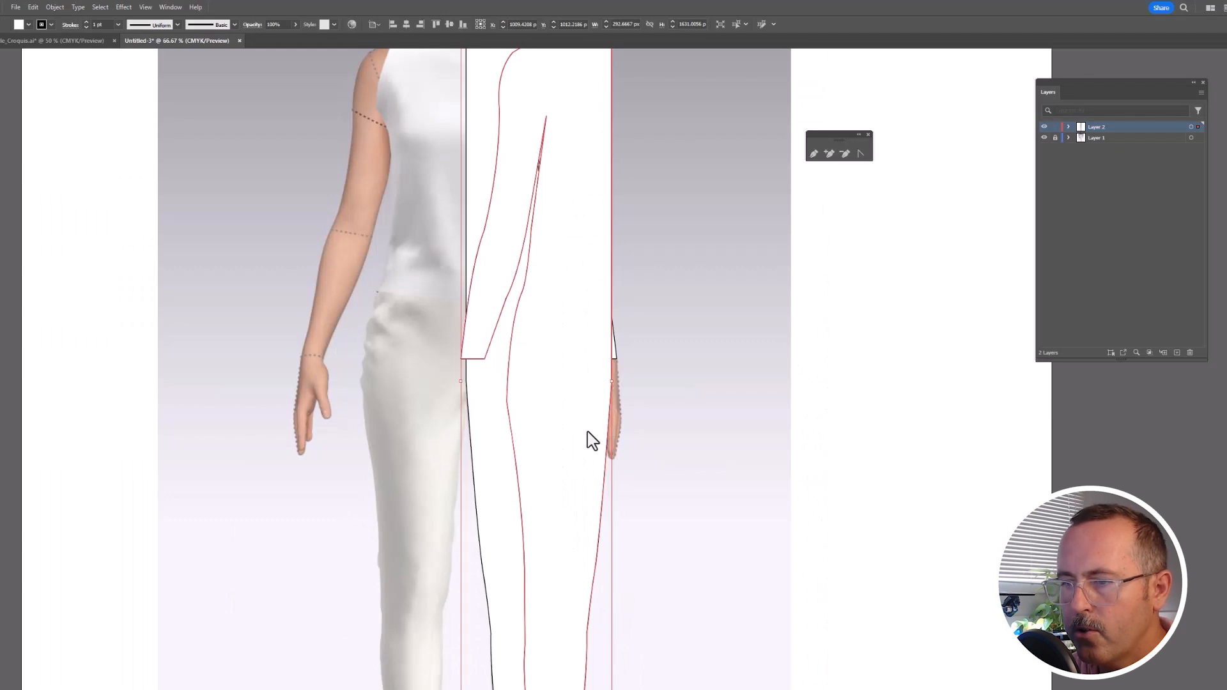
pyautogui.hotkey('shift', 'Left')
pyautogui.hotkey('shift', 'Left')
pyautogui.hotkey('shift', 'Left')
pyautogui.hotkey('shift', 'Left')
pyautogui.hotkey('shift', 'Left')
pyautogui.hotkey('shift', 'Left')
pyautogui.hotkey('shift', 'Left')
pyautogui.hotkey('shift', 'Left')
pyautogui.hotkey('shift', 'Left')
pyautogui.hotkey('shift', 'Left')
pyautogui.hotkey('shift', 'Left')
pyautogui.hotkey('shift', 'Left')
pyautogui.hotkey('shift', 'Left')
pyautogui.hotkey('shift', 'Left')
pyautogui.hotkey('shift', 'Left')
pyautogui.hotkey('shift', 'Left')
pyautogui.hotkey('shift', 'Left')
pyautogui.hotkey('shift', 'Left')
pyautogui.hotkey('shift', 'Left')
pyautogui.hotkey('shift', 'Left')
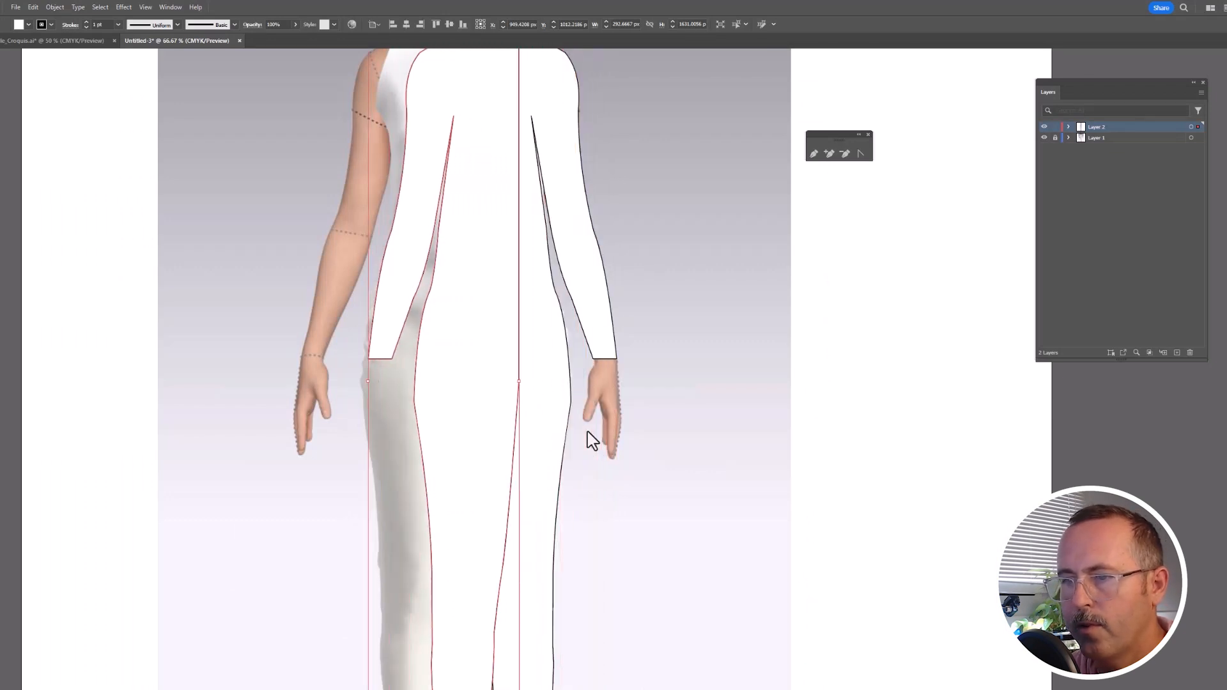
pyautogui.hotkey('shift', 'Right')
pyautogui.hotkey('shift', 'Right')
pyautogui.hotkey('shift', 'Right')
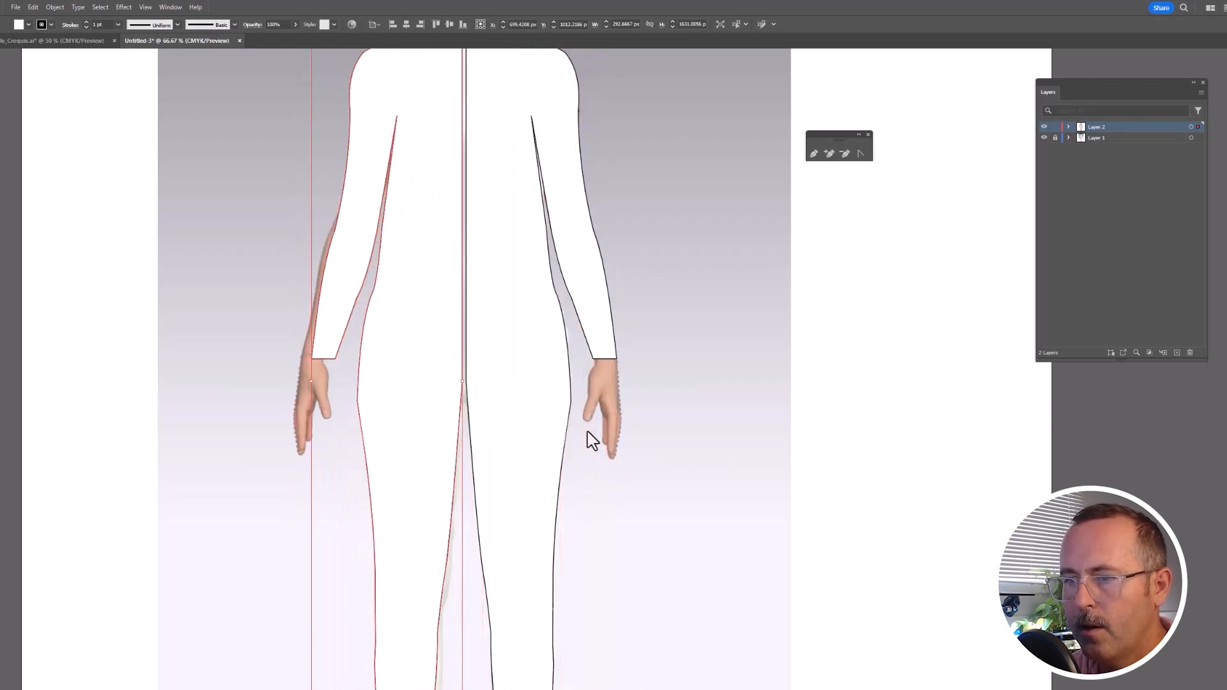
# Step: Fine-tune the reflected half's horizontal position in small nudges until its centre edge lines up with the original's
pyautogui.keyDown('shift'); pyautogui.click(551, 426); pyautogui.keyUp('shift')
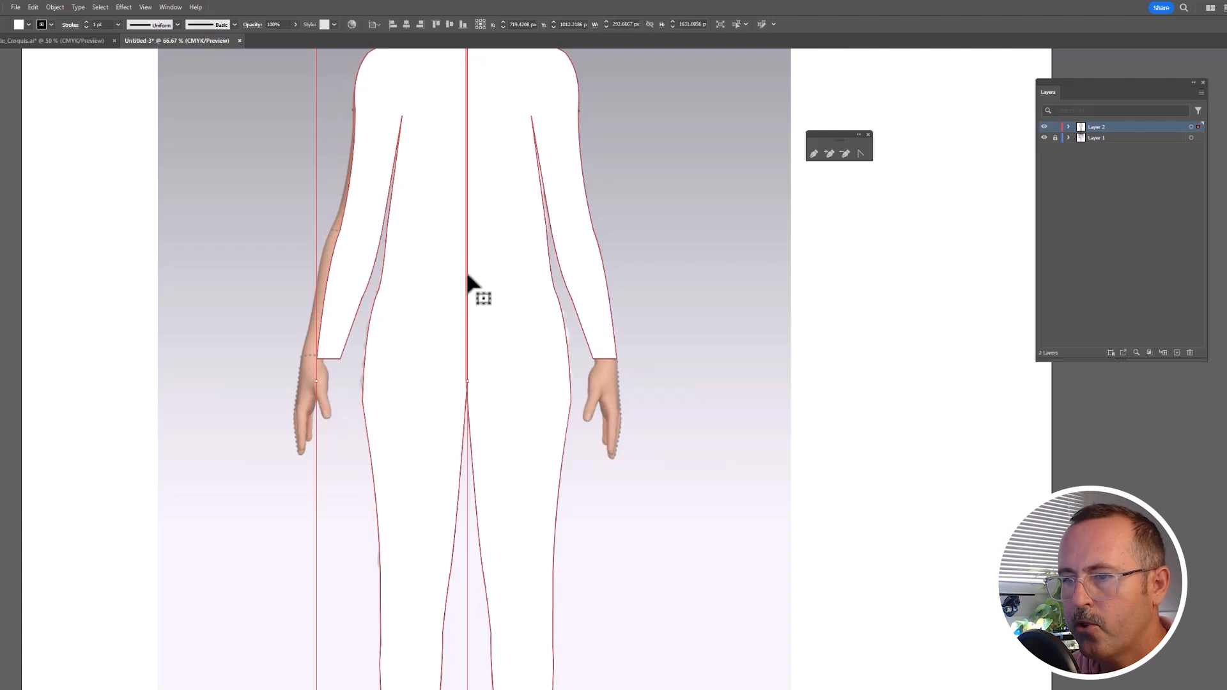
pyautogui.scroll(4, 460, 293)
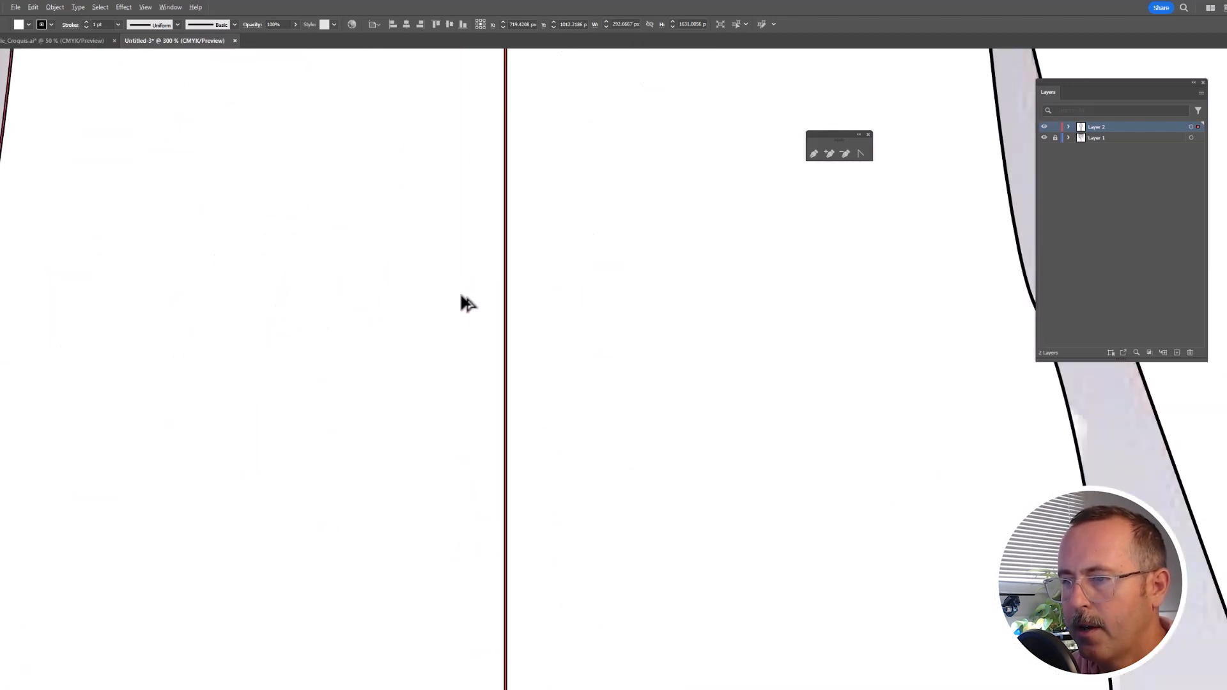
pyautogui.press('Left')
pyautogui.press('Left')
pyautogui.press('Left')
pyautogui.press('Left')
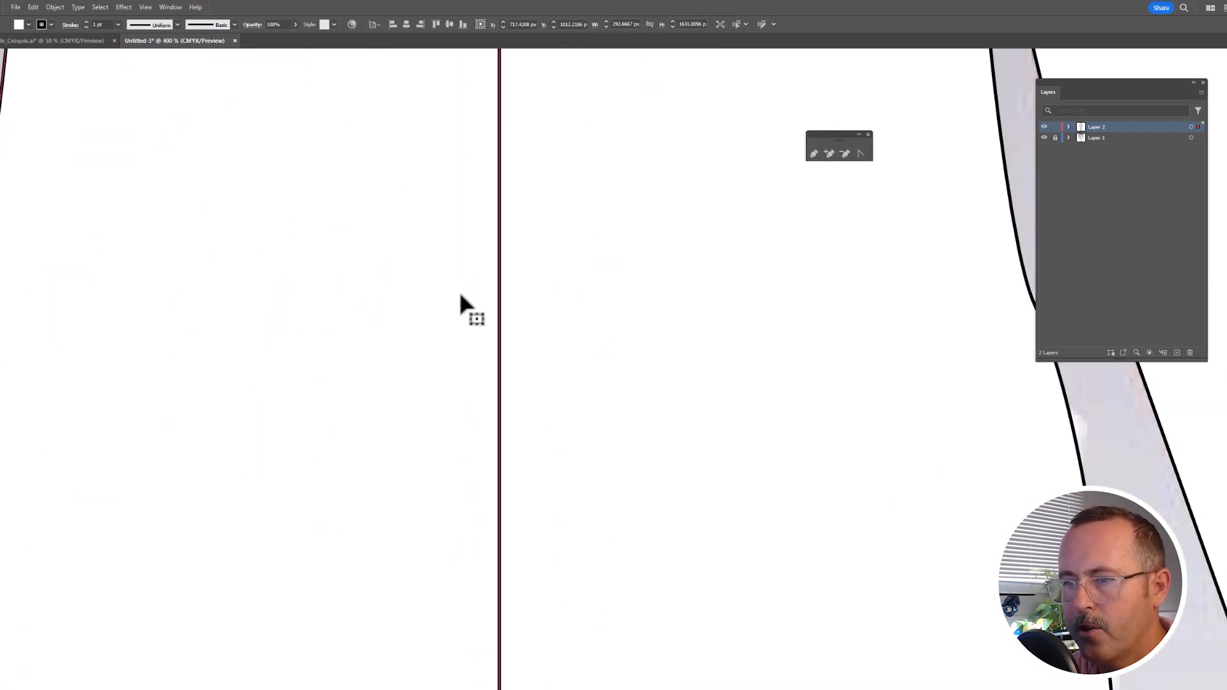
pyautogui.press('Right')
pyautogui.press('Right')
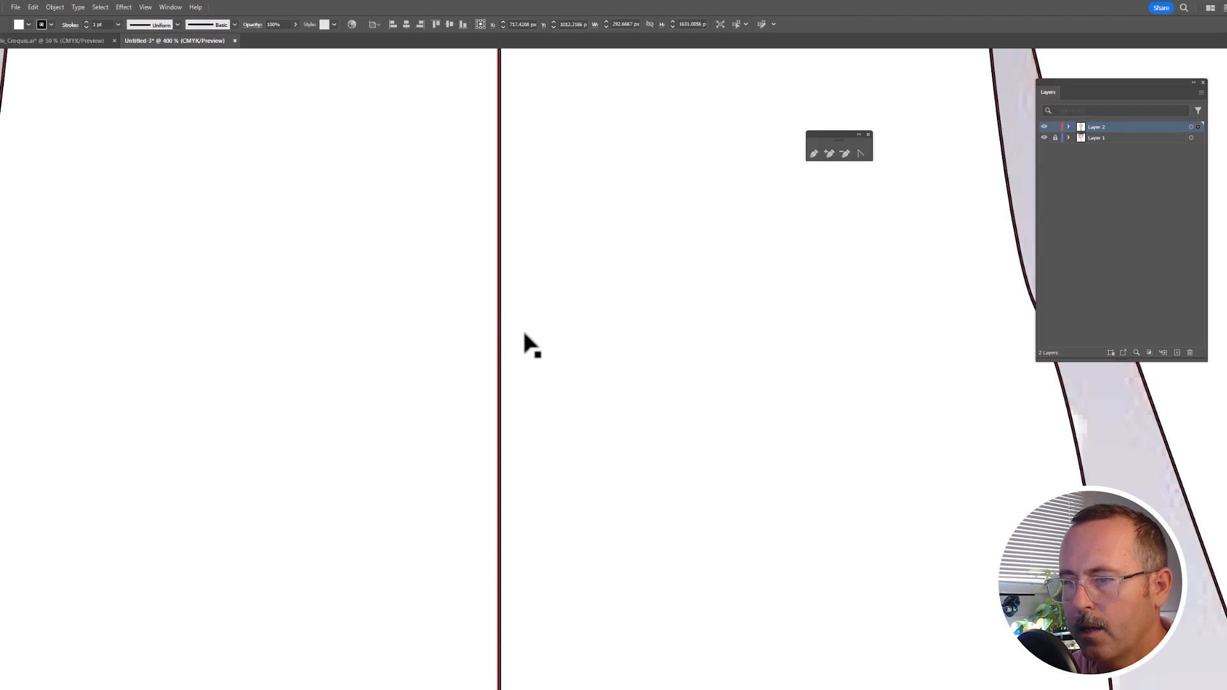
# Step: Select both body halves and merge them across the centre line into one shape with the Shape Builder tool
pyautogui.scroll(-4, 523, 342)
pyautogui.click(550, 341)
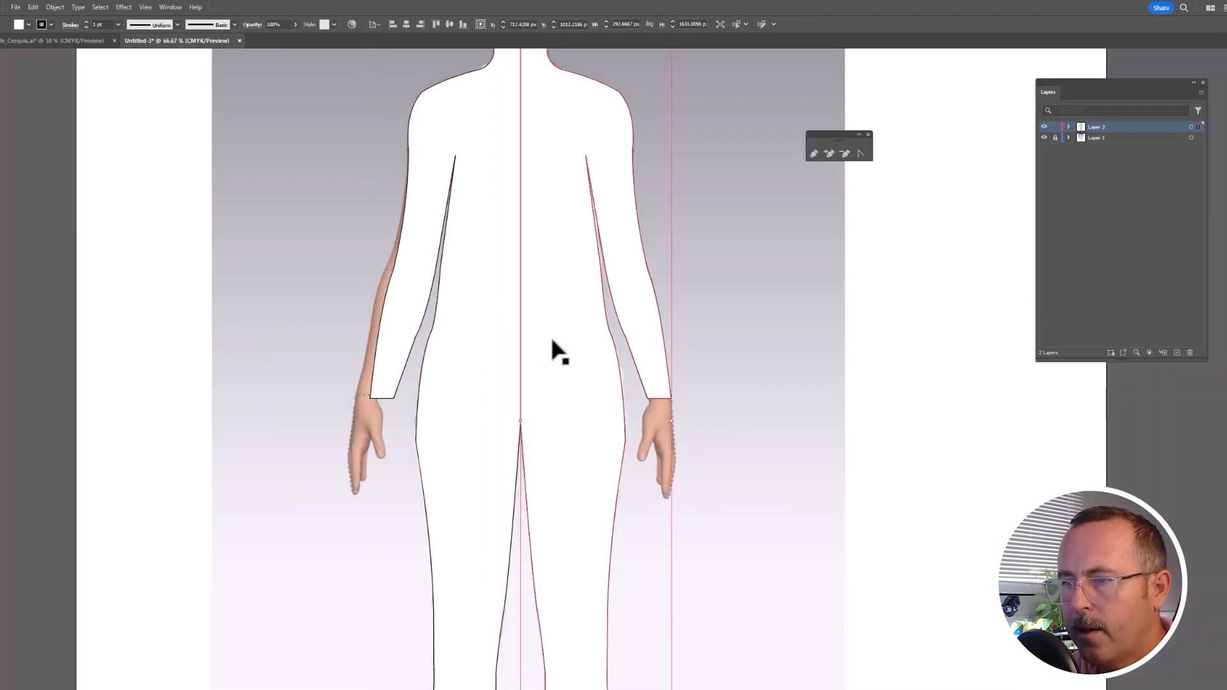
pyautogui.keyDown('shift'); pyautogui.click(496, 340); pyautogui.keyUp('shift')
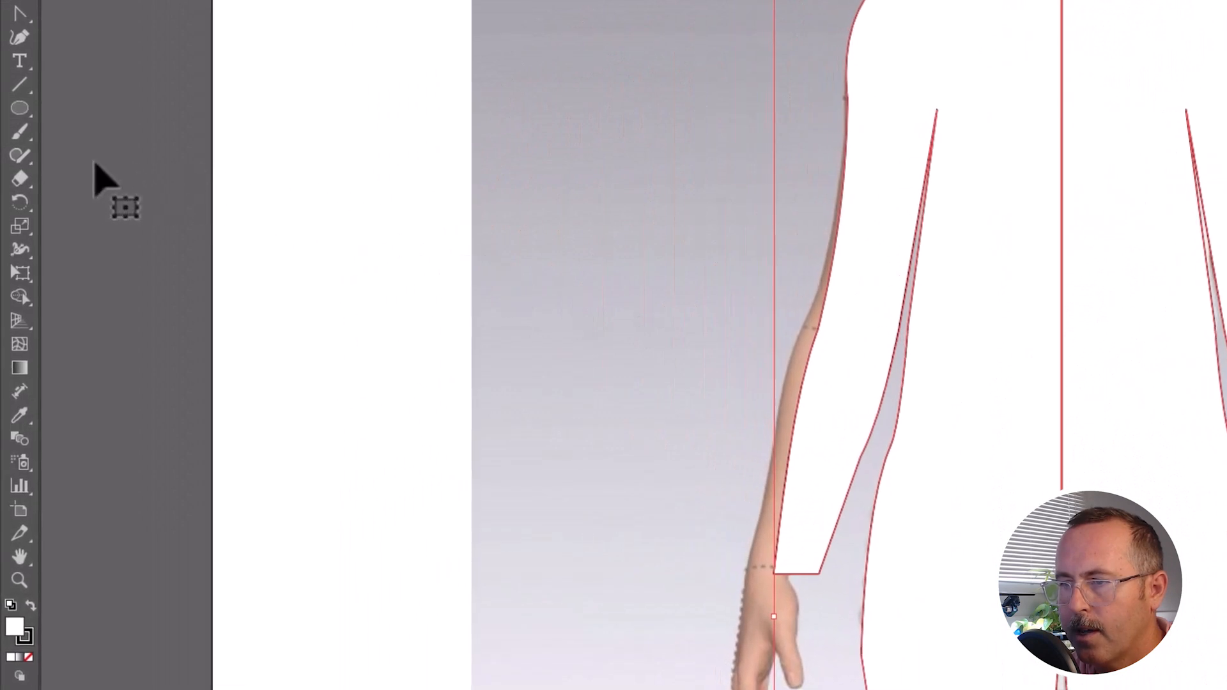
pyautogui.click(19, 297)
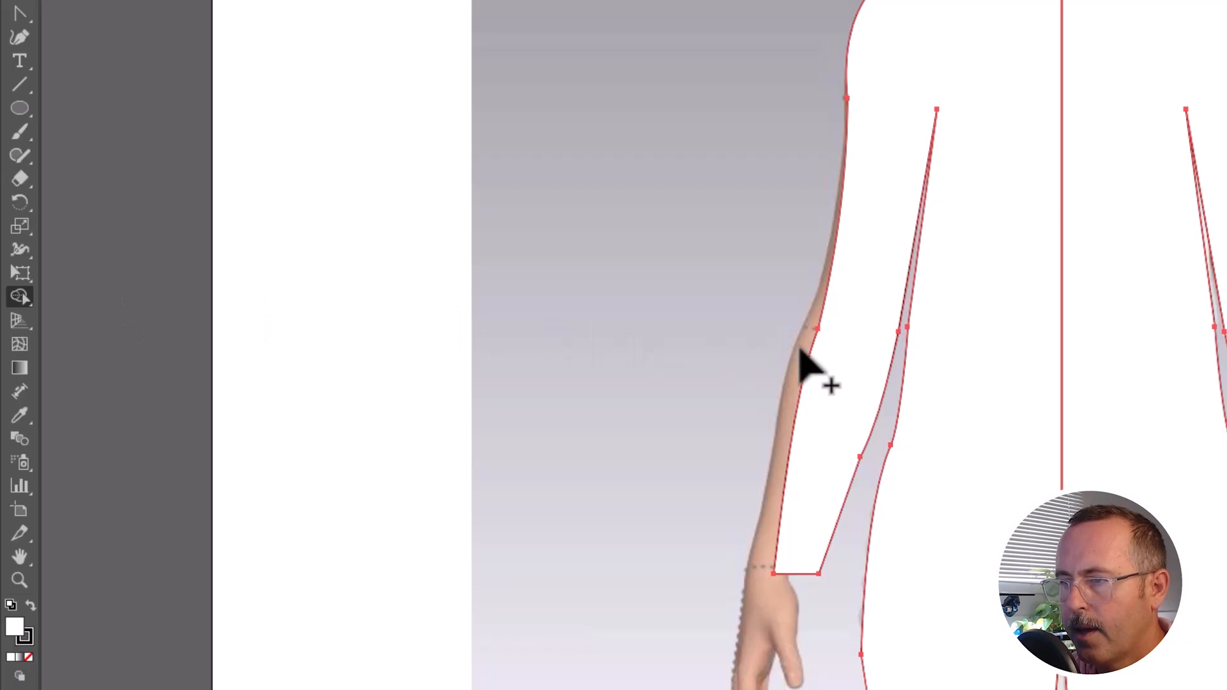
pyautogui.moveTo(961, 379); pyautogui.dragTo(1134, 401)
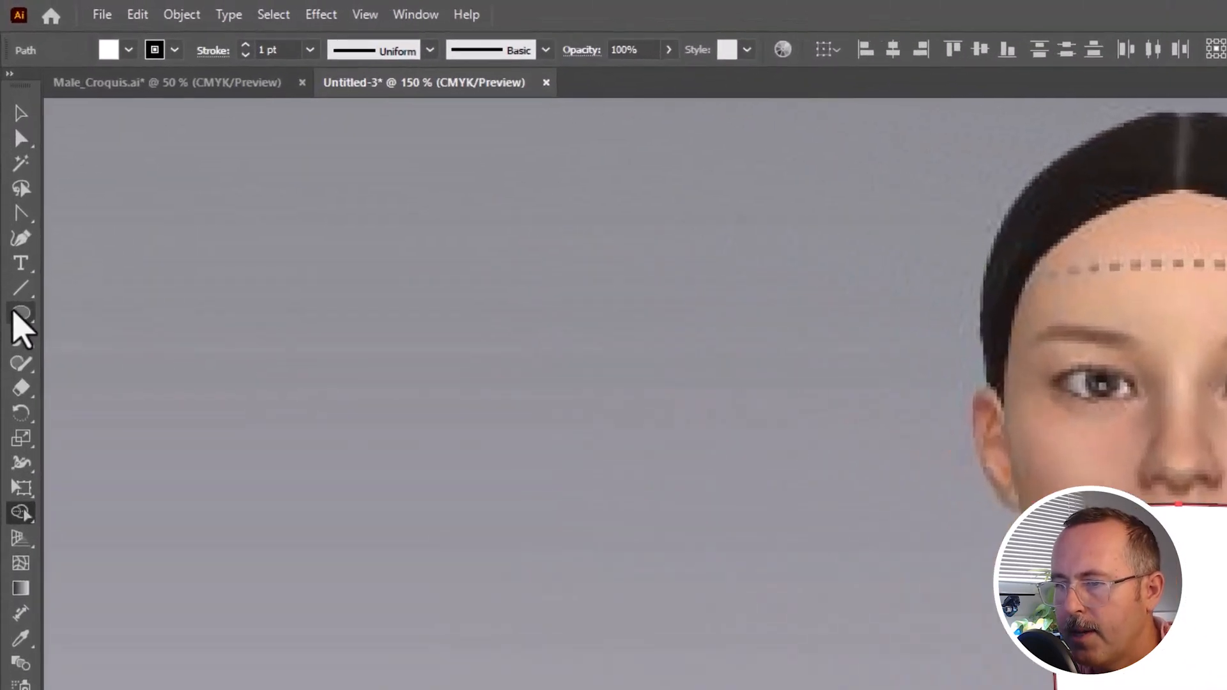
# Step: Draw a head ellipse about 173 by 233 px centred on the face and move it up to the top of the head
pyautogui.click(11, 152)
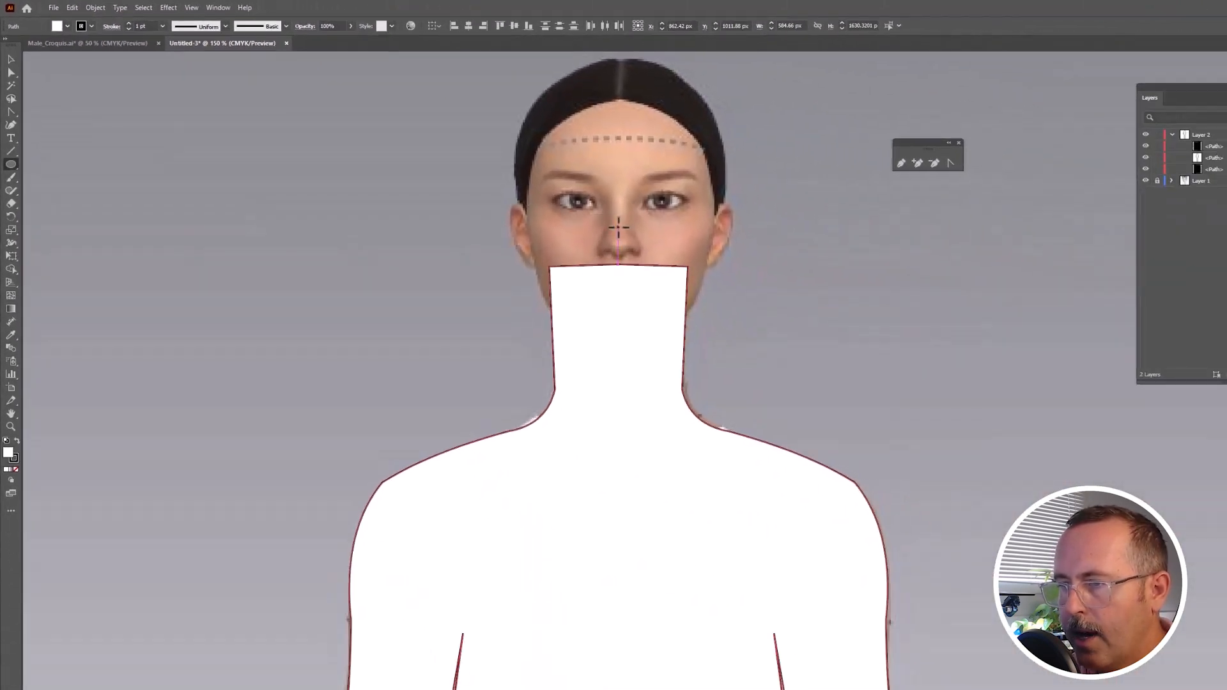
pyautogui.moveTo(618, 227); pyautogui.dragTo(725, 84)
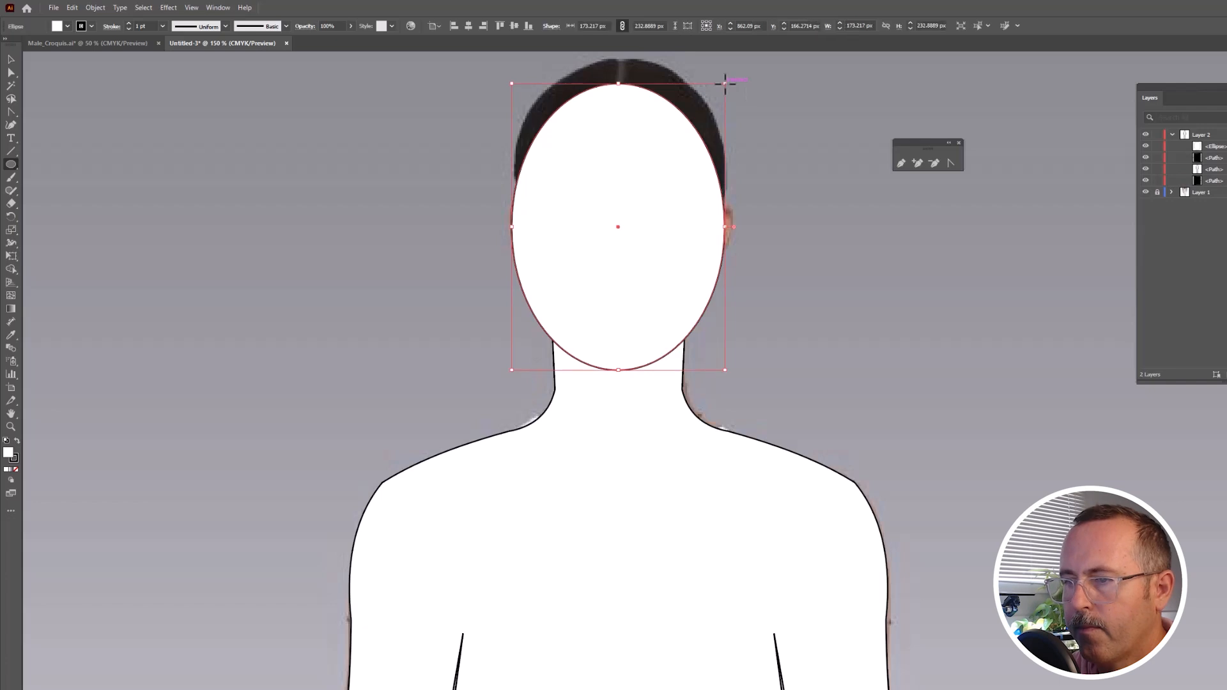
pyautogui.press('v')
pyautogui.moveTo(652, 285); pyautogui.dragTo(655, 258)
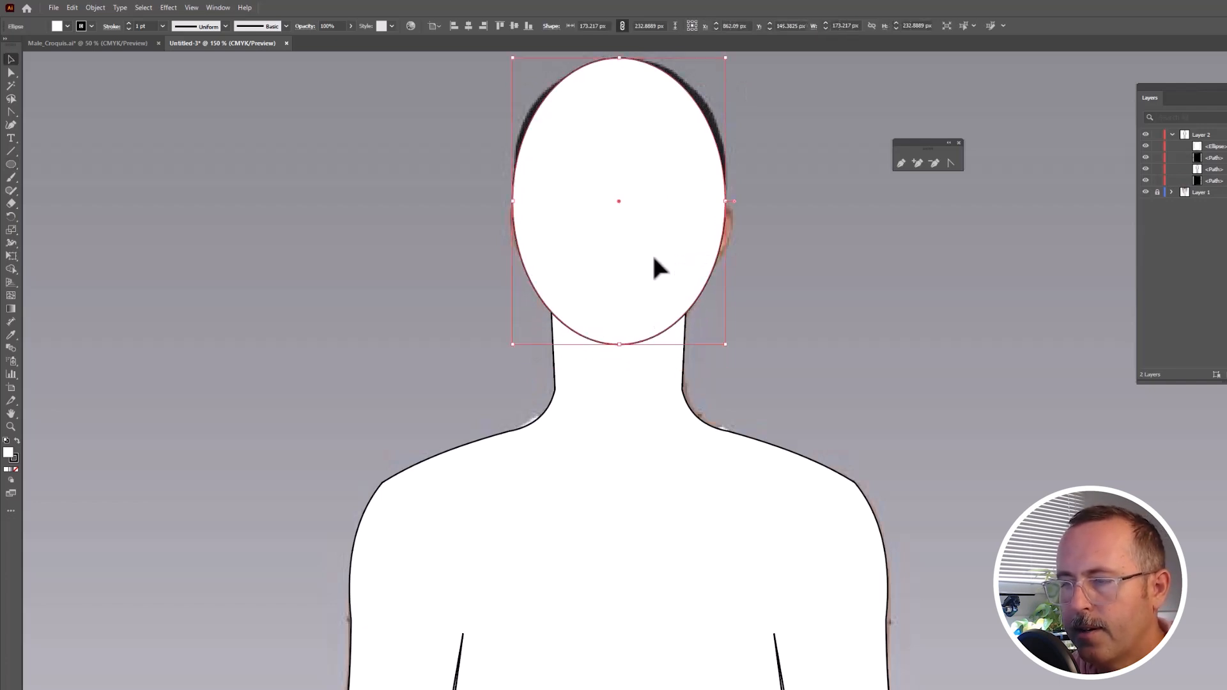
# Step: Deselect the ellipse and draw a horizontal line about 173 px long across its middle, from edge to edge
pyautogui.hotkey('ctrl', 'shift', 'a')
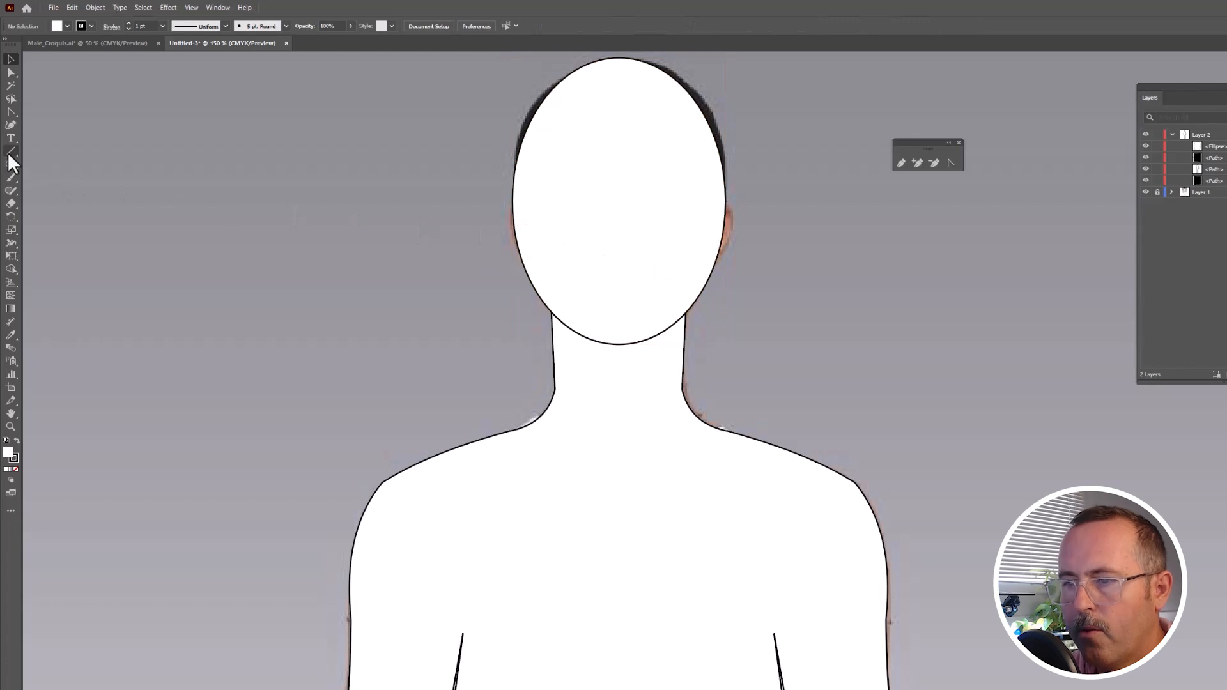
pyautogui.click(10, 151)
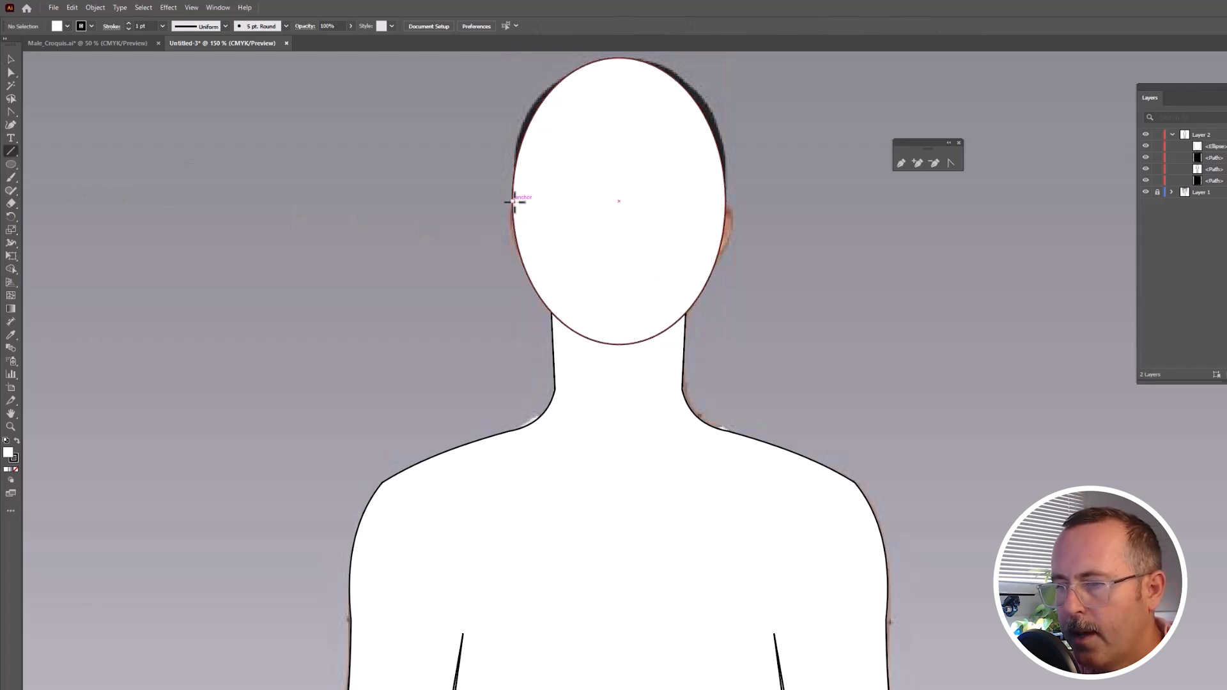
pyautogui.moveTo(525, 201); pyautogui.dragTo(726, 201)
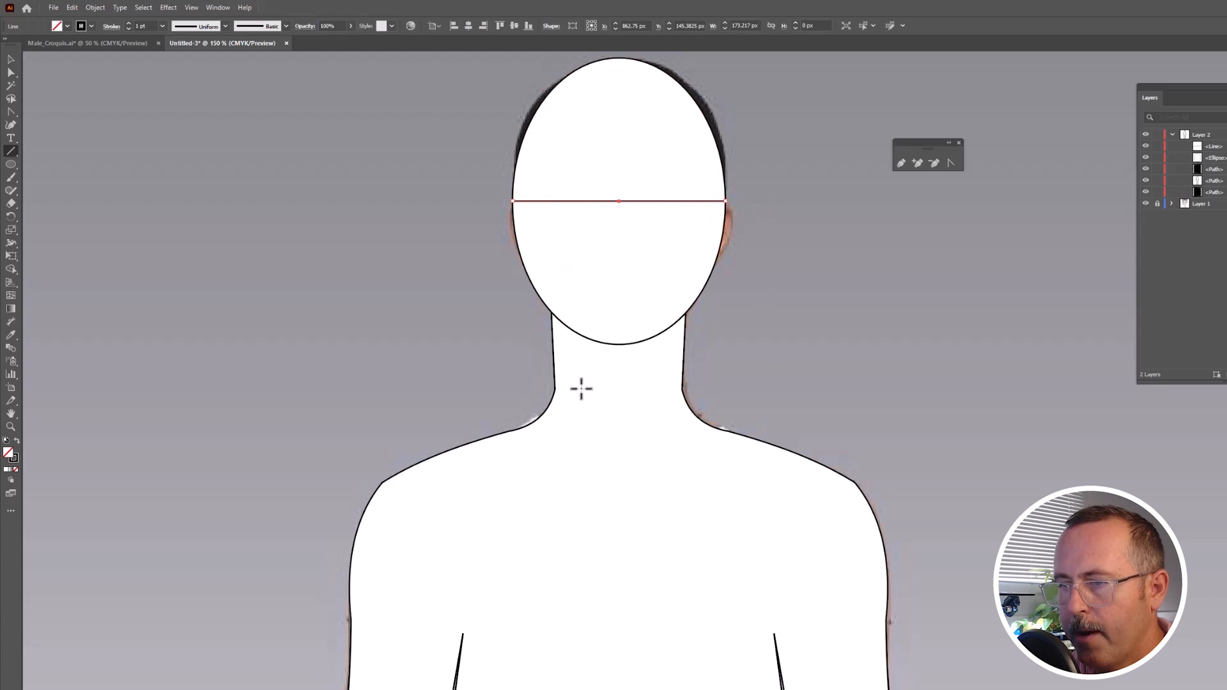
# Step: Draw horizontal lines across the neck base (about 103 px), the shoulder points (about 388 px) and between the two underarm points
pyautogui.moveTo(555, 388); pyautogui.dragTo(682, 388)
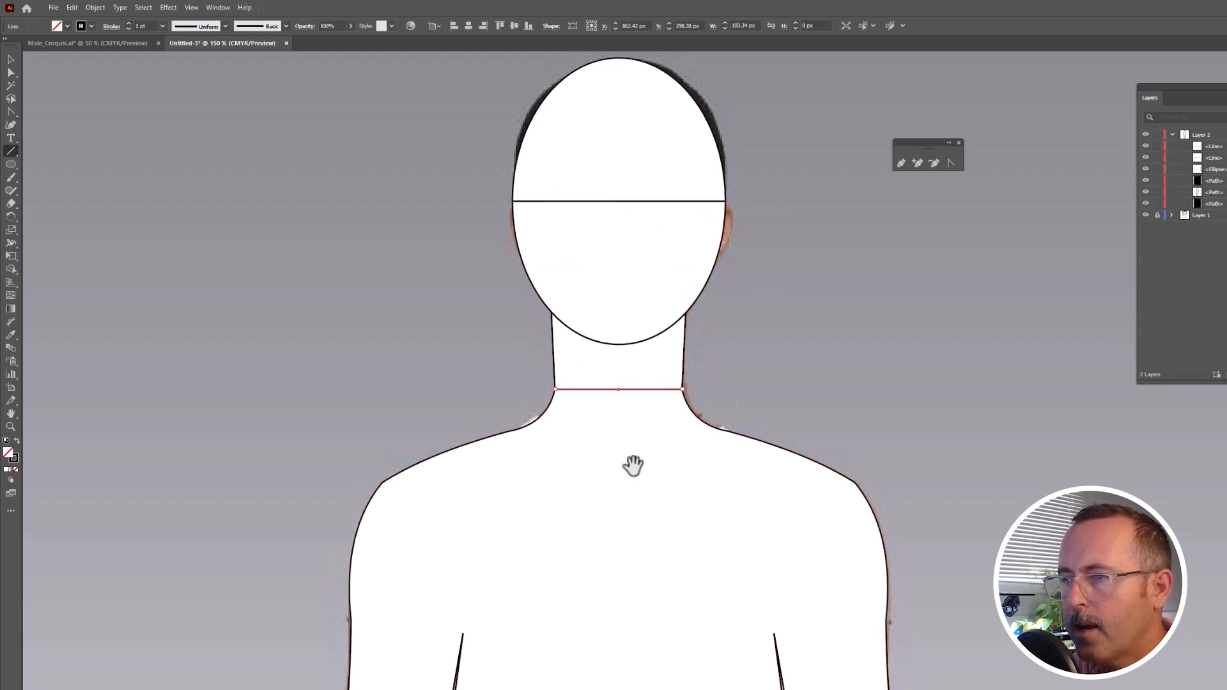
pyautogui.moveTo(633, 465); pyautogui.dragTo(668, 304)
pyautogui.moveTo(416, 324); pyautogui.dragTo(893, 324)
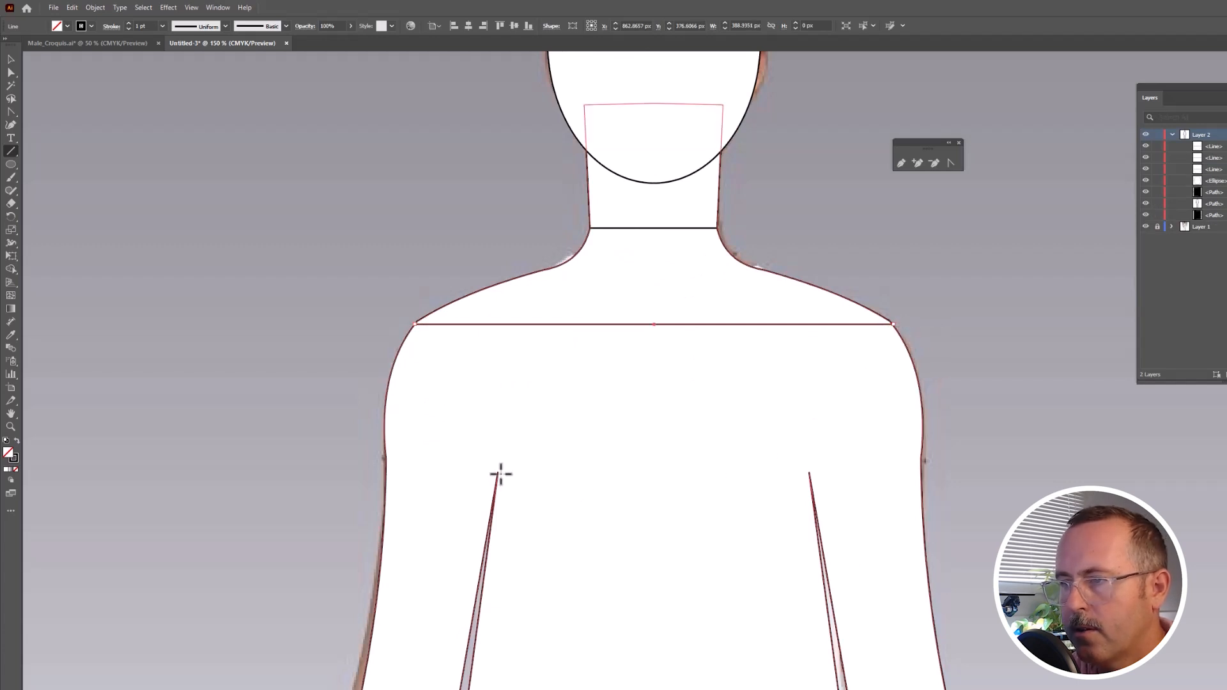
pyautogui.moveTo(498, 473); pyautogui.dragTo(809, 473)
# Step: Draw horizontal lines from edge to edge across the waist, about 337 px long, and the hips, about 397 px long
pyautogui.scroll(-5, 757, 540)
pyautogui.moveTo(447, 580); pyautogui.dragTo(859, 597)
pyautogui.scroll(-5, 430, 518)
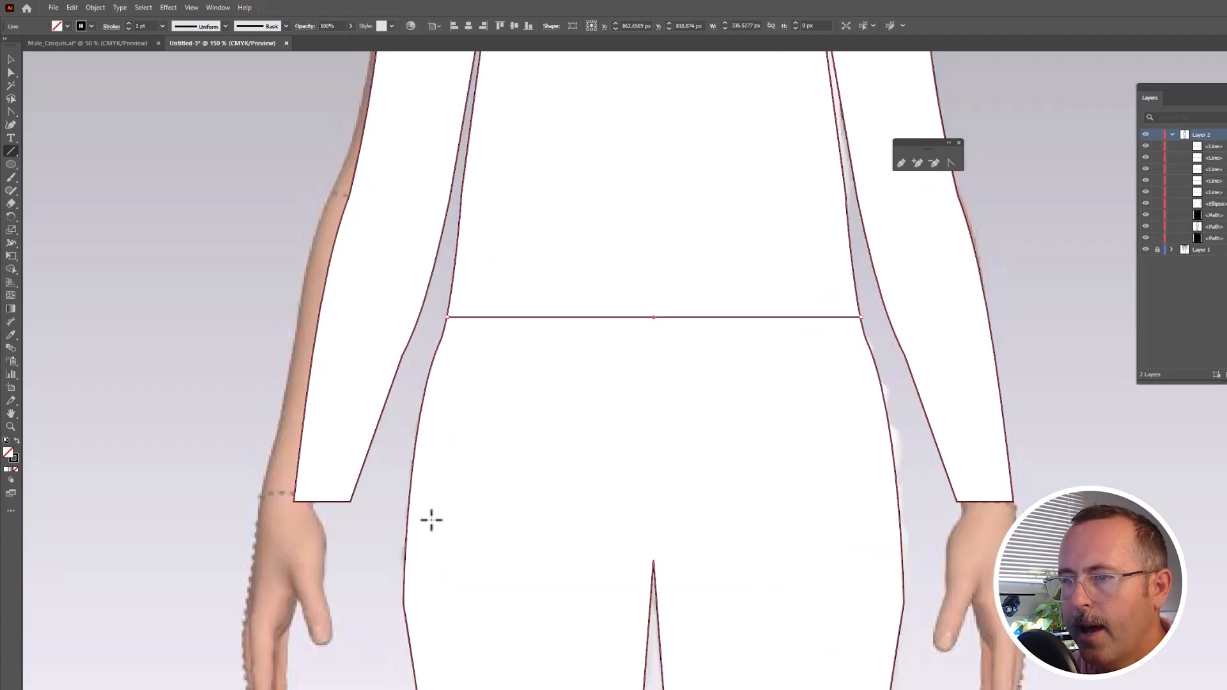
pyautogui.moveTo(409, 503); pyautogui.dragTo(897, 525)
# Step: Draw horizontal lines across both thighs, about 160 px long, and across both calves, about 115 px long
pyautogui.scroll(-8, 786, 447)
pyautogui.moveTo(674, 380); pyautogui.dragTo(872, 380)
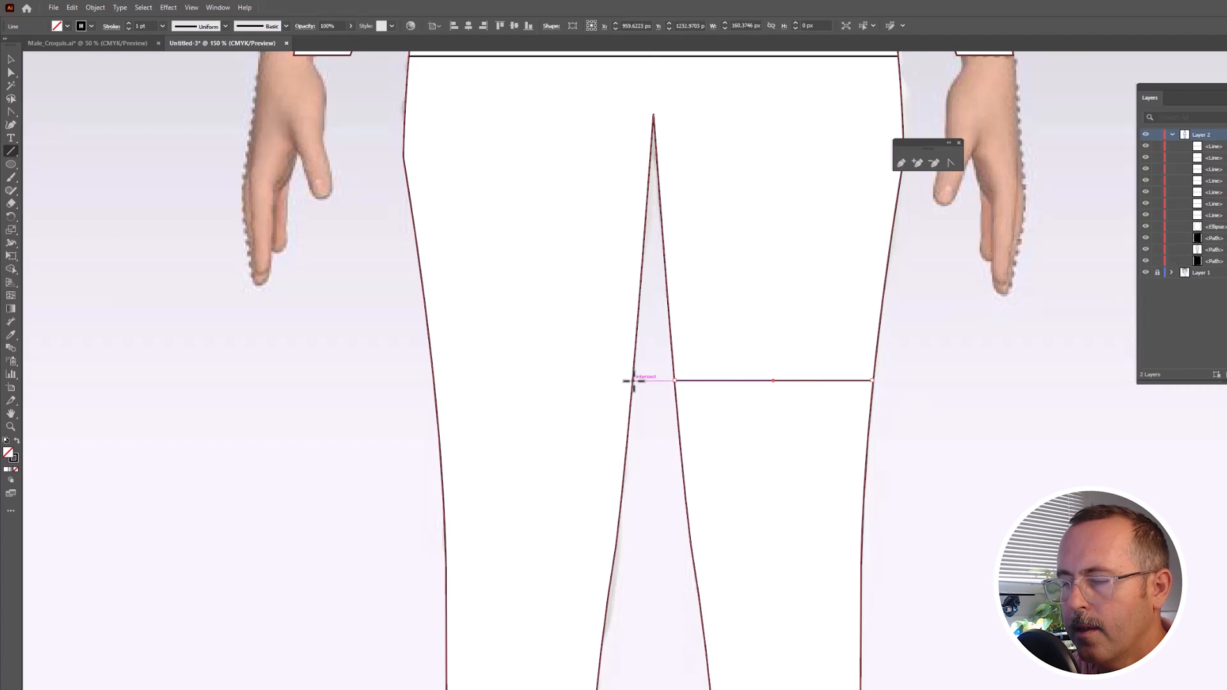
pyautogui.moveTo(633, 381)
pyautogui.mouseDown()
pyautogui.moveTo(430, 385)
pyautogui.moveTo(588, 367)
pyautogui.mouseUp()
pyautogui.scroll(-7, 505, 532)
pyautogui.moveTo(717, 366); pyautogui.dragTo(832, 370)
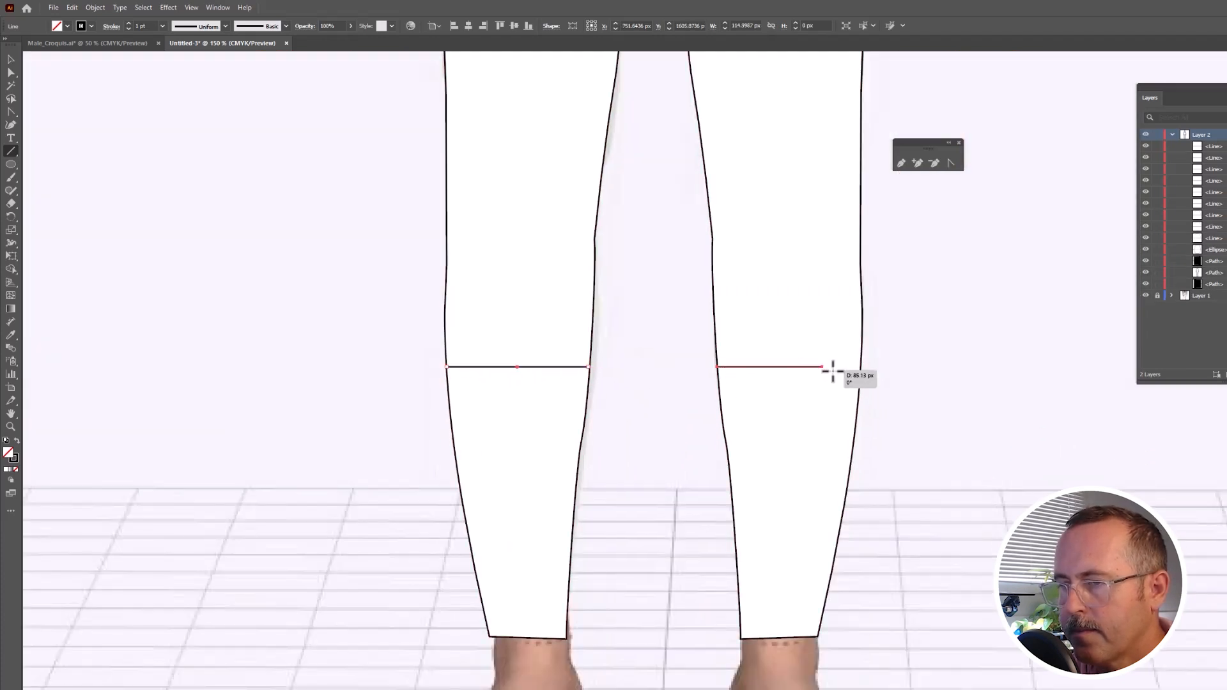
pyautogui.moveTo(861, 375); pyautogui.dragTo(861, 372)
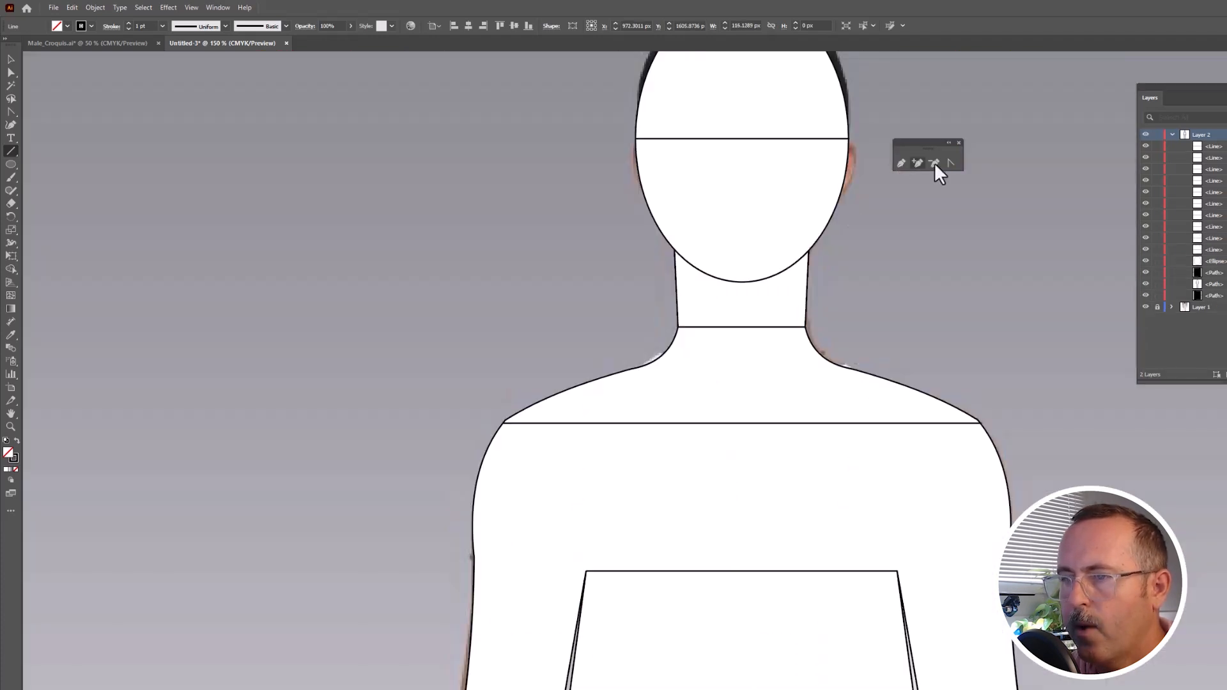
# Step: Curve the head line upward and bend the neck, shoulder and bust lines downward at their centres with the Anchor Point tool
pyautogui.click(949, 163)
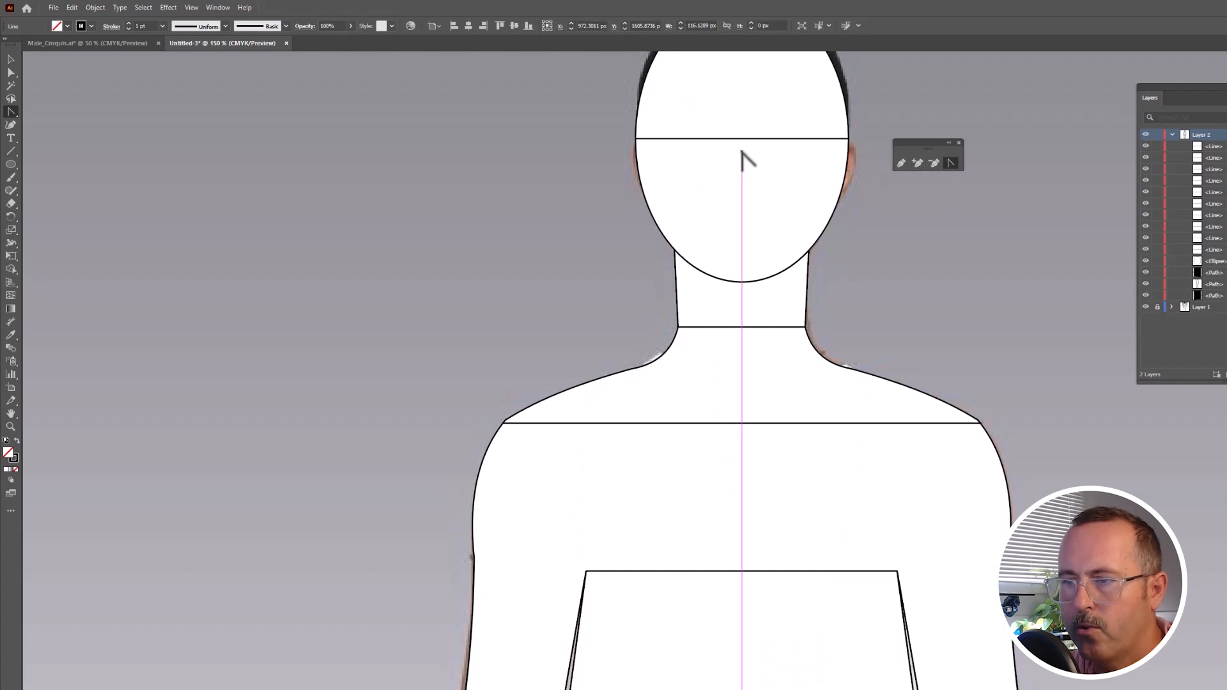
pyautogui.moveTo(743, 139); pyautogui.dragTo(743, 123)
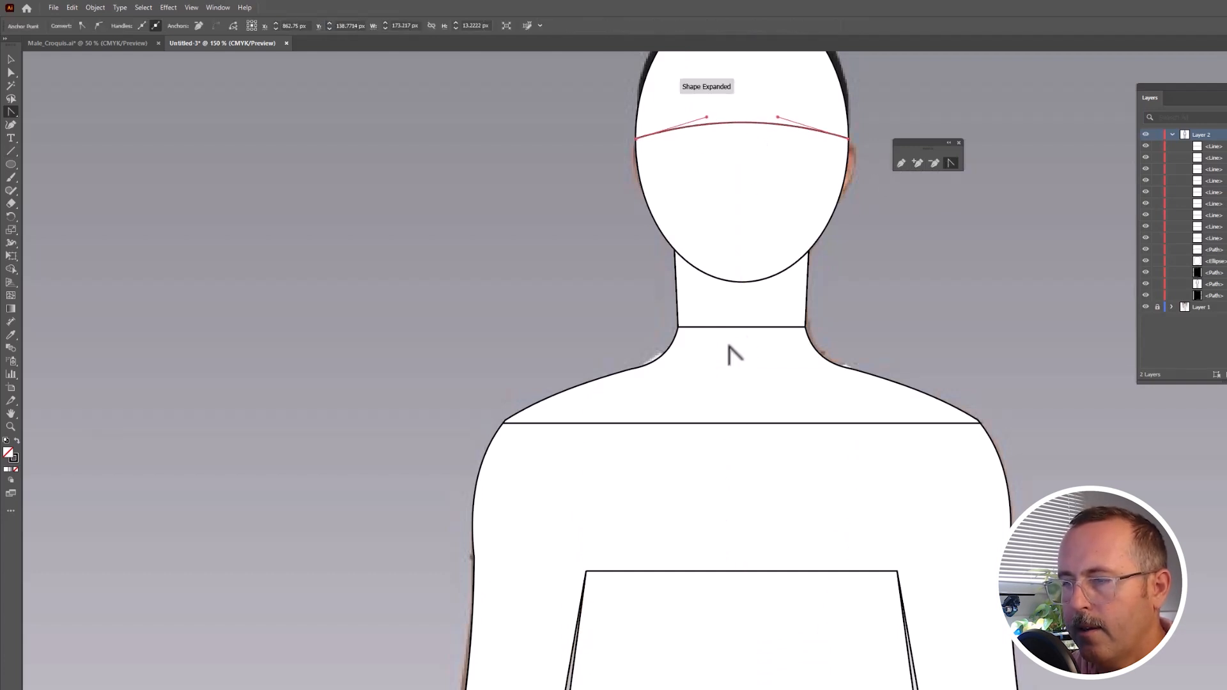
pyautogui.moveTo(743, 331); pyautogui.dragTo(742, 337)
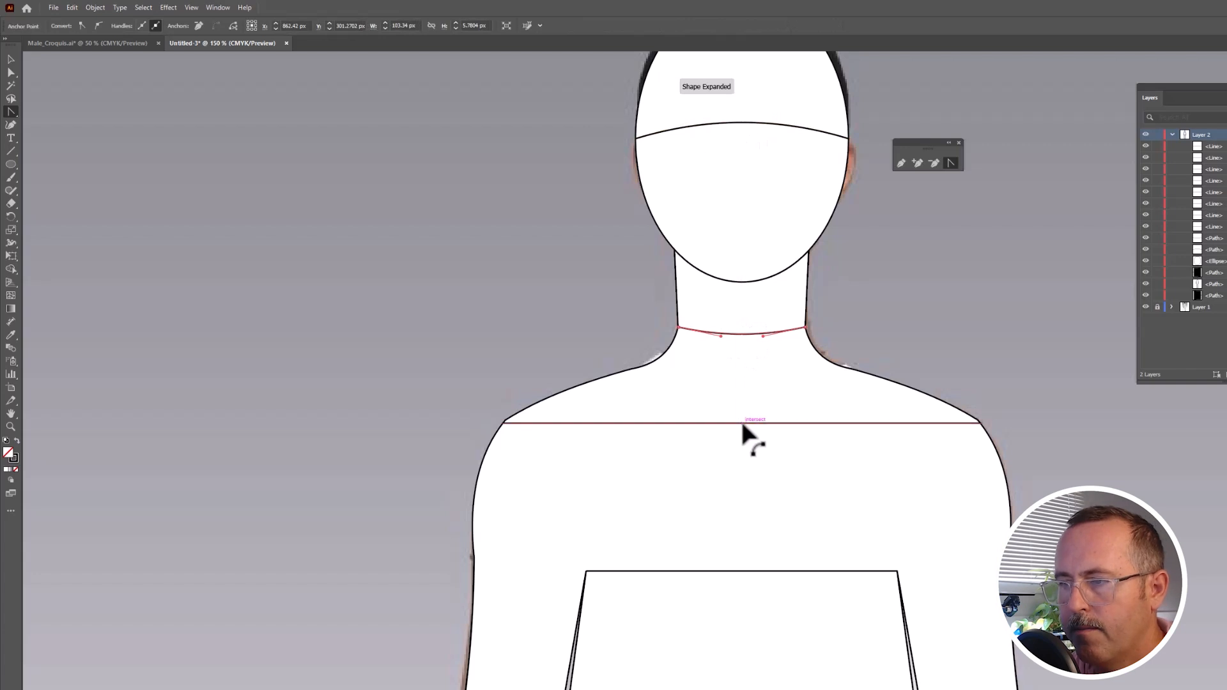
pyautogui.moveTo(743, 423); pyautogui.dragTo(742, 447)
pyautogui.moveTo(734, 571); pyautogui.dragTo(734, 584)
# Step: Bend the waist, hip, thigh and calf lines downward at their centres into shallow curves
pyautogui.moveTo(741, 299); pyautogui.dragTo(741, 320)
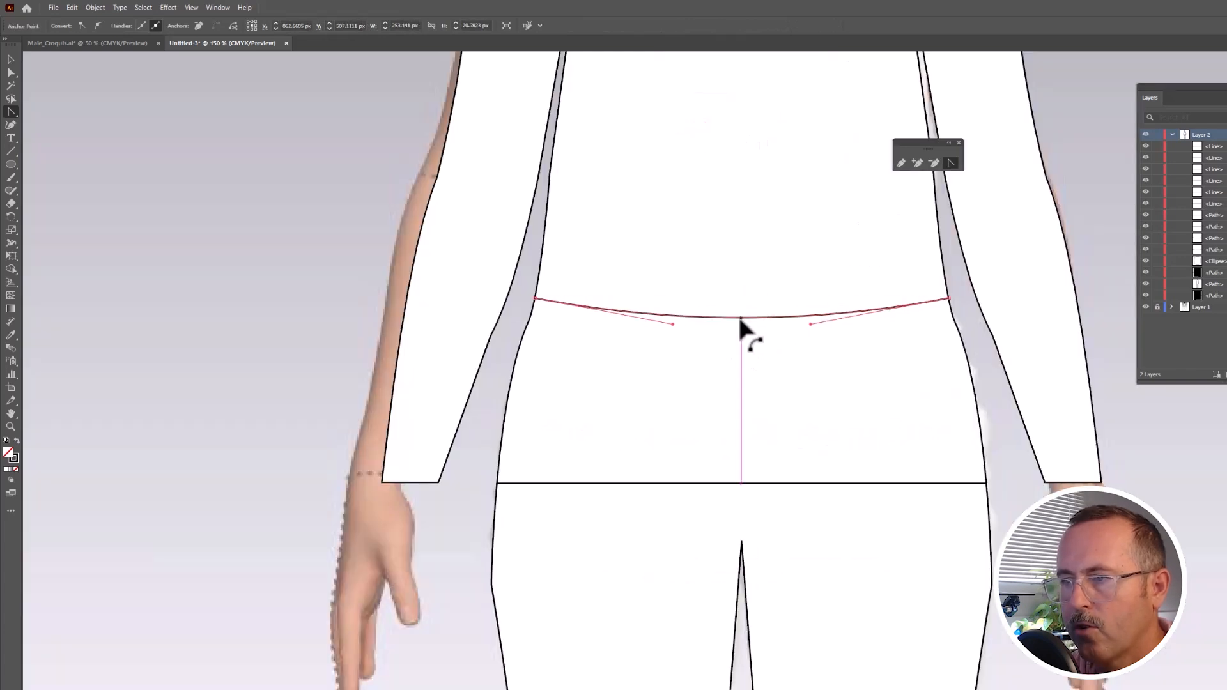
pyautogui.moveTo(740, 484); pyautogui.dragTo(741, 512)
pyautogui.moveTo(859, 467); pyautogui.dragTo(857, 489)
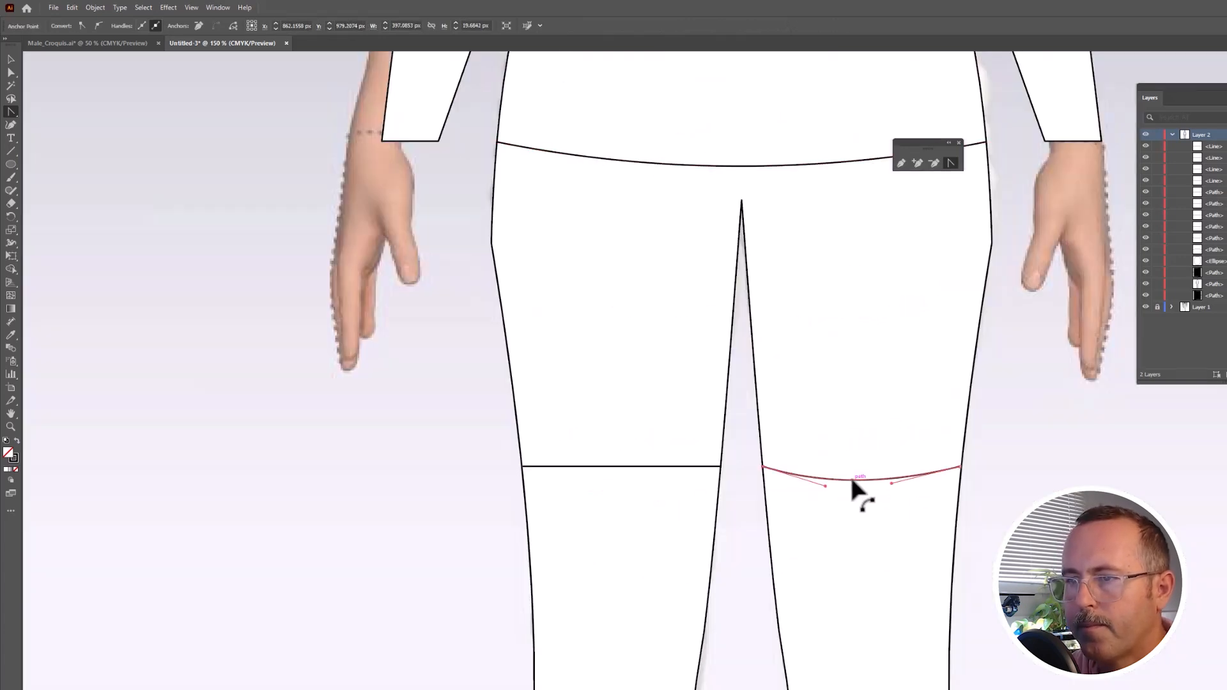
pyautogui.moveTo(610, 467); pyautogui.dragTo(608, 483)
pyautogui.moveTo(882, 417); pyautogui.dragTo(885, 440)
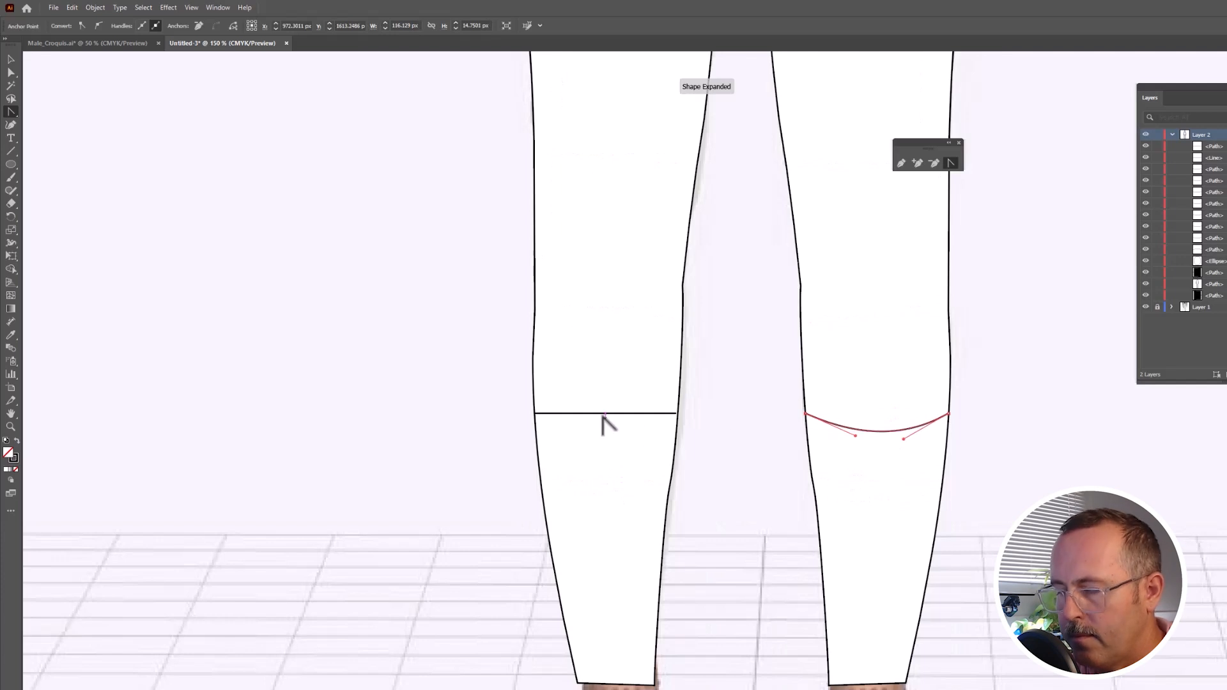
pyautogui.moveTo(603, 414); pyautogui.dragTo(599, 434)
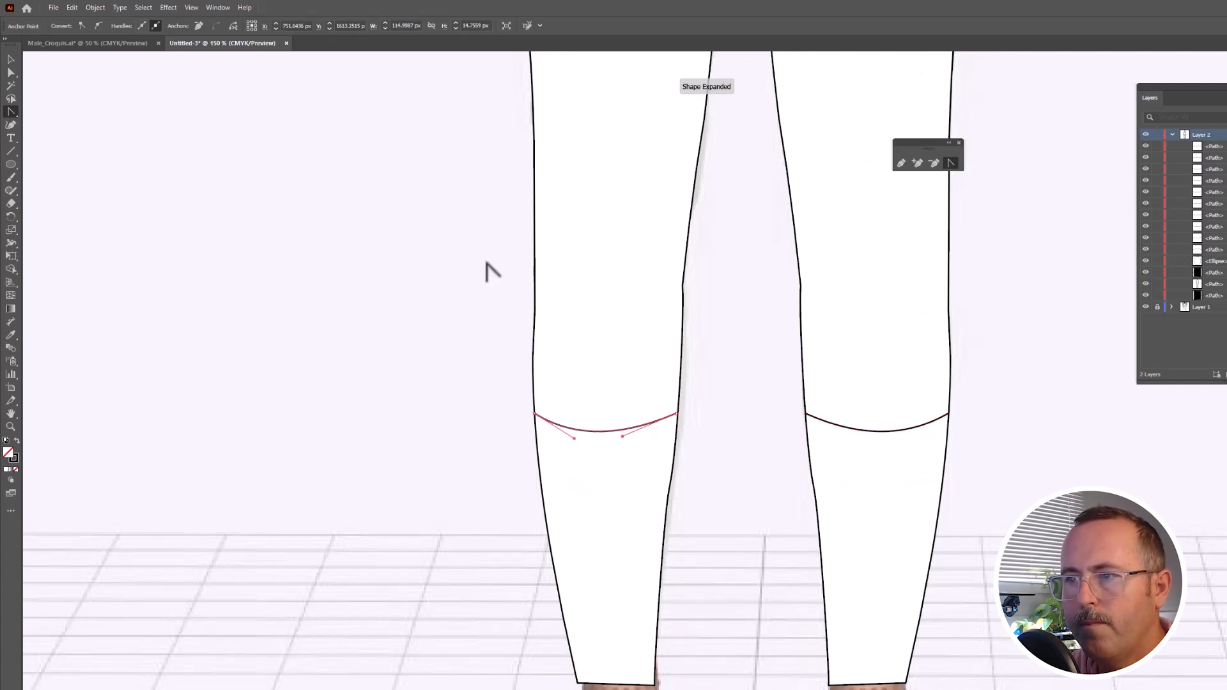
# Step: Show the Stroke settings and give the calf and thigh curves a dashed stroke with 6 pt dashes
pyautogui.click(217, 7)
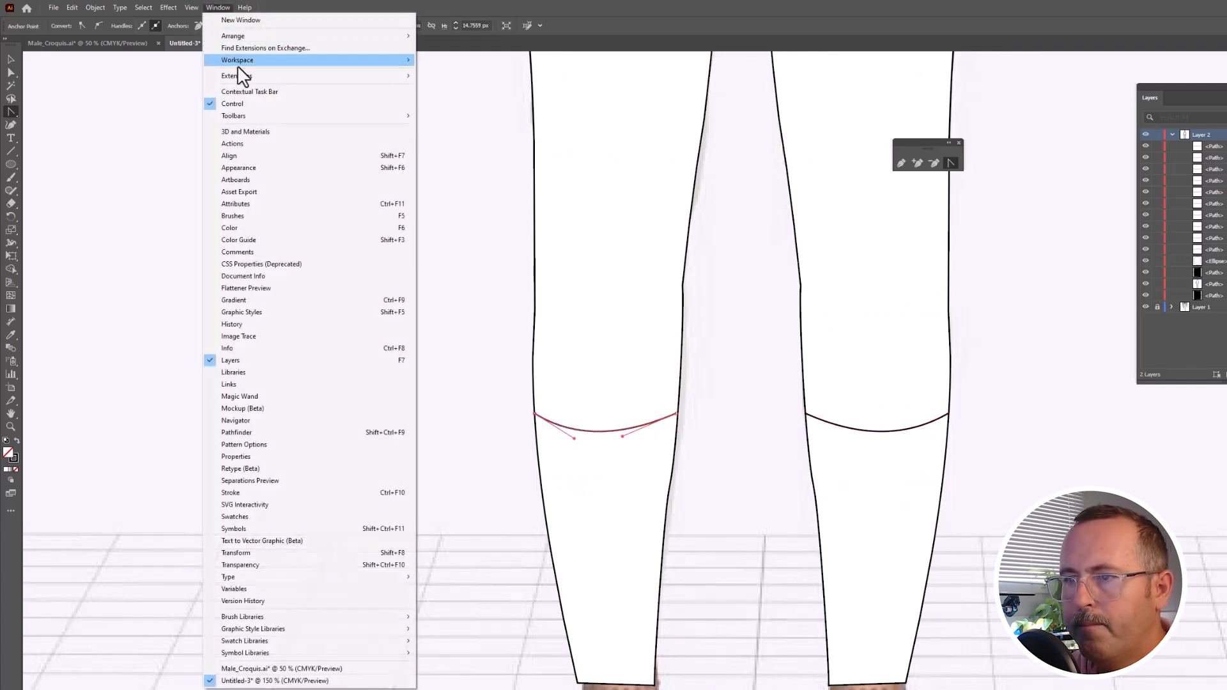
pyautogui.click(243, 493)
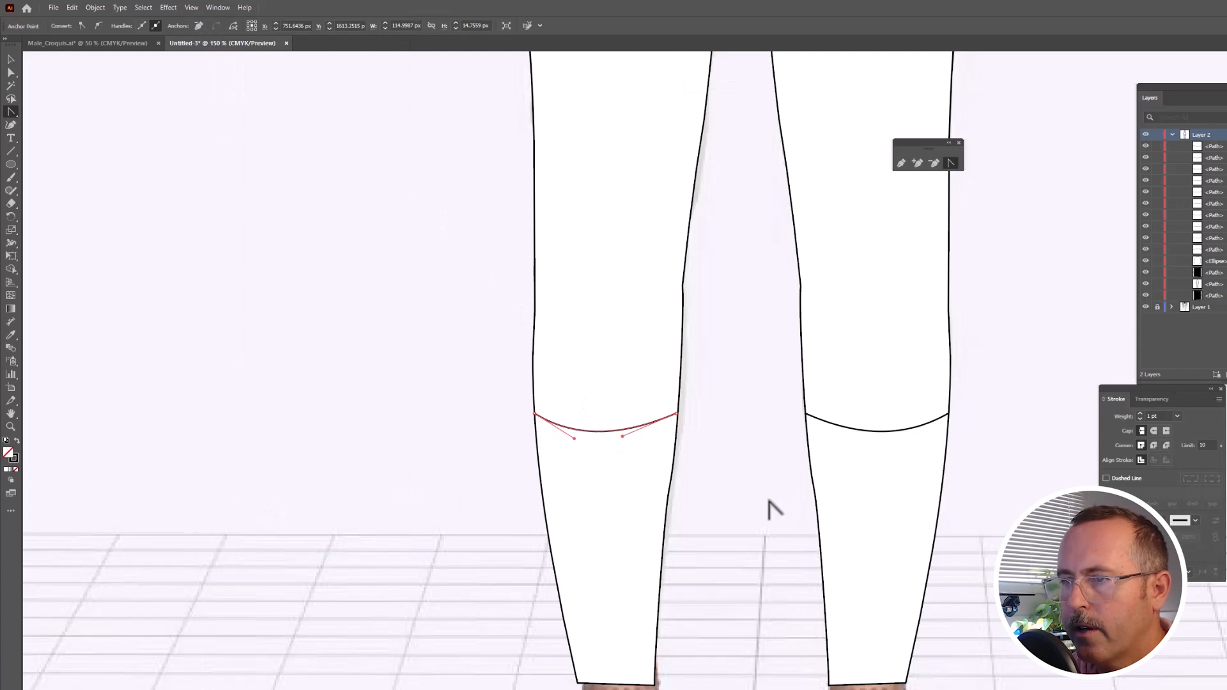
pyautogui.moveTo(1124, 392); pyautogui.dragTo(1002, 342)
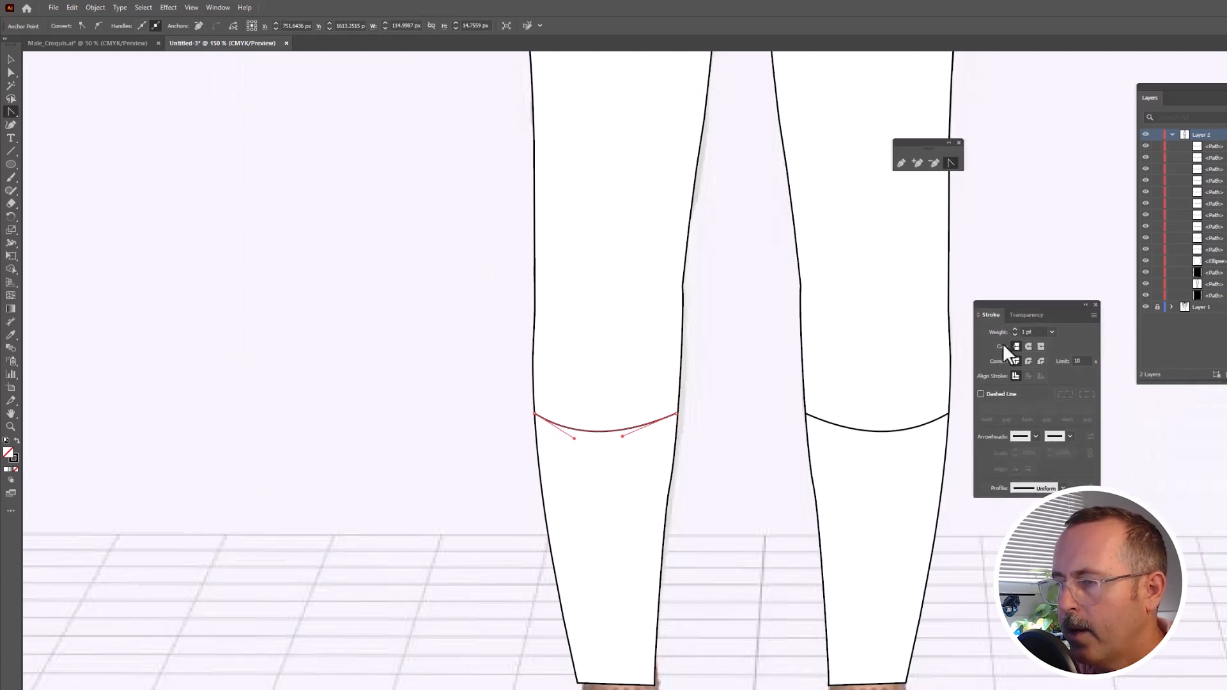
pyautogui.click(847, 234)
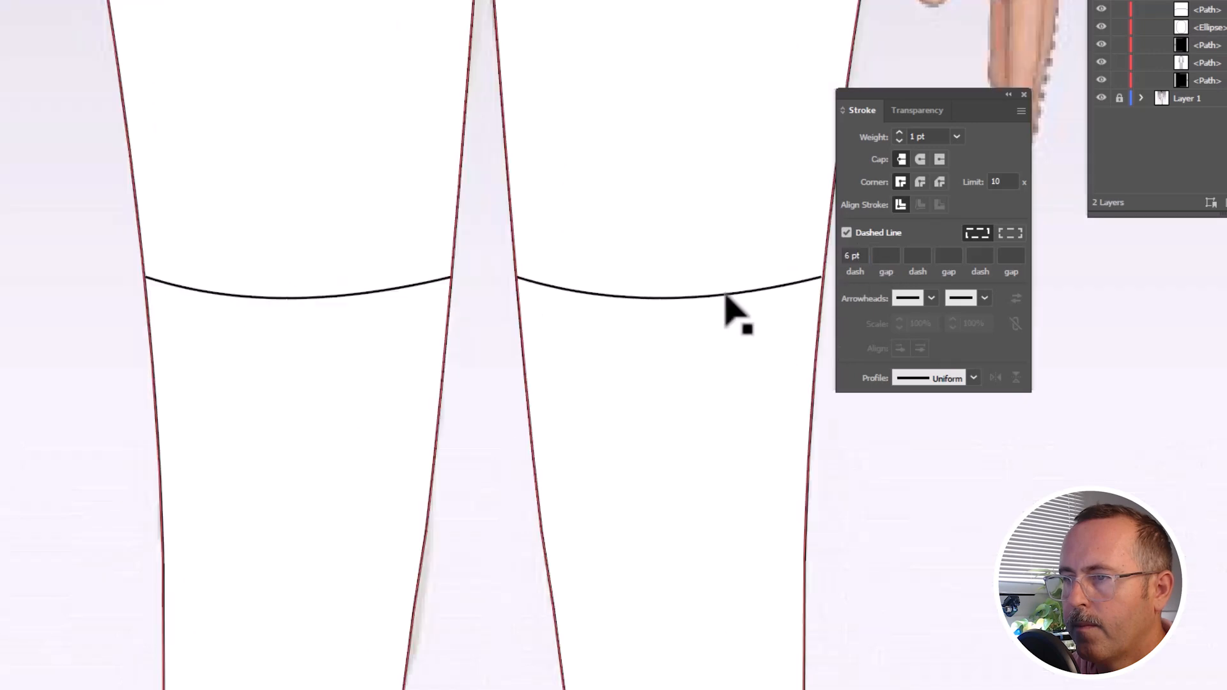
pyautogui.click(792, 284)
pyautogui.click(847, 233)
pyautogui.click(423, 285)
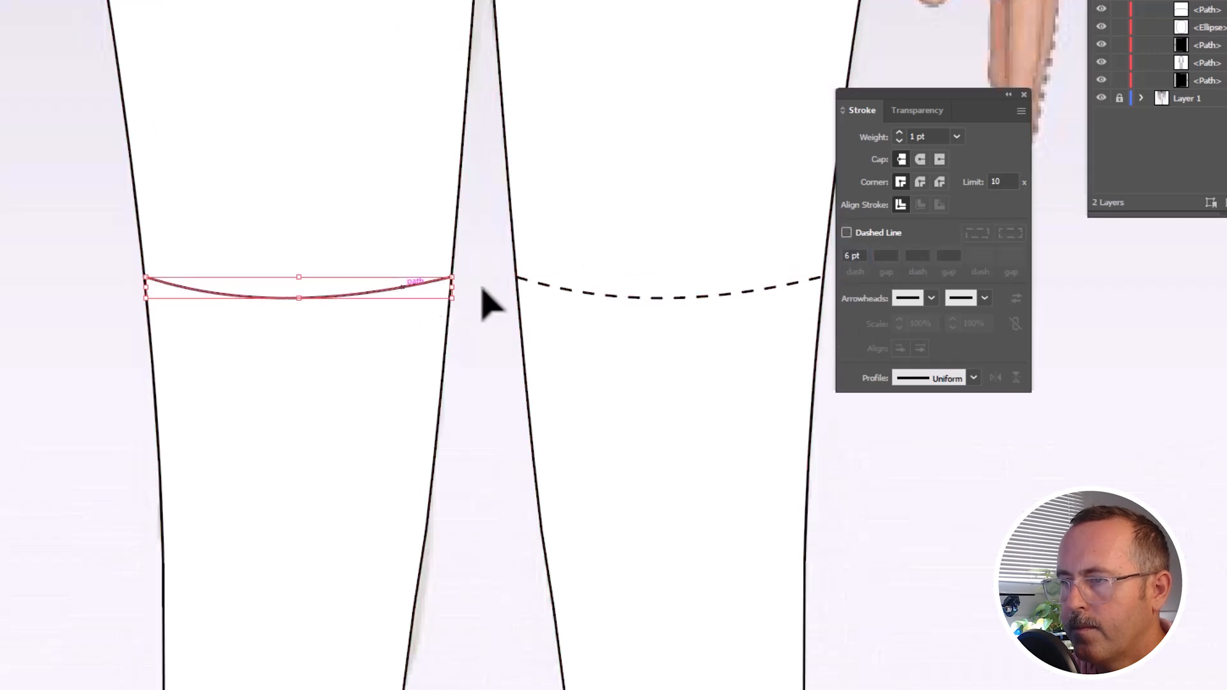
pyautogui.click(847, 232)
# Step: Give the hip, waist and bust curves the same 6 pt dashed stroke
pyautogui.click(716, 60)
pyautogui.click(846, 233)
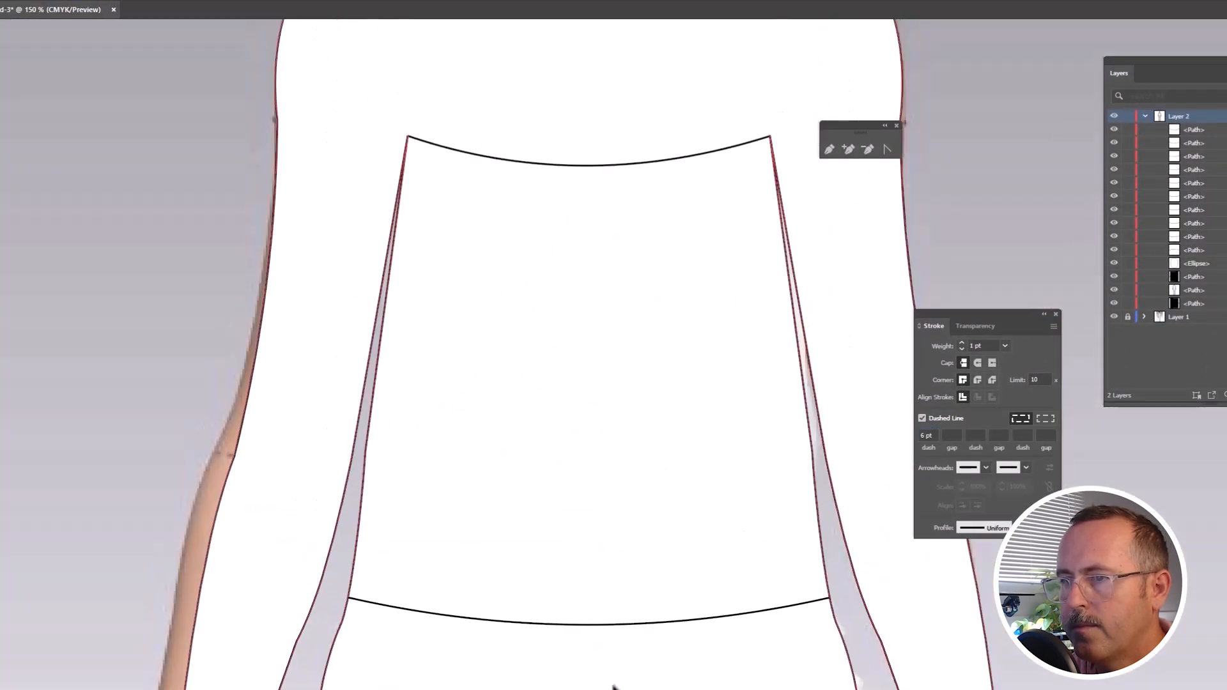
pyautogui.click(643, 620)
pyautogui.click(922, 418)
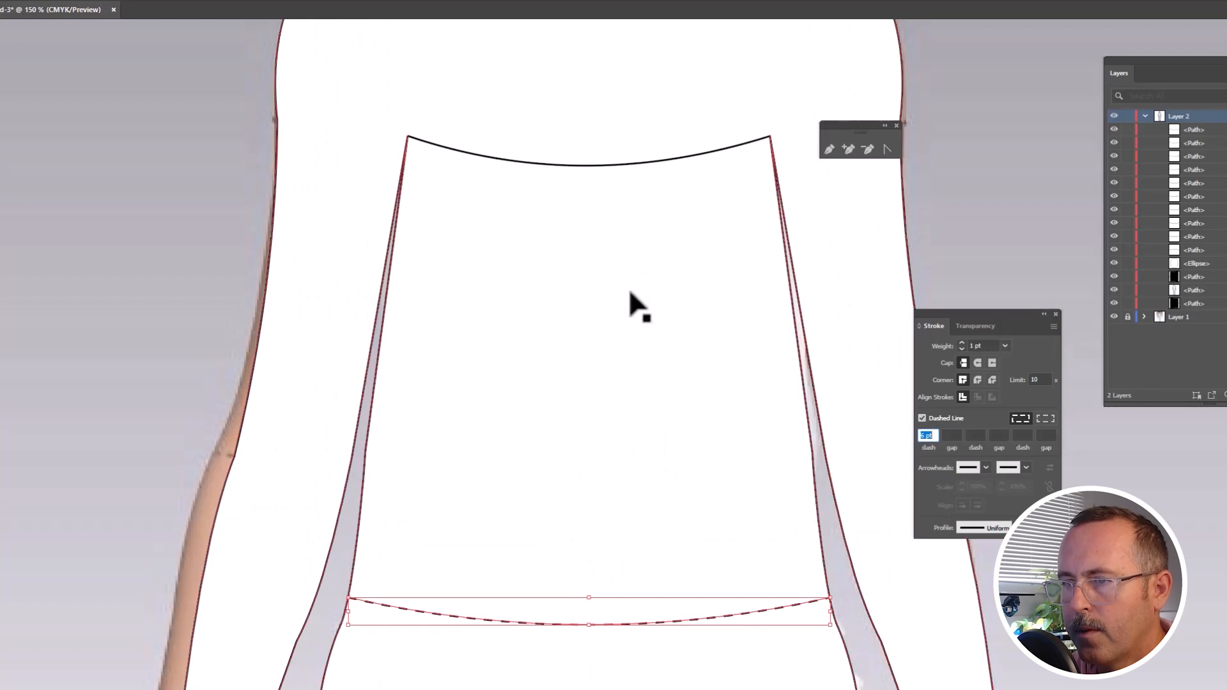
pyautogui.click(561, 164)
pyautogui.click(922, 418)
# Step: Make the shoulder, neck and head curves dashed as well
pyautogui.scroll(8, 623, 450)
pyautogui.click(616, 442)
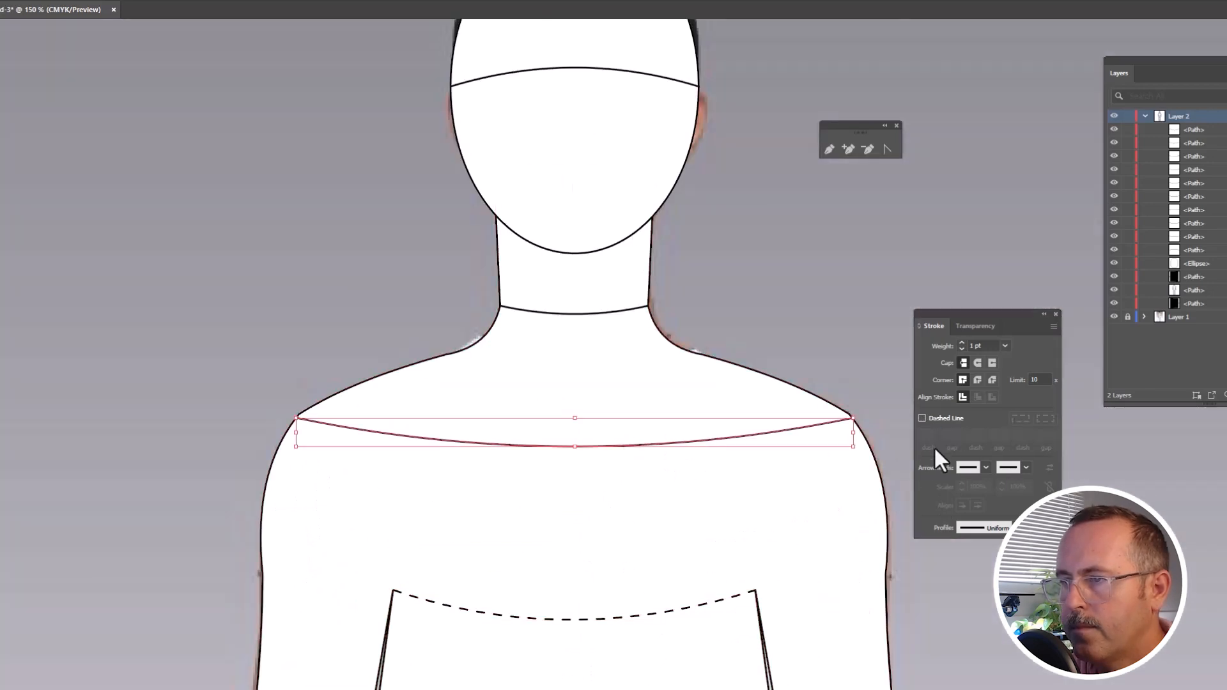
pyautogui.click(922, 418)
pyautogui.click(575, 311)
pyautogui.click(575, 71)
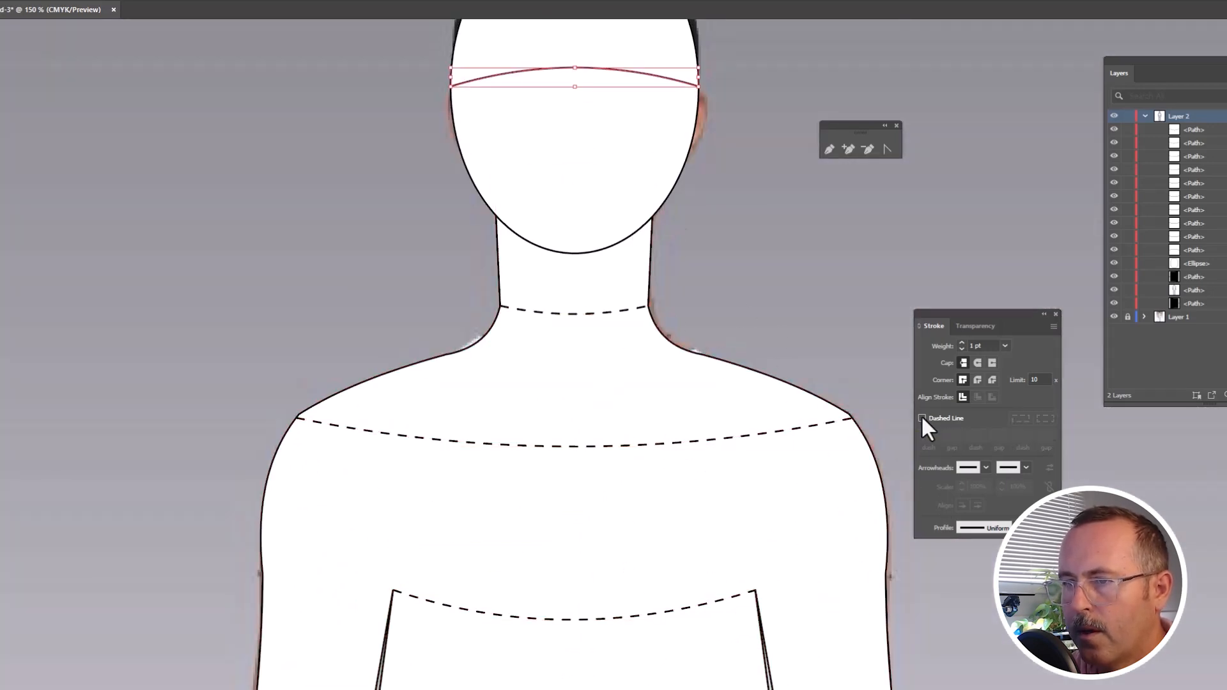
pyautogui.click(922, 418)
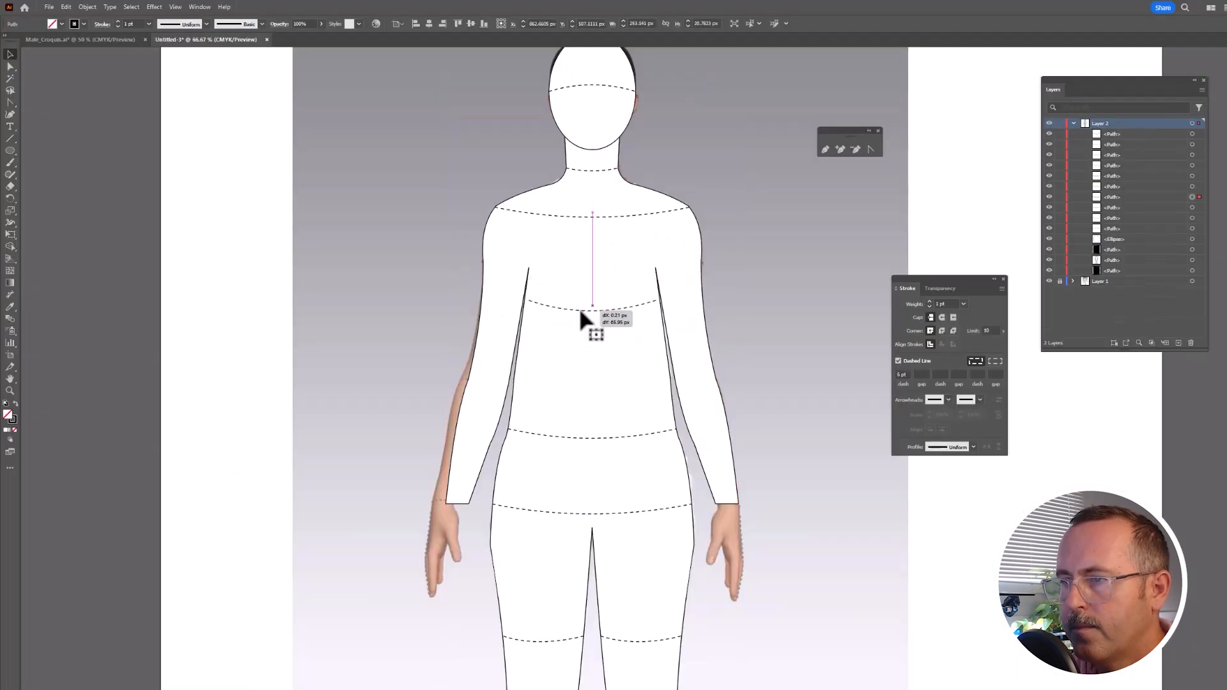
# Step: Lower the bust line on the torso and move both underarm anchor points of the body down to meet it
pyautogui.moveTo(579, 310); pyautogui.dragTo(579, 300)
pyautogui.press('a')
pyautogui.click(655, 267)
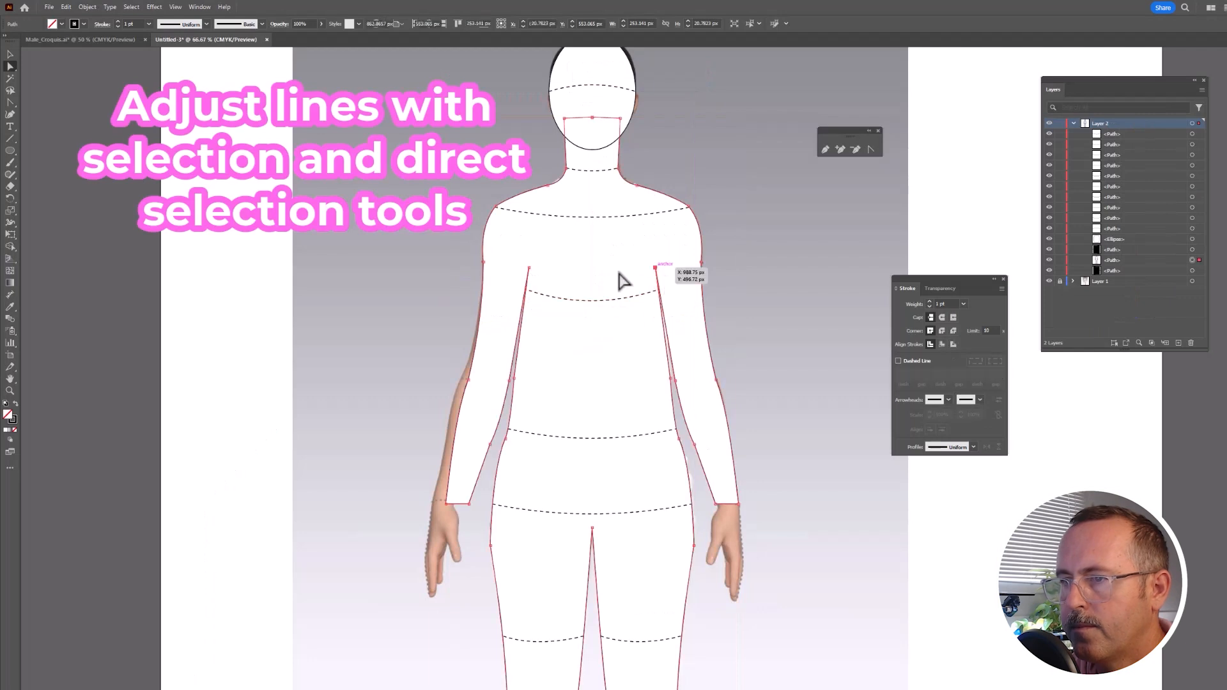
pyautogui.keyDown('shift'); pyautogui.click(529, 268); pyautogui.keyUp('shift')
pyautogui.moveTo(528, 267); pyautogui.dragTo(529, 290)
# Step: Raise the waist line and move its end anchors so they meet the sides of the torso
pyautogui.press('v')
pyautogui.moveTo(586, 439); pyautogui.dragTo(586, 415)
pyautogui.press('a')
pyautogui.scroll(3, 512, 402)
pyautogui.moveTo(498, 405); pyautogui.dragTo(509, 407)
pyautogui.moveTo(722, 455); pyautogui.dragTo(485, 419)
pyautogui.click(765, 371)
pyautogui.moveTo(765, 371); pyautogui.dragTo(754, 373)
pyautogui.scroll(-5, 690, 398)
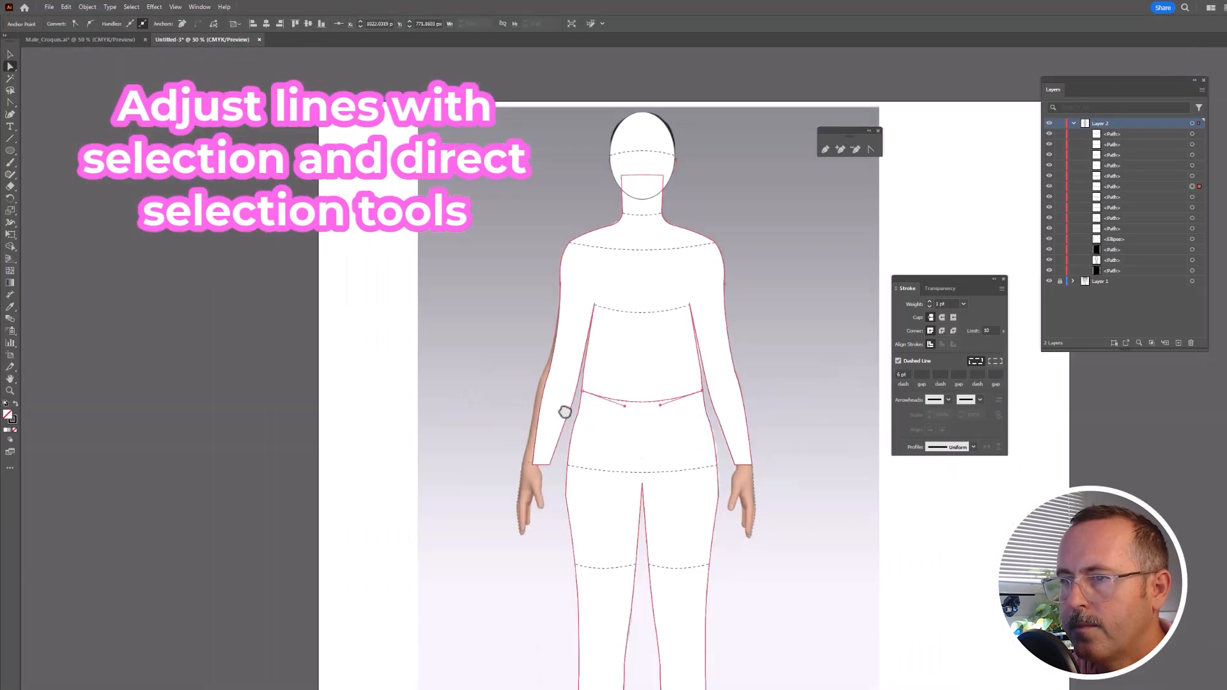
pyautogui.click(700, 432)
pyautogui.moveTo(700, 432); pyautogui.dragTo(694, 371)
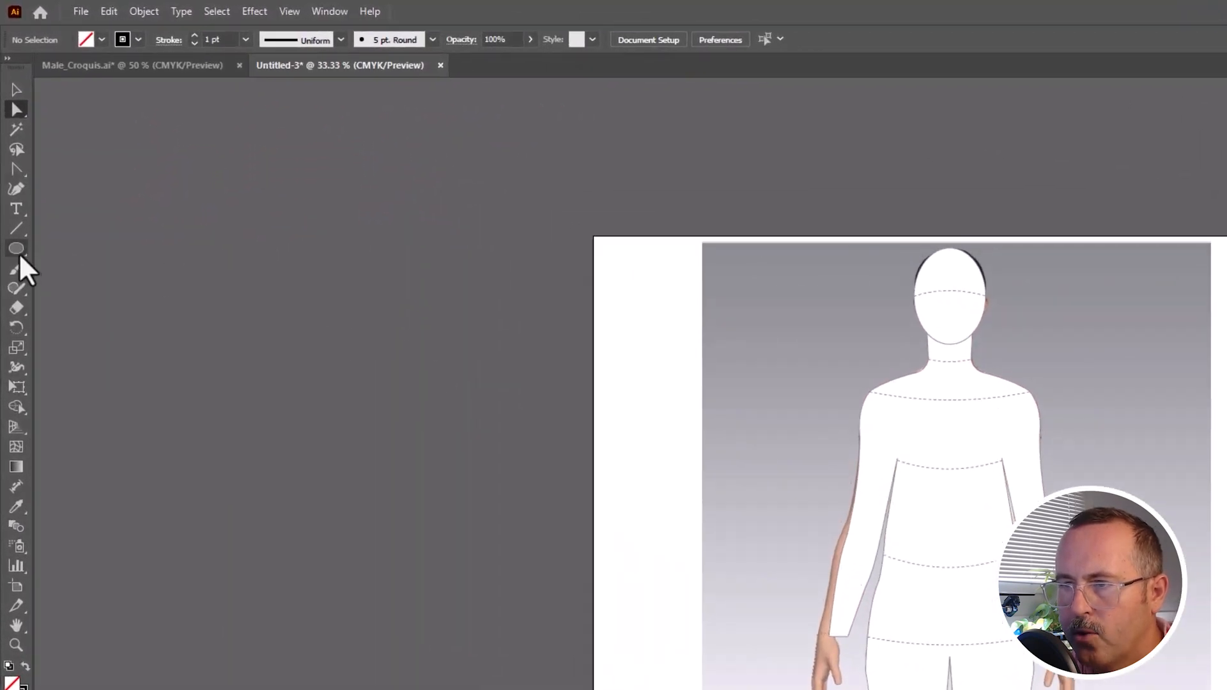
# Step: Draw a flat ellipse about 45 by 10 px over one wrist opening with a solid stroke and white fill, fitted to the wrist's width
pyautogui.click(10, 152)
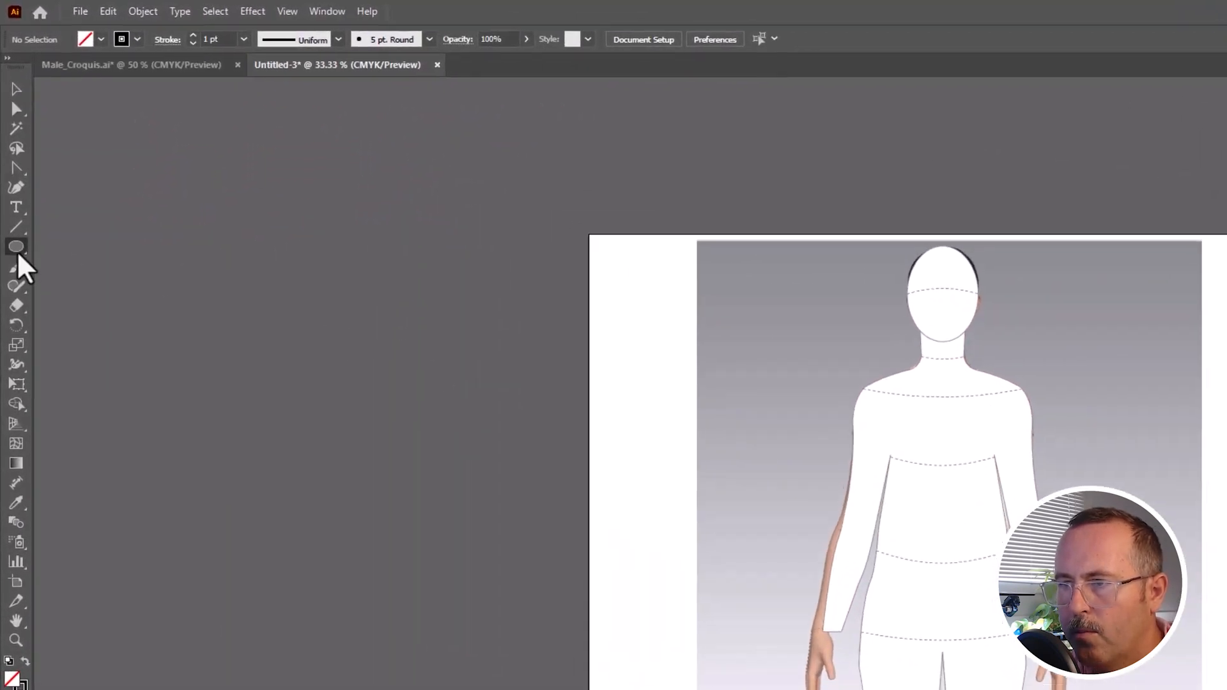
pyautogui.scroll(8, 653, 393)
pyautogui.moveTo(591, 382)
pyautogui.mouseDown()
pyautogui.moveTo(812, 332)
pyautogui.moveTo(801, 334)
pyautogui.moveTo(808, 386)
pyautogui.mouseUp()
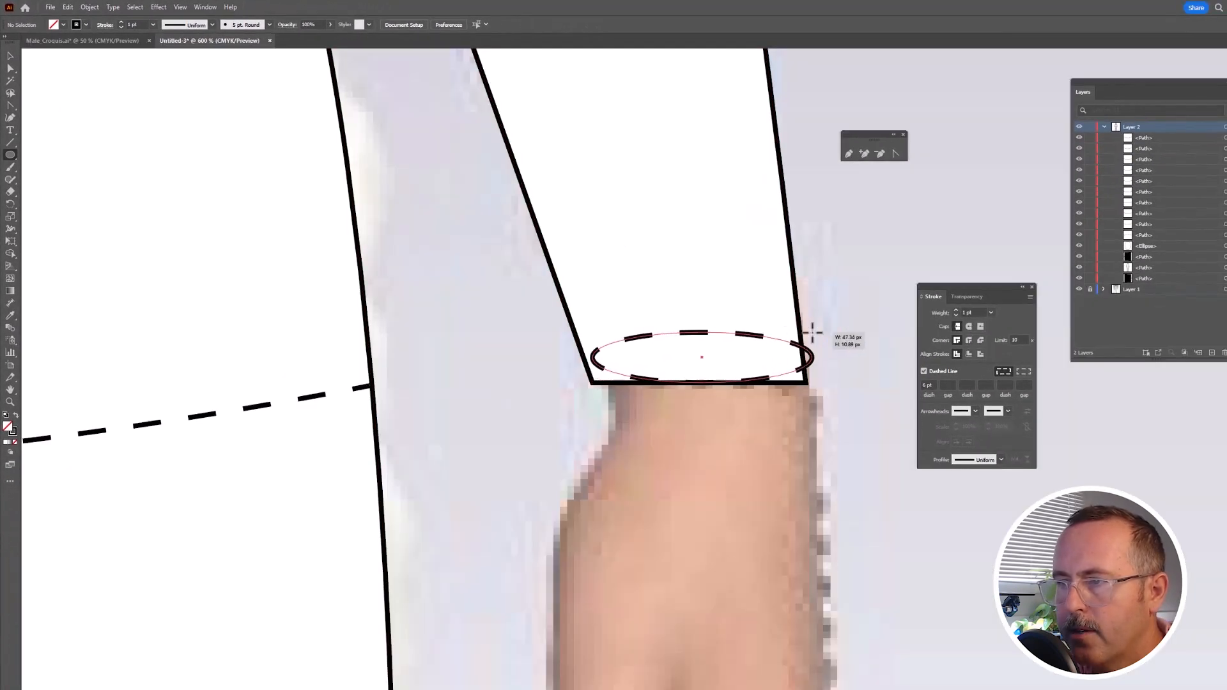
pyautogui.press('v')
pyautogui.click(924, 371)
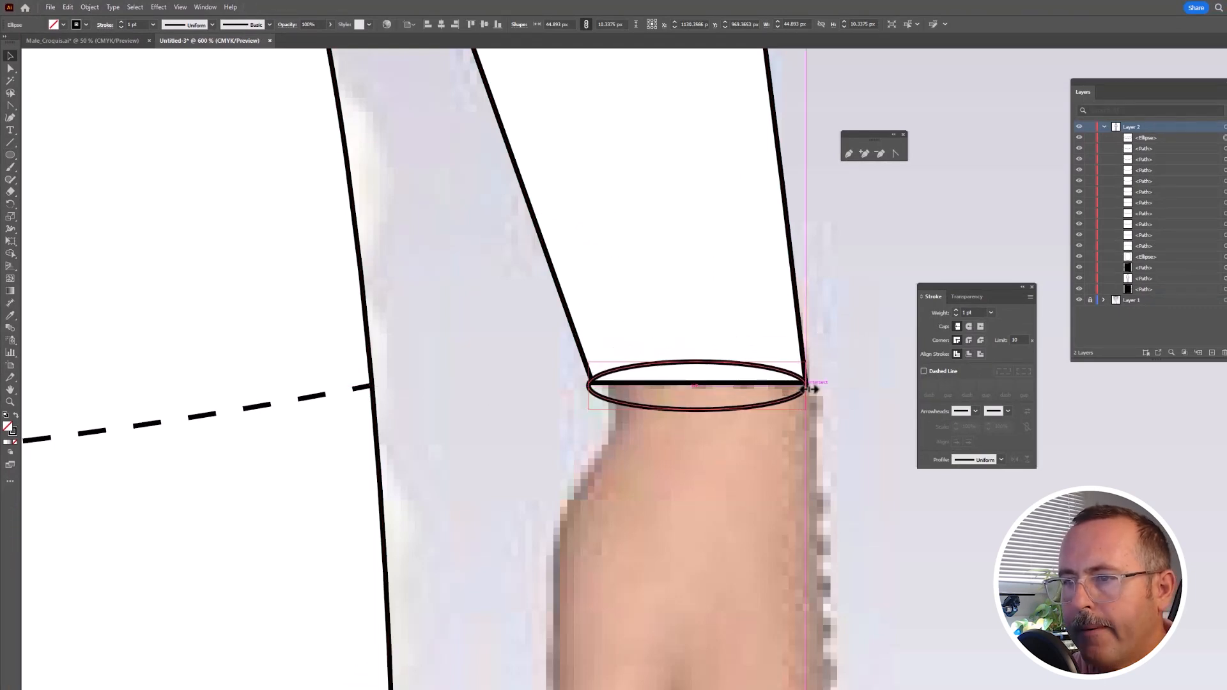
pyautogui.click(64, 24)
pyautogui.click(22, 45)
pyautogui.moveTo(590, 388); pyautogui.dragTo(596, 389)
# Step: Duplicate the wrist ellipse onto the opposite wrist and align it with the arm's edges
pyautogui.scroll(-3, 977, 231)
pyautogui.moveTo(902, 282); pyautogui.dragTo(60, 282)
pyautogui.moveTo(180, 355); pyautogui.dragTo(344, 365)
pyautogui.scroll(3, 239, 331)
pyautogui.moveTo(213, 215); pyautogui.dragTo(236, 212)
# Step: Paste a copy of the wrist ellipse at one ankle and resize it to span the leg opening
pyautogui.scroll(-4, 342, 320)
pyautogui.moveTo(353, 301); pyautogui.dragTo(291, 254)
pyautogui.hotkey('ctrl', 'c')
pyautogui.hotkey('ctrl', 'v')
pyautogui.moveTo(668, 382); pyautogui.dragTo(756, 372)
pyautogui.scroll(4, 573, 624)
pyautogui.moveTo(608, 349); pyautogui.dragTo(608, 338)
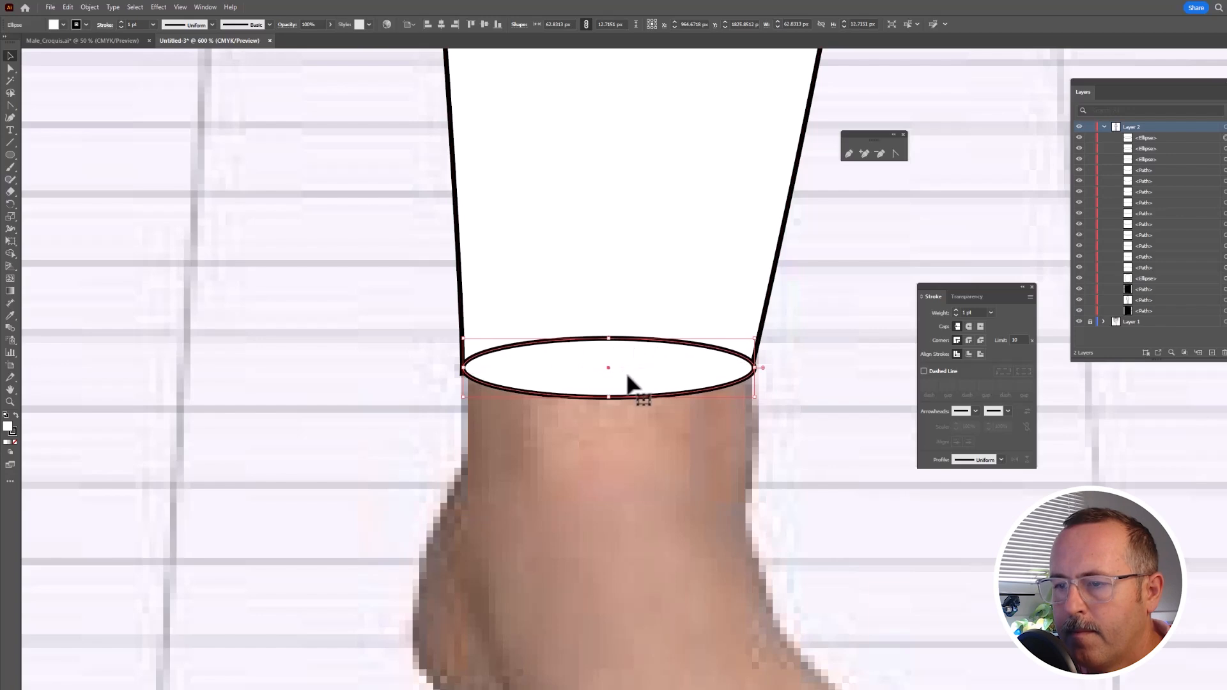
# Step: Duplicate the ankle ellipse onto the other ankle
pyautogui.scroll(-1, 609, 406)
pyautogui.moveTo(617, 452); pyautogui.dragTo(850, 435)
pyautogui.moveTo(803, 366); pyautogui.dragTo(186, 374)
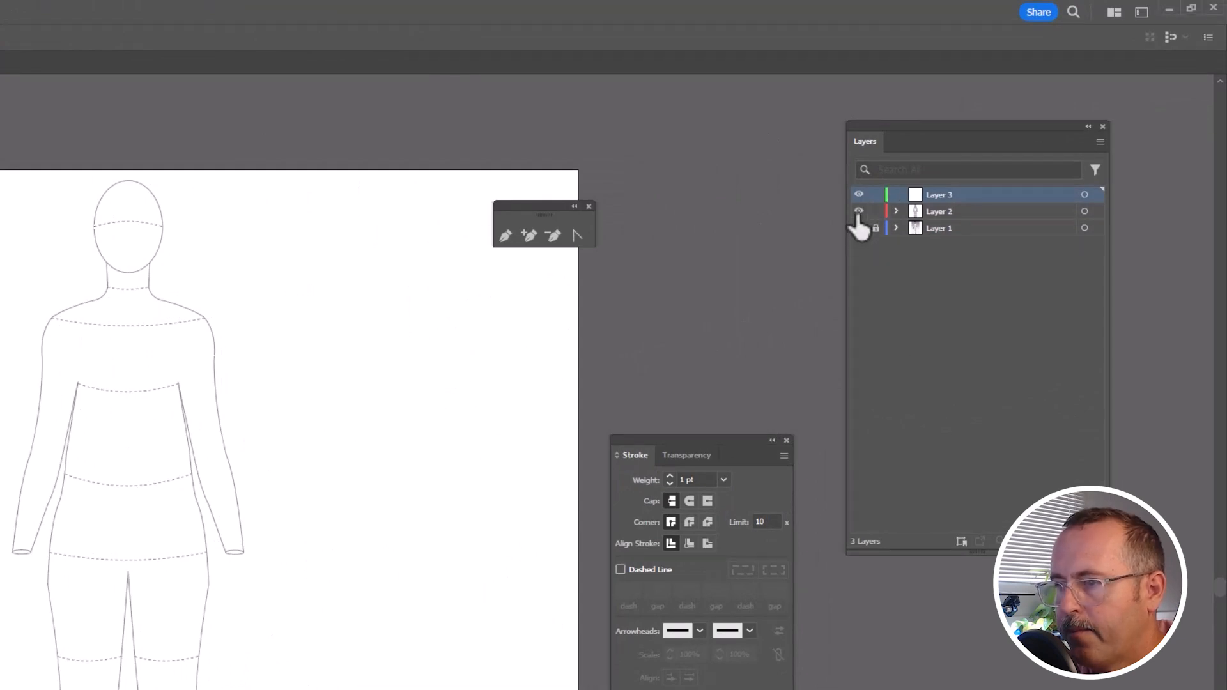
# Step: Lock Layer 2 with the croquis and delete Layer 1, which holds the reference figure
pyautogui.click(927, 226)
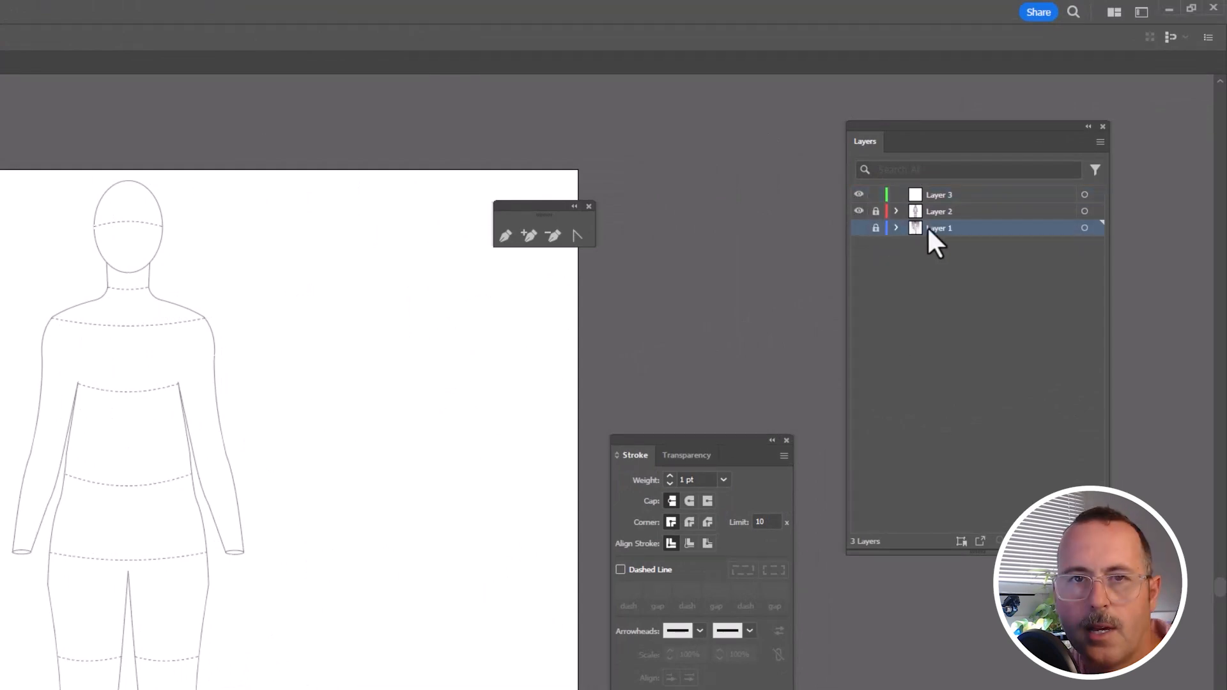
pyautogui.moveTo(927, 226); pyautogui.dragTo(1008, 420)
pyautogui.moveTo(1089, 534); pyautogui.dragTo(1094, 541)
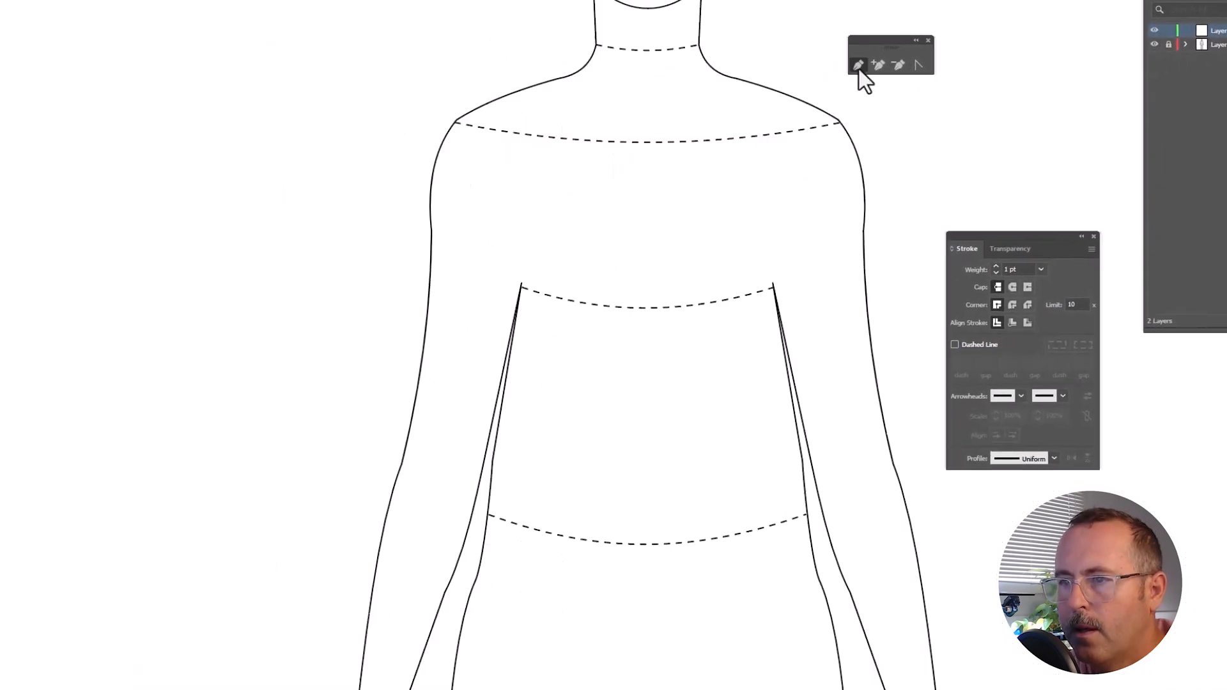
# Step: Draw a closed straight-segment sleeve outline with the Pen tool, from the shoulder point along the outer arm, across the forearm and back via the armpit
pyautogui.click(454, 120)
pyautogui.click(425, 235)
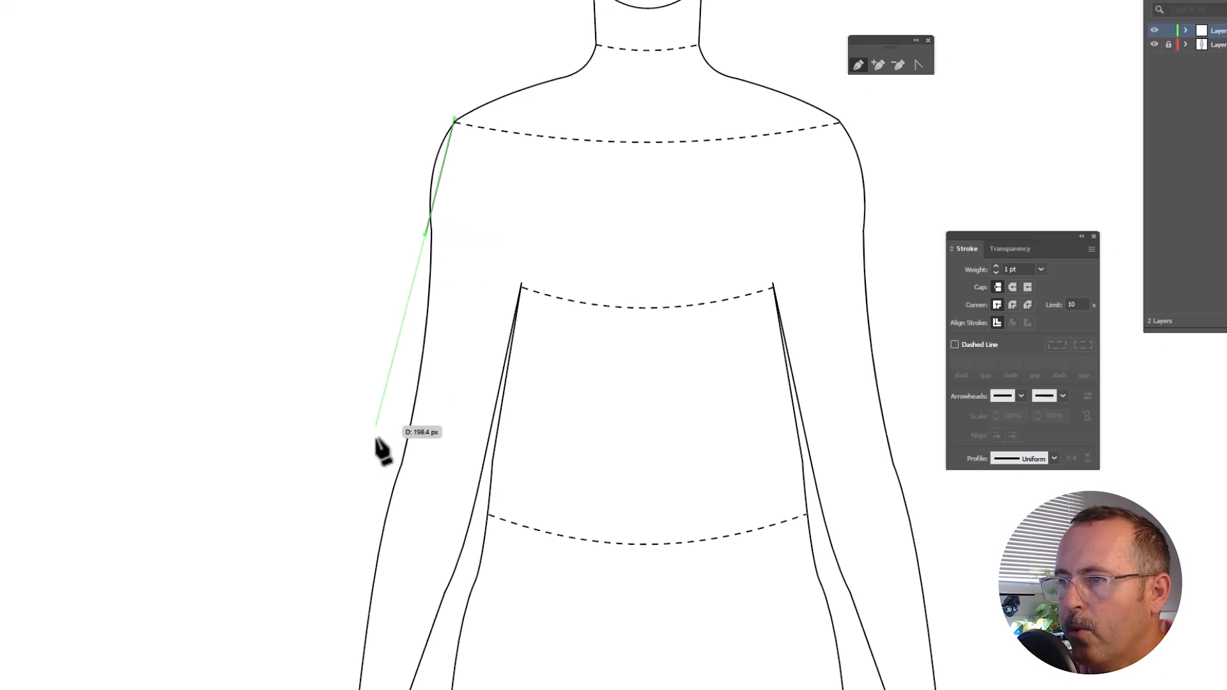
pyautogui.click(402, 444)
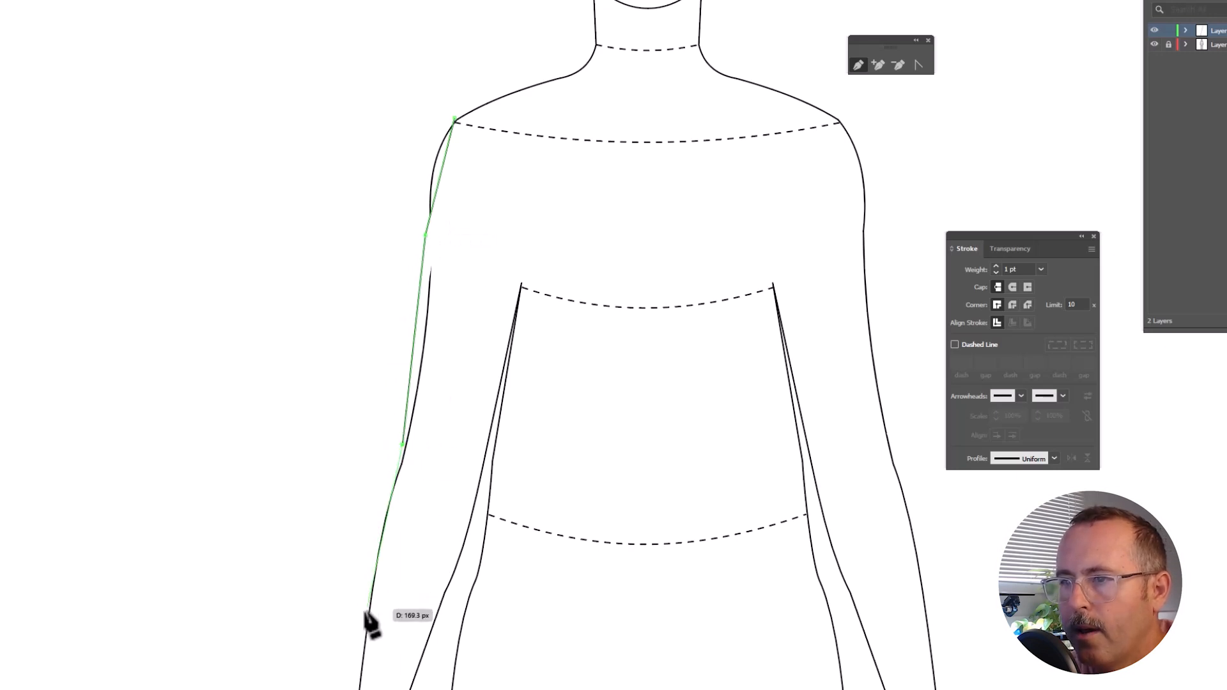
pyautogui.click(362, 617)
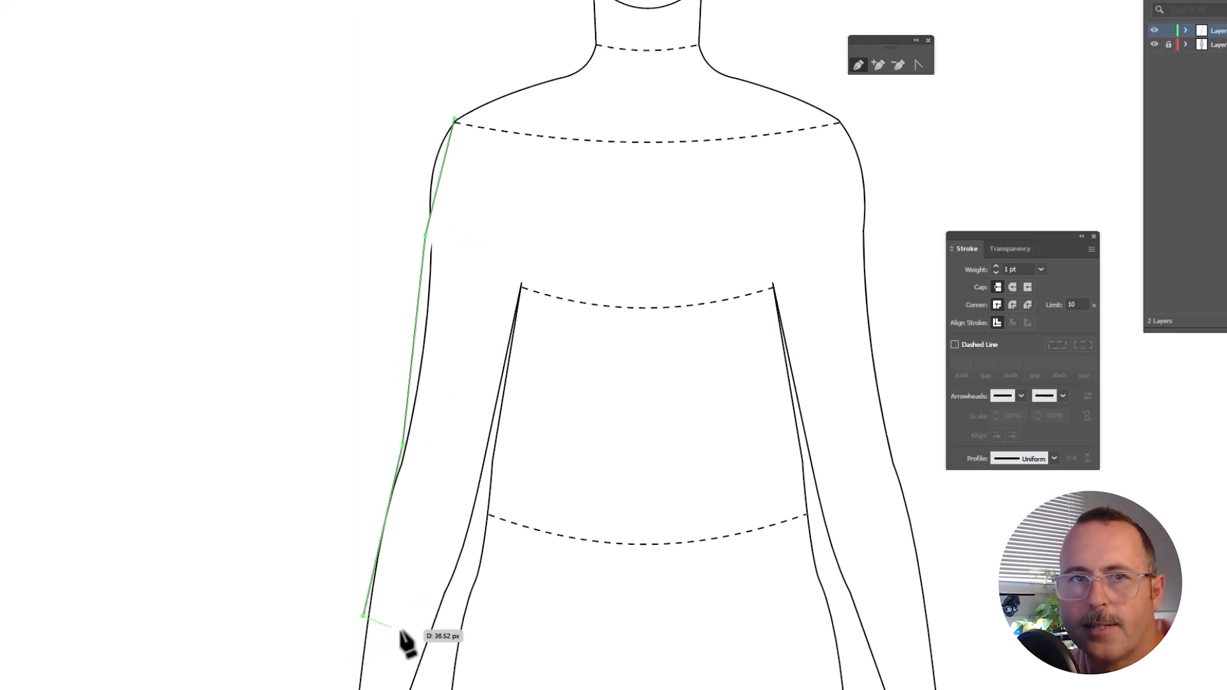
pyautogui.click(438, 627)
pyautogui.click(483, 512)
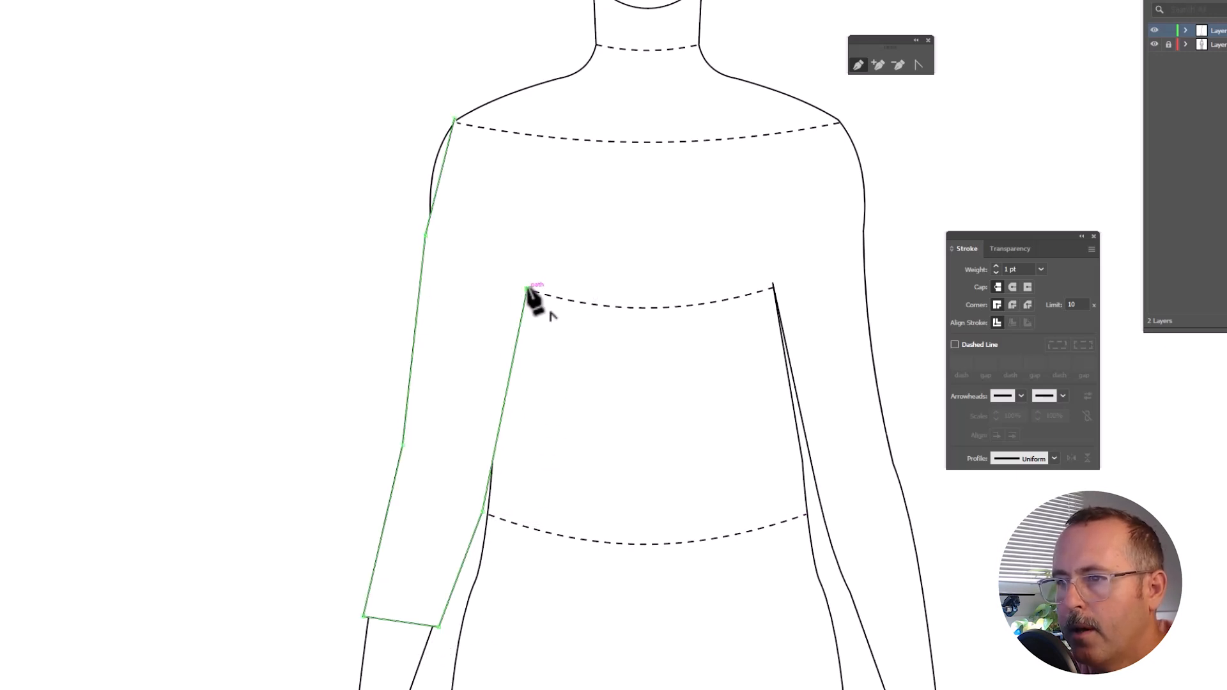
pyautogui.click(548, 190)
pyautogui.click(521, 133)
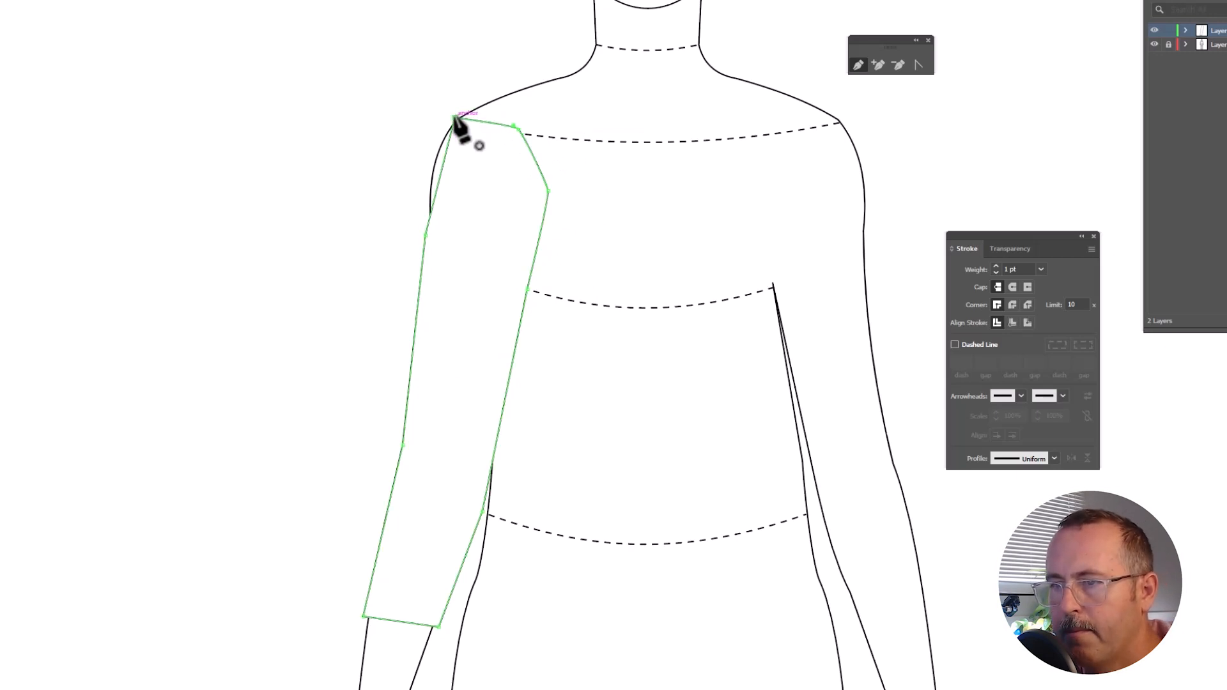
pyautogui.click(454, 117)
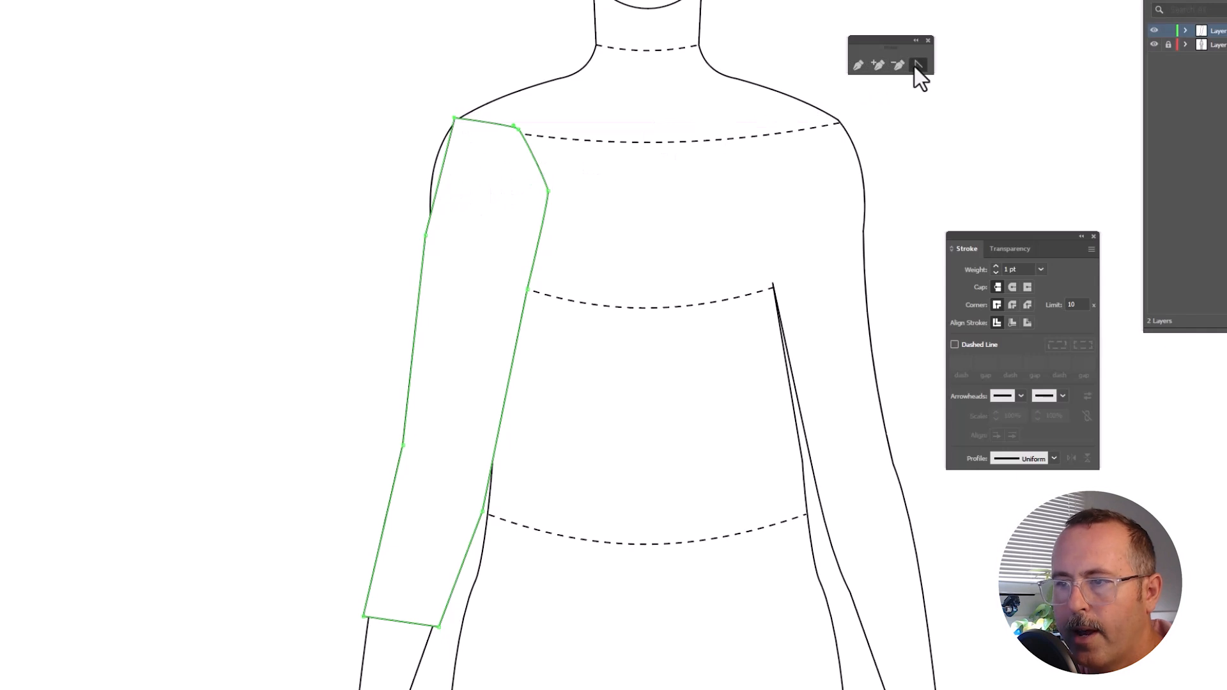
# Step: Curve the sleeve outline's outer-arm, lower inner-arm and hem segments with the Anchor Point tool to follow the croquis arm
pyautogui.moveTo(444, 162); pyautogui.dragTo(431, 158)
pyautogui.moveTo(414, 345)
pyautogui.mouseDown()
pyautogui.moveTo(430, 348)
pyautogui.moveTo(415, 349)
pyautogui.mouseUp()
pyautogui.moveTo(389, 518); pyautogui.dragTo(379, 524)
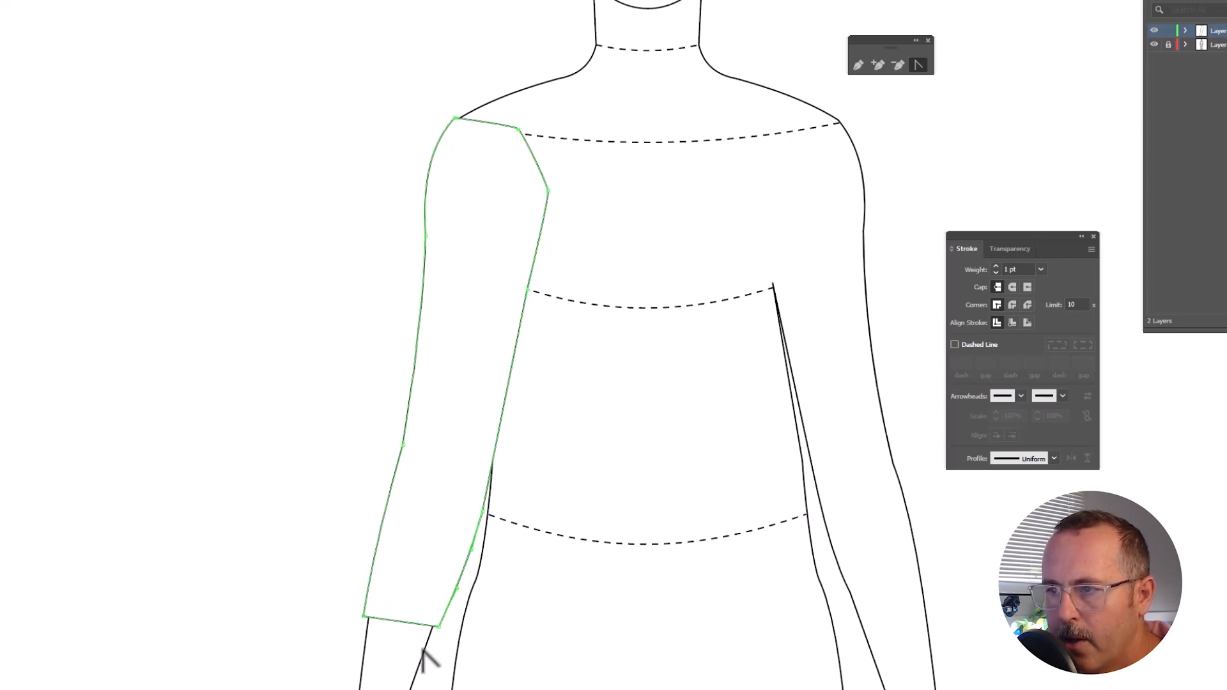
pyautogui.moveTo(400, 625); pyautogui.dragTo(399, 628)
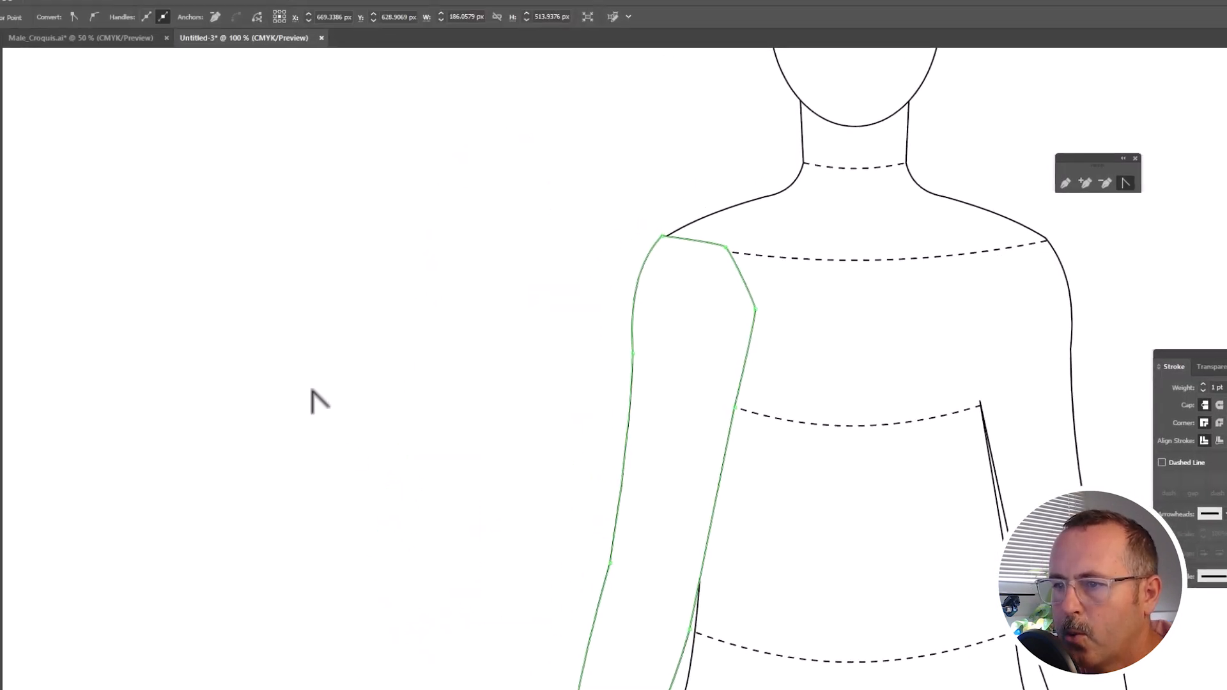
# Step: Copy only the sleeve's curved hem segment, paste it, place it over the hem and widen it slightly beyond both sleeve edges
pyautogui.click(8, 77)
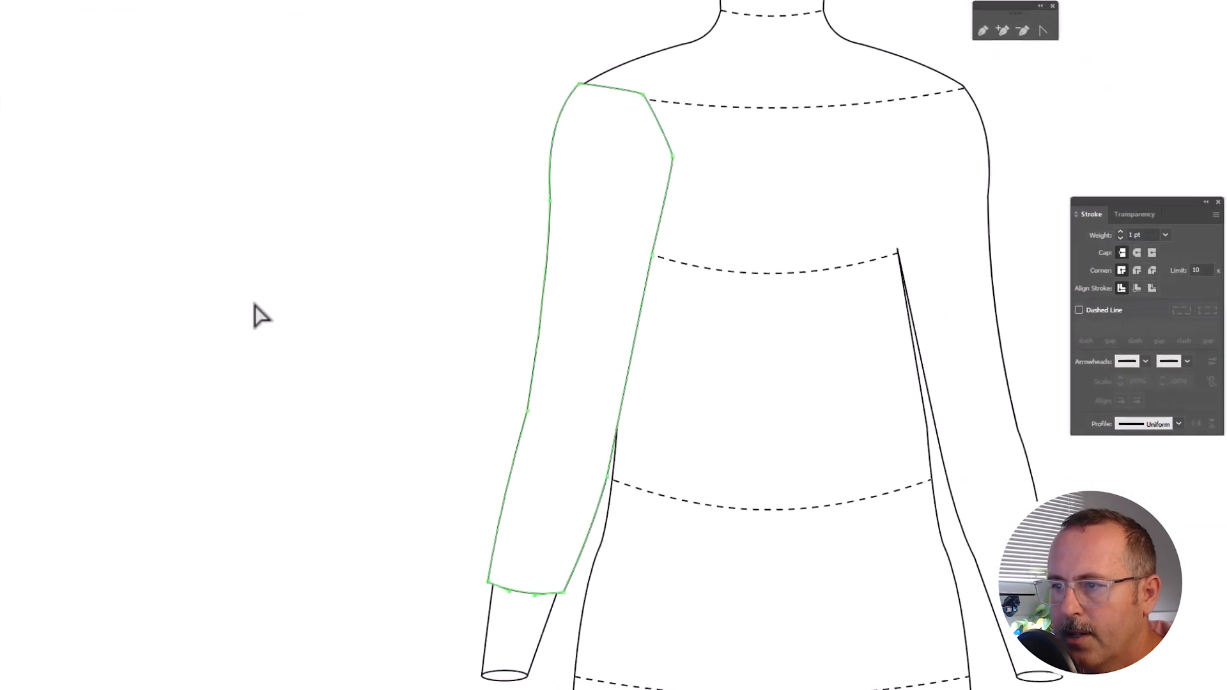
pyautogui.scroll(4, 495, 571)
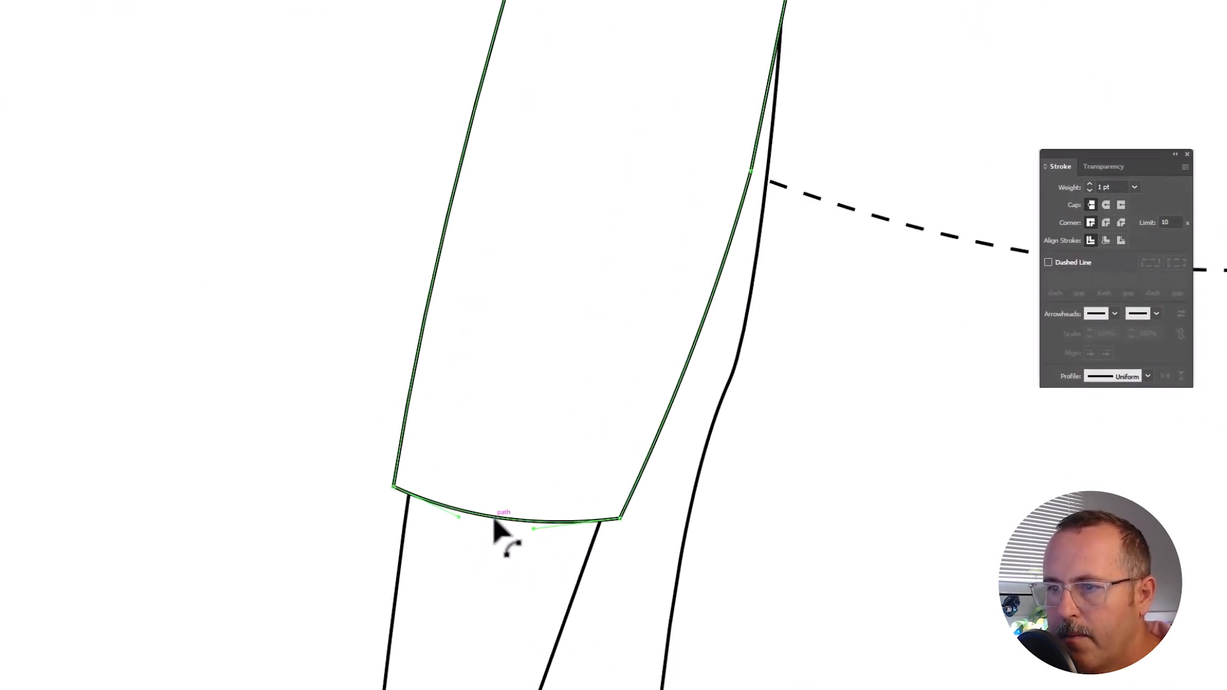
pyautogui.rightClick(496, 527)
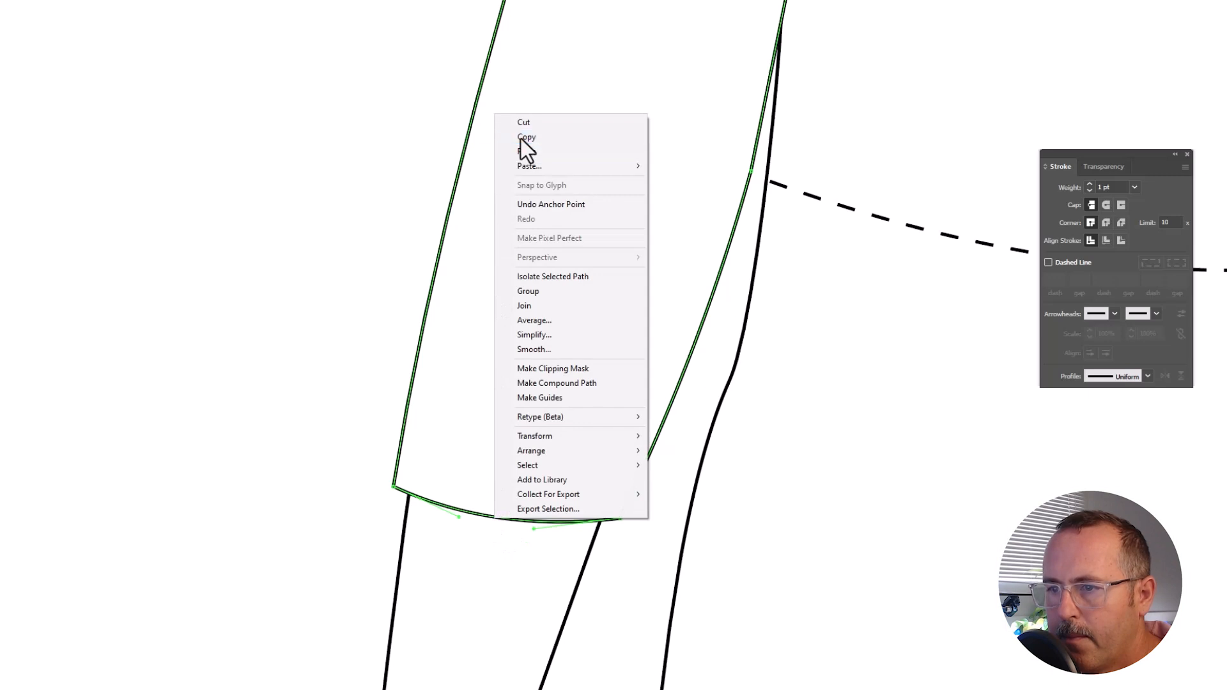
pyautogui.click(520, 138)
pyautogui.rightClick(488, 519)
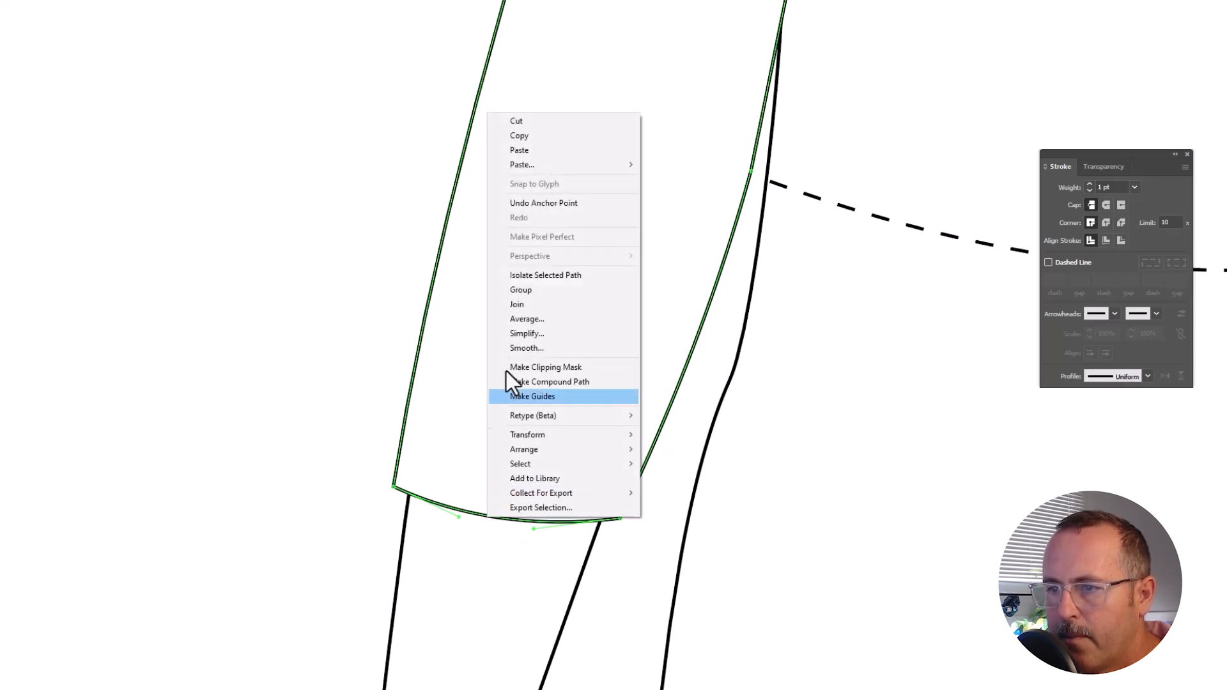
pyautogui.click(532, 151)
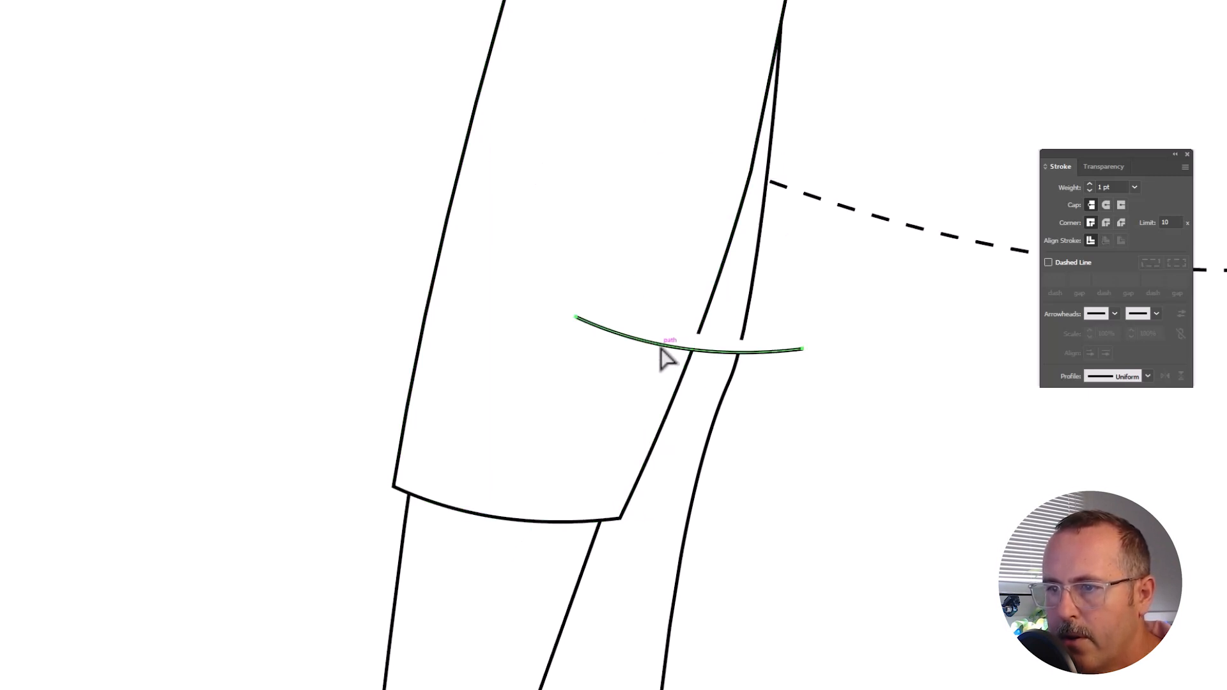
pyautogui.moveTo(662, 351); pyautogui.dragTo(481, 534)
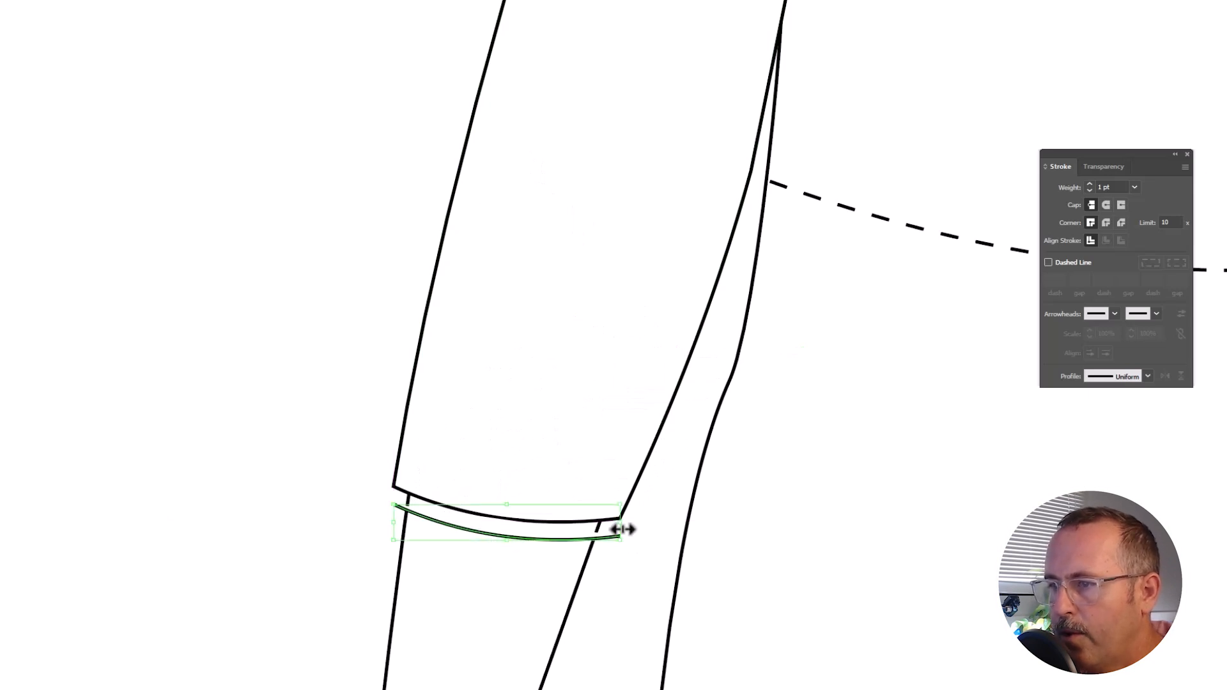
pyautogui.moveTo(623, 529); pyautogui.dragTo(579, 526)
# Step: Paste a second hem curve, position it a cuff's depth above the hem and widen it to span the sleeve
pyautogui.hotkey('ctrl', 'v')
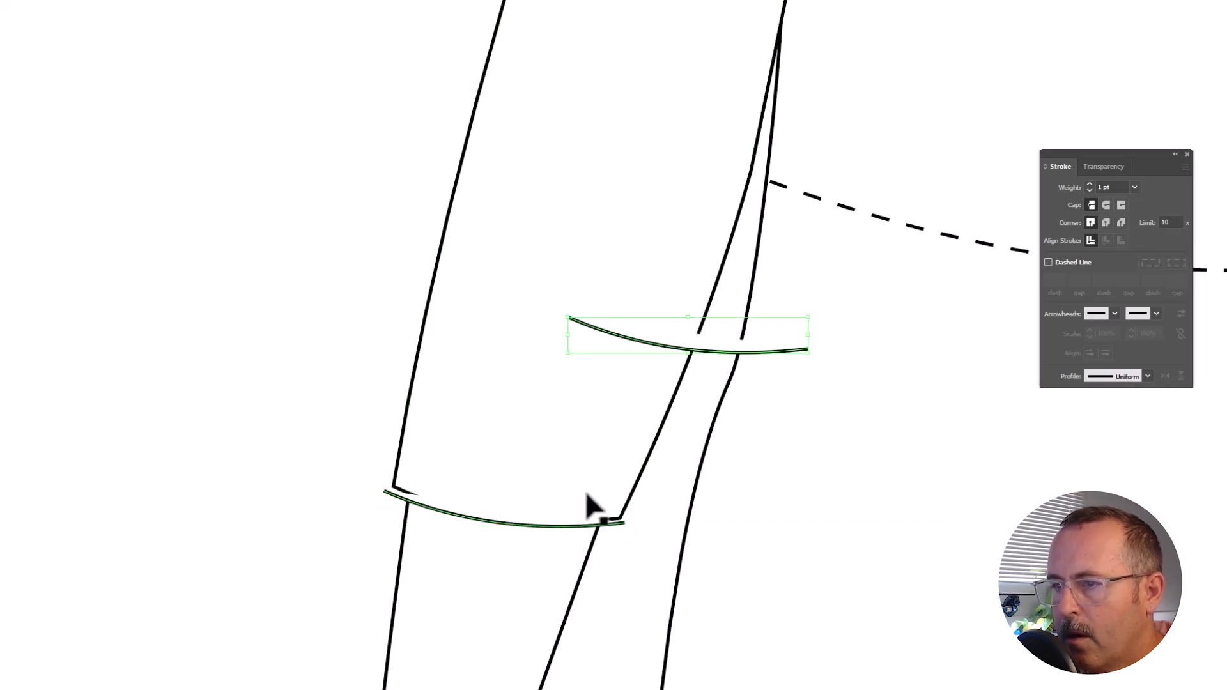
pyautogui.moveTo(676, 356); pyautogui.dragTo(501, 486)
pyautogui.moveTo(638, 465); pyautogui.dragTo(653, 466)
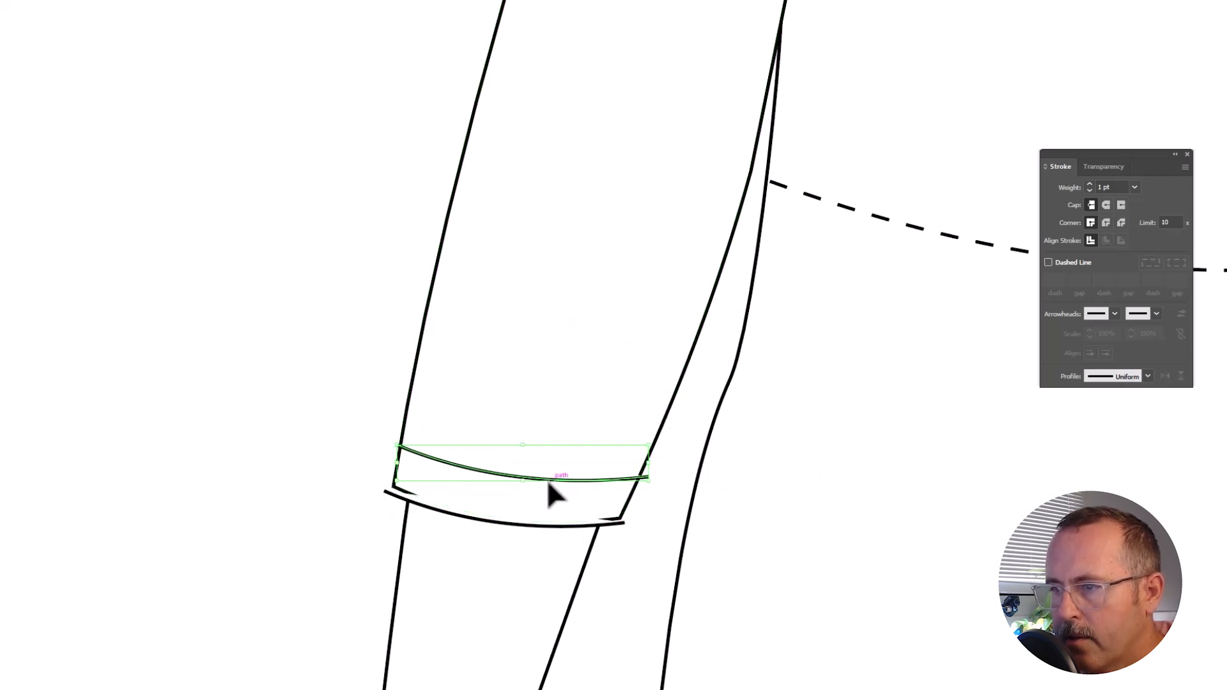
pyautogui.moveTo(548, 480); pyautogui.dragTo(552, 466)
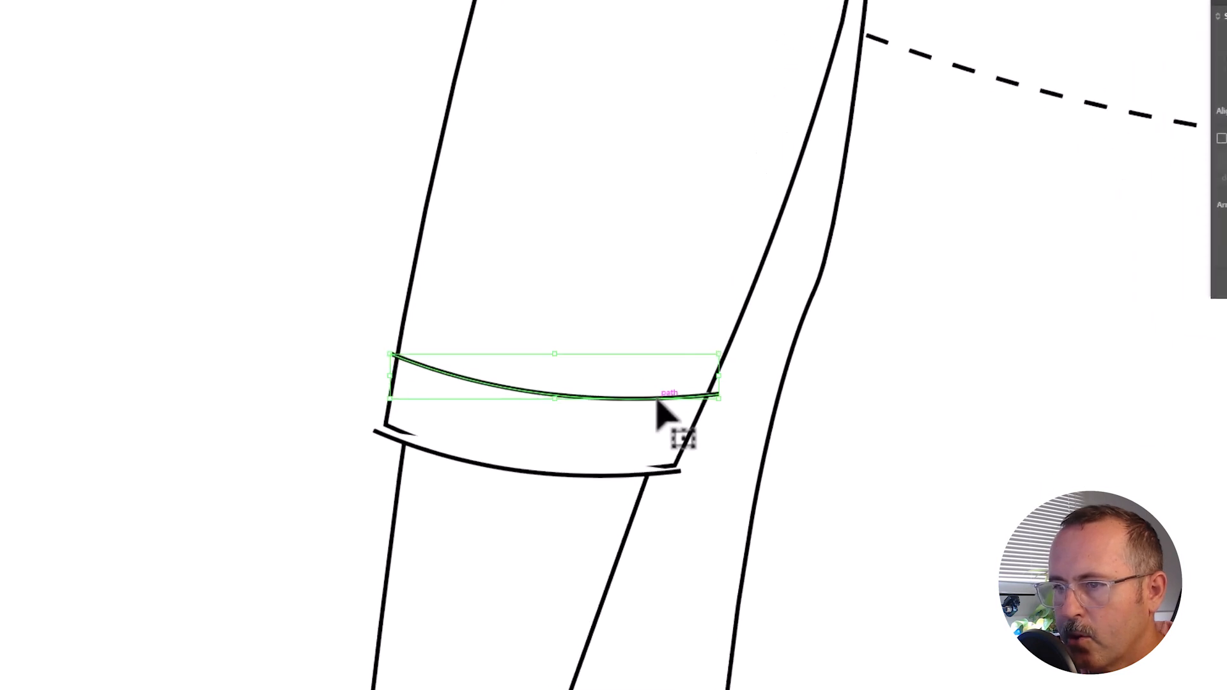
pyautogui.click(744, 394)
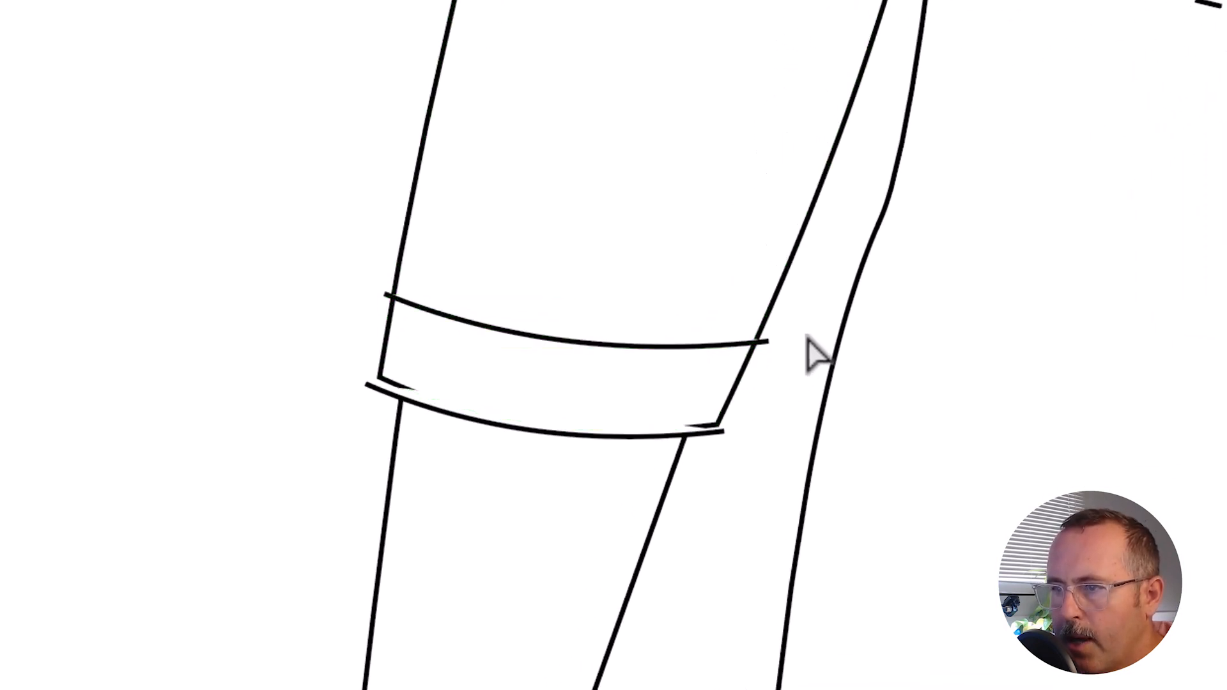
# Step: Join the endpoints of the two hem curves at both sides to form a closed cuff shape
pyautogui.click(766, 343)
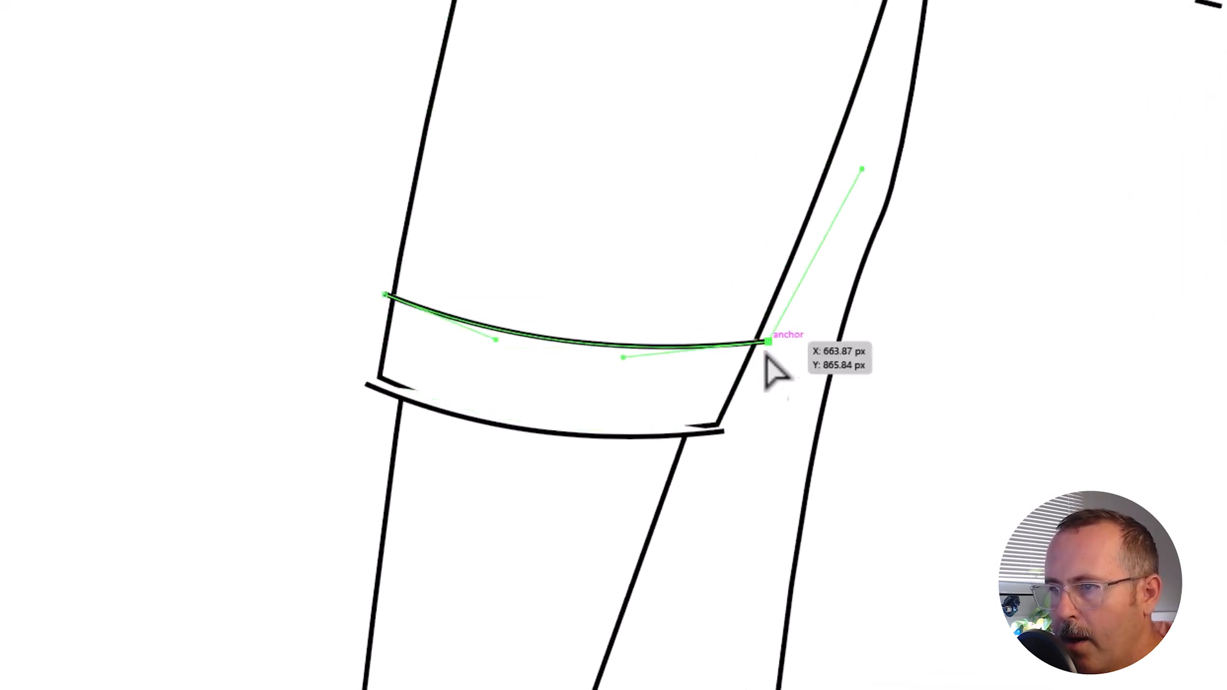
pyautogui.keyDown('shift'); pyautogui.click(723, 434); pyautogui.keyUp('shift')
pyautogui.rightClick(724, 436)
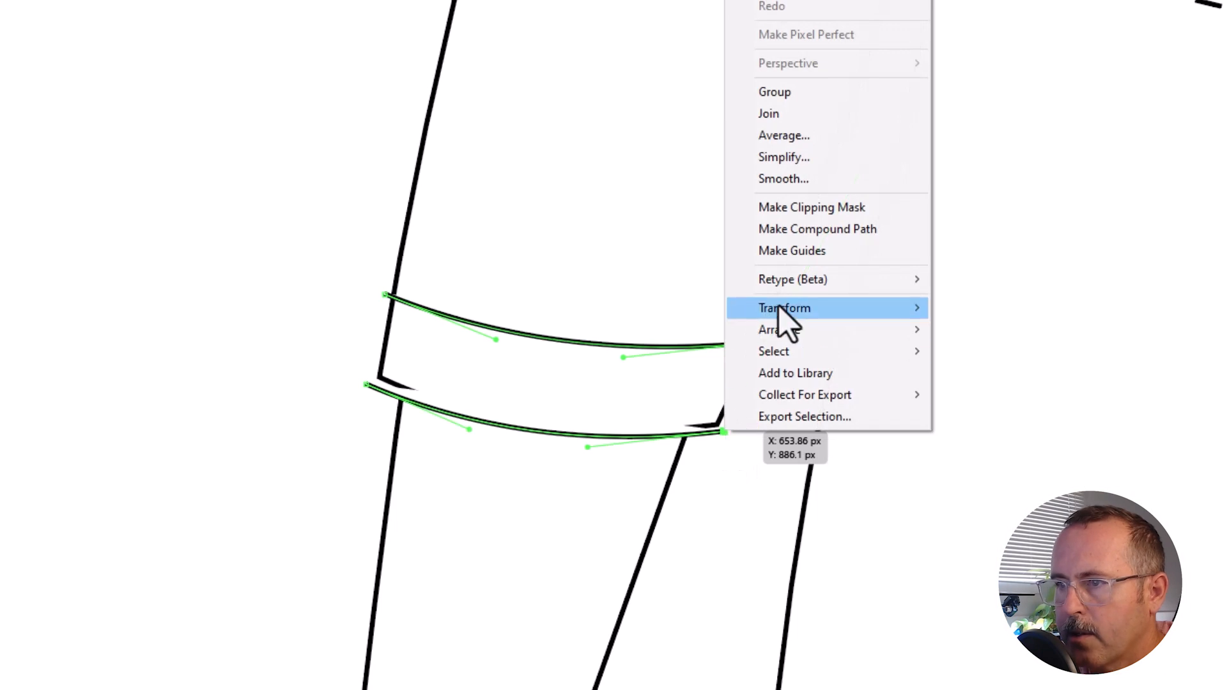
pyautogui.click(770, 115)
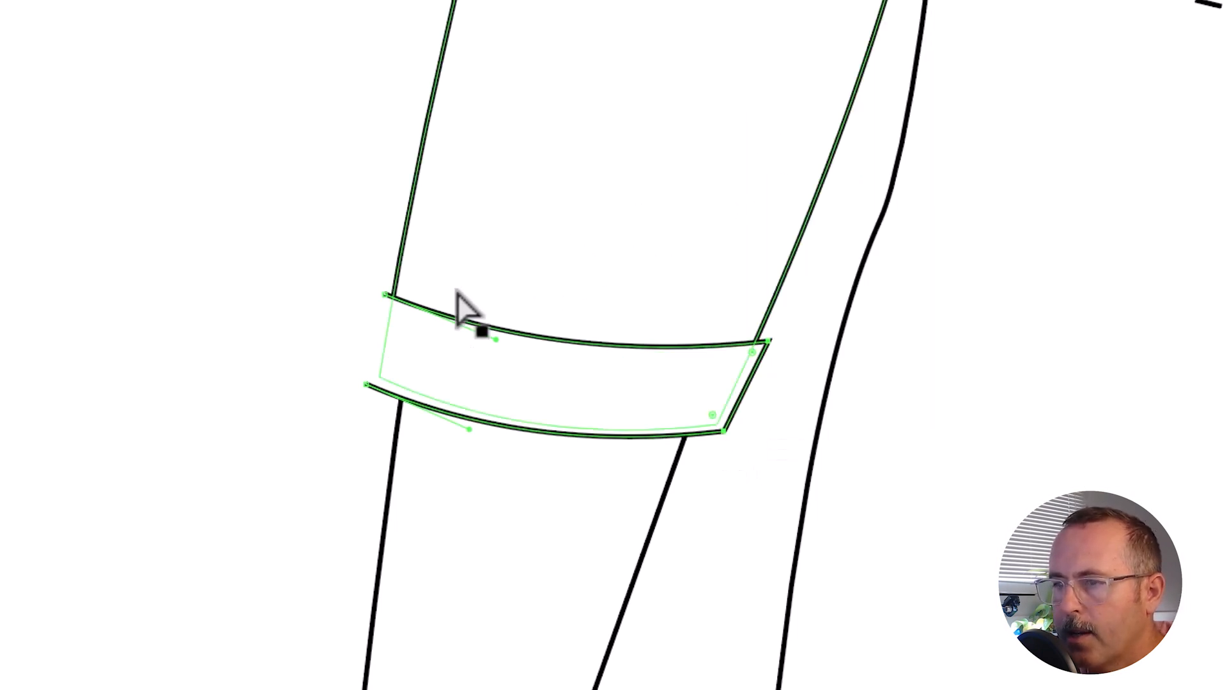
pyautogui.click(385, 297)
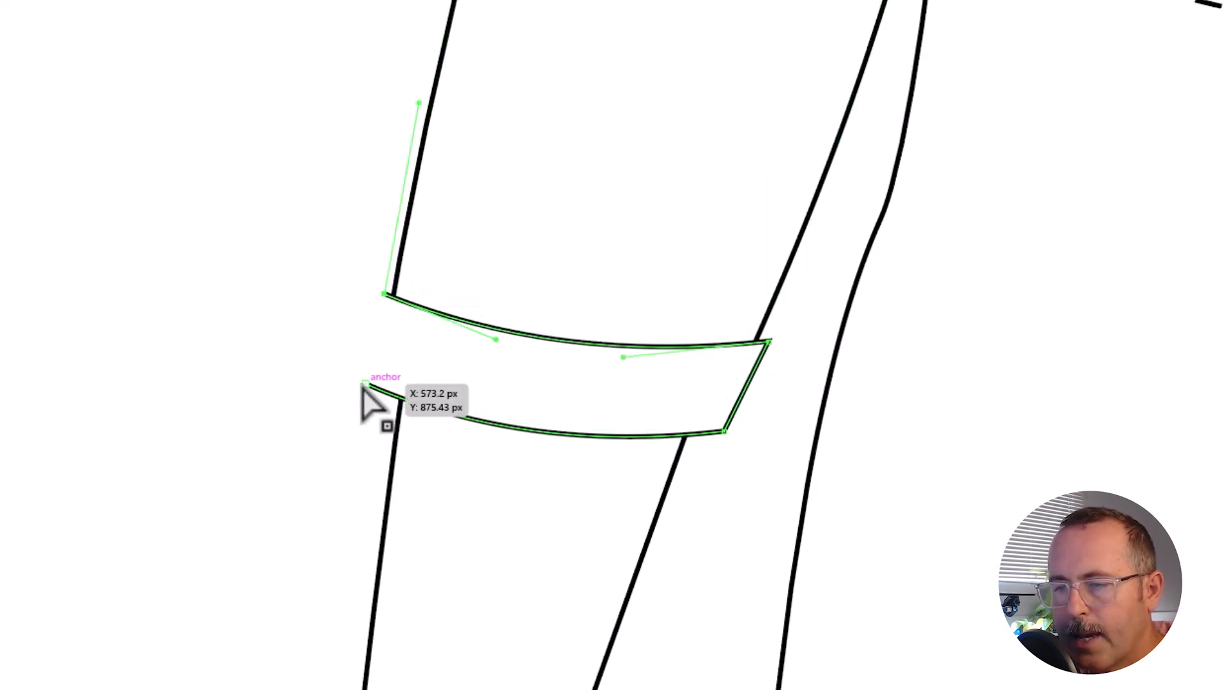
pyautogui.rightClick(366, 387)
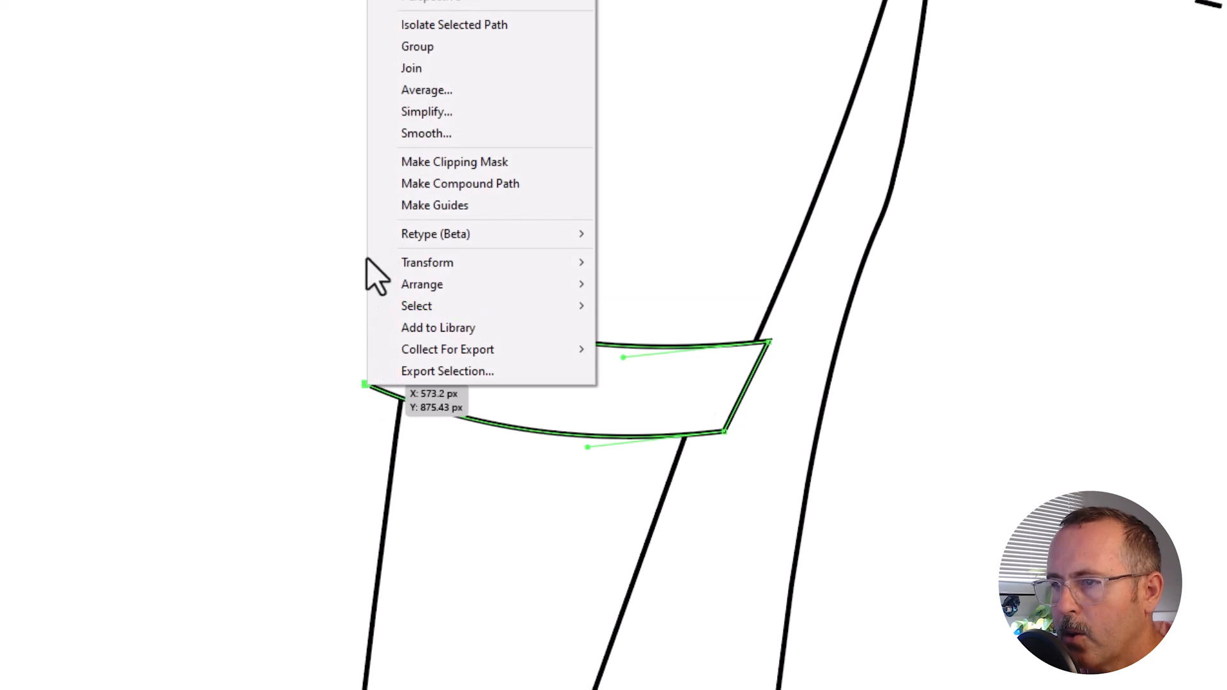
pyautogui.click(405, 69)
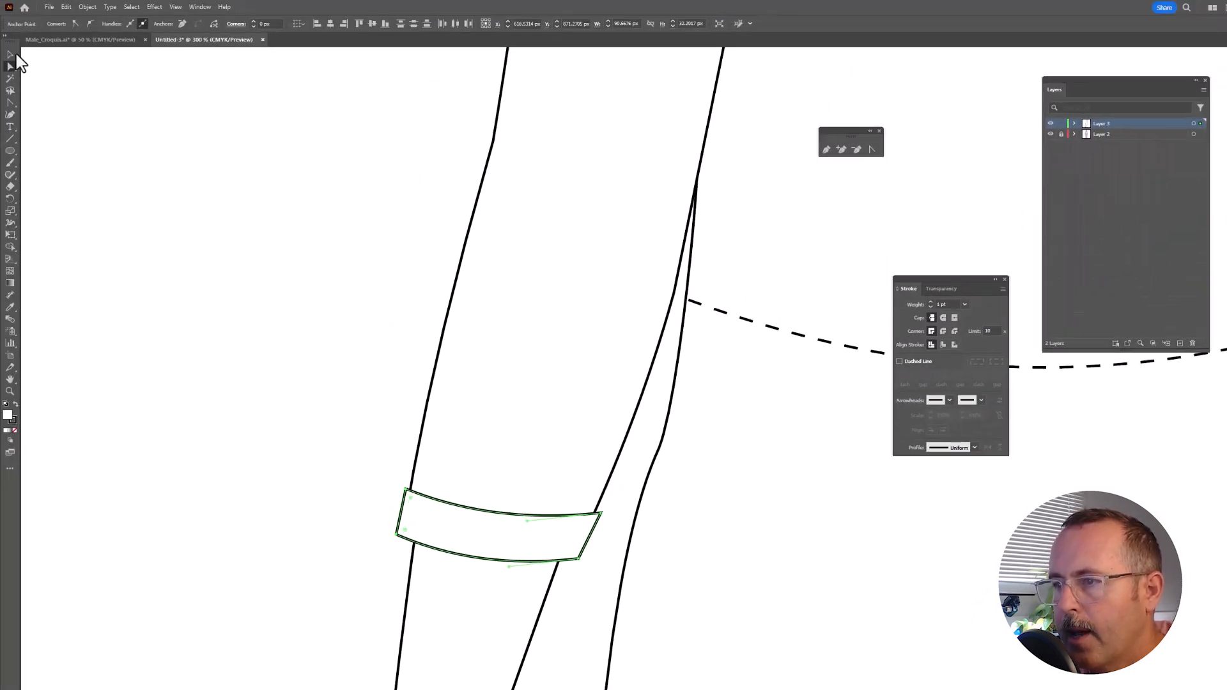
# Step: Fill the cuff shape with dark grey and deselect it
pyautogui.click(14, 55)
pyautogui.click(434, 530)
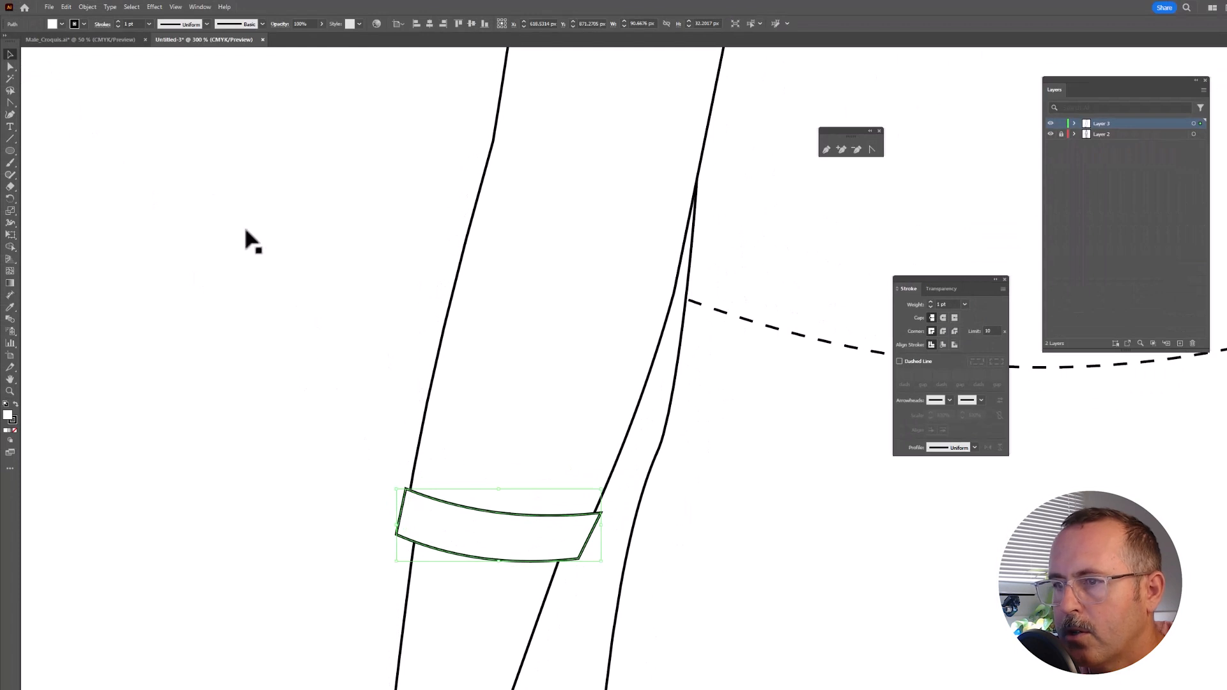
pyautogui.click(61, 24)
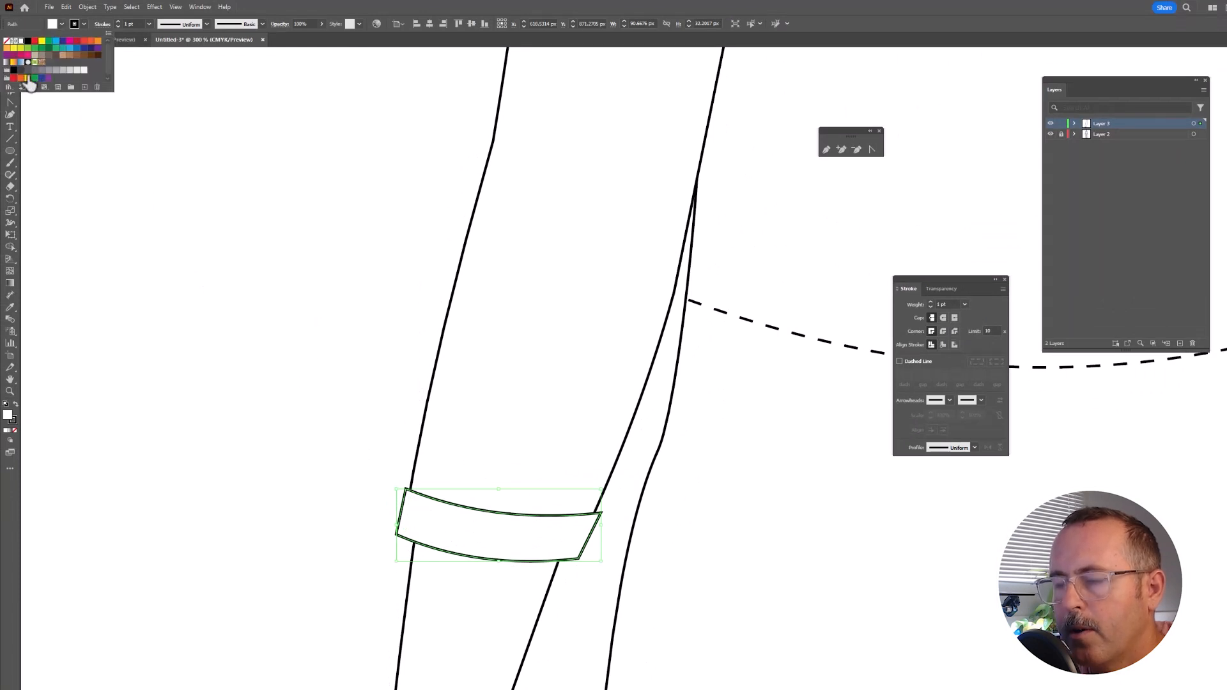
pyautogui.click(27, 71)
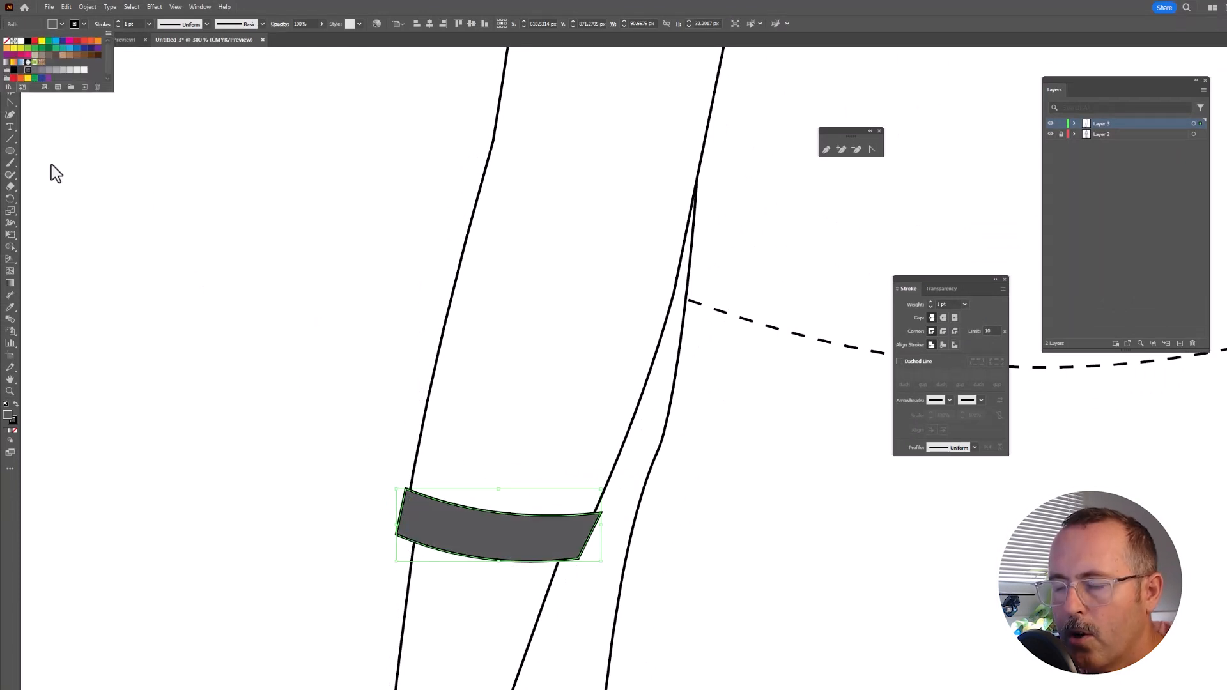
pyautogui.click(94, 239)
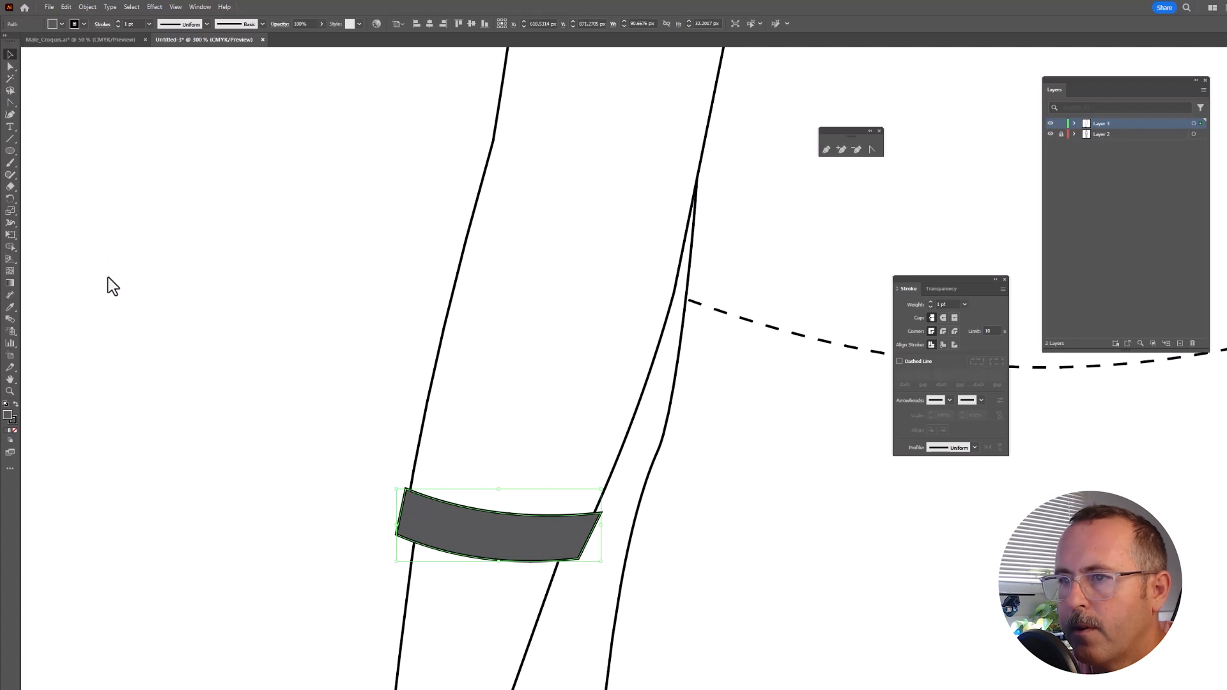
pyautogui.hotkey('ctrl', '0')
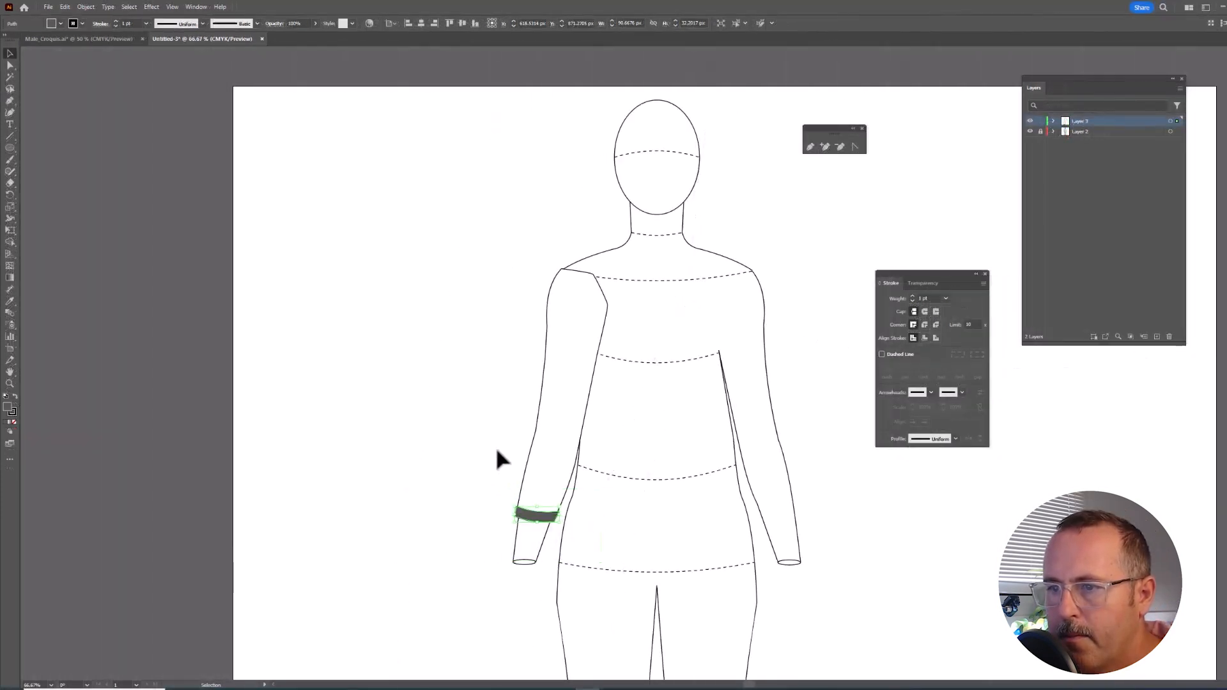
pyautogui.click(496, 448)
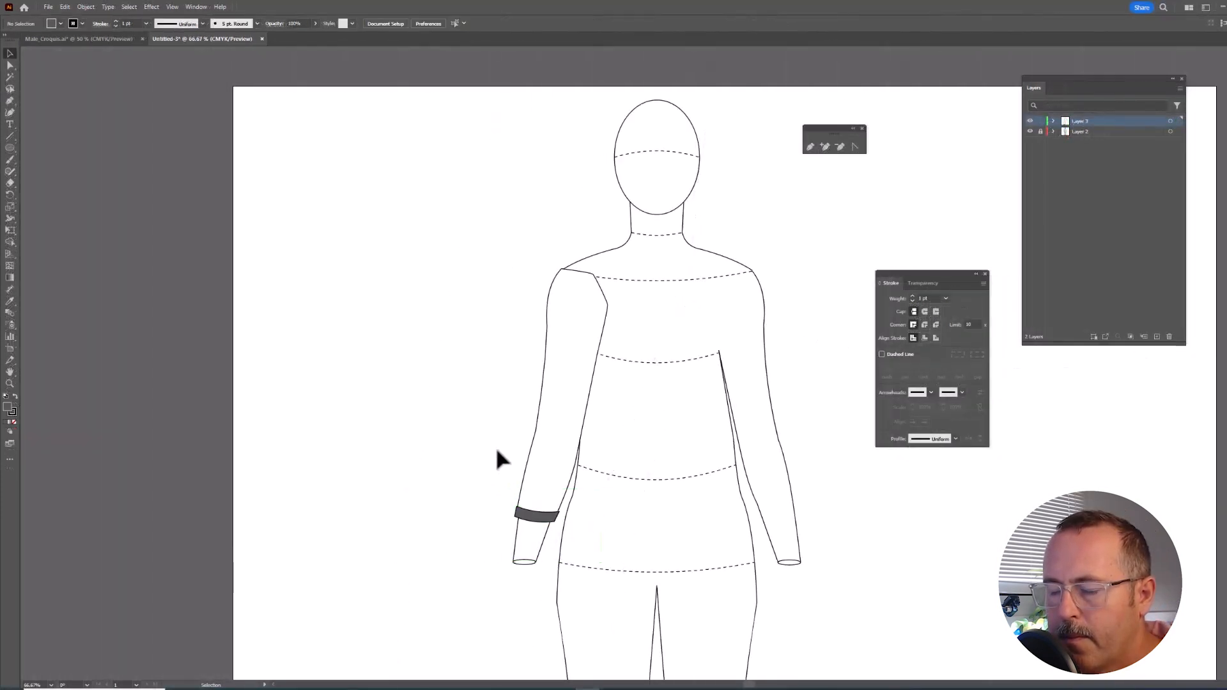
# Step: Draw a closed white-filled half bodice with straight Pen segments from the neck through centre front, waist, side and underarm to the shoulder
pyautogui.click(48, 24)
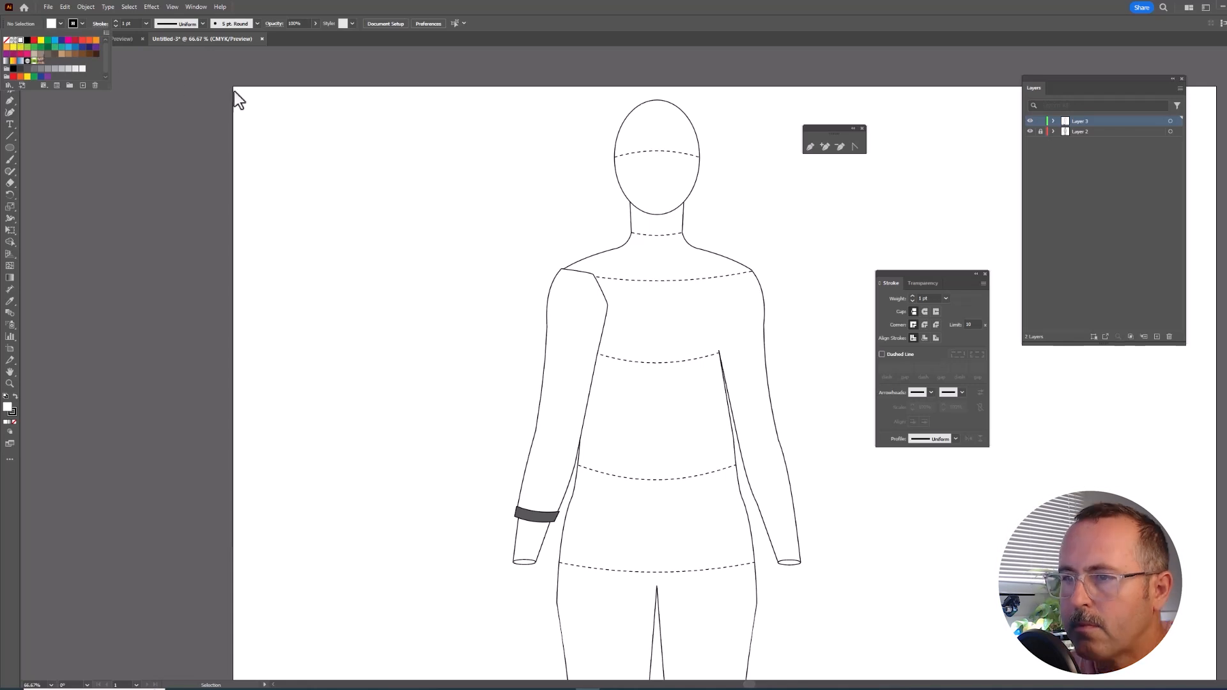
pyautogui.click(809, 146)
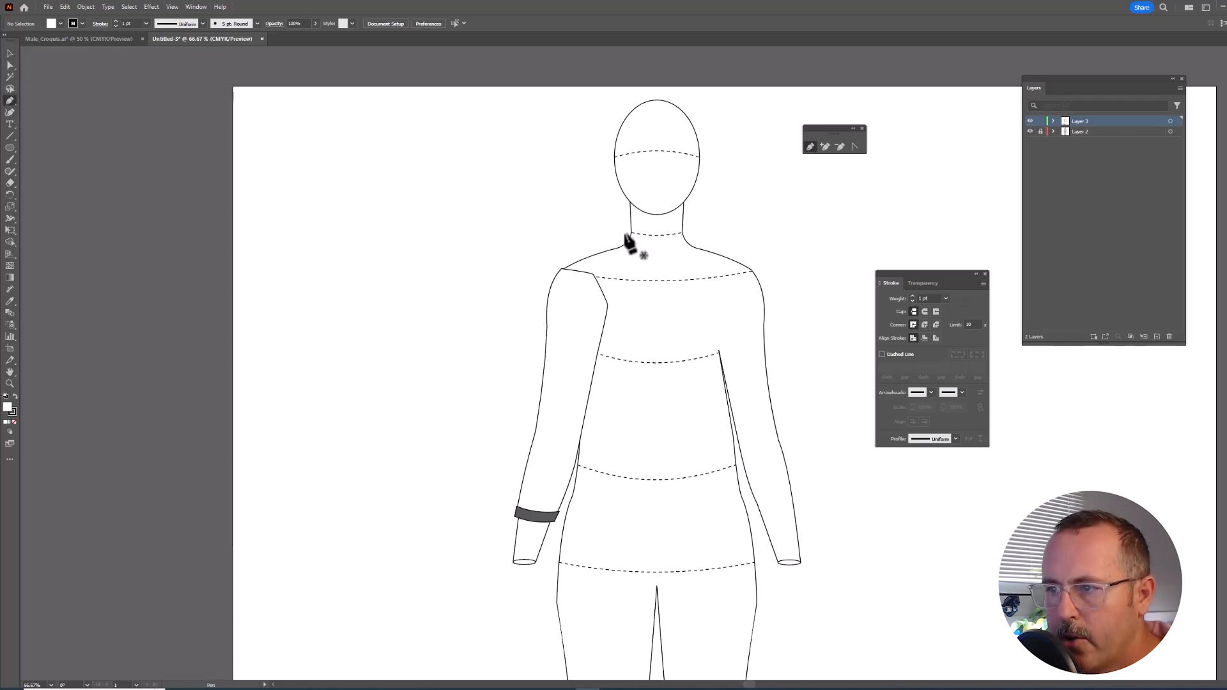
pyautogui.scroll(5, 624, 236)
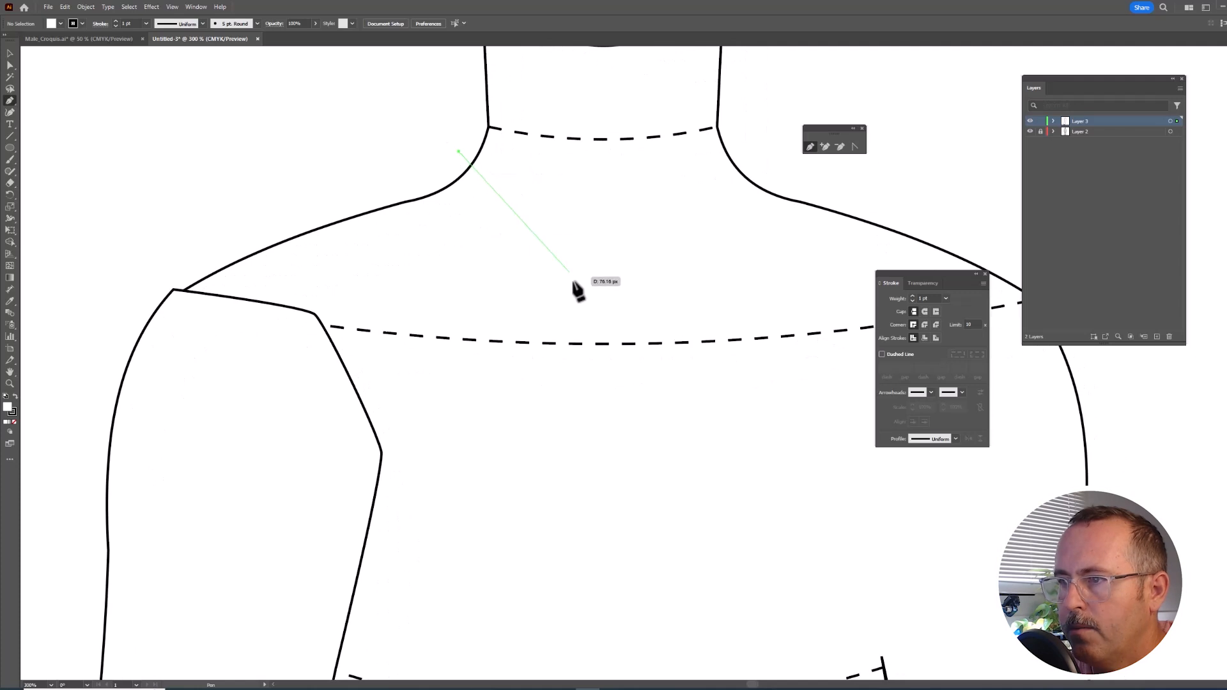
pyautogui.click(602, 307)
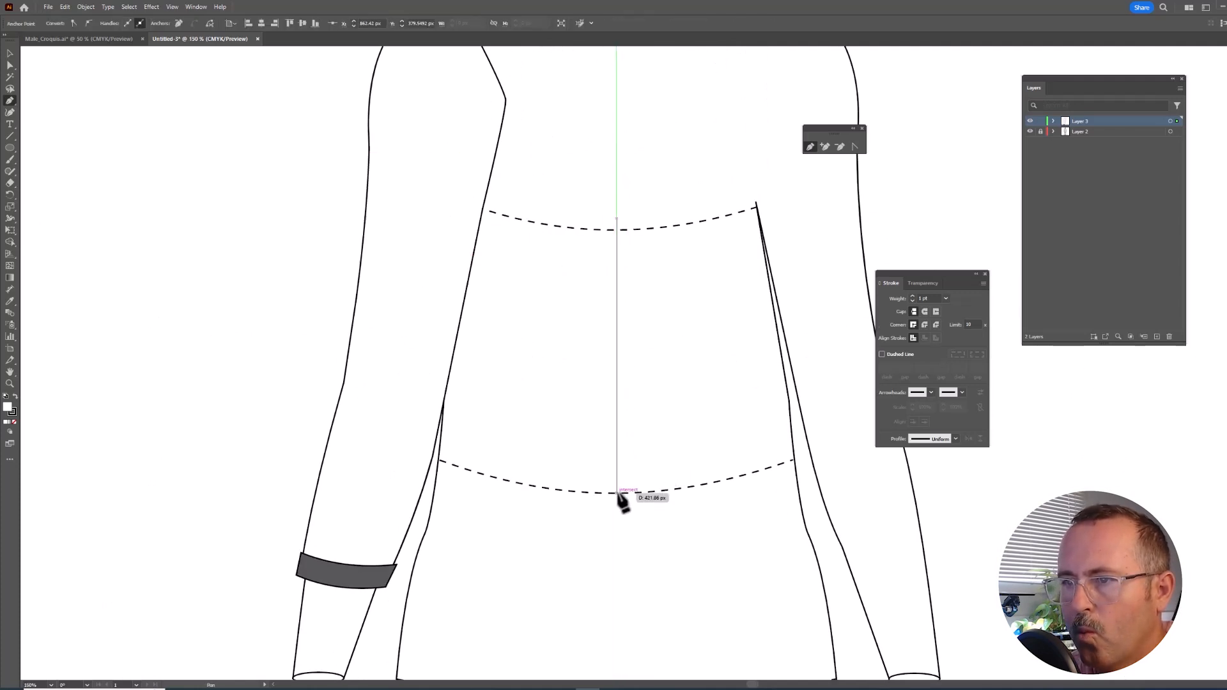
pyautogui.keyDown('shift'); pyautogui.click(617, 492); pyautogui.keyUp('shift')
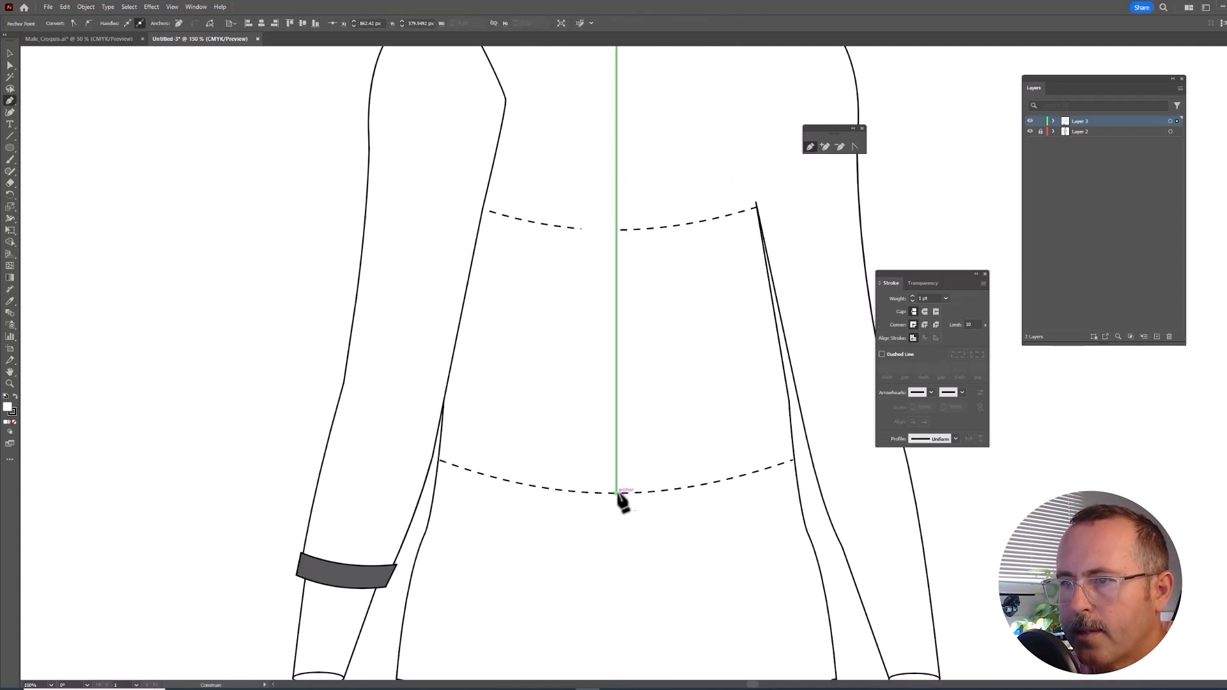
pyautogui.click(435, 460)
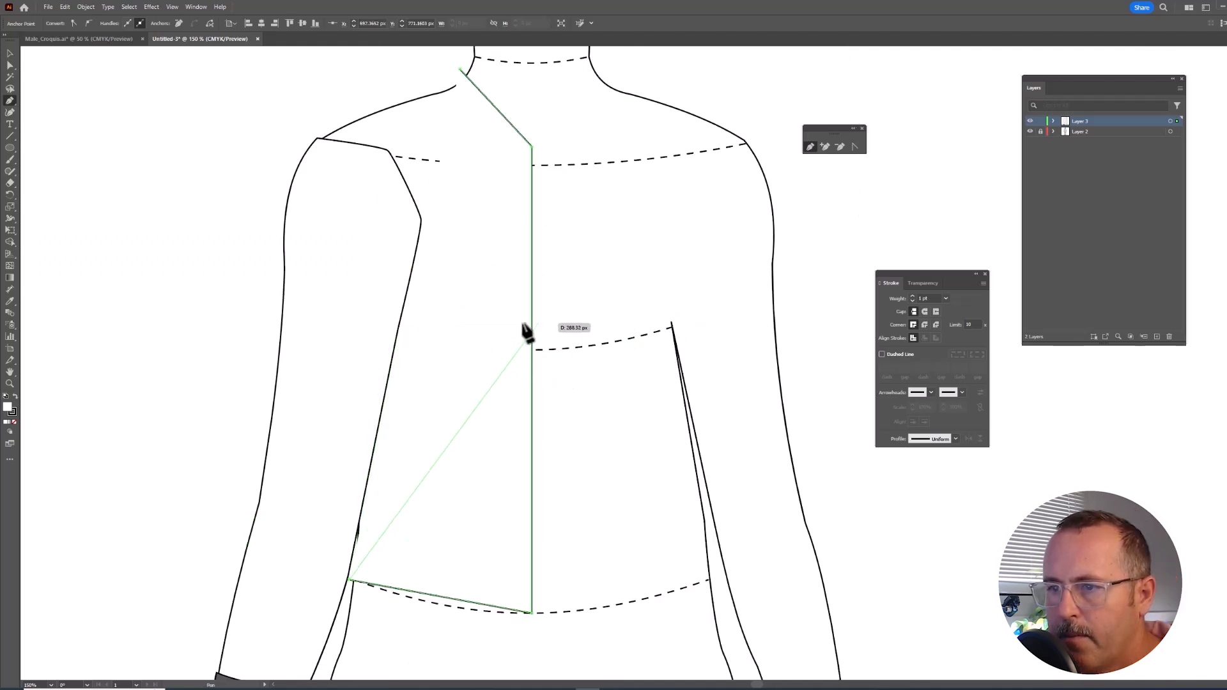
pyautogui.click(384, 328)
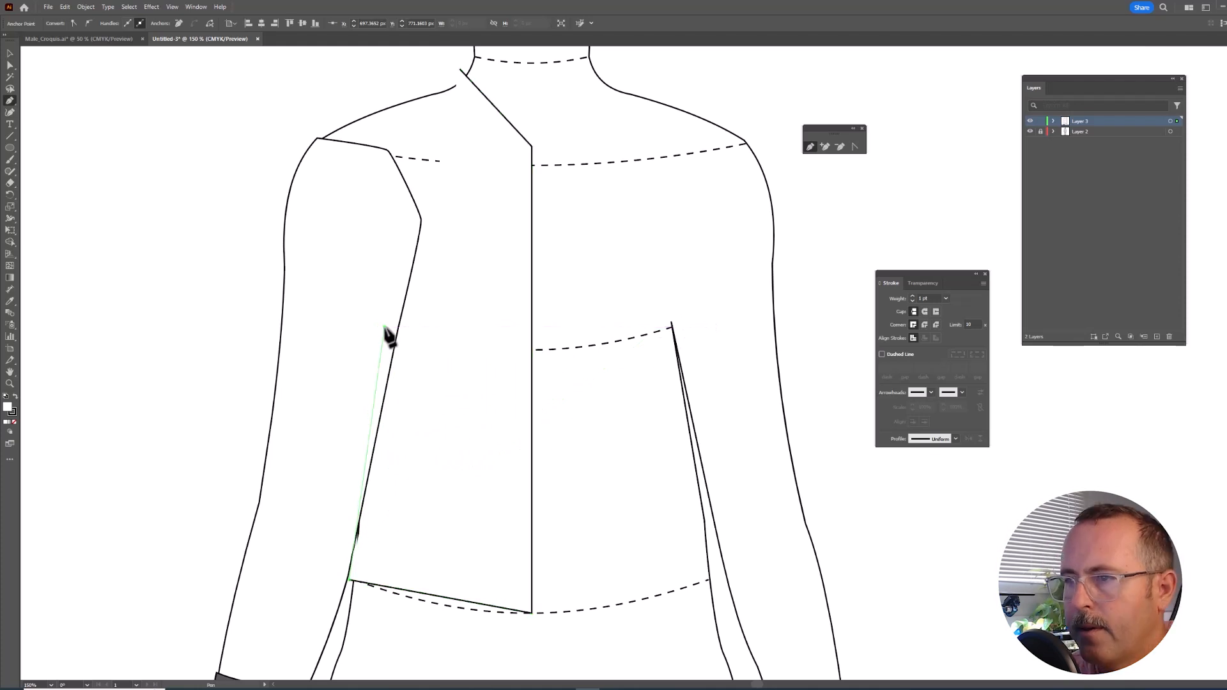
pyautogui.click(318, 139)
pyautogui.click(460, 69)
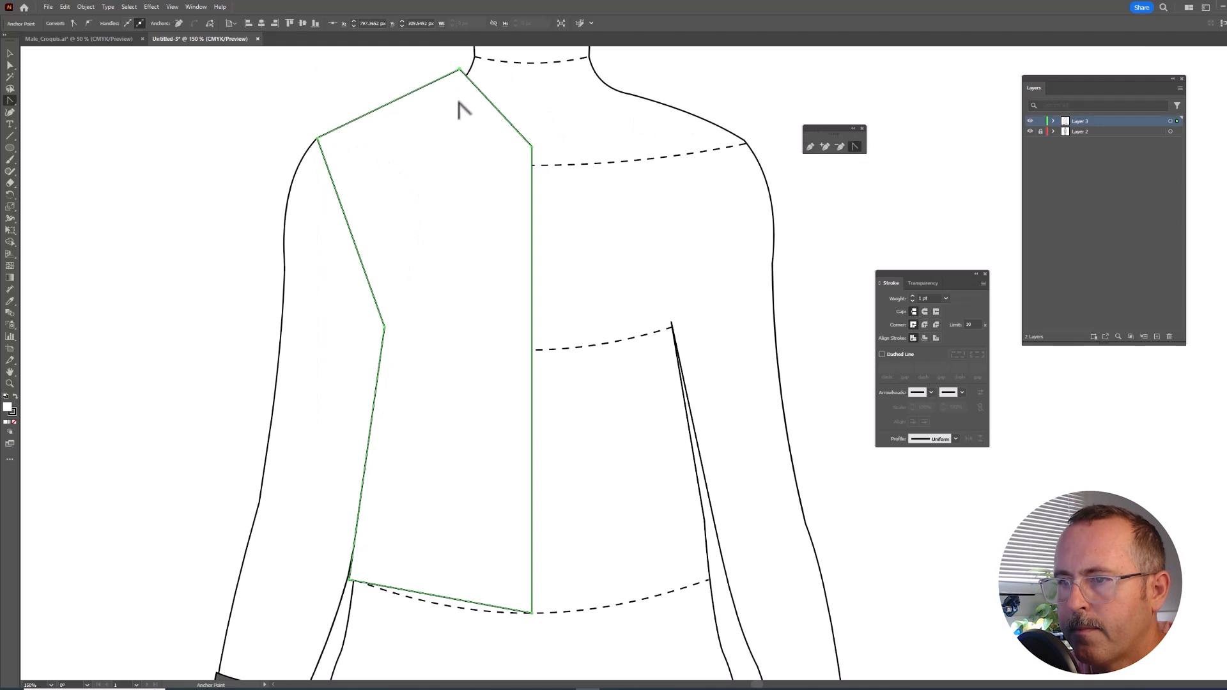
# Step: Curve the half bodice's shoulder, neckline and waist hem segments to follow the croquis
pyautogui.moveTo(399, 98); pyautogui.dragTo(371, 104)
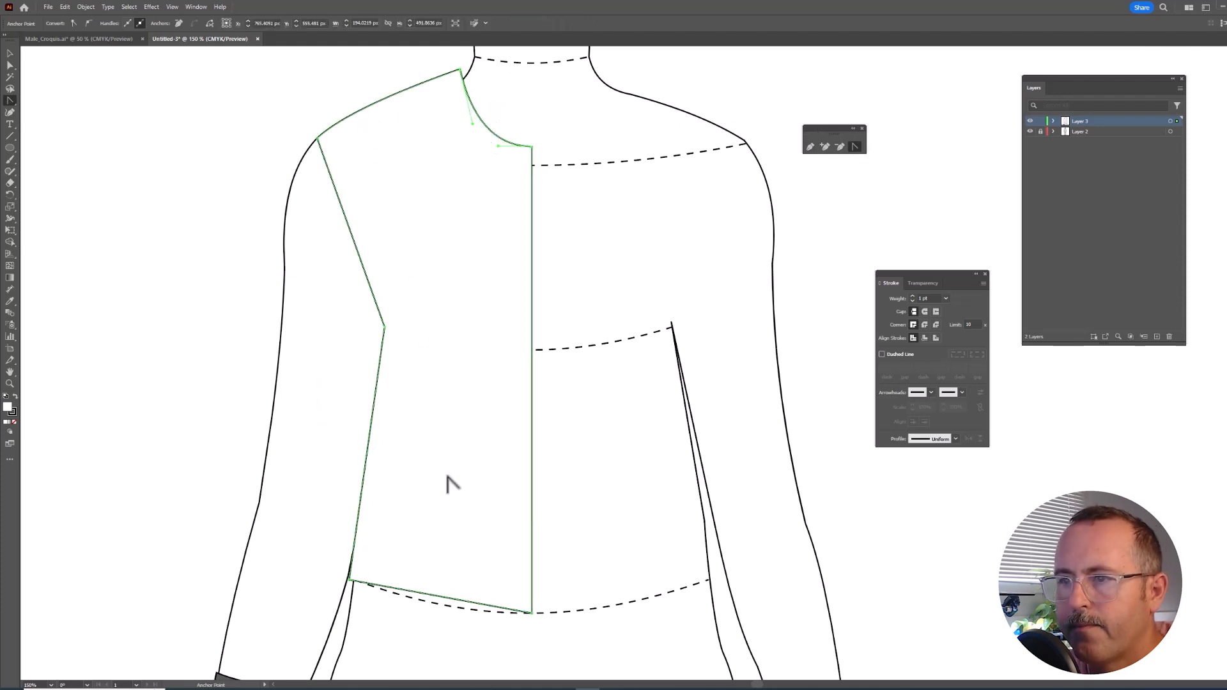
pyautogui.moveTo(441, 597); pyautogui.dragTo(583, 327)
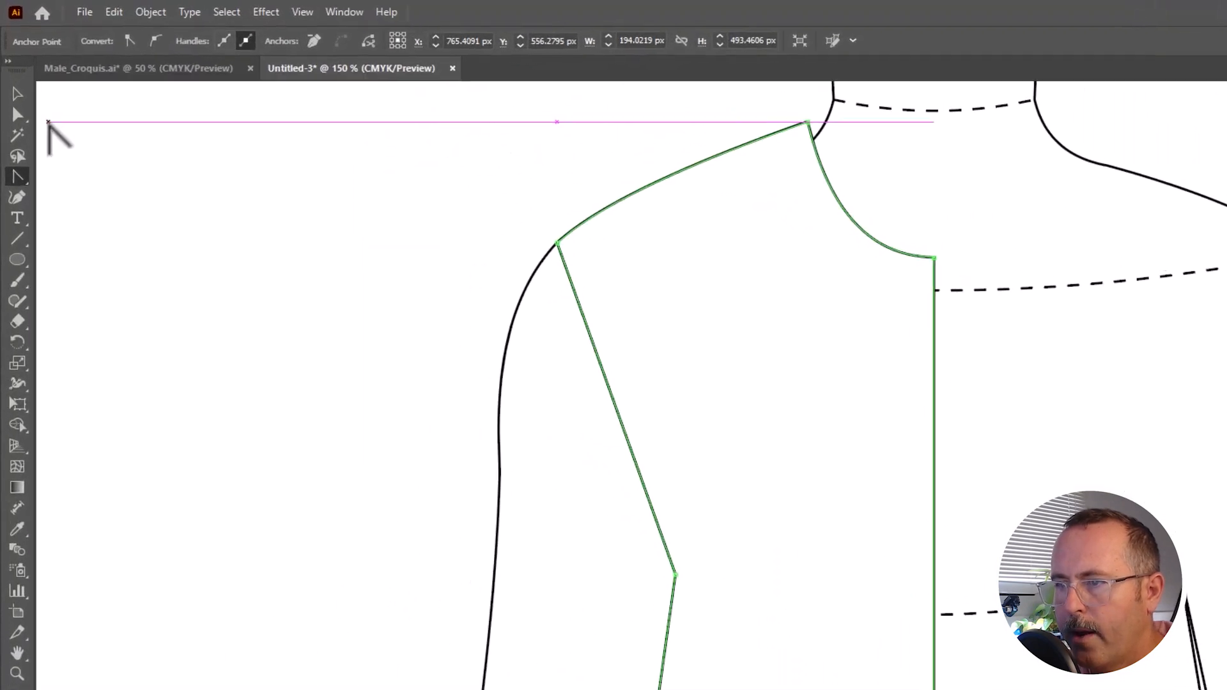
# Step: Copy only the bodice's curved hem segment, paste it just below the hem and shorten its inner end before centre front
pyautogui.click(19, 114)
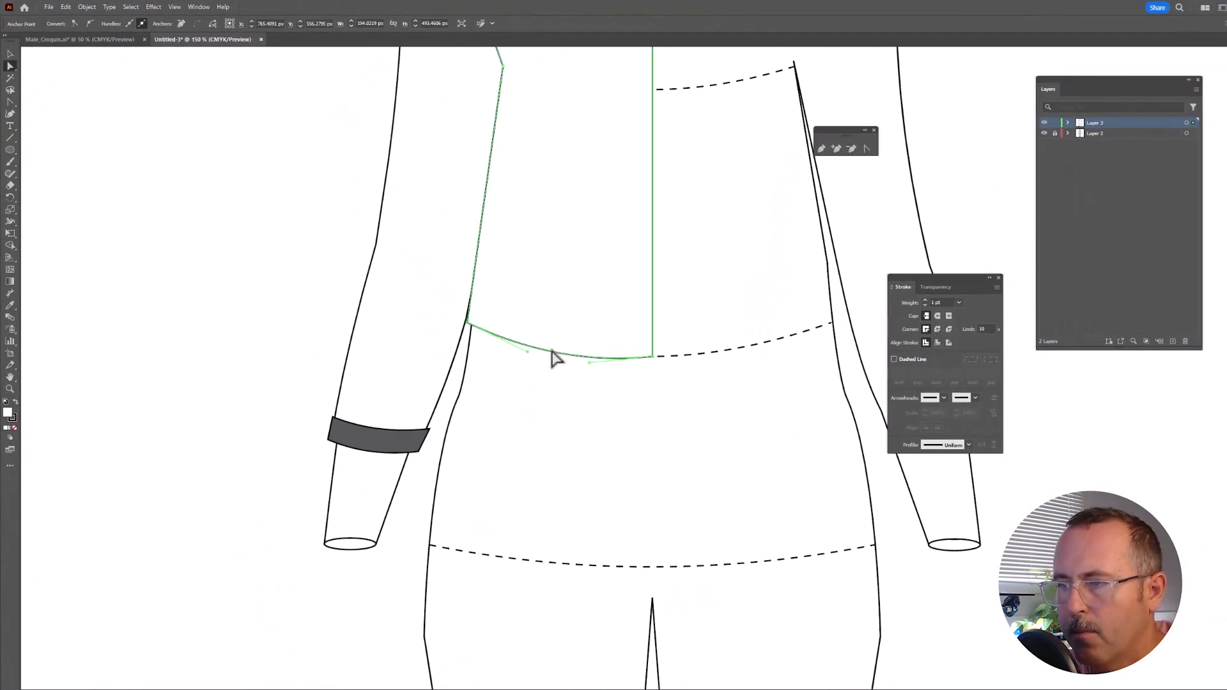
pyautogui.scroll(1, 553, 359)
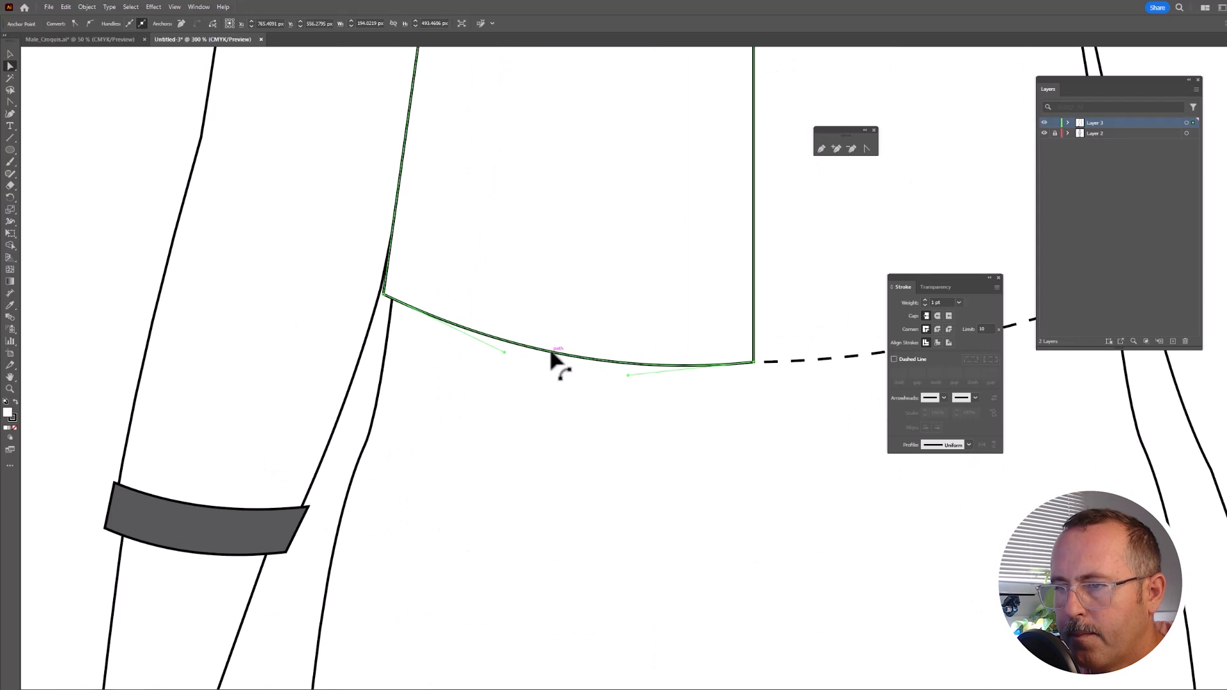
pyautogui.rightClick(551, 352)
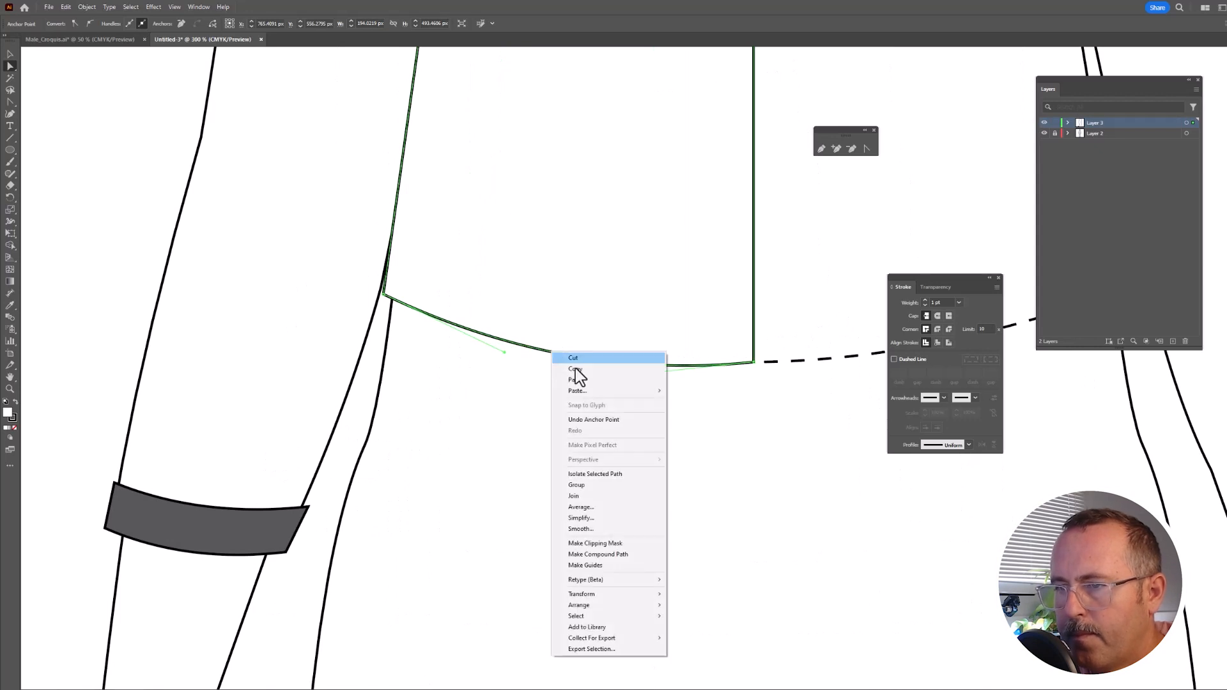
pyautogui.click(571, 370)
pyautogui.rightClick(565, 363)
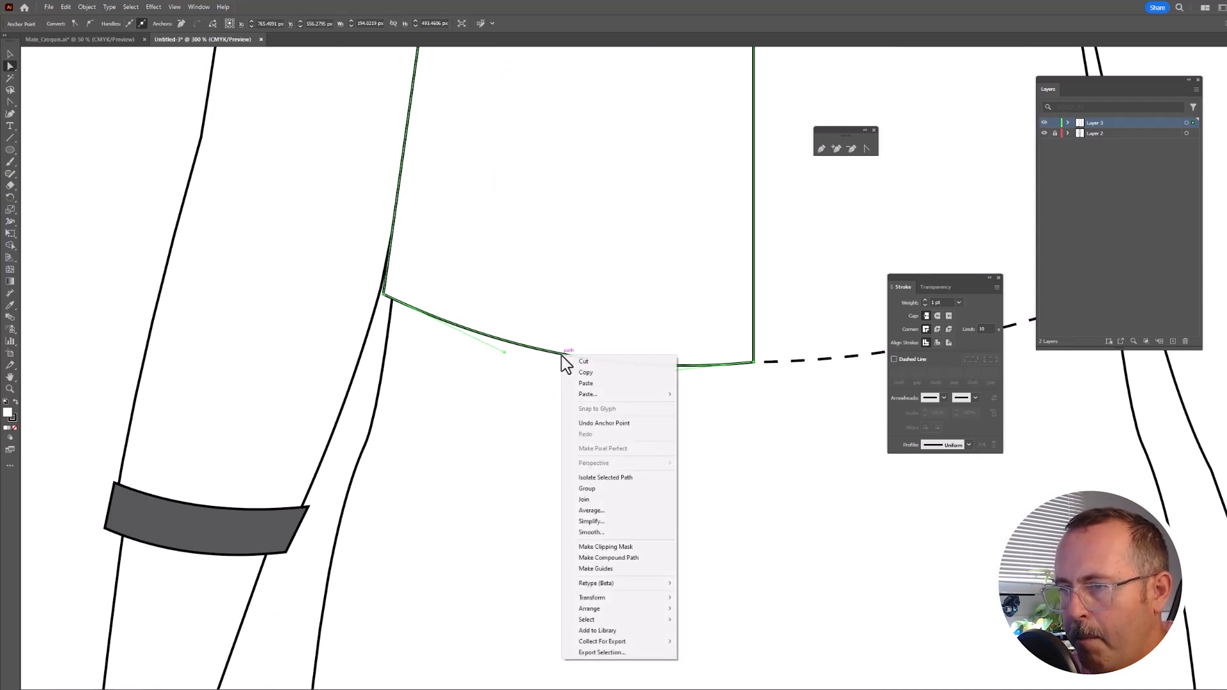
pyautogui.click(594, 385)
pyautogui.moveTo(617, 394); pyautogui.dragTo(531, 371)
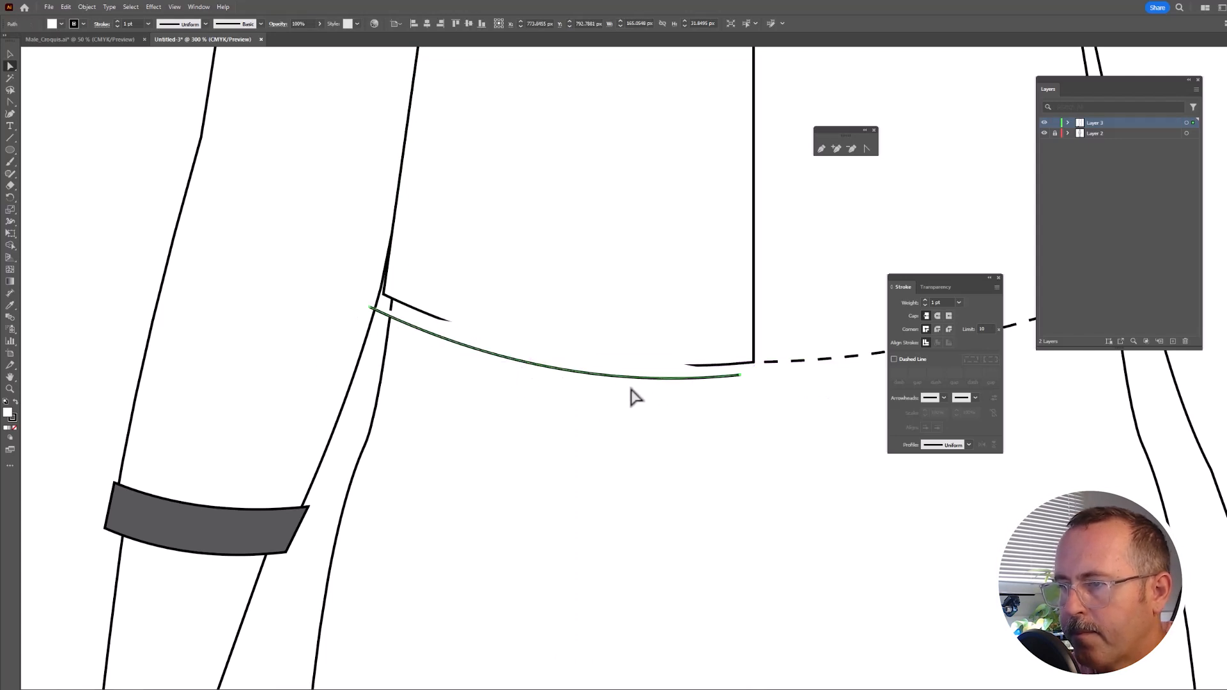
pyautogui.hotkey('ctrl', 'shift', 'a')
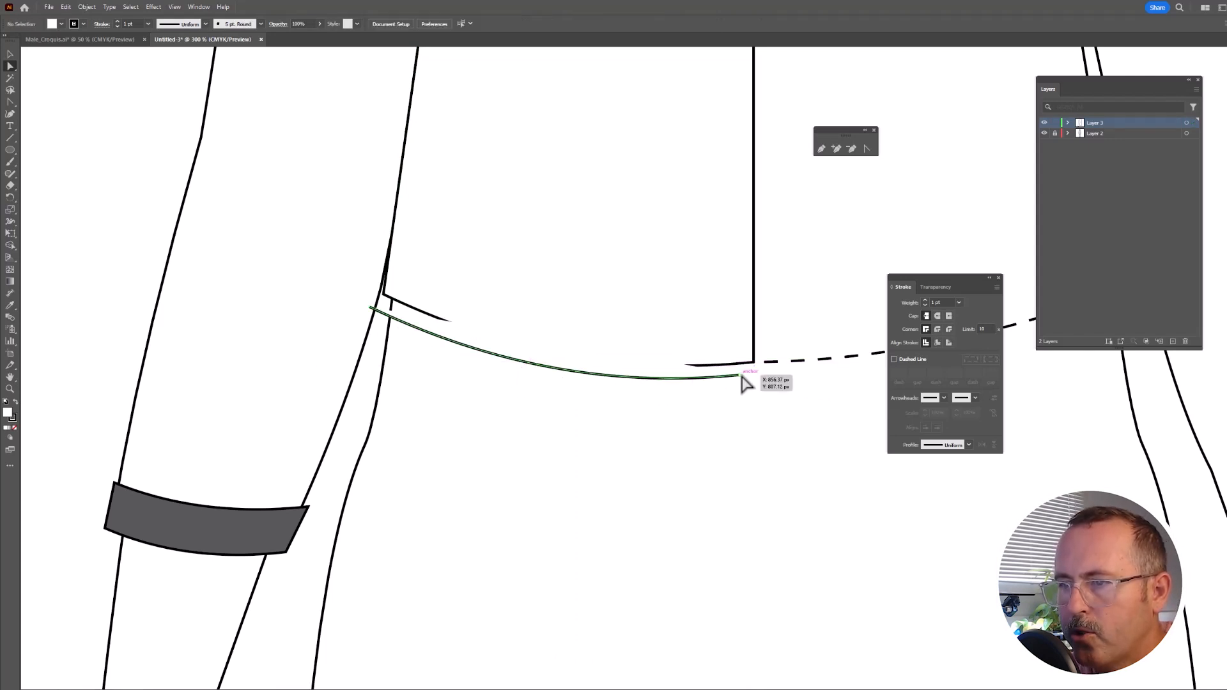
pyautogui.moveTo(741, 377); pyautogui.dragTo(691, 376)
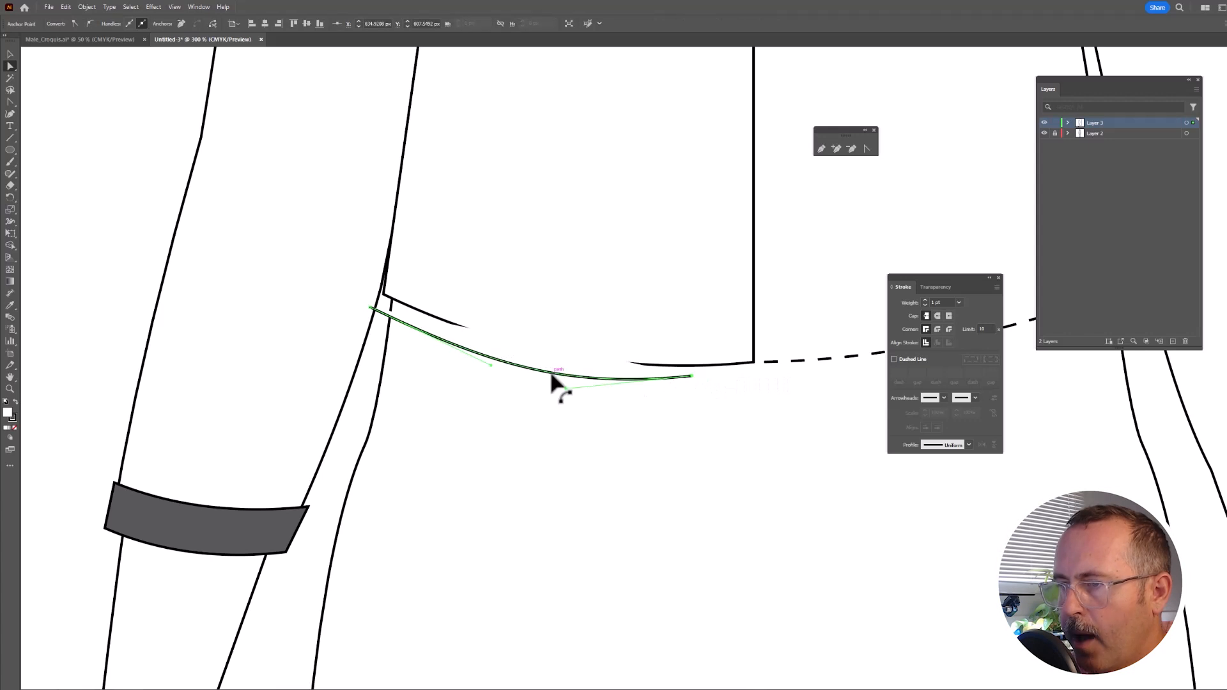
# Step: Duplicate the hem curve a waistband's depth above the first one and align its inner end vertically with the lower curve
pyautogui.moveTo(553, 382); pyautogui.dragTo(565, 328)
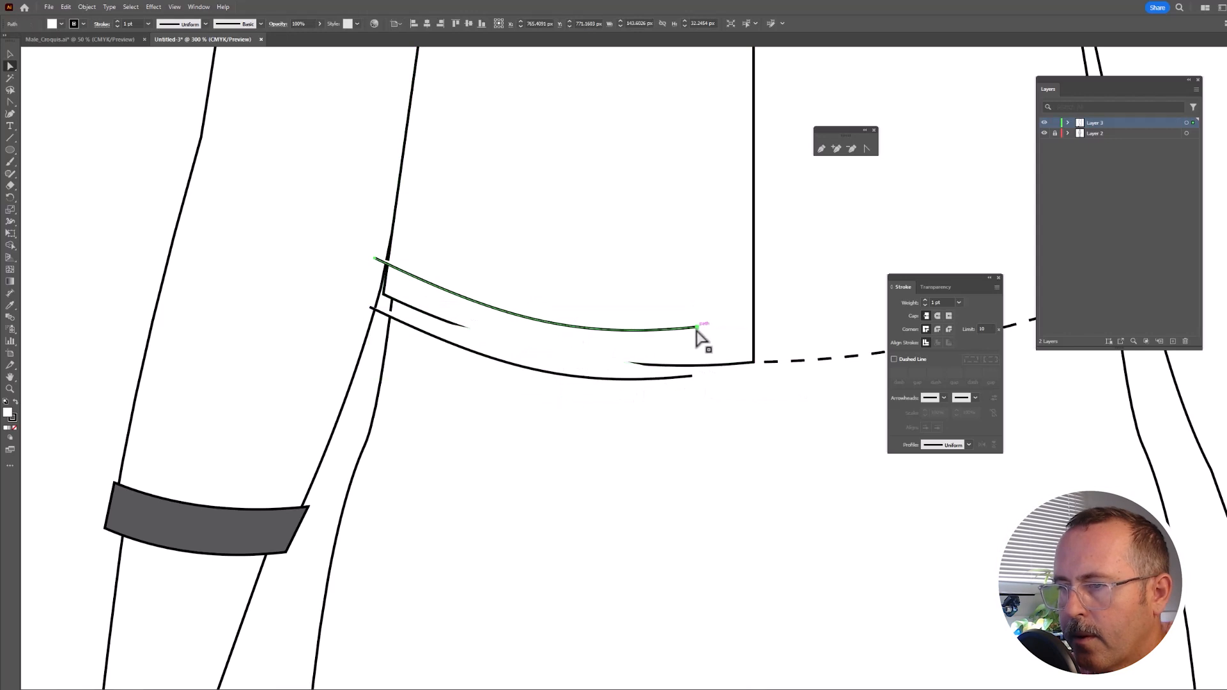
pyautogui.moveTo(696, 329); pyautogui.dragTo(692, 335)
pyautogui.click(697, 332)
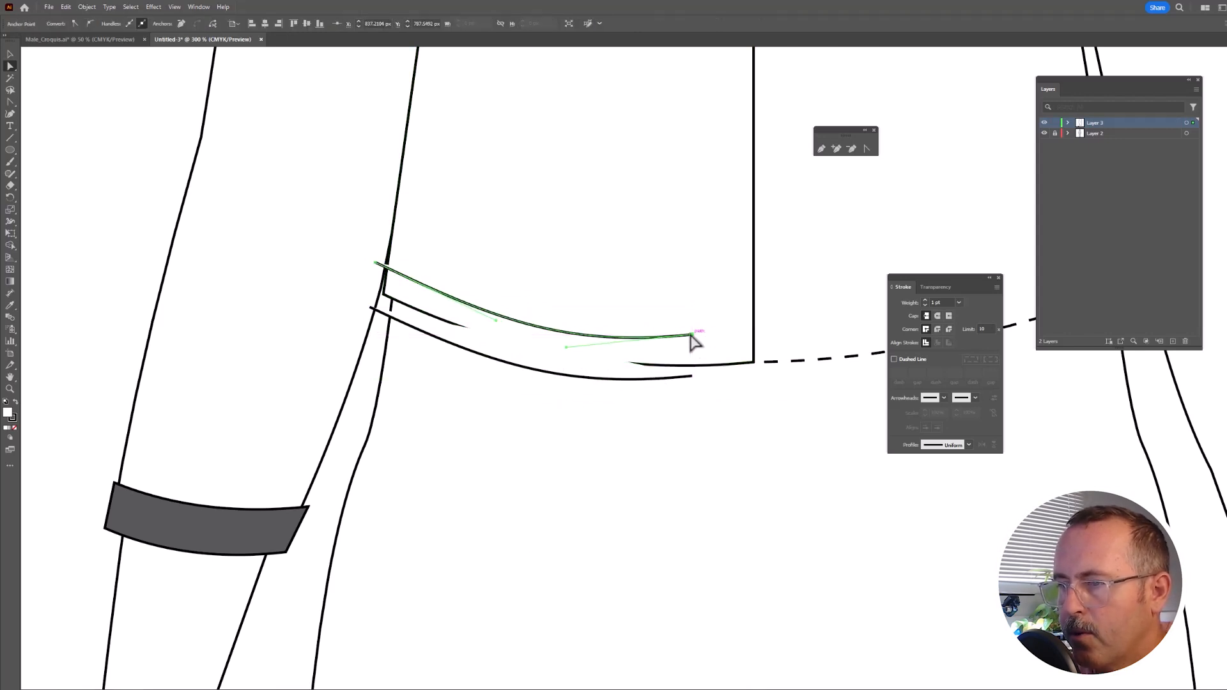
# Step: Join the endpoints of the two hem curves at both ends and move the outer edge inward to the bodice's side
pyautogui.rightClick(693, 381)
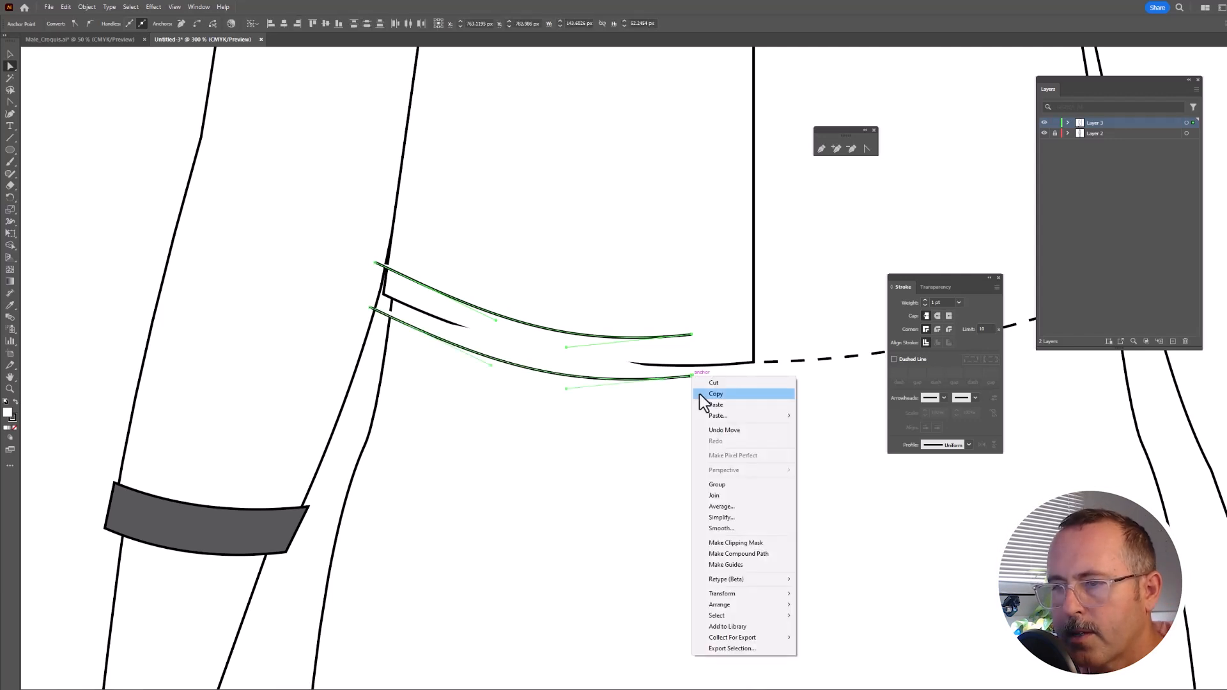
pyautogui.click(731, 496)
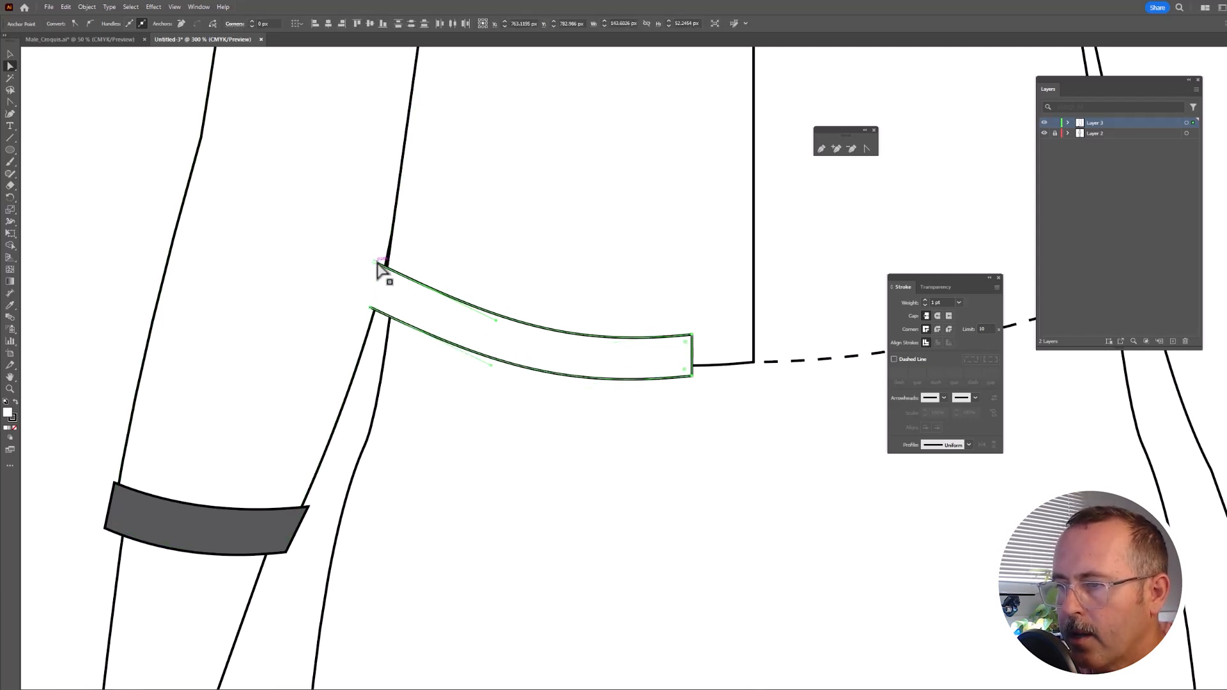
pyautogui.keyDown('shift'); pyautogui.click(371, 309); pyautogui.keyUp('shift')
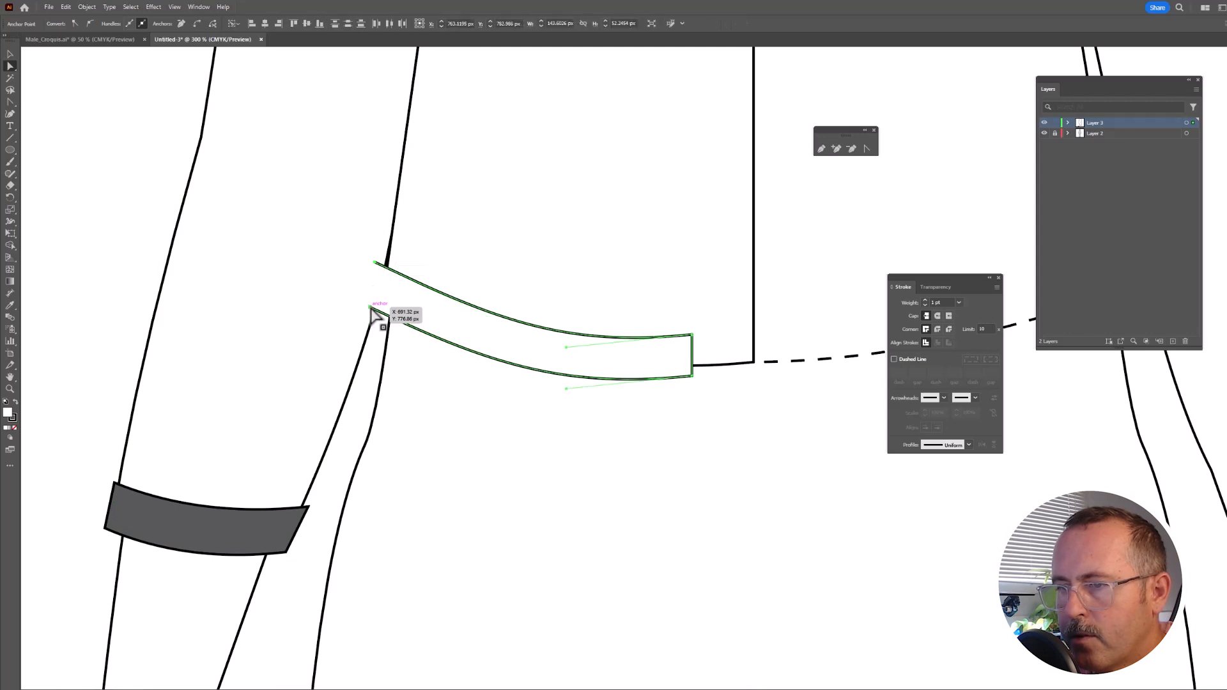
pyautogui.rightClick(373, 311)
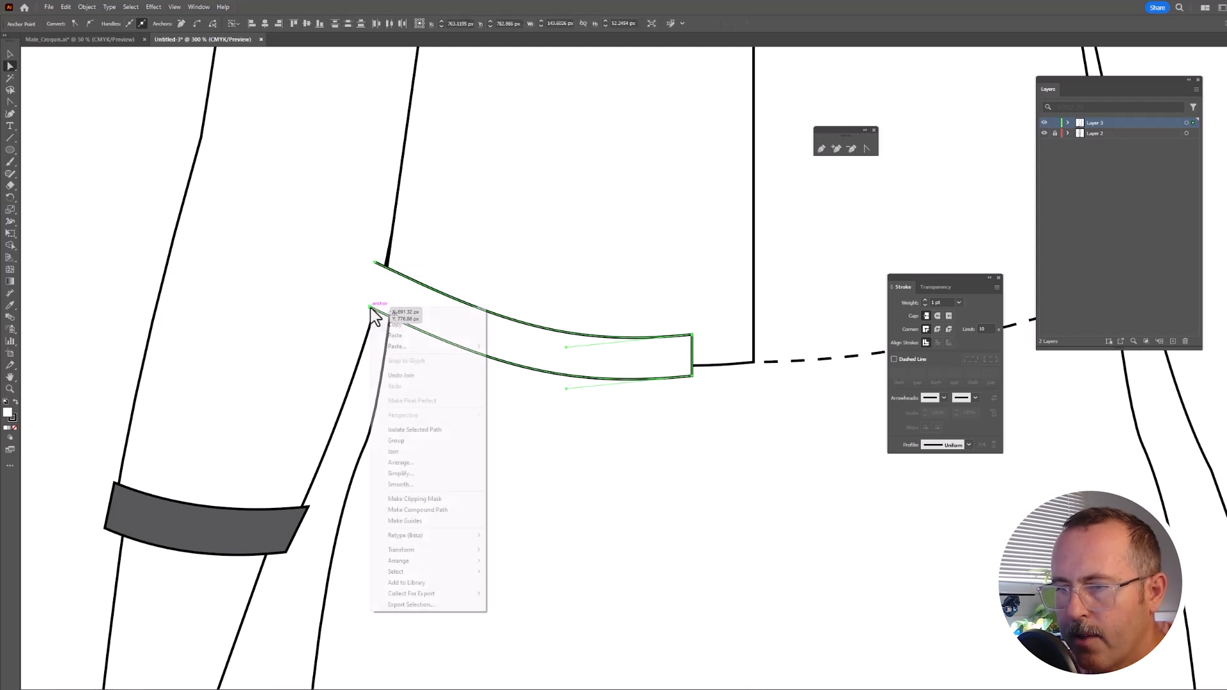
pyautogui.click(401, 451)
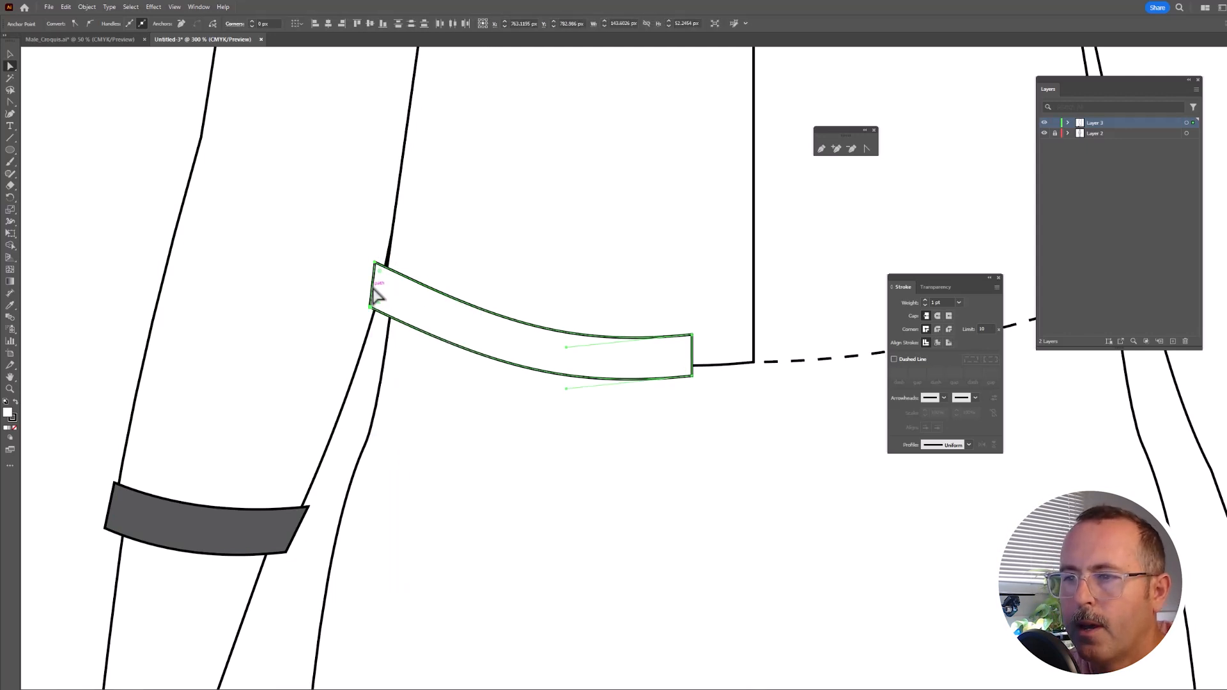
pyautogui.moveTo(373, 289); pyautogui.dragTo(386, 288)
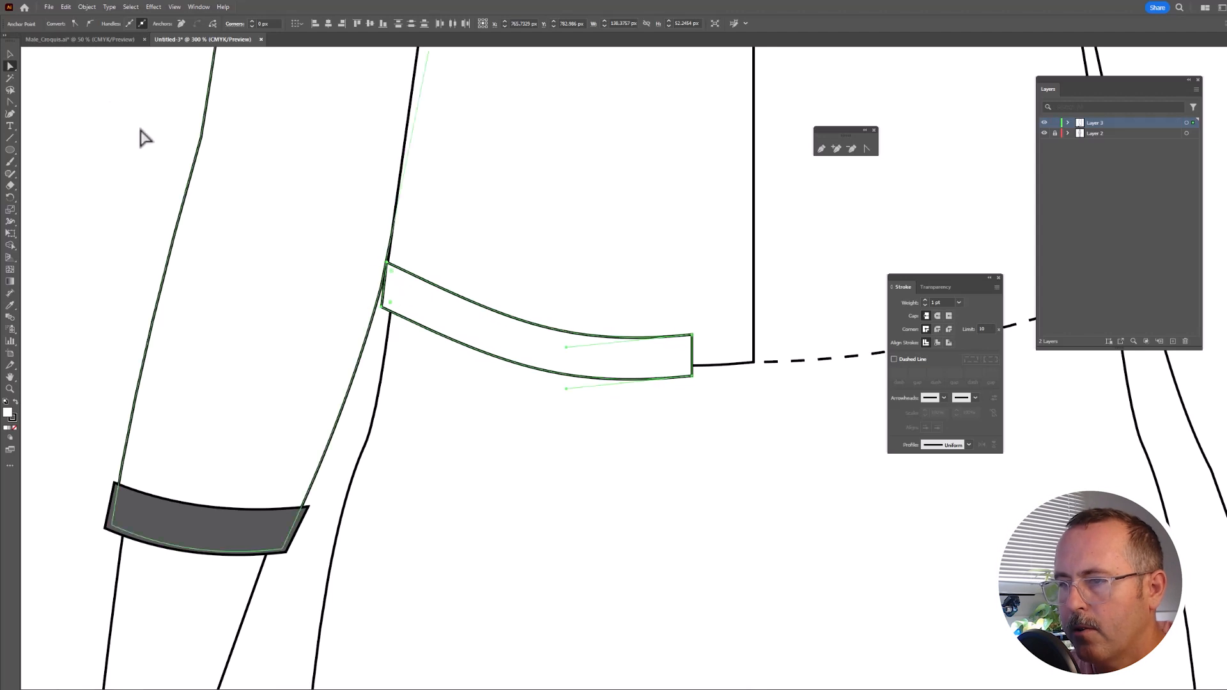
# Step: Fill the waistband shape with dark grey and raise it slightly so it lines up with the bodice hem
pyautogui.click(11, 54)
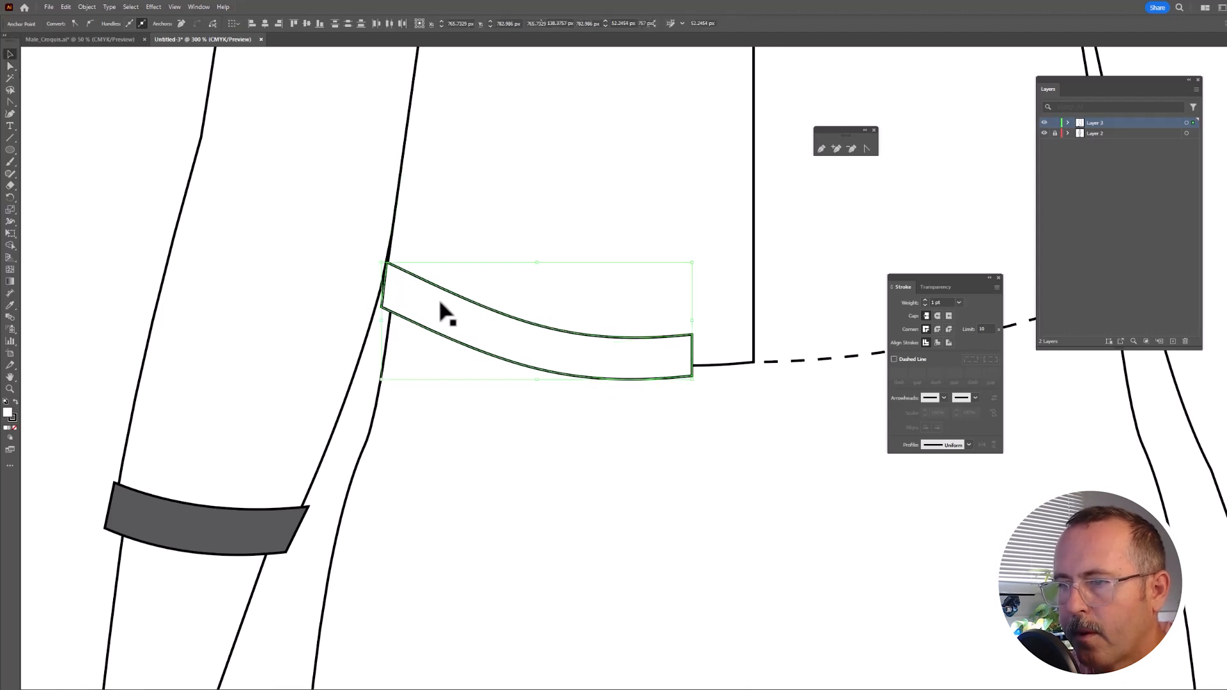
pyautogui.click(59, 23)
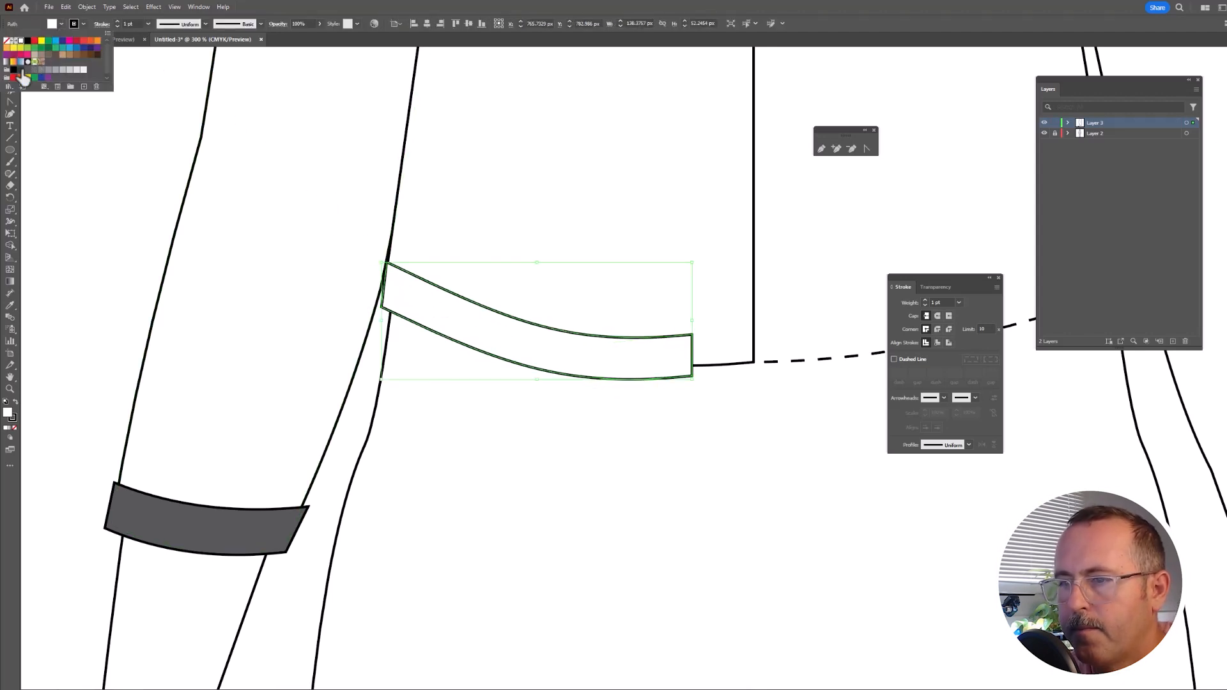
pyautogui.click(26, 75)
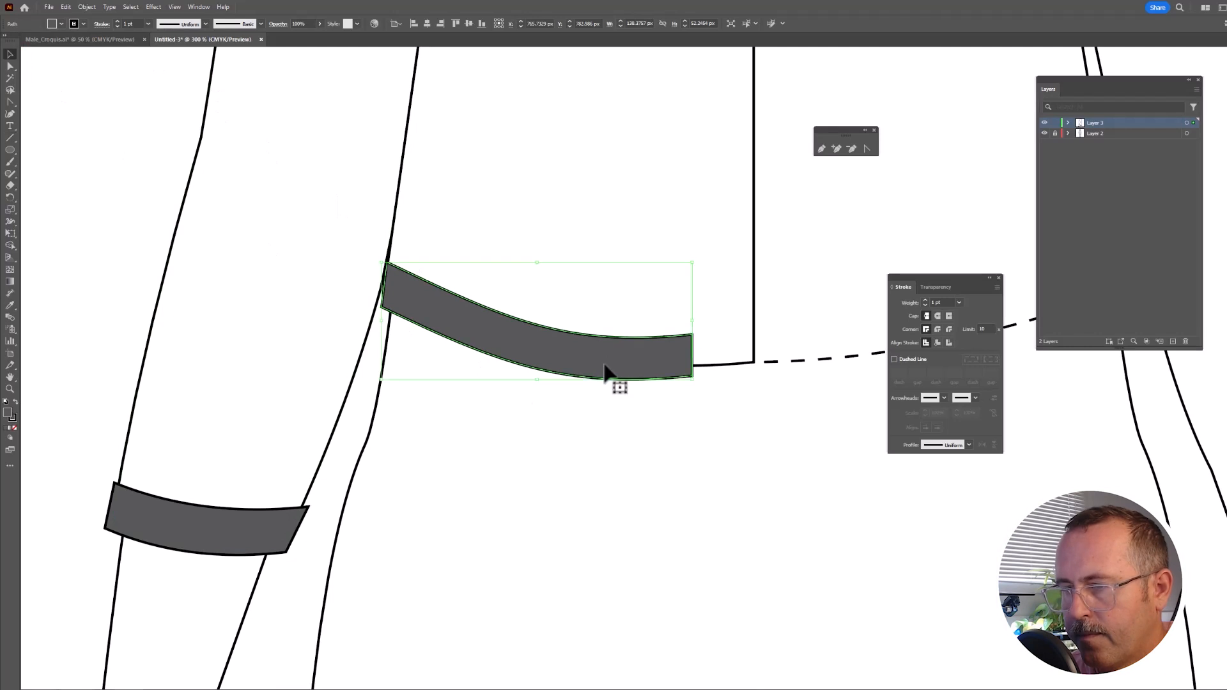
pyautogui.moveTo(604, 362); pyautogui.dragTo(604, 357)
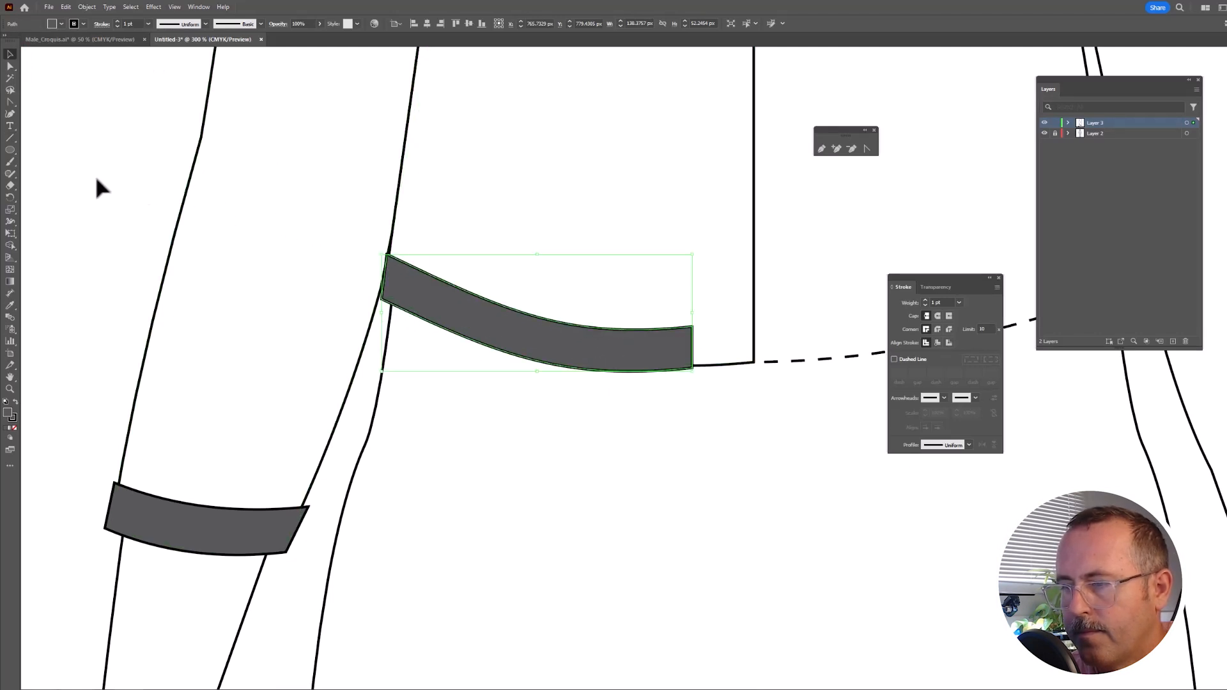
# Step: Draw two short lines from the waistband's inner corners to the centre-front edge, one along its upper edge and one along the hem
pyautogui.click(11, 138)
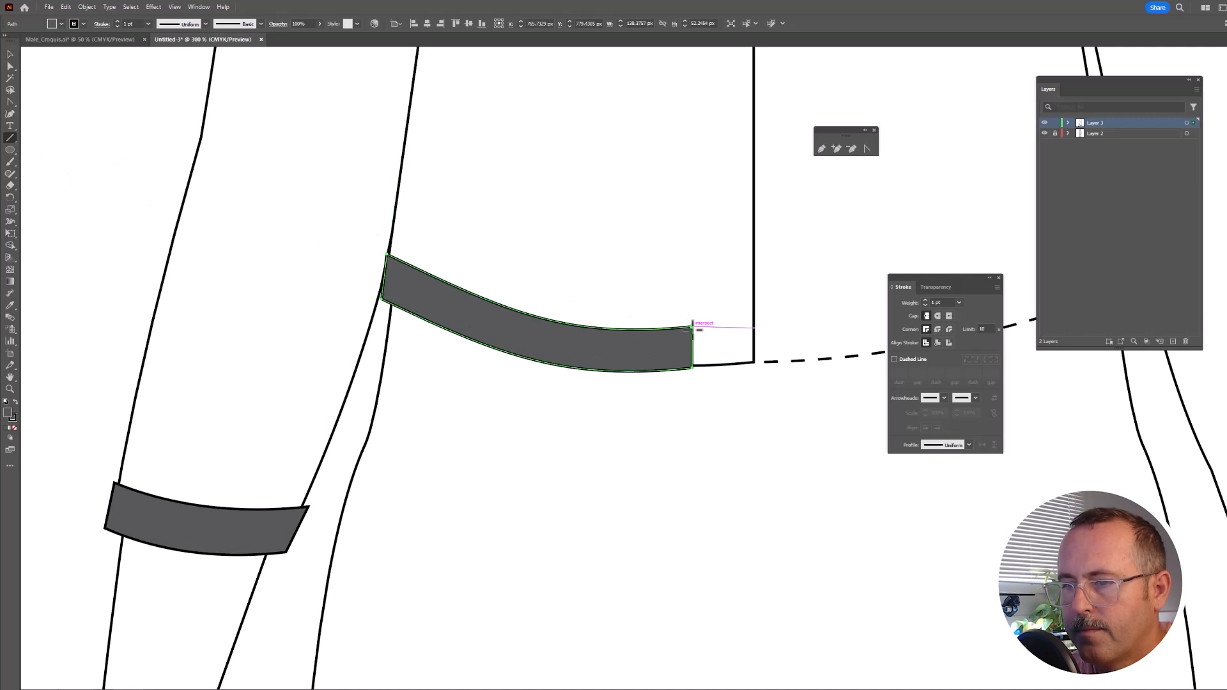
pyautogui.moveTo(693, 330); pyautogui.dragTo(754, 325)
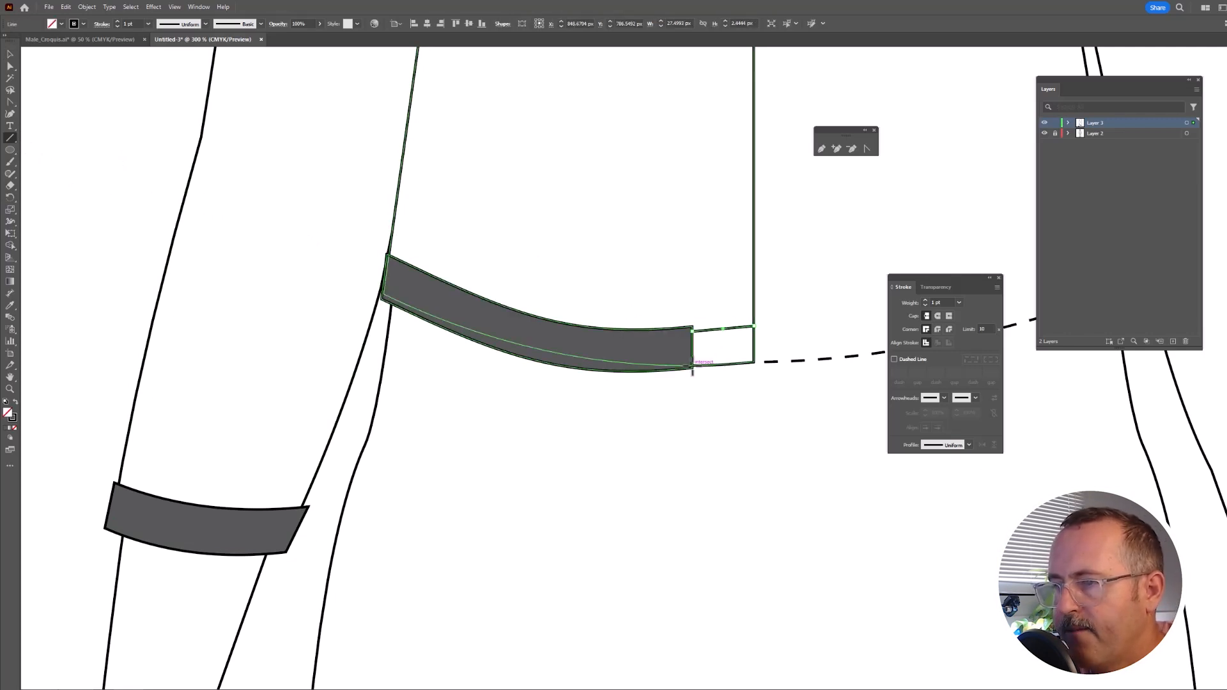
pyautogui.moveTo(693, 366); pyautogui.dragTo(754, 362)
# Step: Set the stroke weight of the short lines between waistband and centre front to 0.5 pt
pyautogui.press('v')
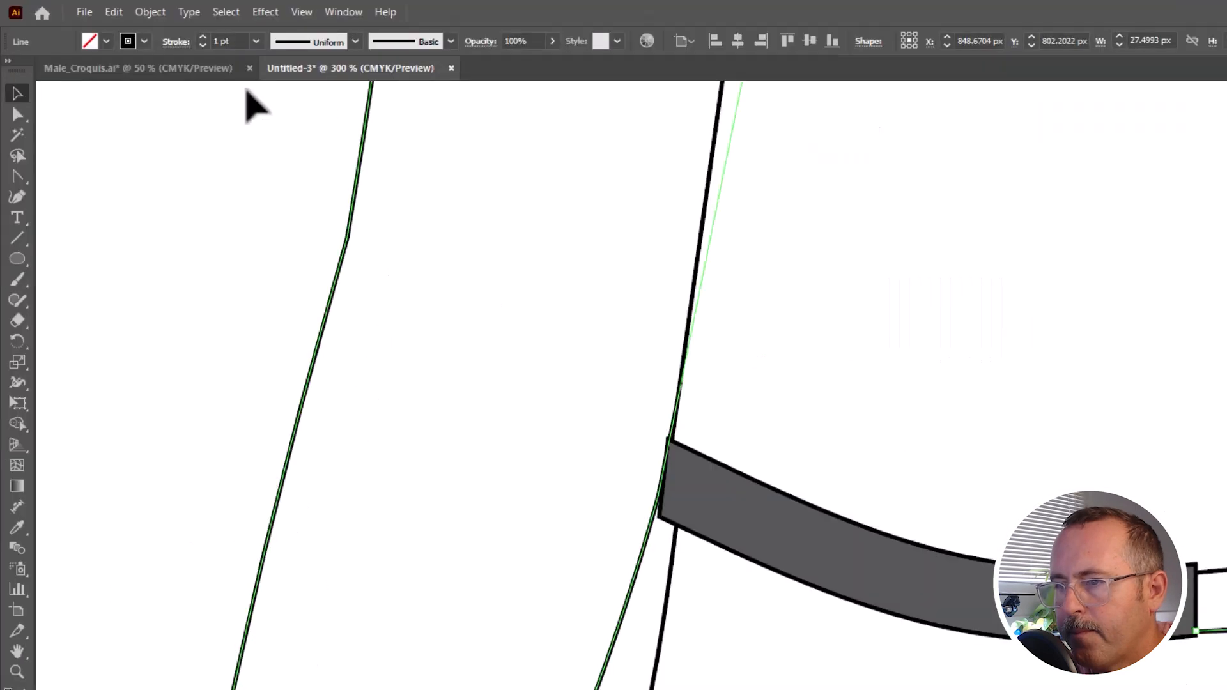
pyautogui.click(225, 41)
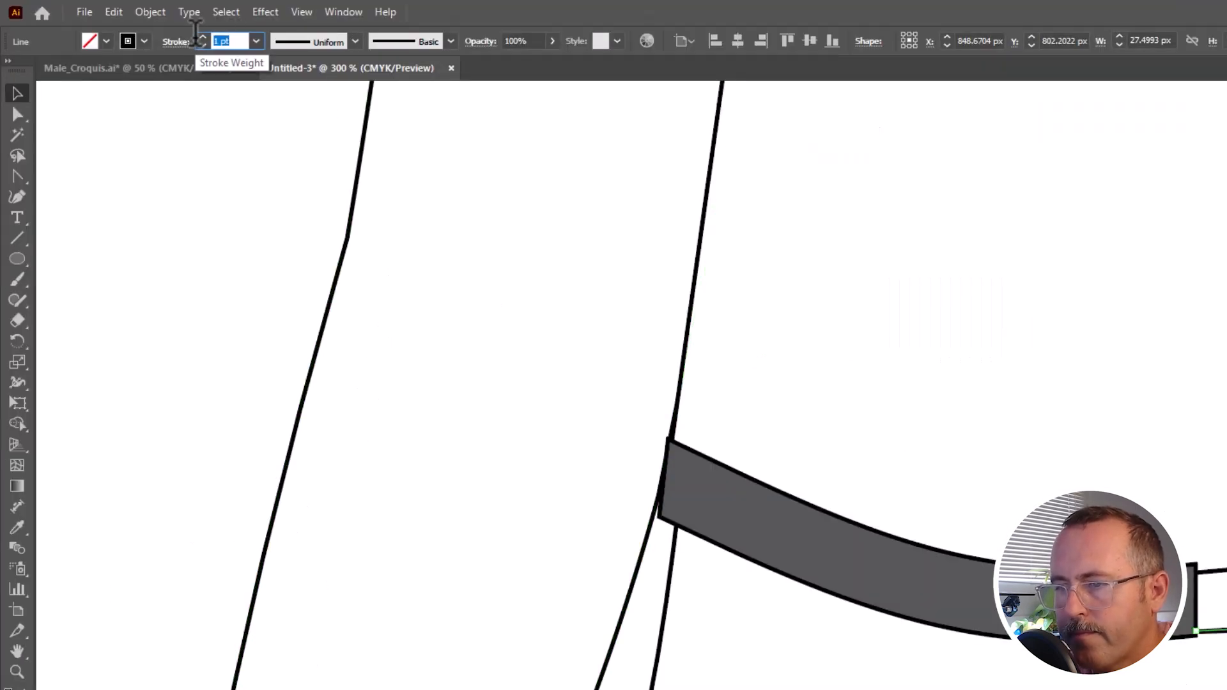
pyautogui.write('.5')
pyautogui.press('Return')
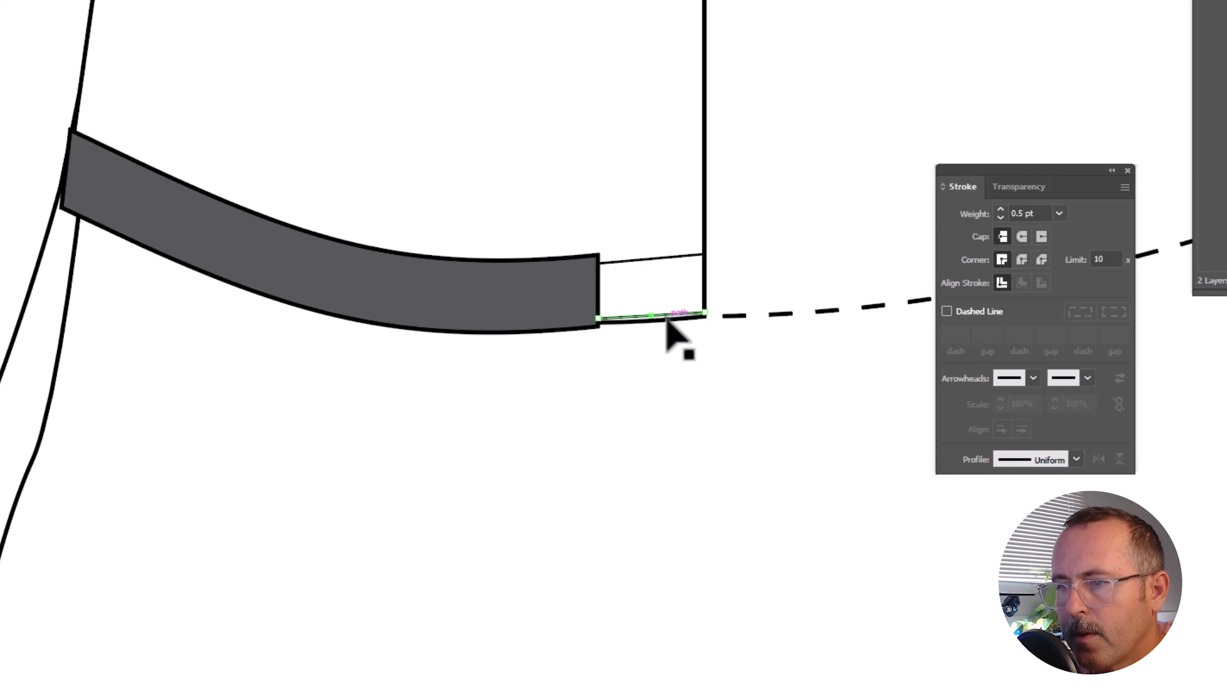
pyautogui.hotkey('ctrl', '+')
pyautogui.hotkey('ctrl', '+')
pyautogui.hotkey('ctrl', '+')
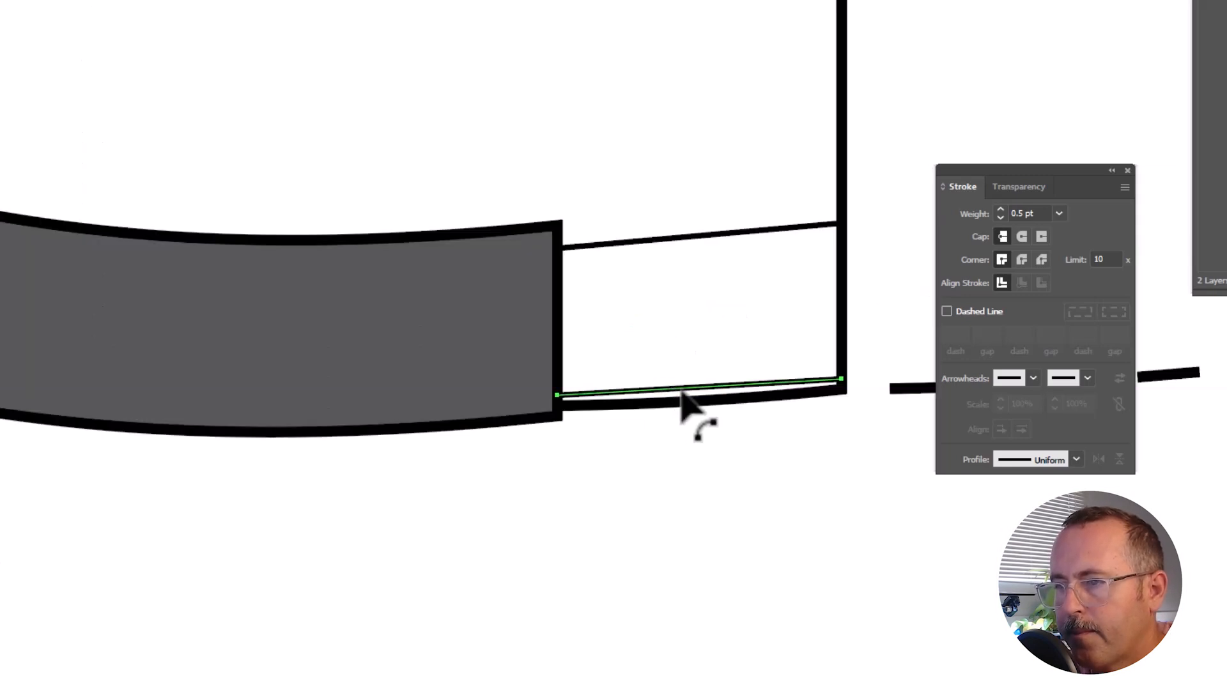
# Step: Bend the lower short line between waistband and centre front so that it follows the curve of the hem
pyautogui.moveTo(682, 391); pyautogui.dragTo(687, 398)
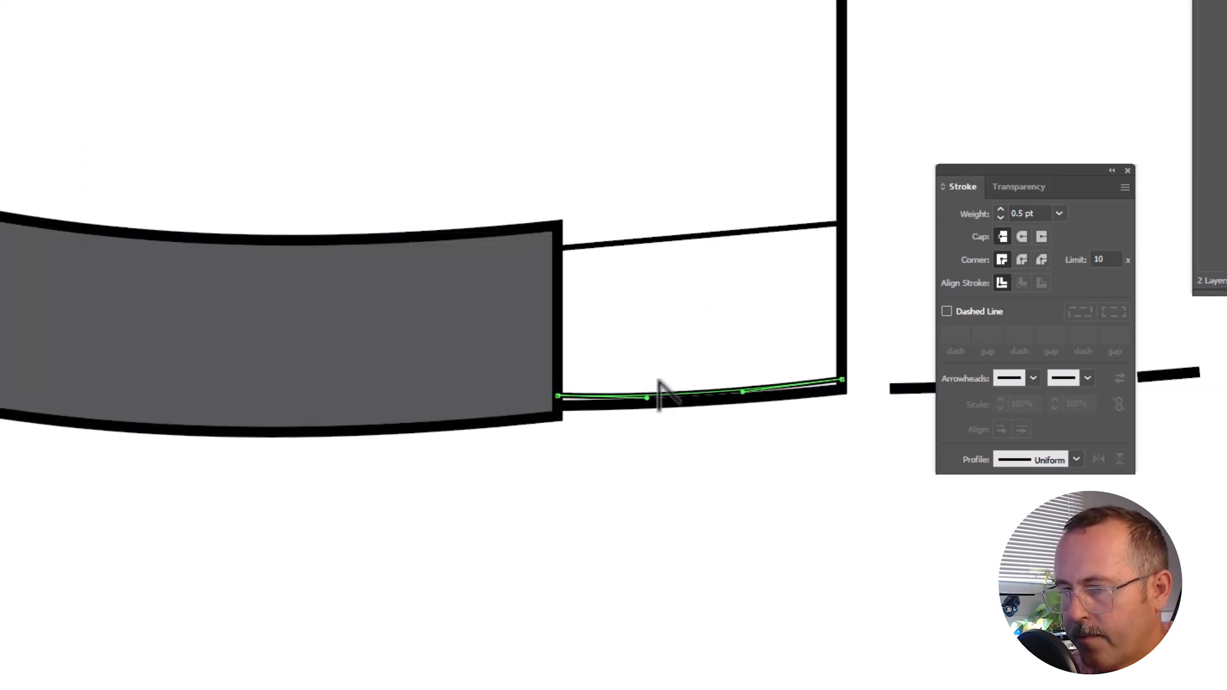
pyautogui.click(703, 238)
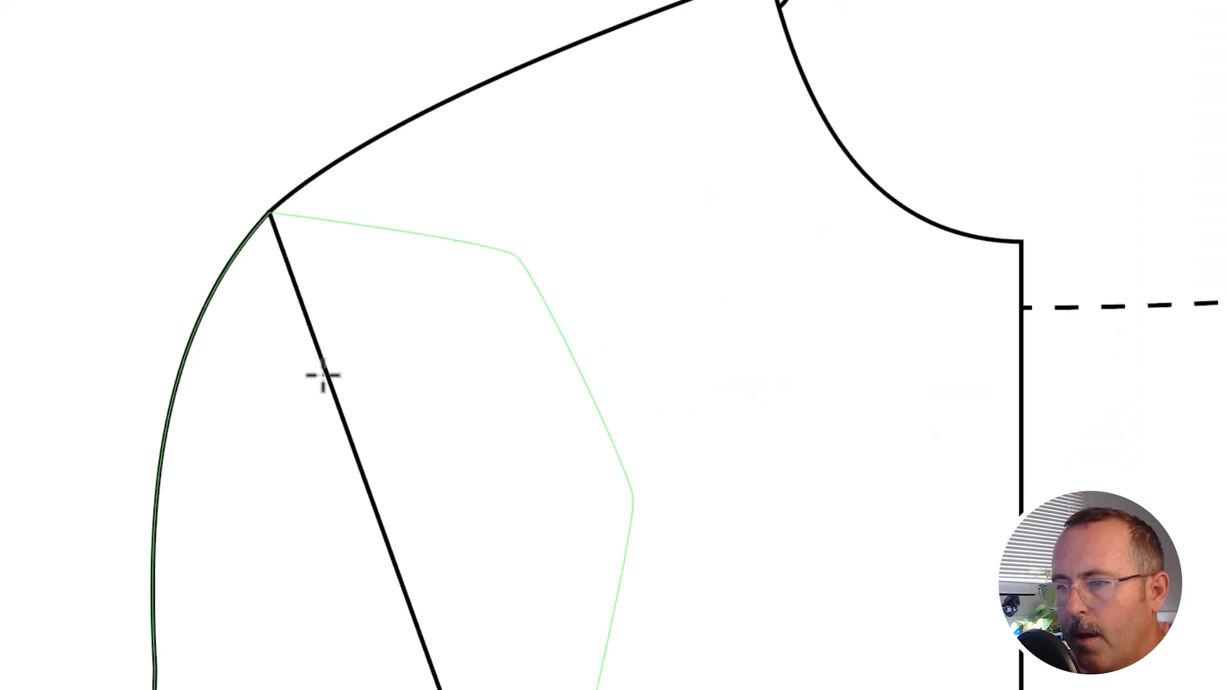
# Step: Draw an upward-bowed line from the armhole seam across the chest, with a 4 pt dashed stroke of 8 pt dashes and 2 pt gaps
pyautogui.moveTo(327, 374); pyautogui.dragTo(770, 230)
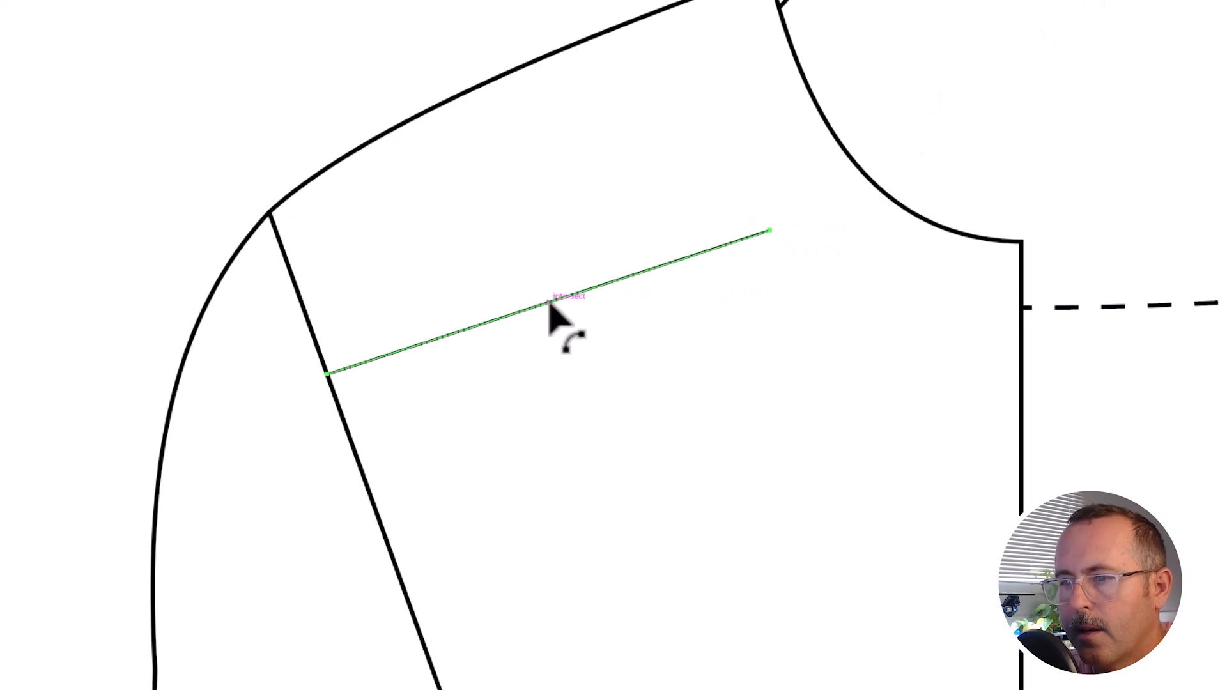
pyautogui.moveTo(551, 303); pyautogui.dragTo(538, 270)
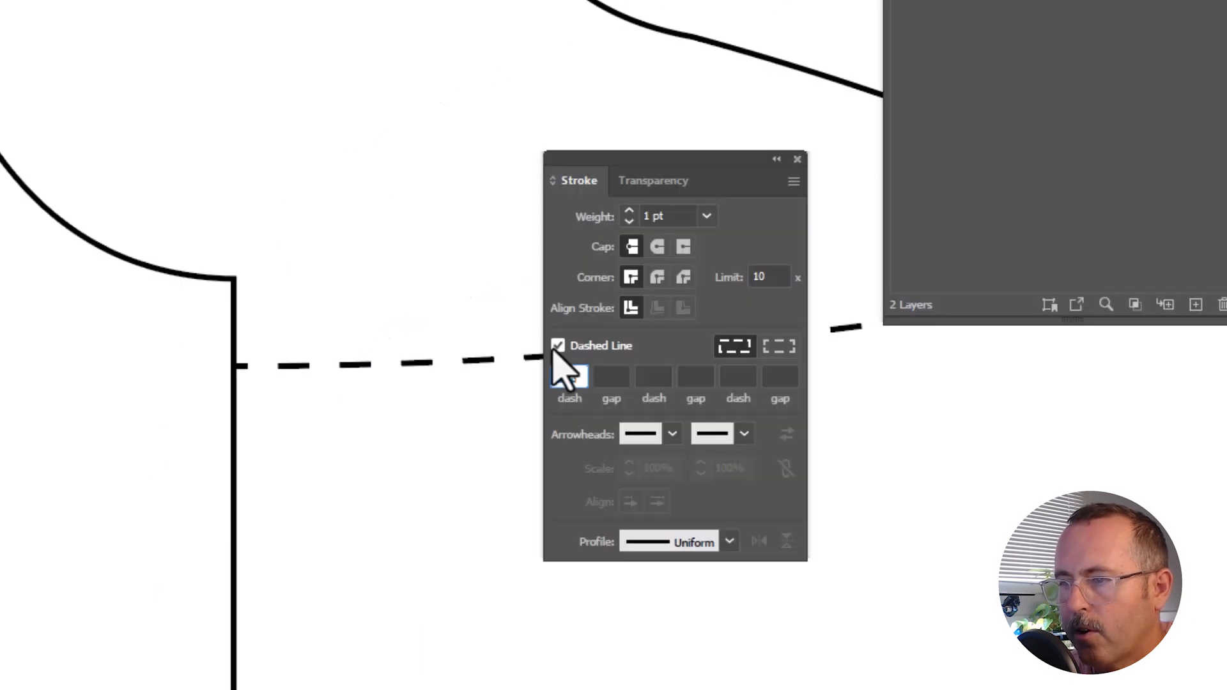
pyautogui.click(568, 376)
pyautogui.click(628, 210)
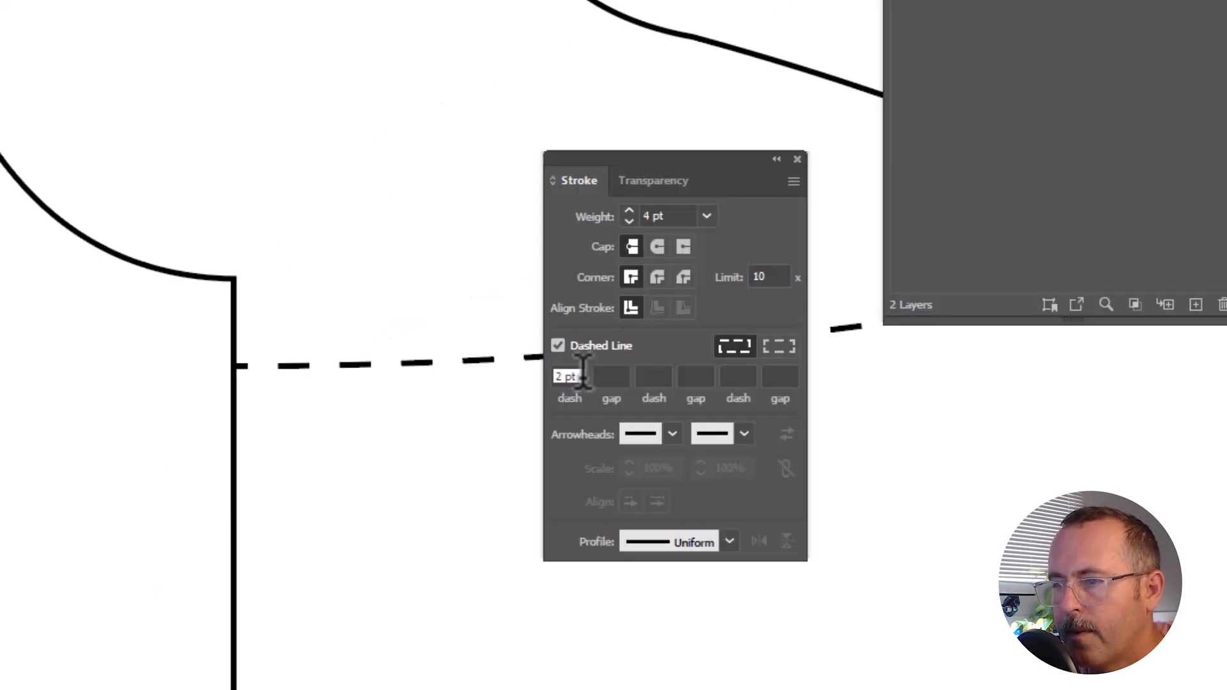
pyautogui.moveTo(583, 375); pyautogui.dragTo(503, 376)
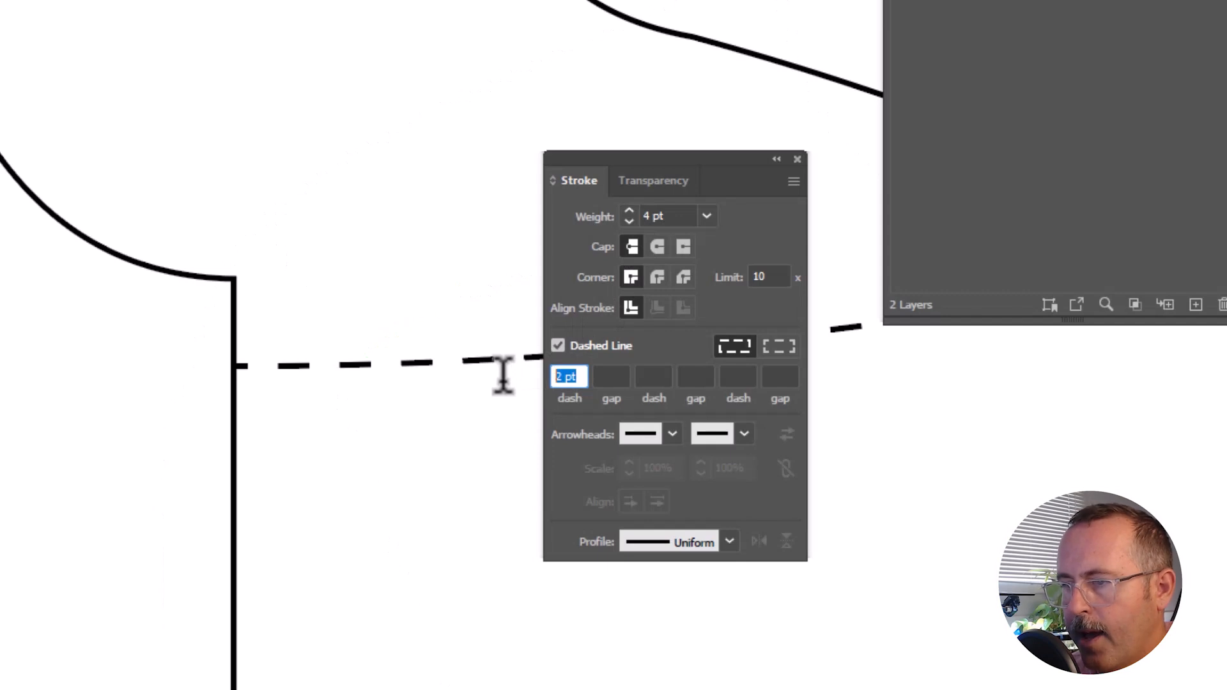
pyautogui.write('8')
pyautogui.press('Return')
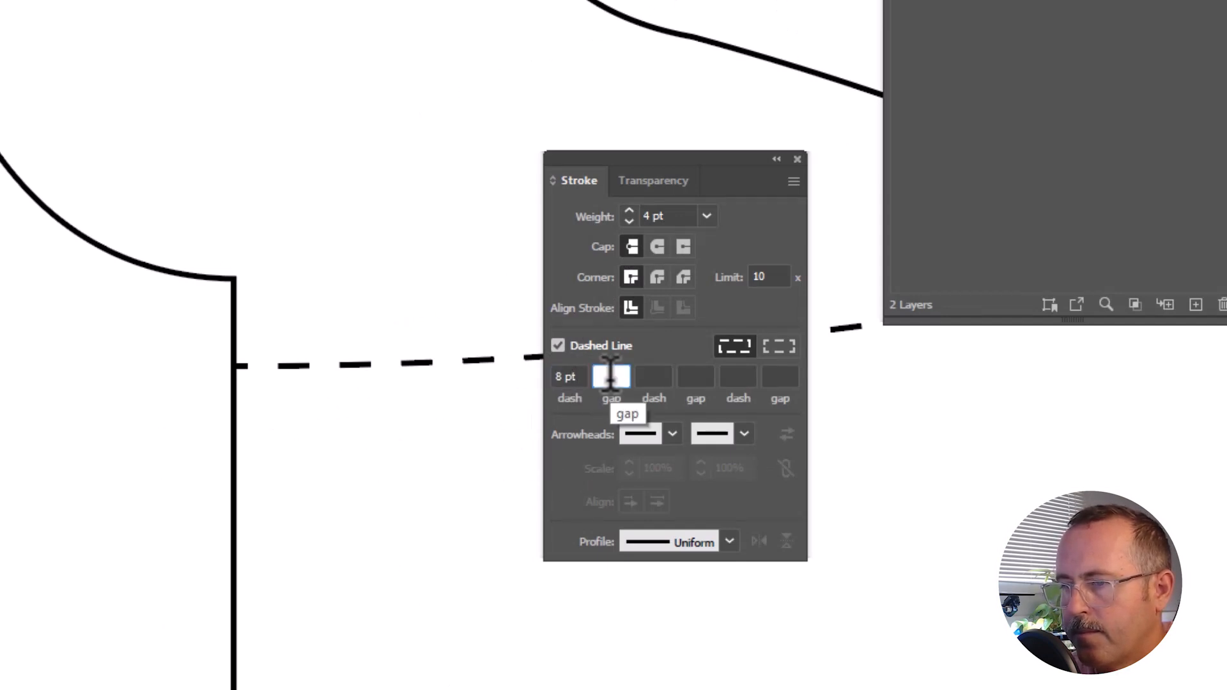
pyautogui.write('2')
pyautogui.press('Return')
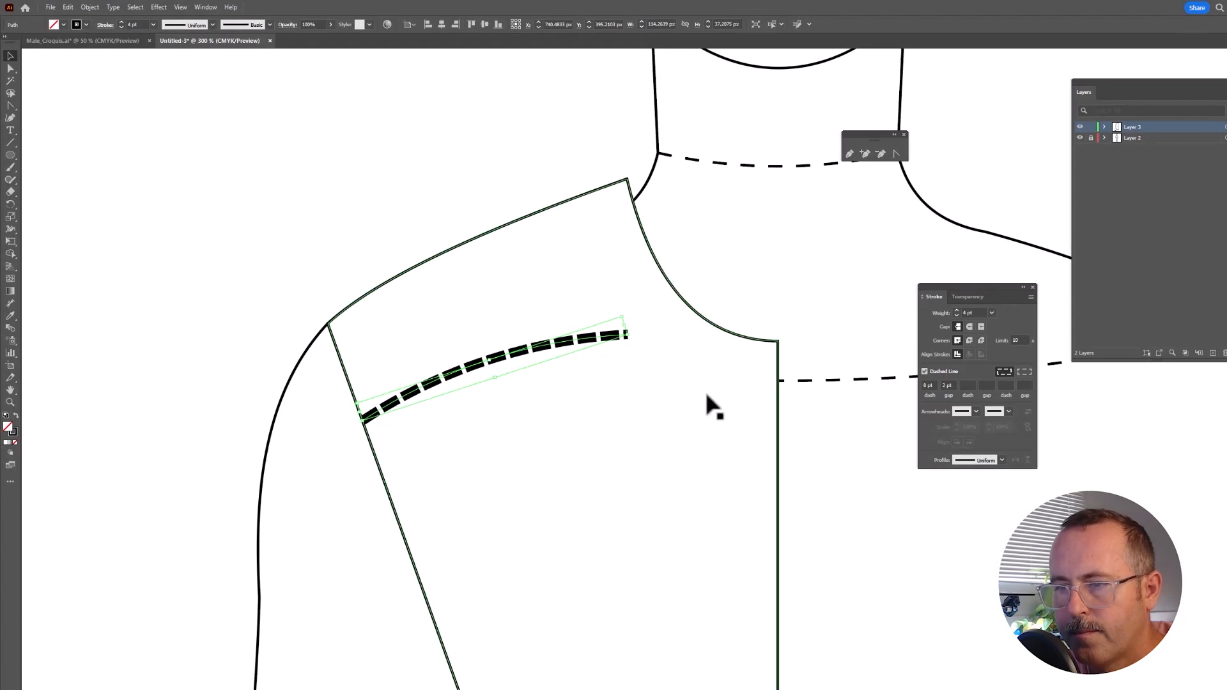
# Step: Draw a closed, straight-sided collar shape along the neckline, from above the shoulder's neck point to the centre front
pyautogui.scroll(-4, 683, 392)
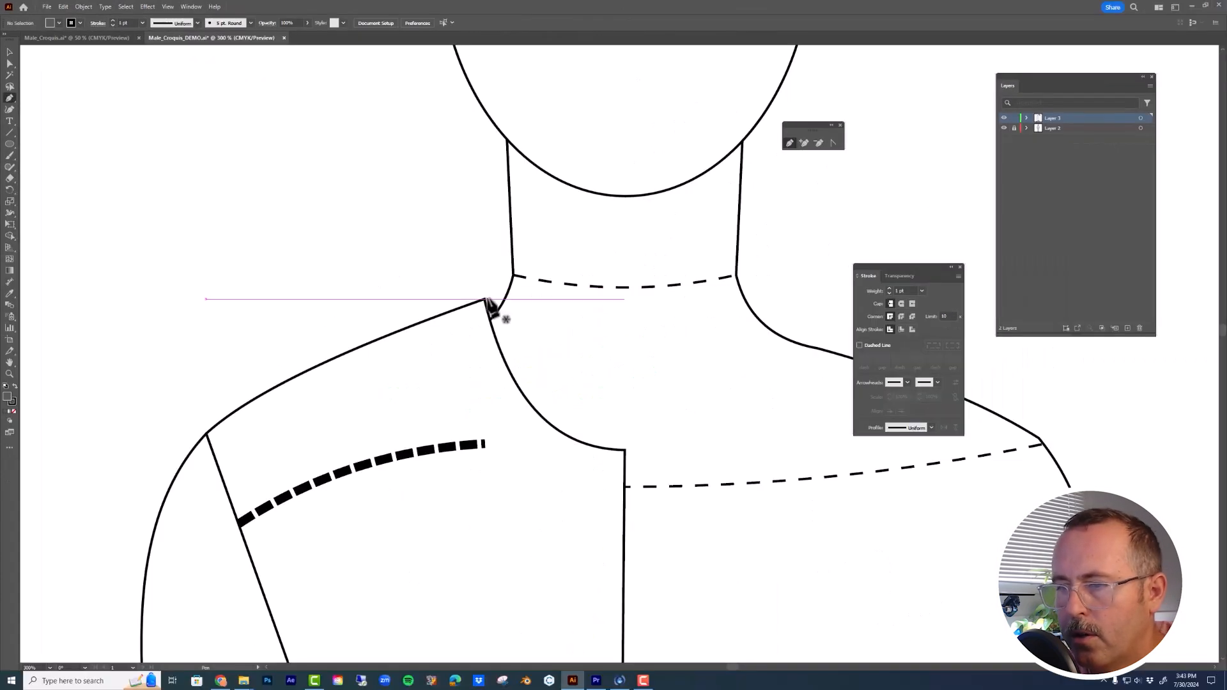
pyautogui.click(493, 225)
pyautogui.click(624, 412)
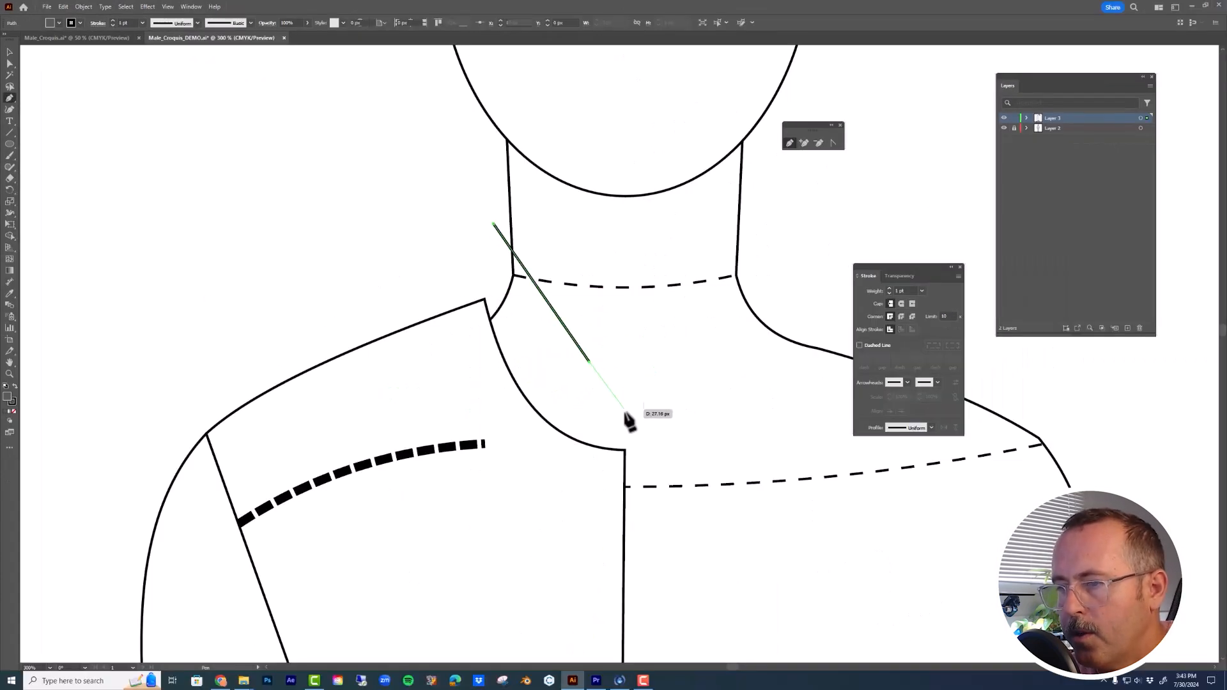
pyautogui.click(625, 449)
pyautogui.click(538, 414)
pyautogui.click(486, 299)
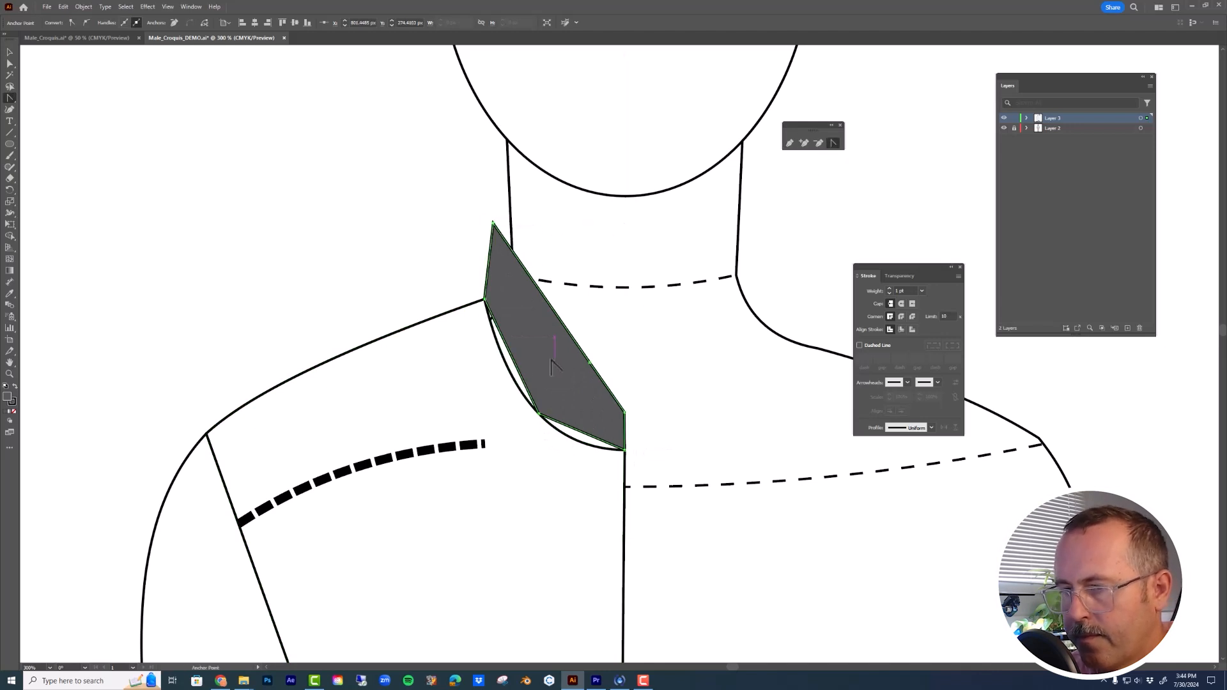
# Step: Curve the collar's inner and outer edges, fitting the outer edge to the bodice neckline and rounding the front end
pyautogui.moveTo(559, 316); pyautogui.dragTo(504, 369)
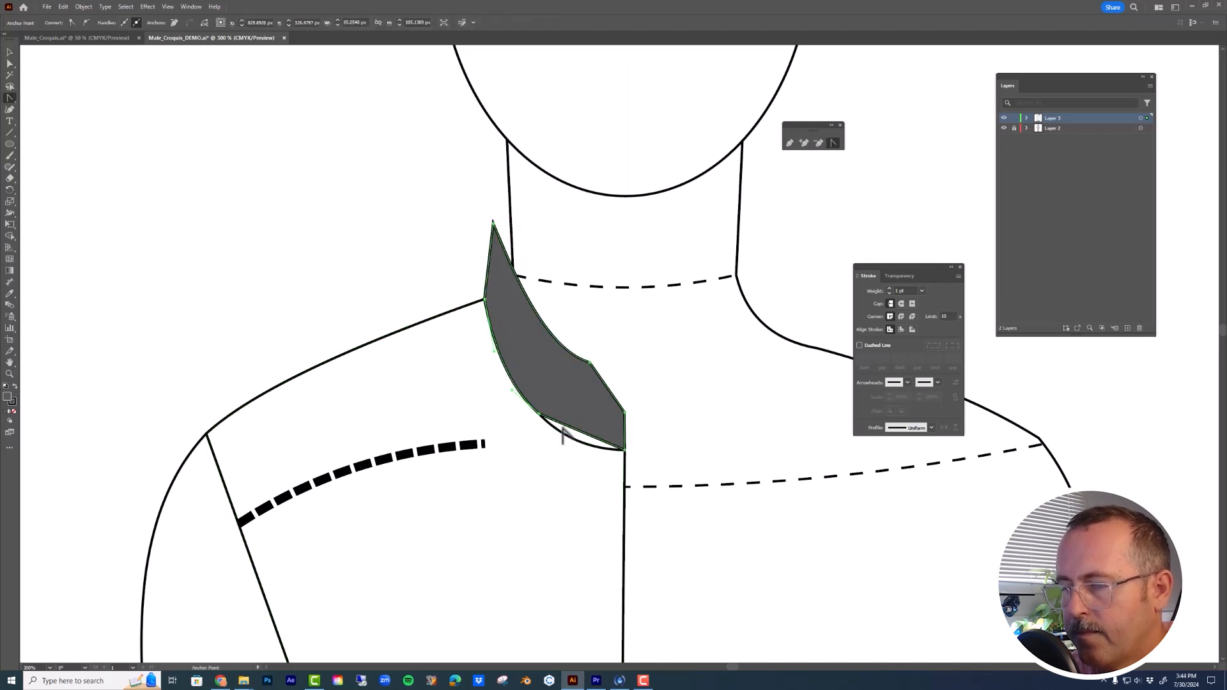
pyautogui.moveTo(572, 429); pyautogui.dragTo(575, 440)
pyautogui.moveTo(605, 385); pyautogui.dragTo(621, 399)
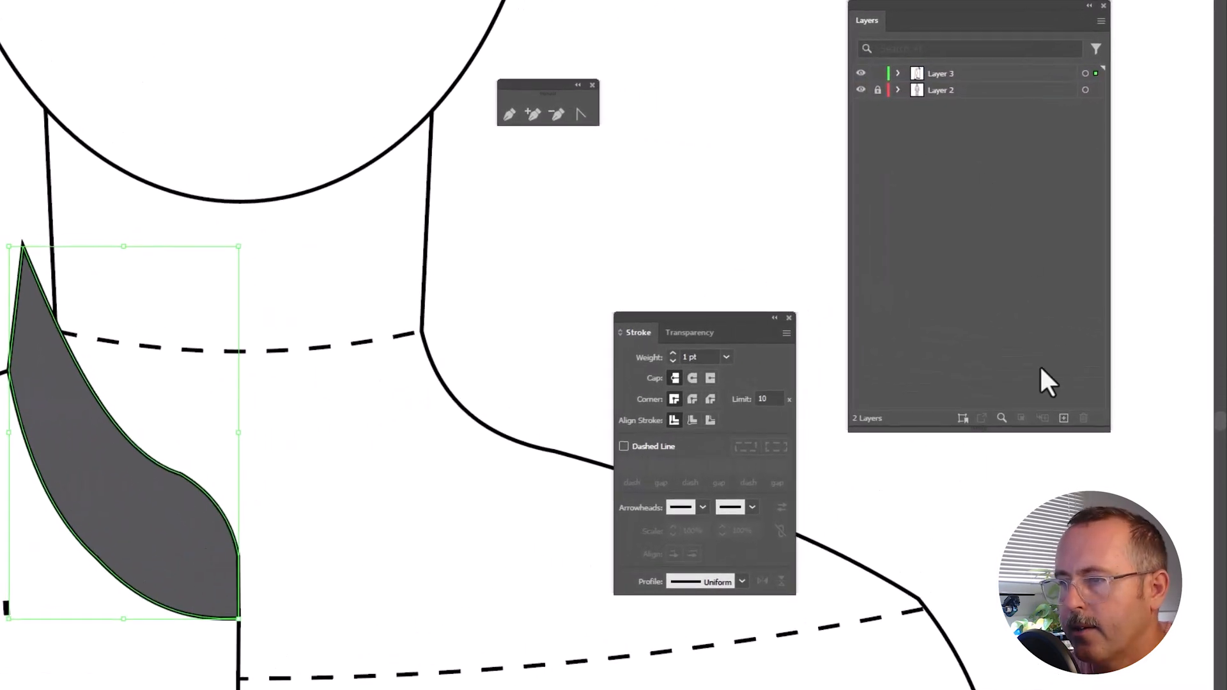
# Step: Create a new layer and name it Behind
pyautogui.click(1063, 418)
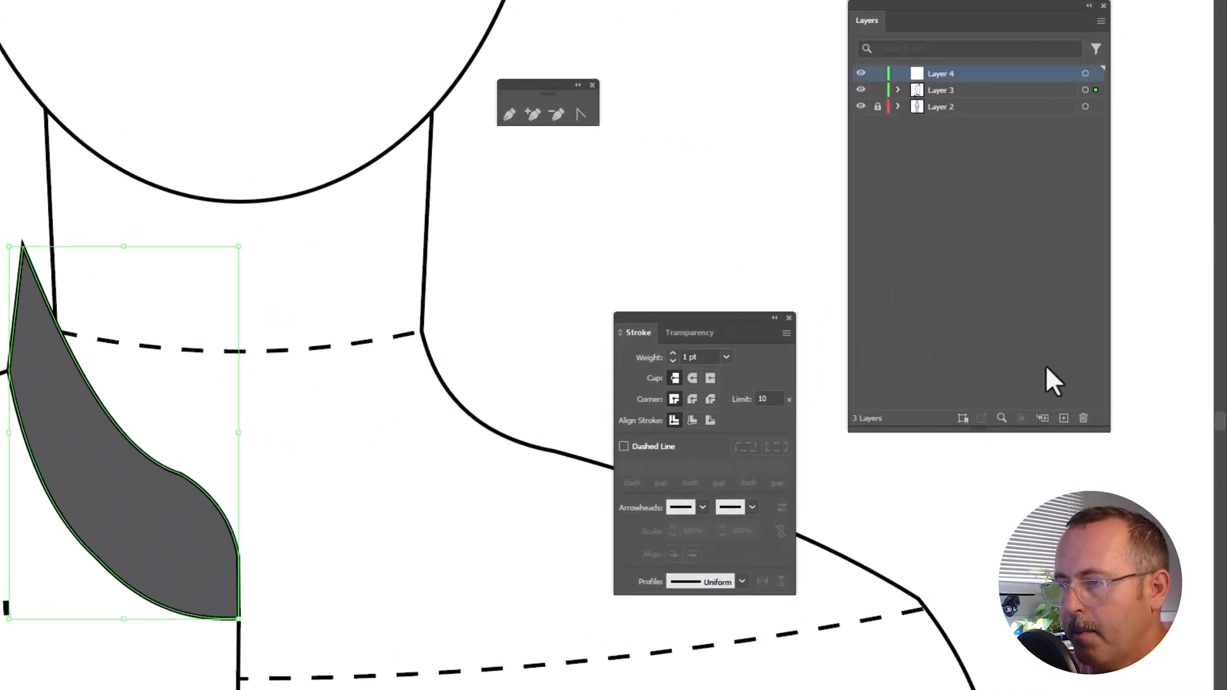
pyautogui.doubleClick(946, 72)
pyautogui.write('Behind')
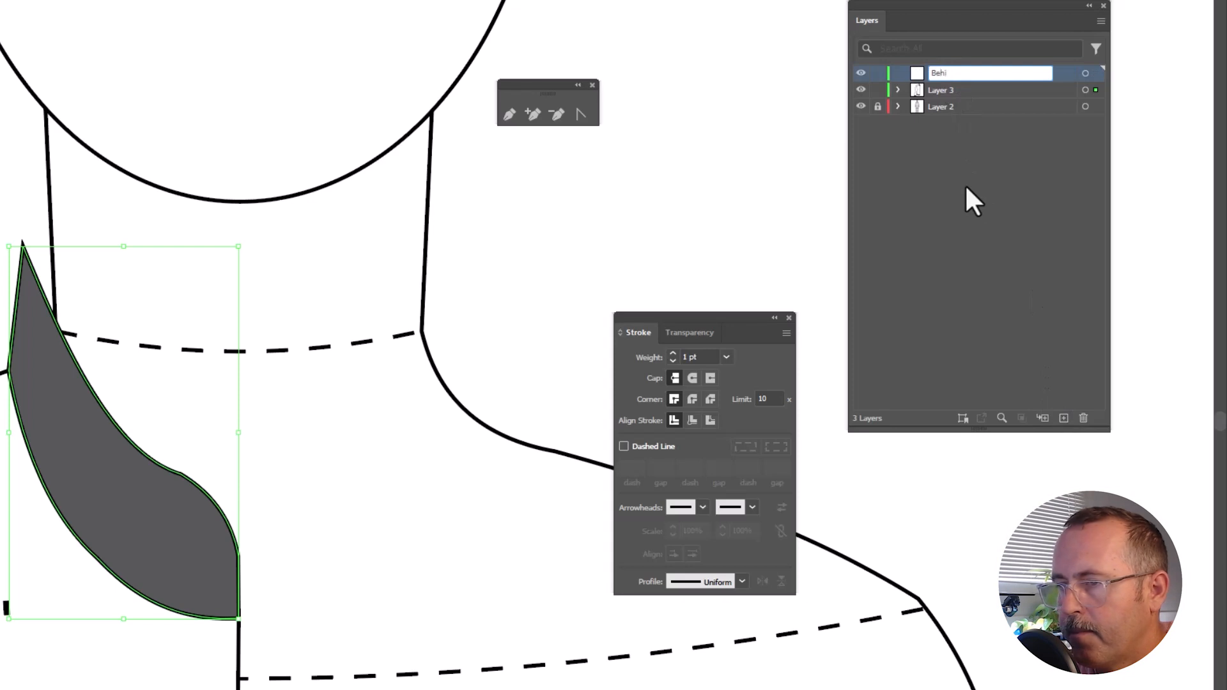
pyautogui.press('Return')
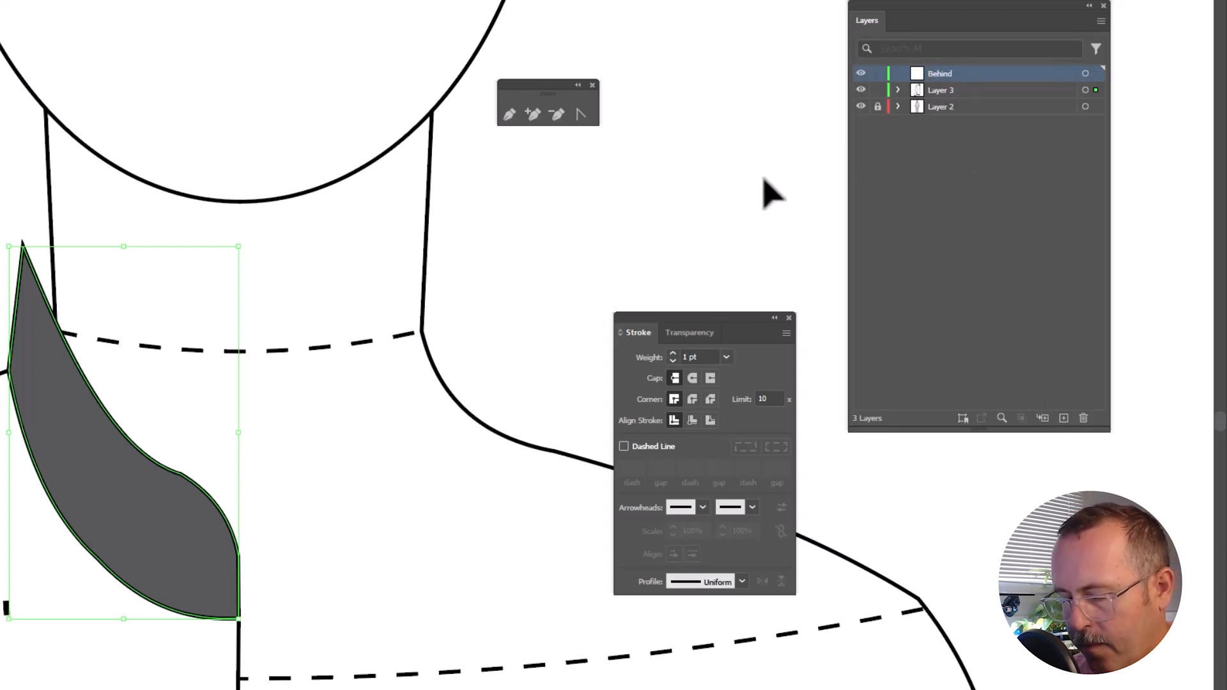
# Step: Draw a closed four-sided back-collar shape on the Behind layer, extending from the collar's upper tip across the side of the neck
pyautogui.click(466, 140)
pyautogui.click(513, 116)
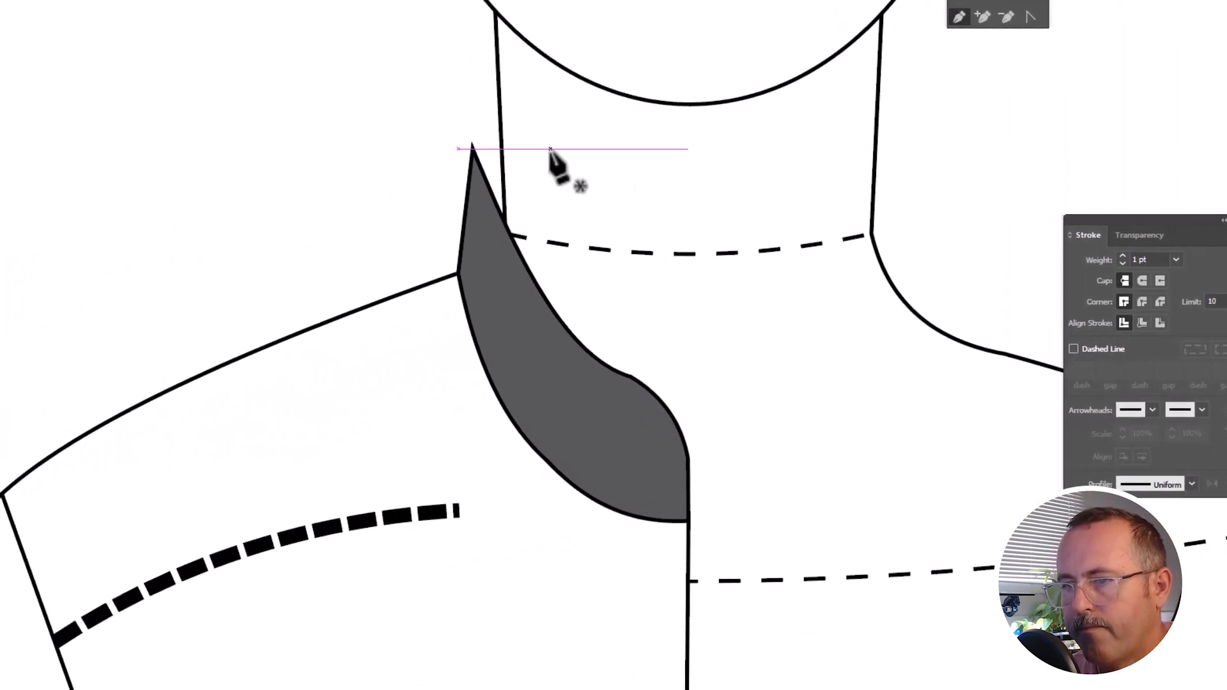
pyautogui.moveTo(550, 148); pyautogui.dragTo(474, 147)
pyautogui.click(472, 143)
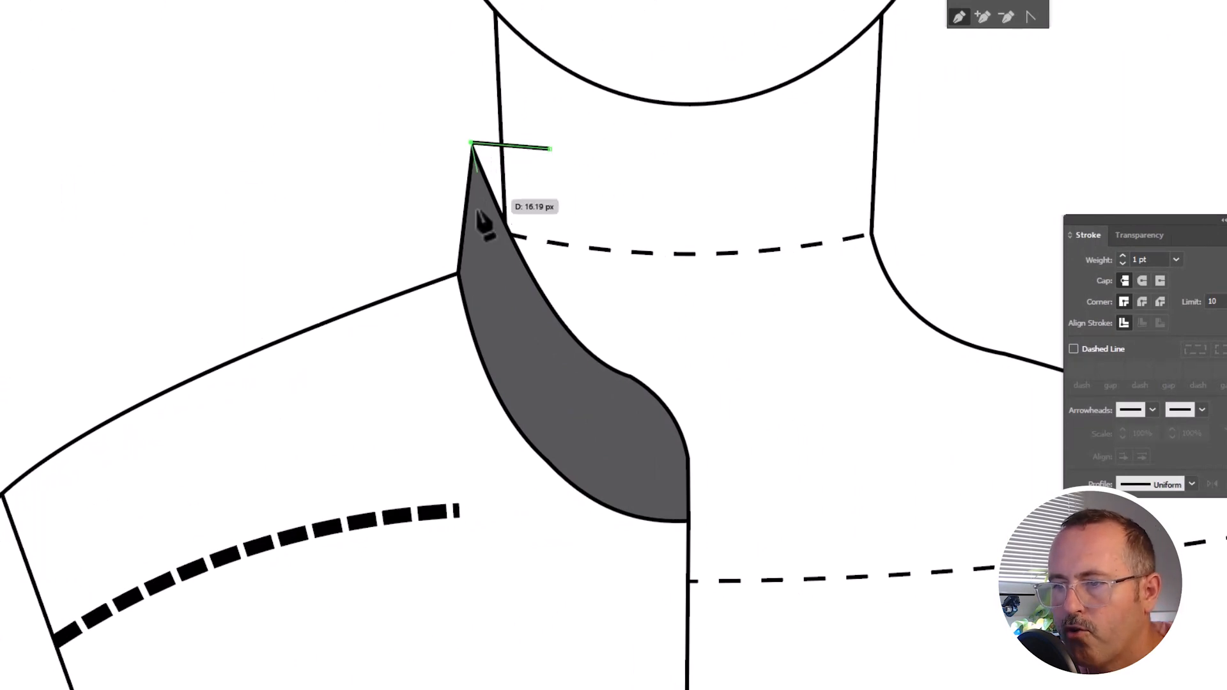
pyautogui.click(461, 240)
pyautogui.click(573, 286)
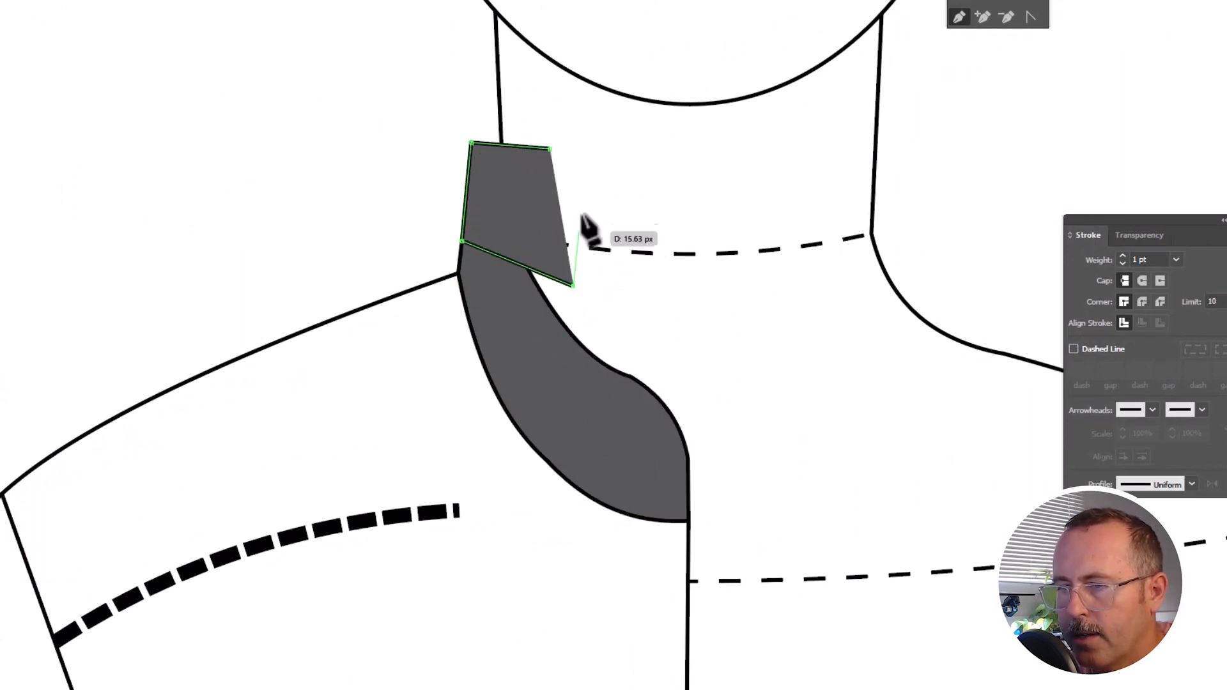
pyautogui.click(550, 149)
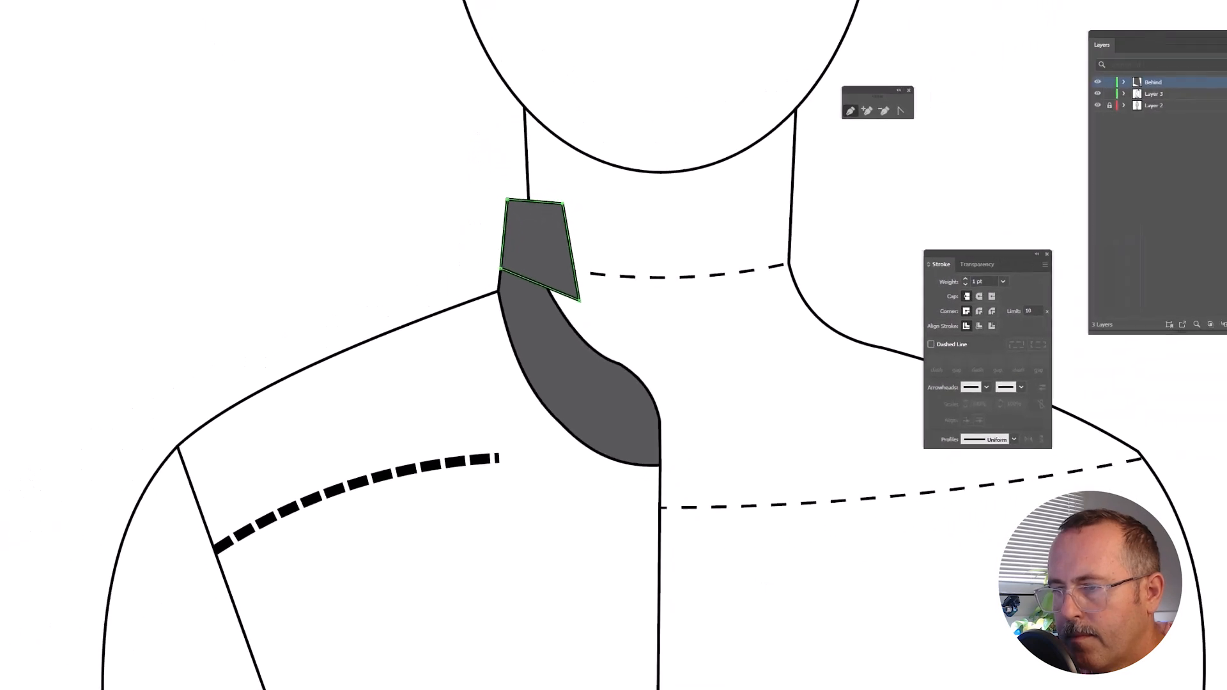
# Step: Fill the back-collar shape with black
pyautogui.click(10, 37)
pyautogui.click(537, 252)
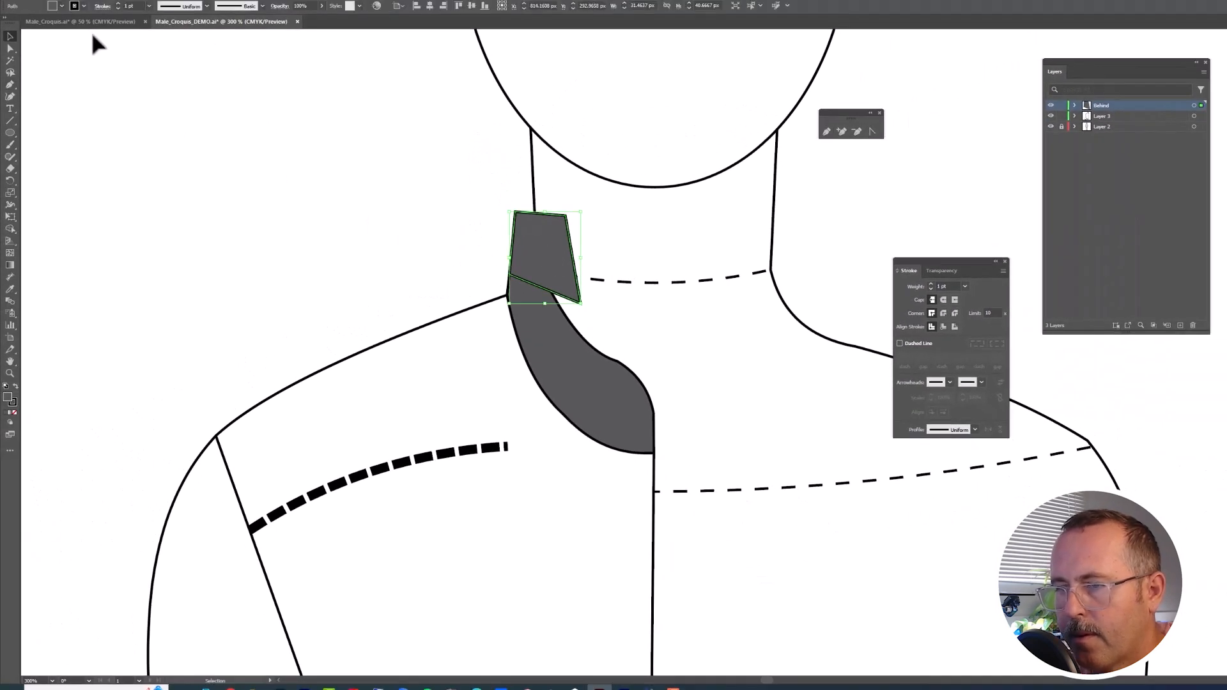
pyautogui.click(62, 6)
pyautogui.click(27, 22)
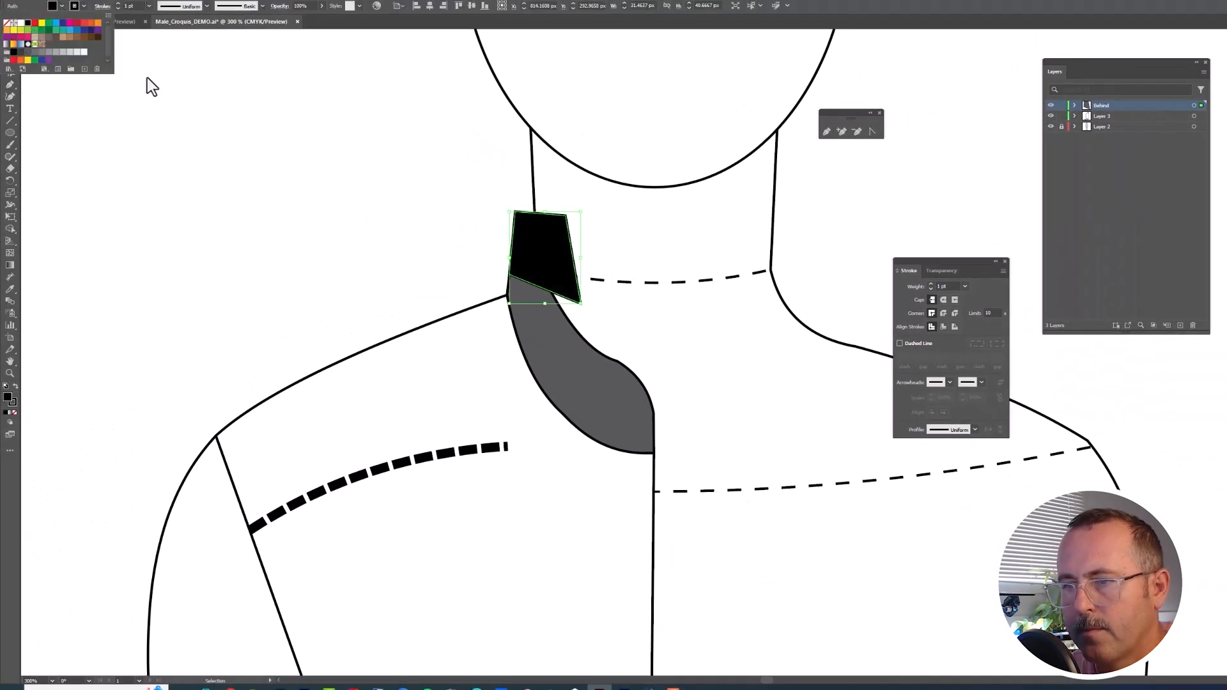
# Step: Move the Behind layer below the croquis layer so that the back collar sits behind the neck
pyautogui.click(1114, 104)
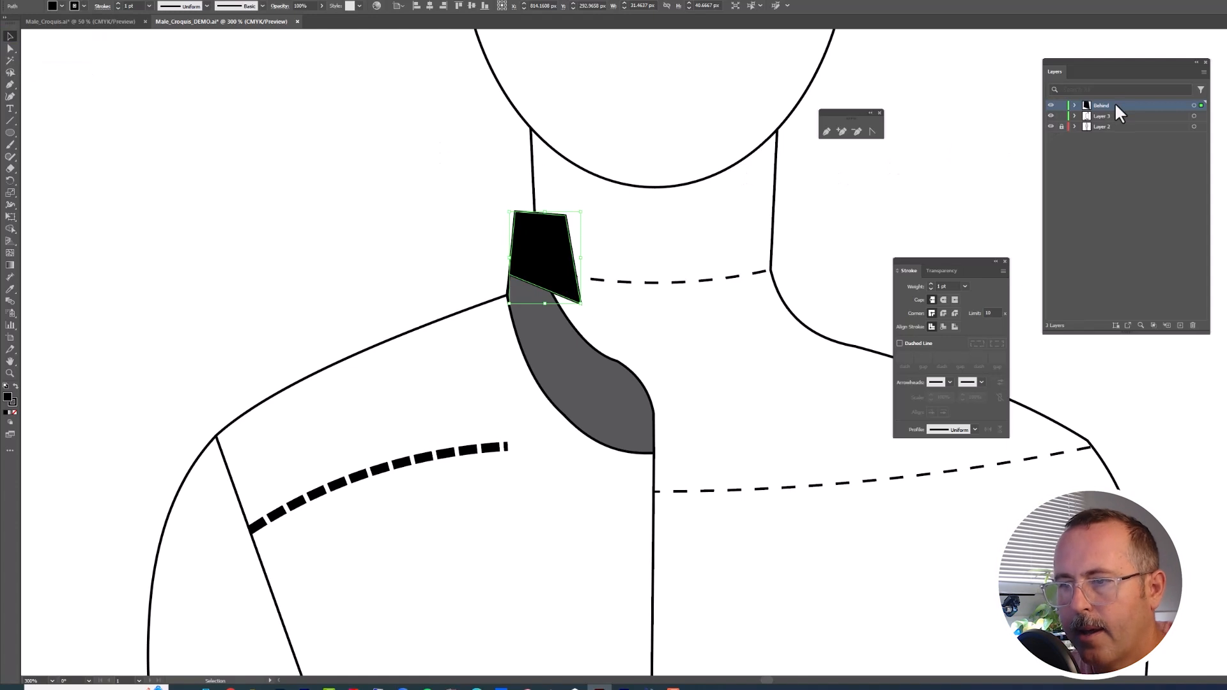
pyautogui.moveTo(1116, 106); pyautogui.dragTo(1118, 131)
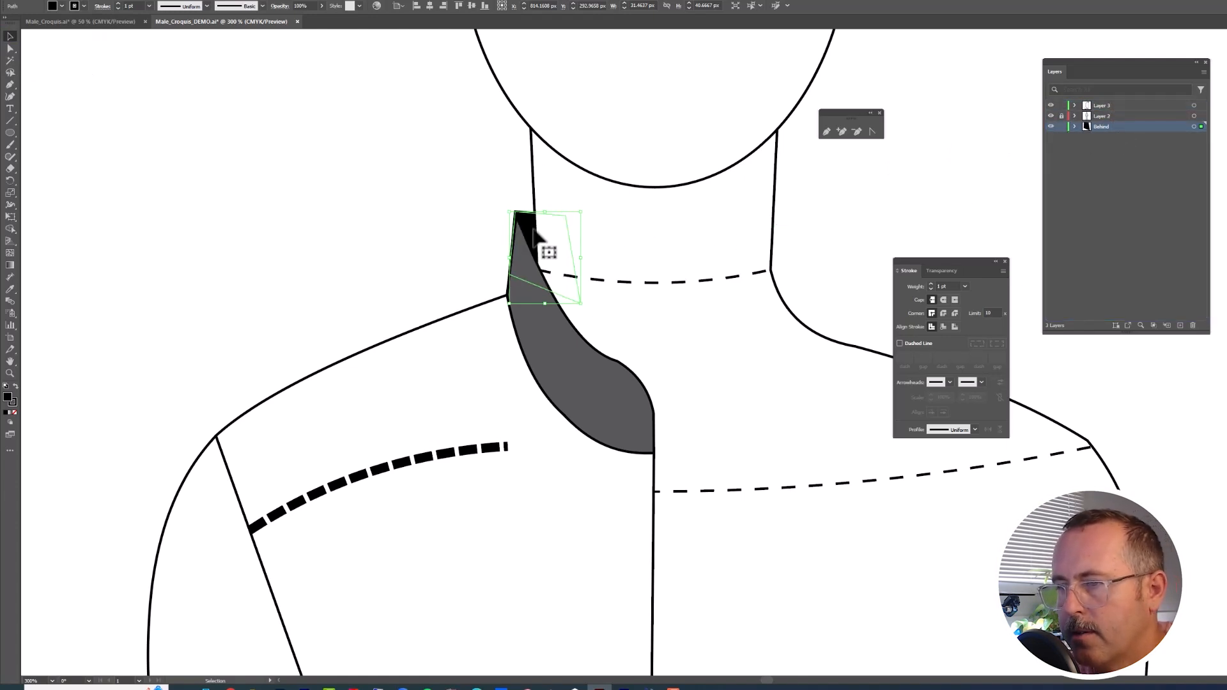
pyautogui.moveTo(535, 232); pyautogui.dragTo(538, 231)
pyautogui.click(458, 233)
pyautogui.hotkey('ctrl', '0')
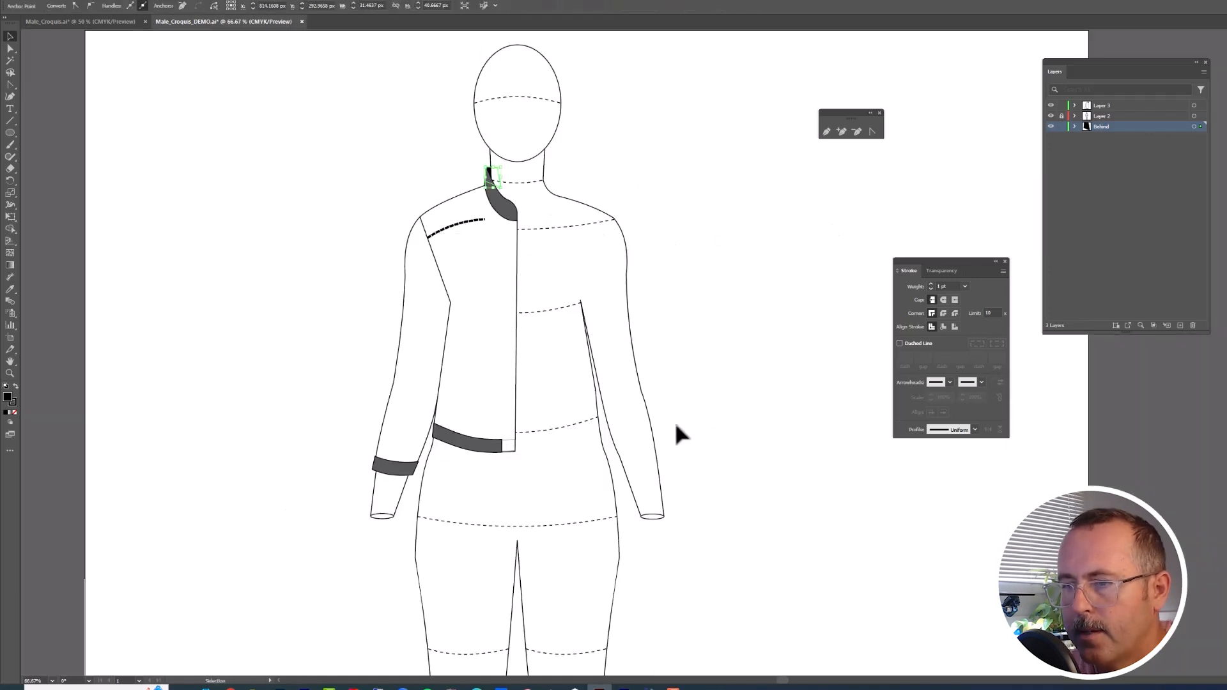
# Step: Select all parts of the half garment, including the back collar, and copy them
pyautogui.moveTo(297, 215); pyautogui.dragTo(294, 211)
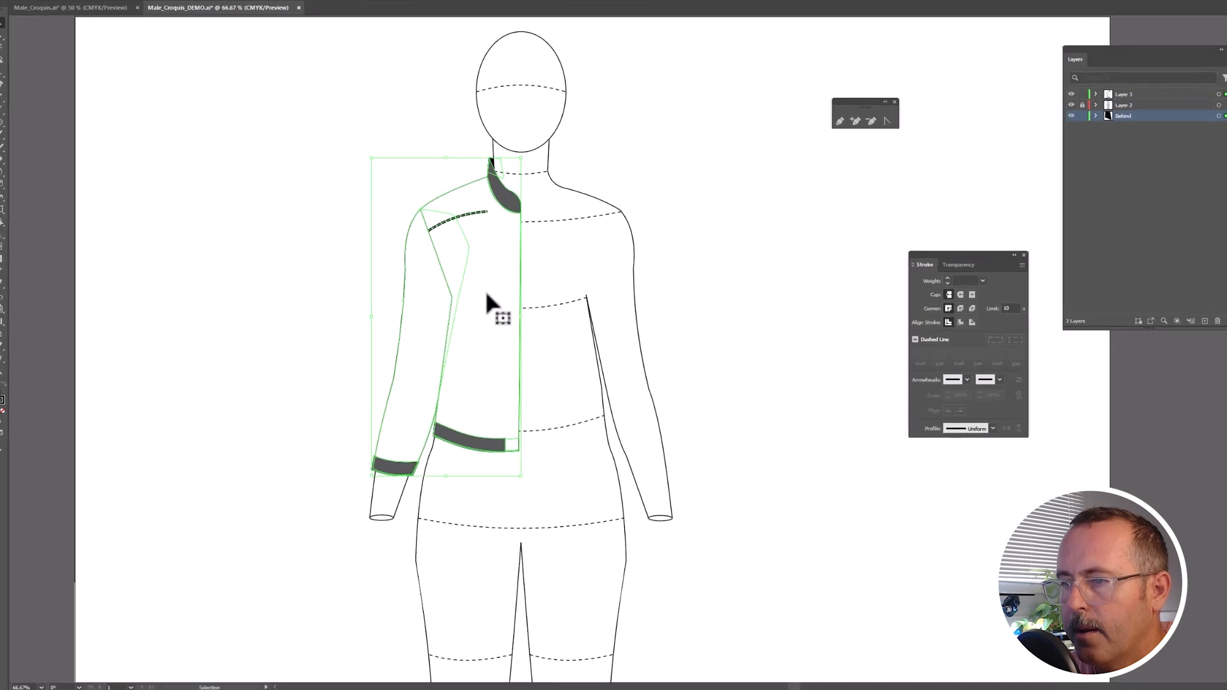
pyautogui.rightClick(486, 311)
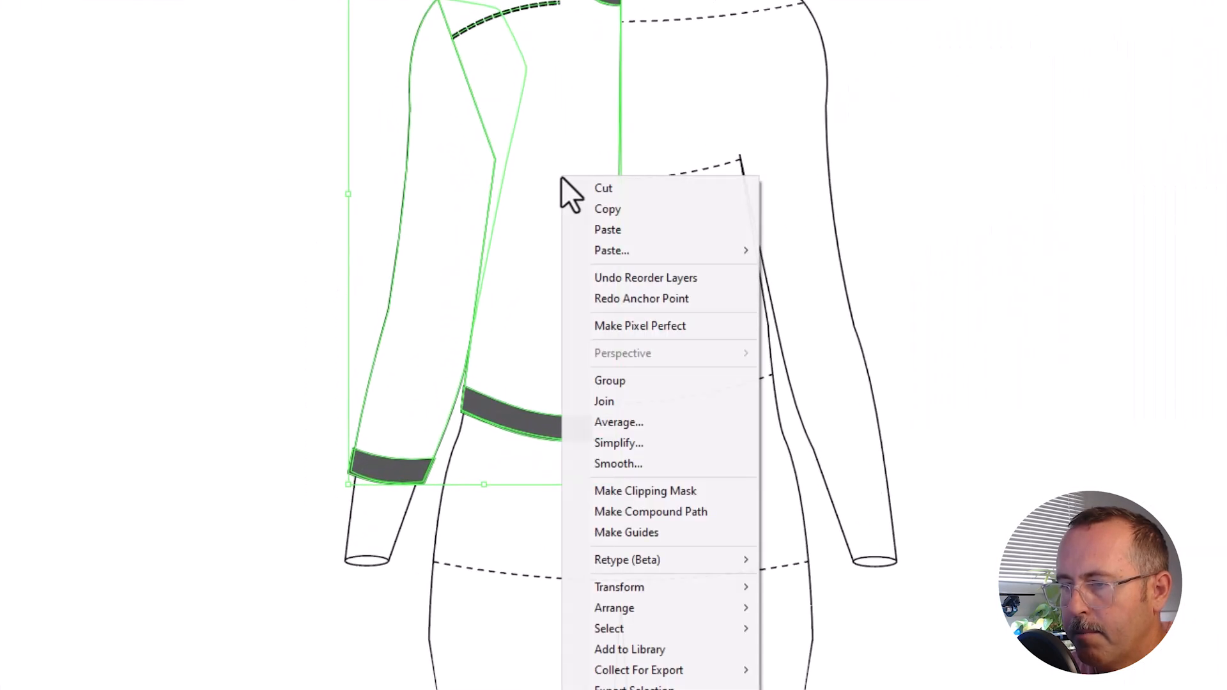
pyautogui.click(603, 211)
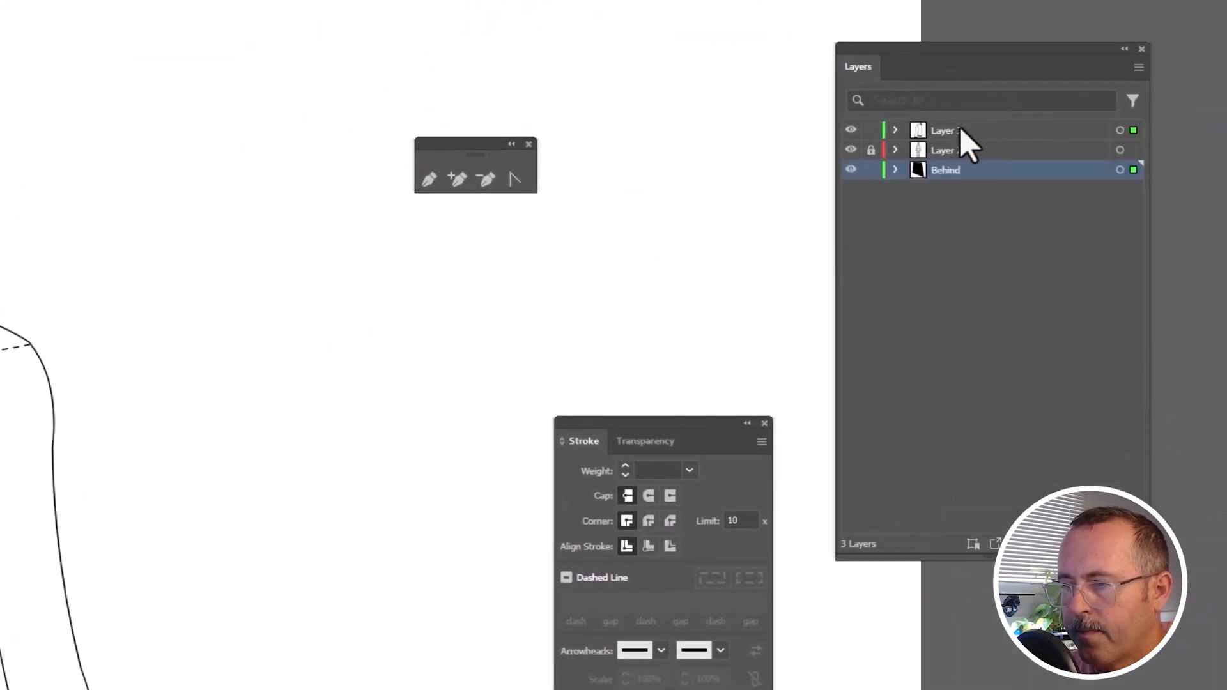
# Step: Make Layer 3 the active layer and paste the copied half garment in place
pyautogui.click(960, 130)
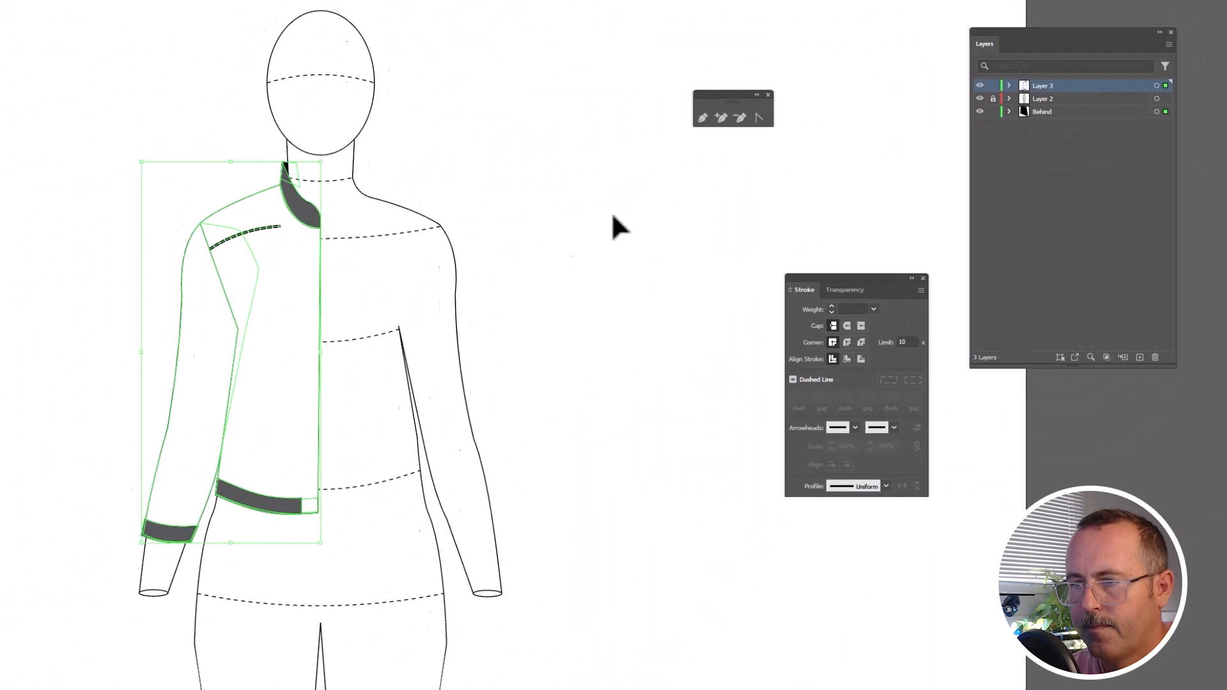
pyautogui.rightClick(273, 324)
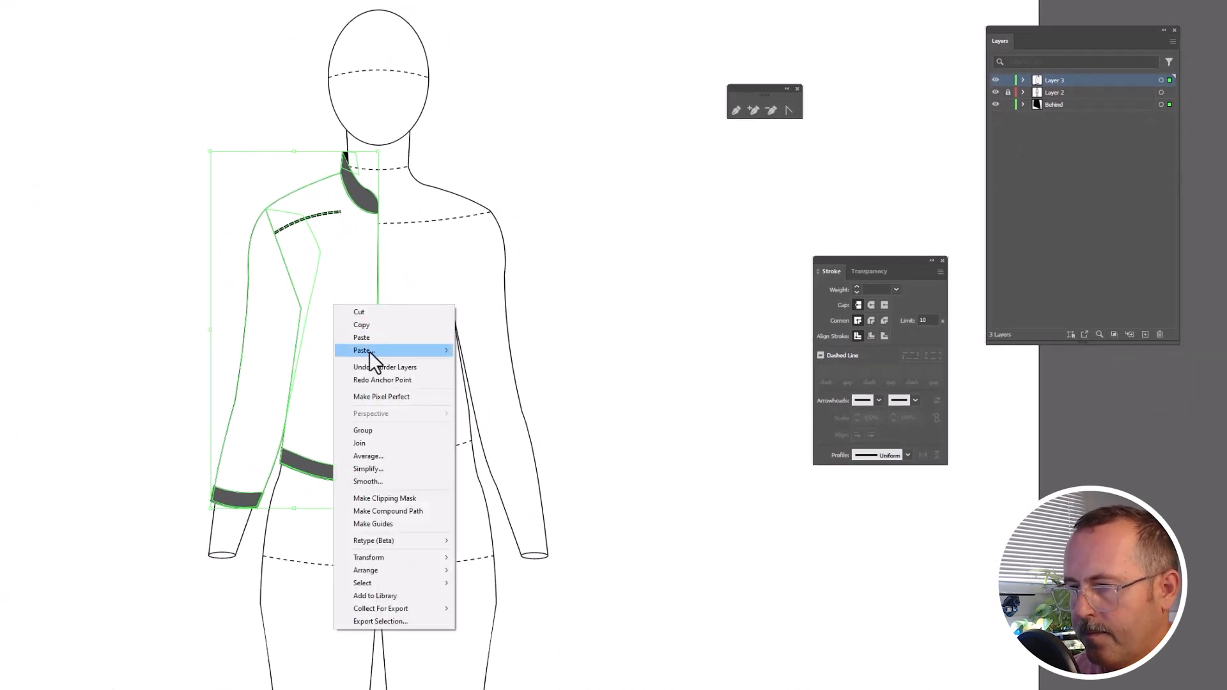
pyautogui.moveTo(369, 351)
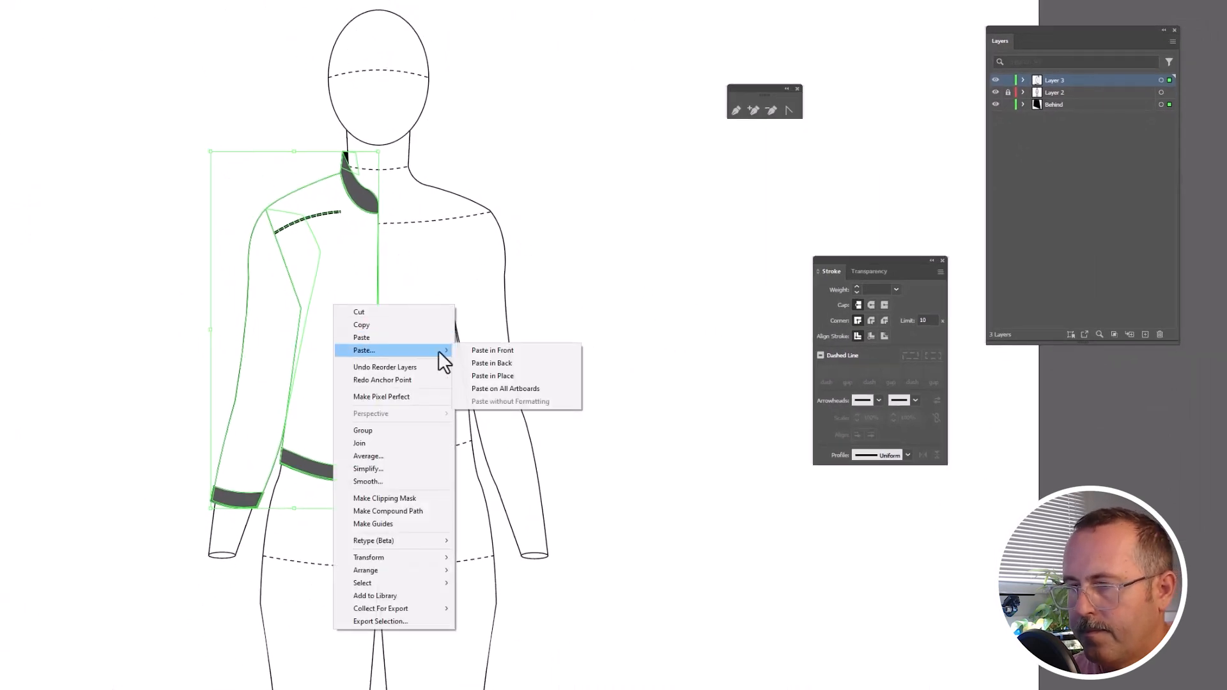
pyautogui.click(513, 377)
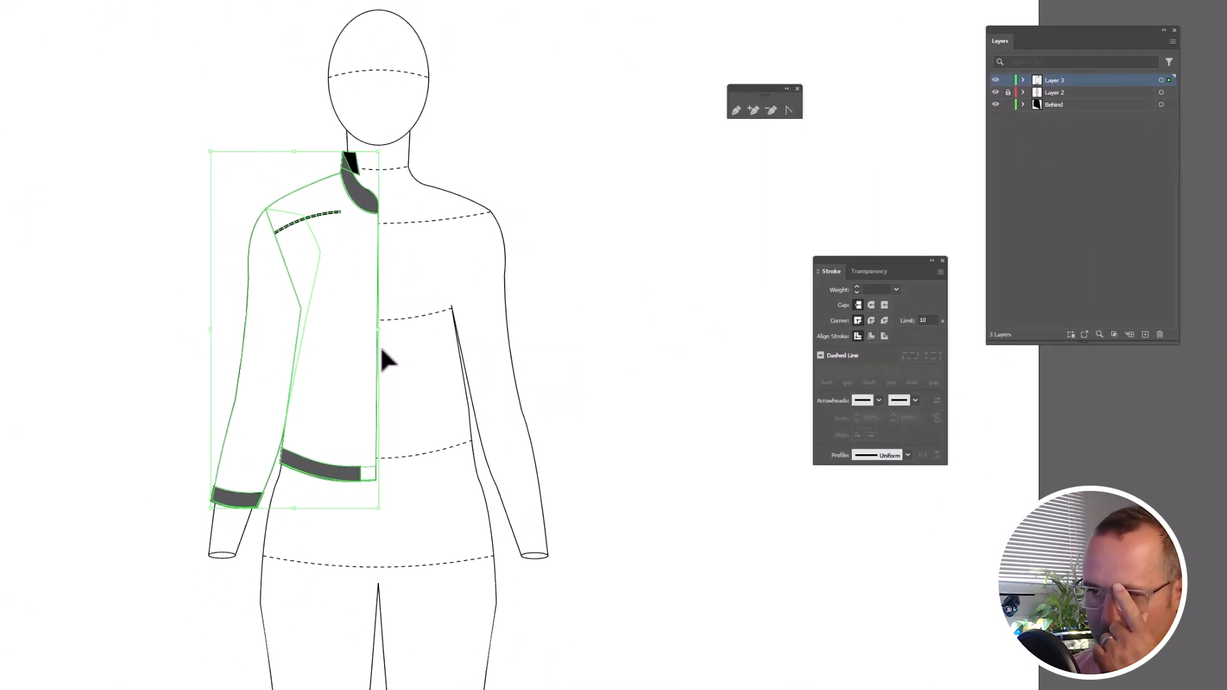
# Step: Reflect the pasted half garment across the vertical axis and move it to the opposite side, meeting the original at the centre front
pyautogui.rightClick(337, 350)
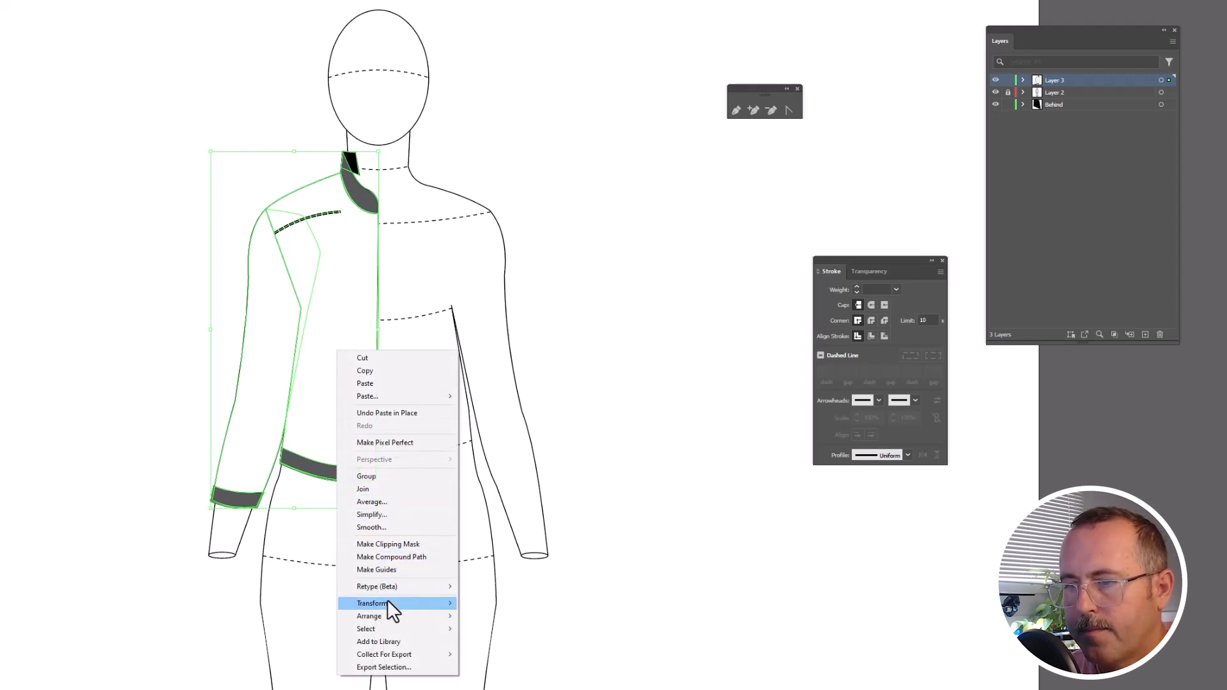
pyautogui.moveTo(387, 601)
pyautogui.click(483, 642)
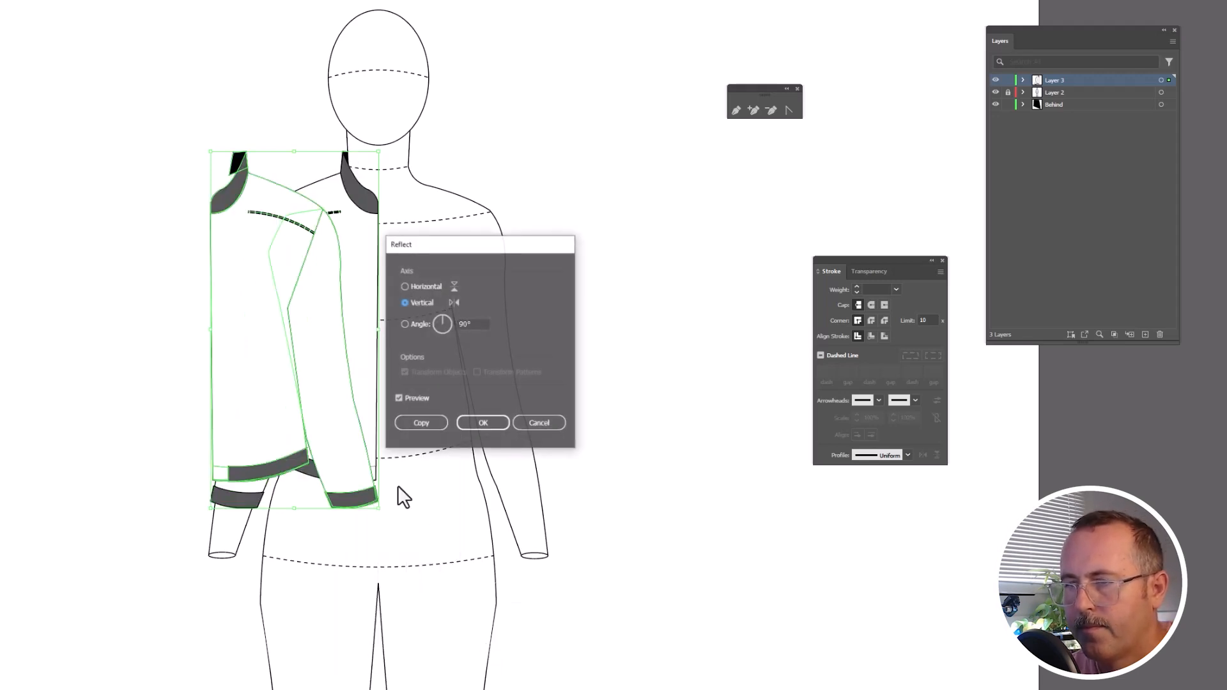
pyautogui.click(486, 425)
pyautogui.moveTo(290, 362); pyautogui.dragTo(428, 341)
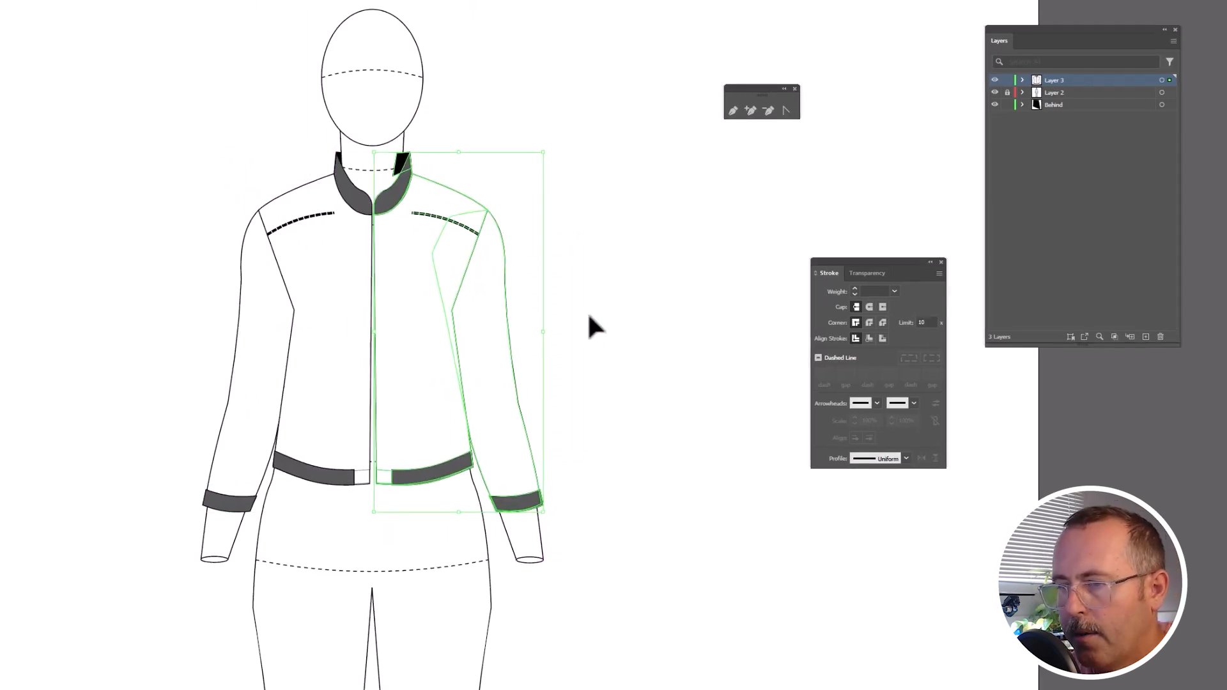
# Step: Move the mirrored half's black back collar piece from Layer 3 into the Behind layer
pyautogui.click(407, 164)
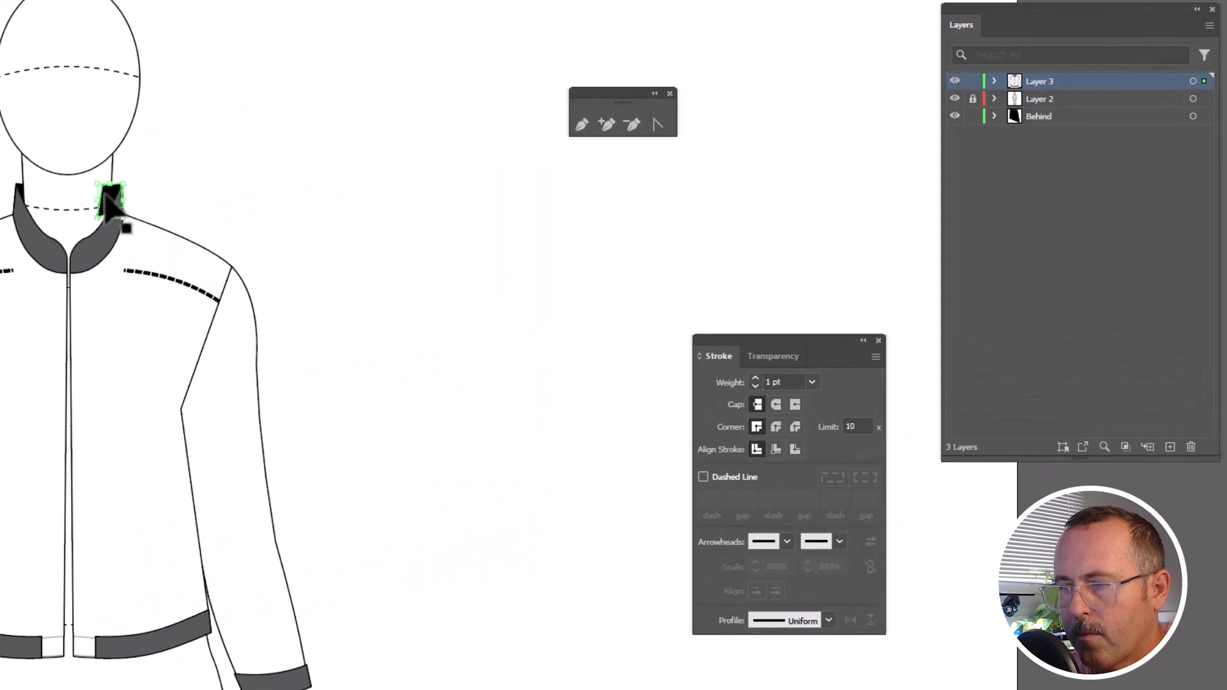
pyautogui.click(993, 81)
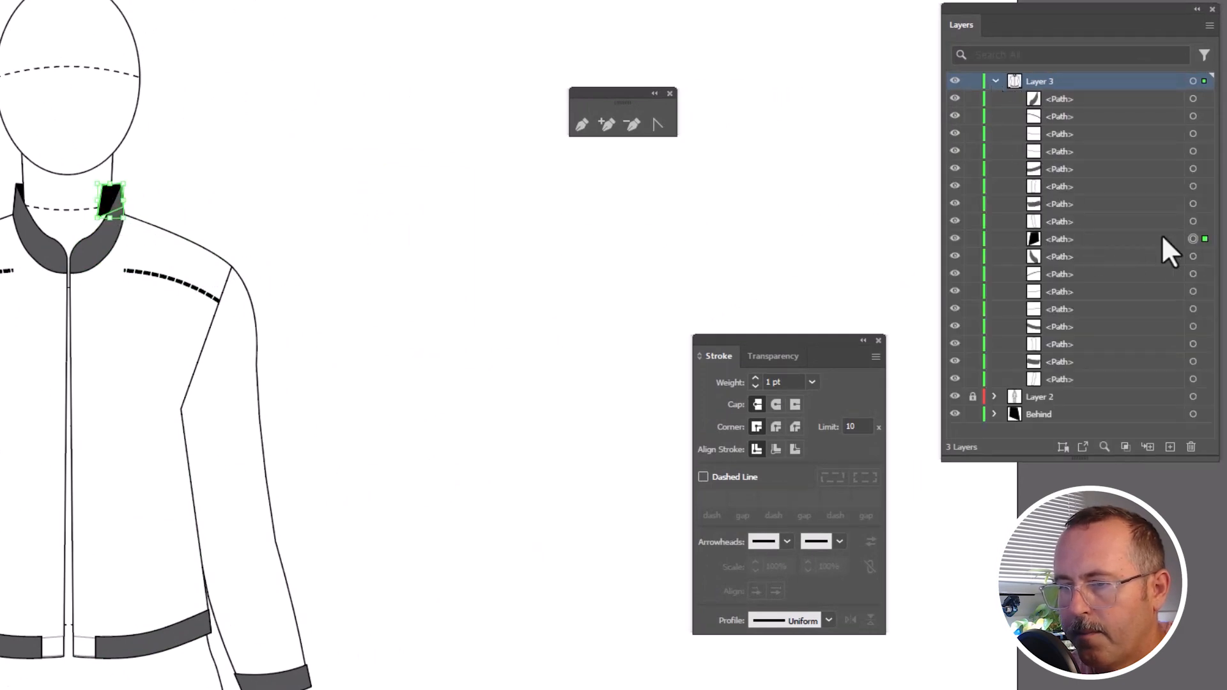
pyautogui.click(1074, 239)
pyautogui.moveTo(1063, 332); pyautogui.dragTo(1050, 420)
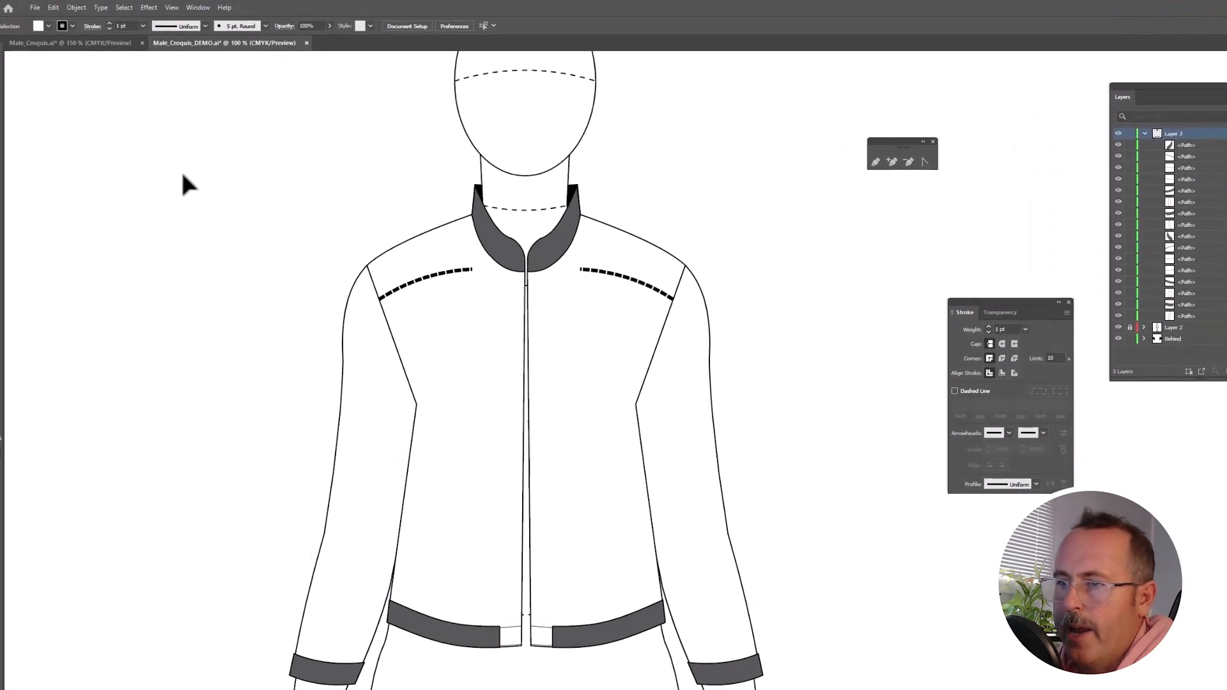
# Step: Convert the mirrored front panel's anchor at the collar base to smooth and adjust both handles separately to curve the front opening
pyautogui.click(9, 74)
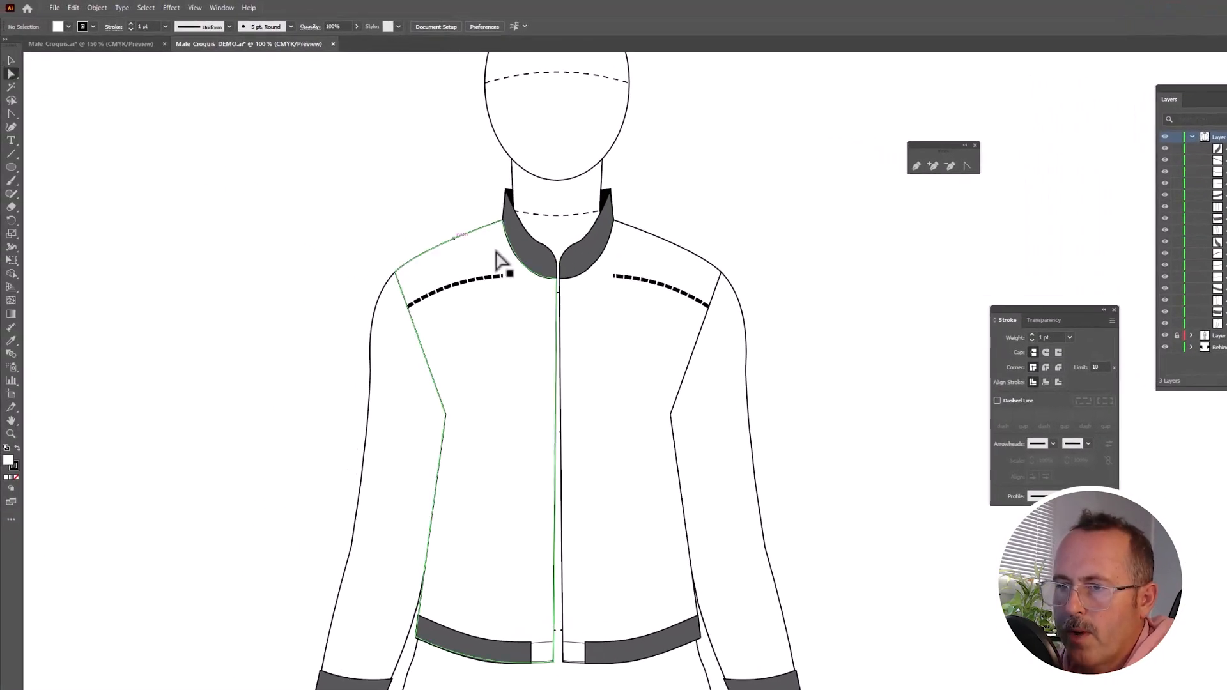
pyautogui.scroll(4, 562, 280)
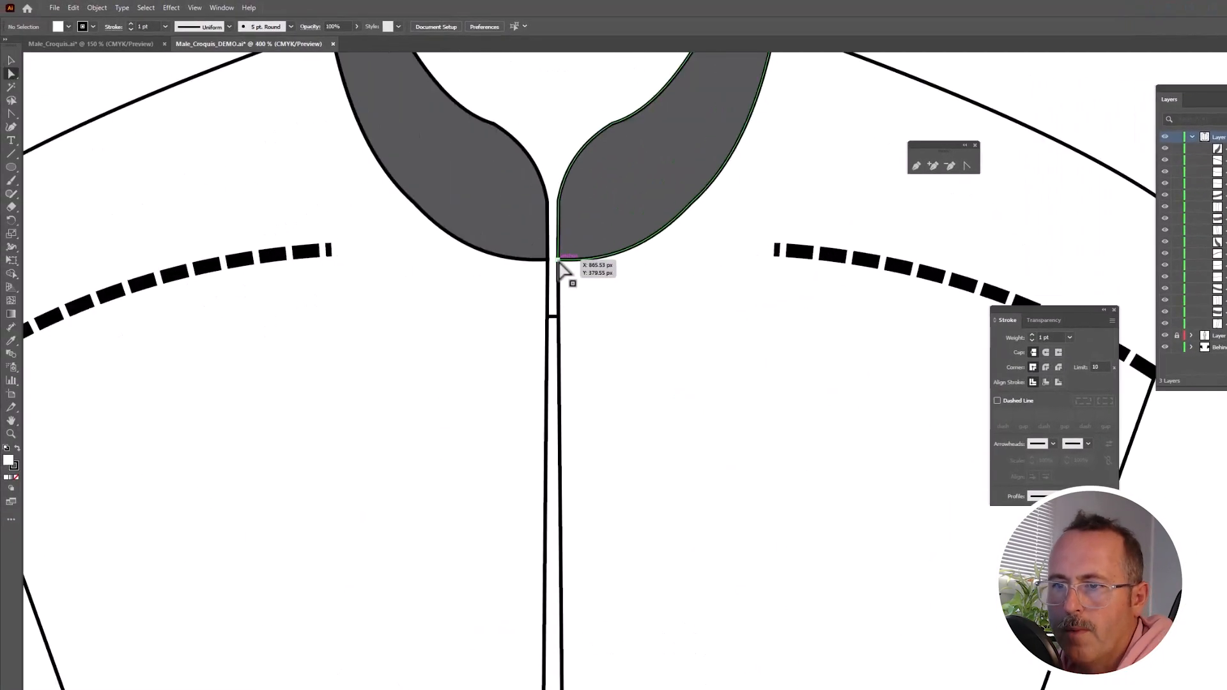
pyautogui.click(559, 261)
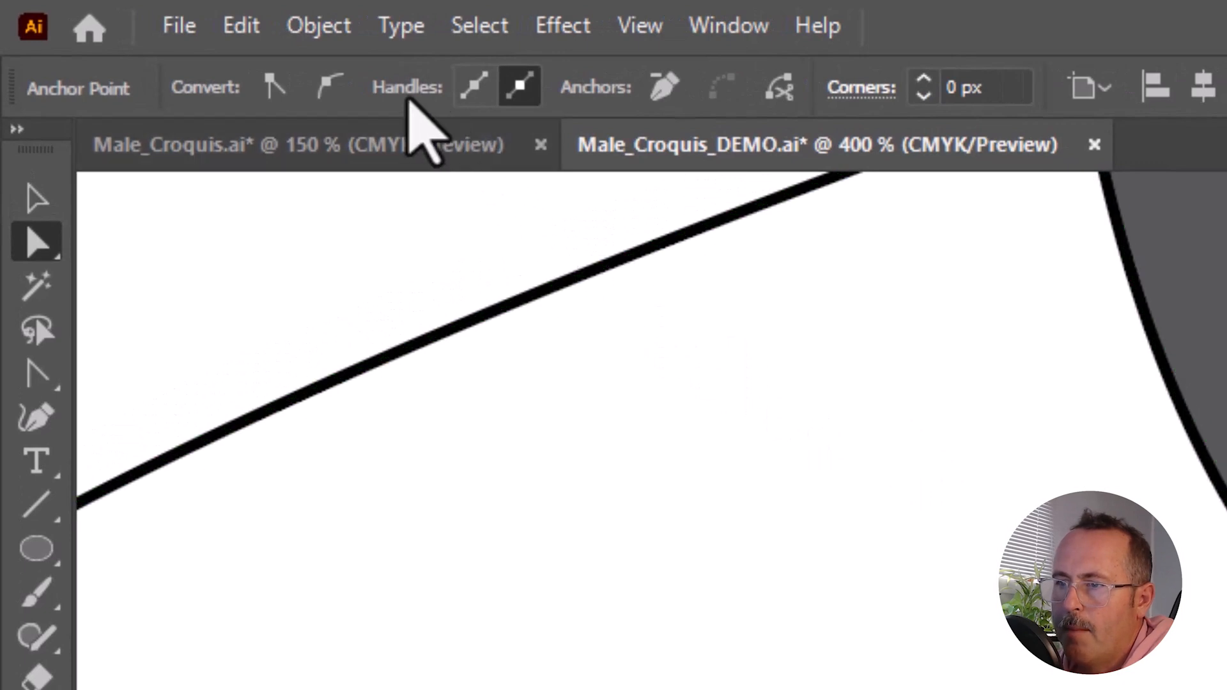
pyautogui.click(335, 72)
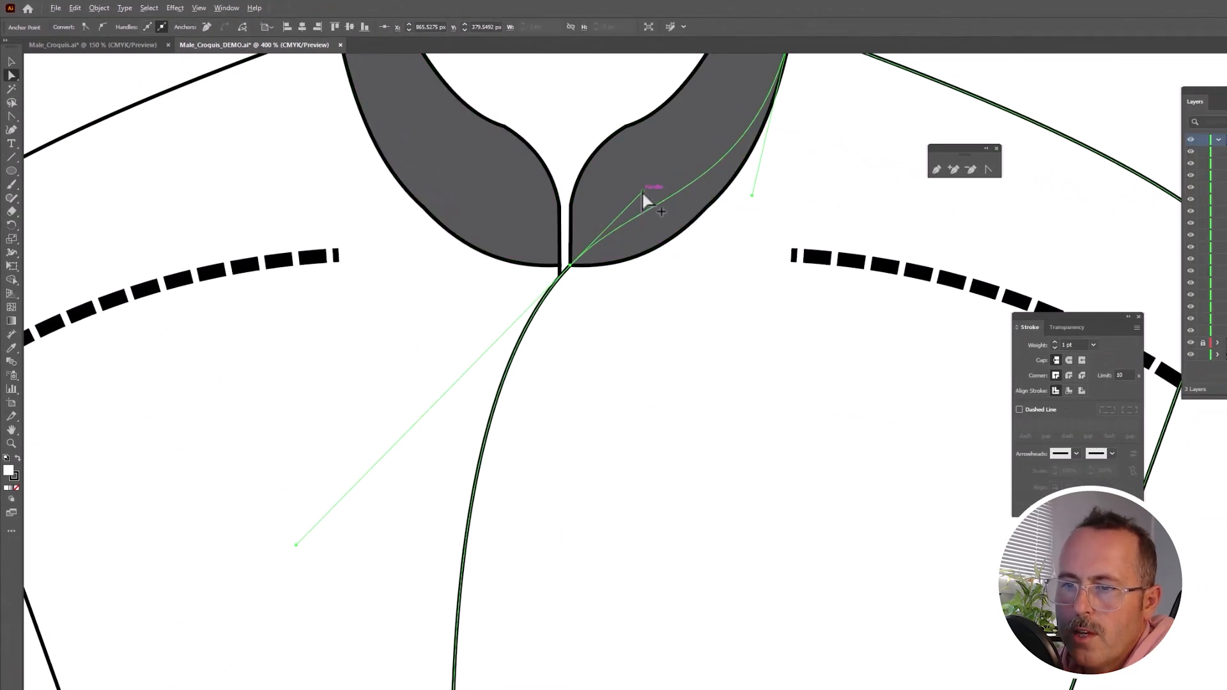
pyautogui.moveTo(642, 191); pyautogui.dragTo(639, 275)
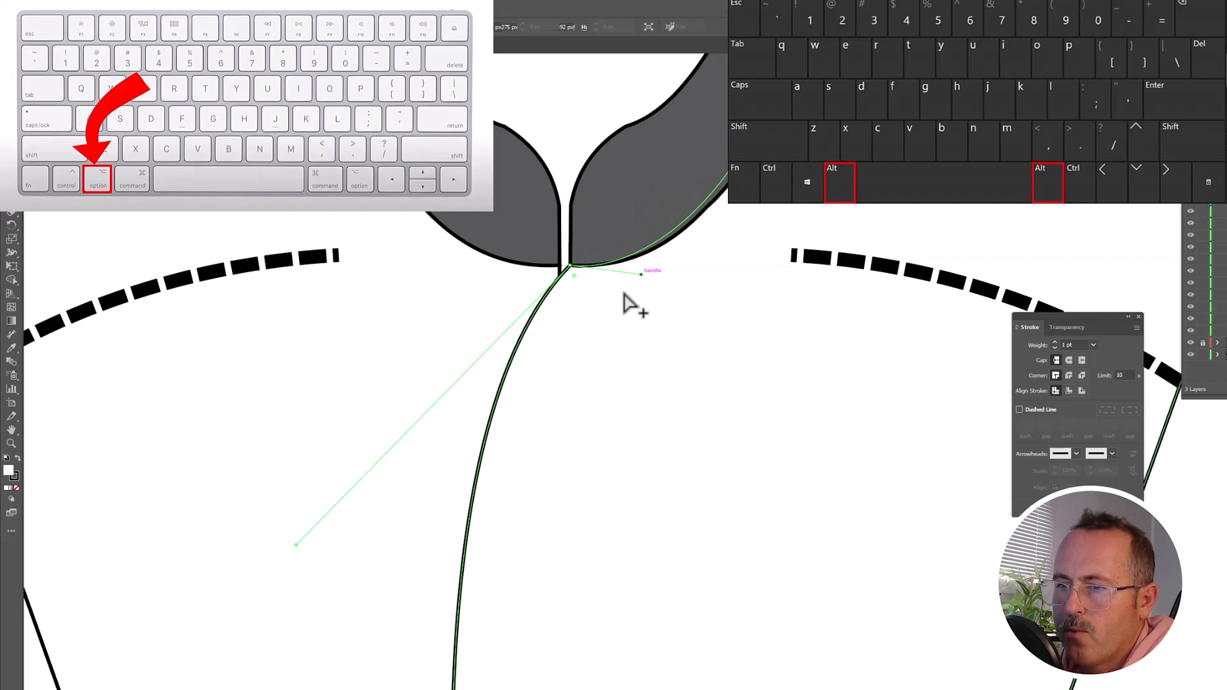
pyautogui.moveTo(295, 548); pyautogui.dragTo(697, 538)
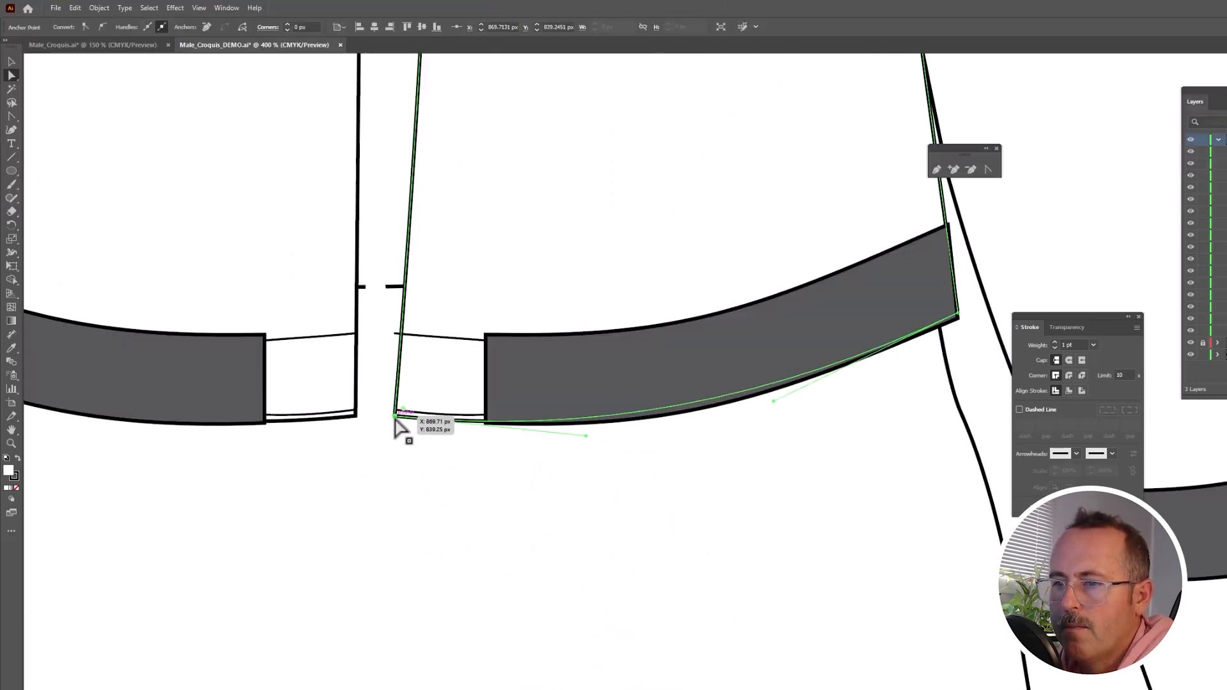
# Step: Shift the mirrored front panel's lower centre anchor away from the centre, convert it to smooth and realign its handle with the hem
pyautogui.moveTo(400, 420); pyautogui.dragTo(506, 423)
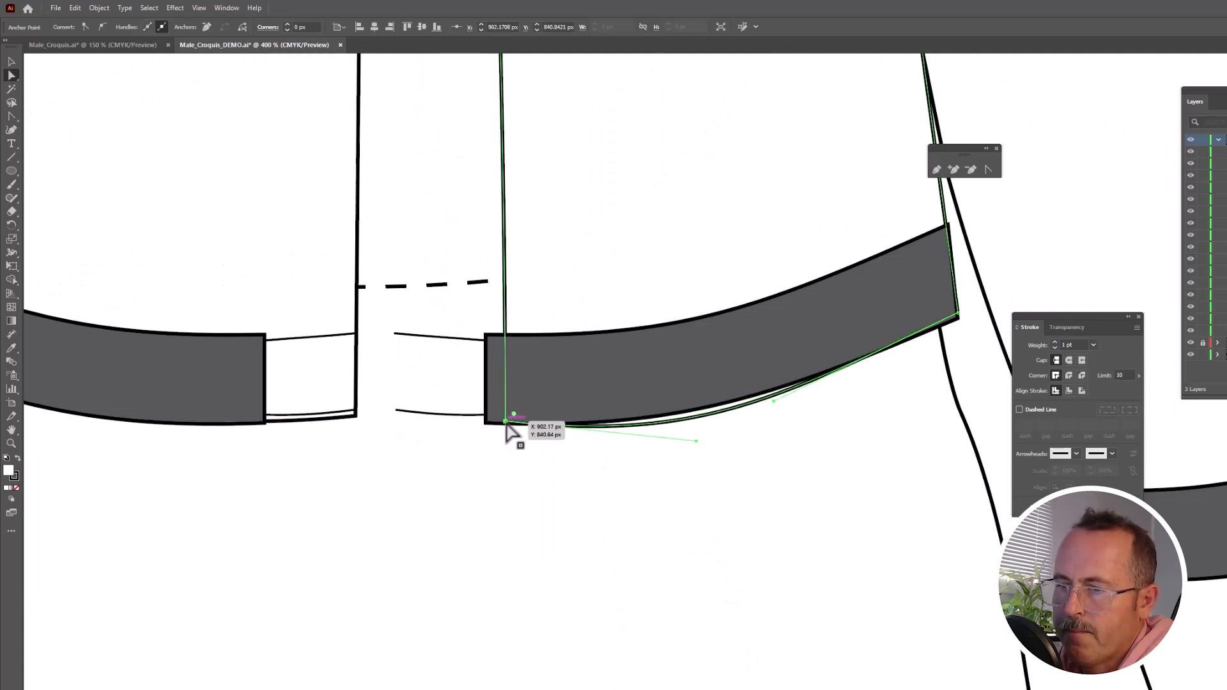
pyautogui.click(101, 23)
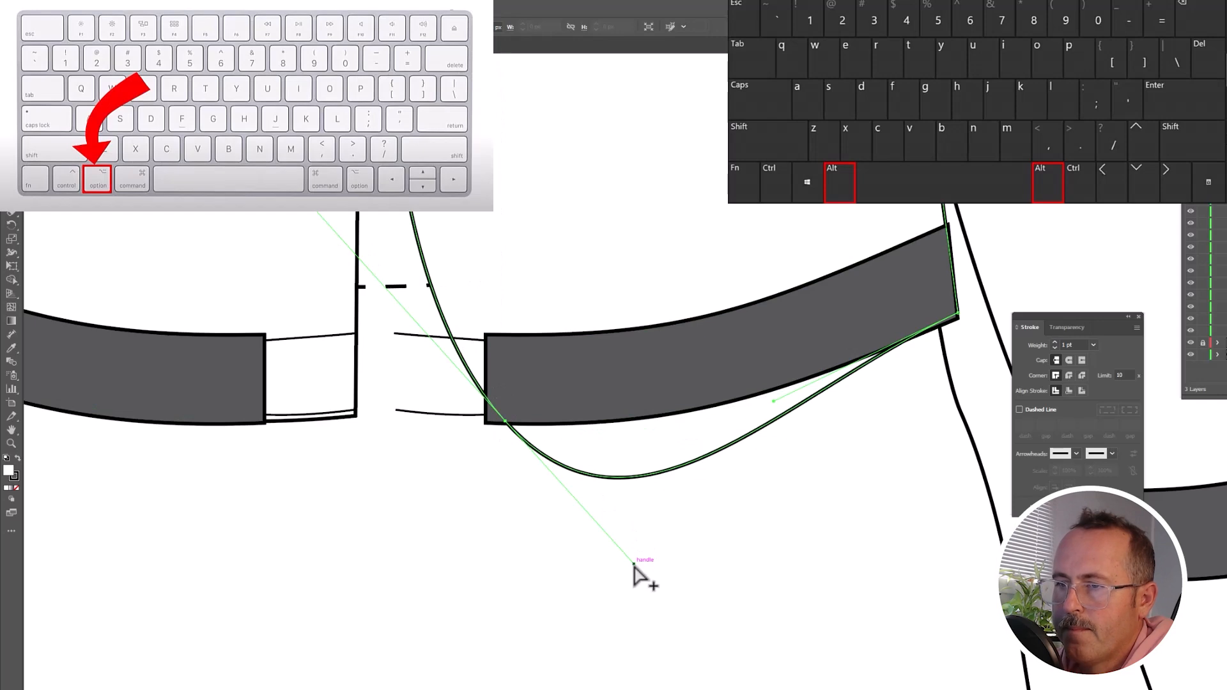
pyautogui.moveTo(633, 563); pyautogui.dragTo(634, 422)
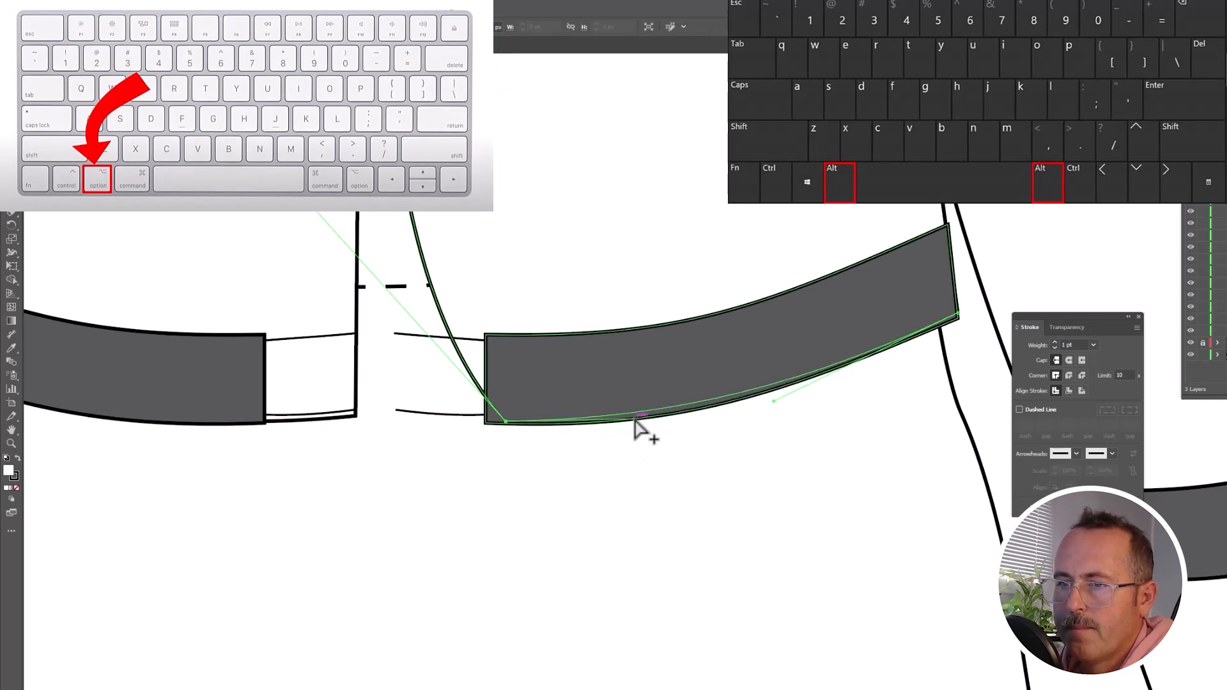
pyautogui.scroll(-2, 638, 424)
# Step: Shift the mirrored waistband's two front corners away from the centre and adjust their handles to follow the hem curve
pyautogui.moveTo(514, 356); pyautogui.dragTo(608, 354)
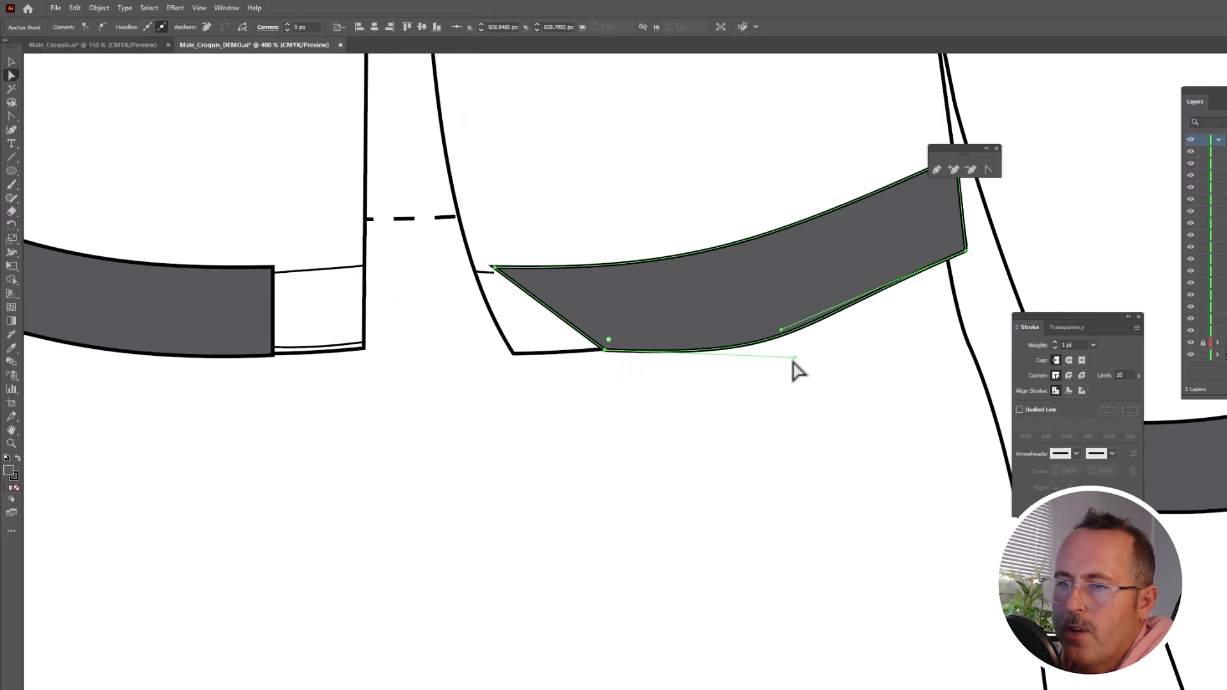
pyautogui.moveTo(795, 358); pyautogui.dragTo(770, 338)
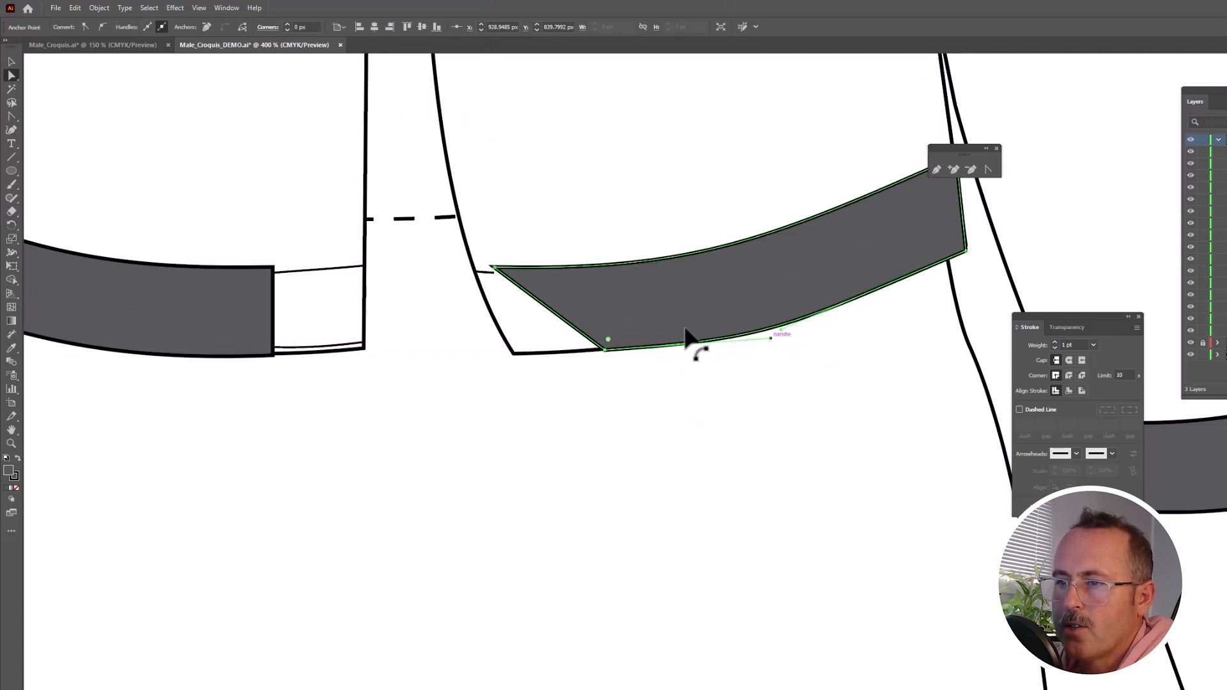
pyautogui.moveTo(494, 268); pyautogui.dragTo(578, 269)
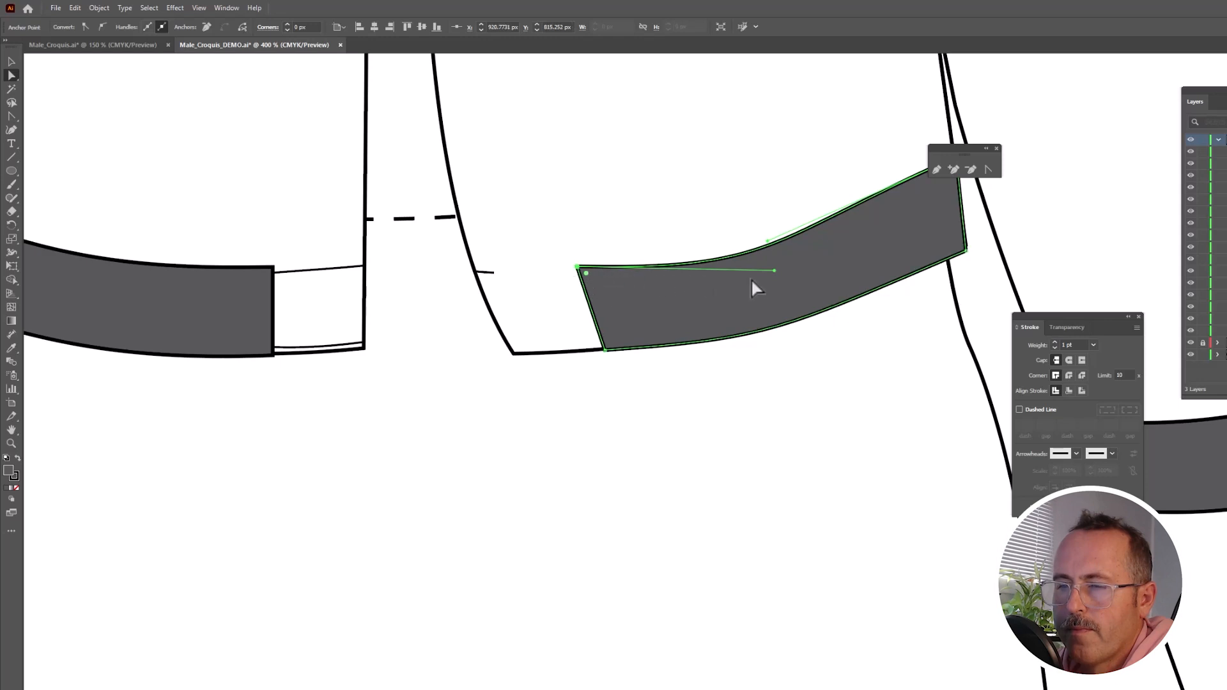
pyautogui.moveTo(773, 271); pyautogui.dragTo(728, 259)
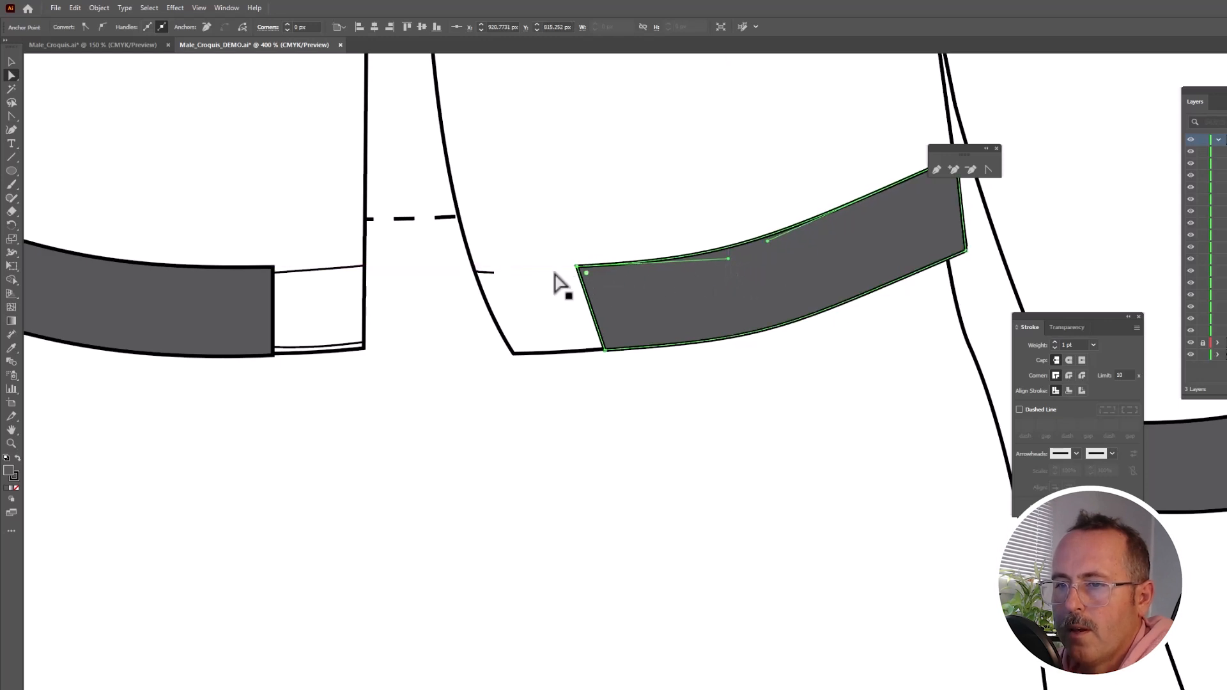
# Step: Extend the thin stitch line at the front of the mirrored waistband to meet the reshaped grey band
pyautogui.click(492, 276)
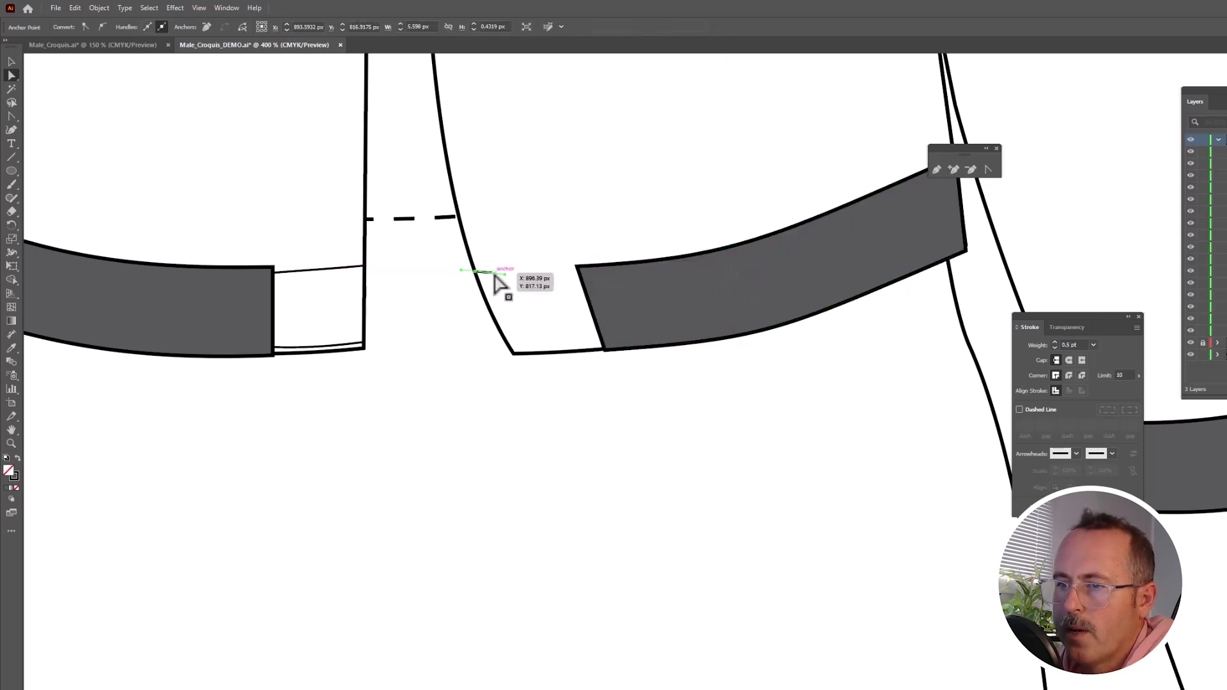
pyautogui.moveTo(494, 275); pyautogui.dragTo(559, 343)
pyautogui.hotkey('ctrl', '1')
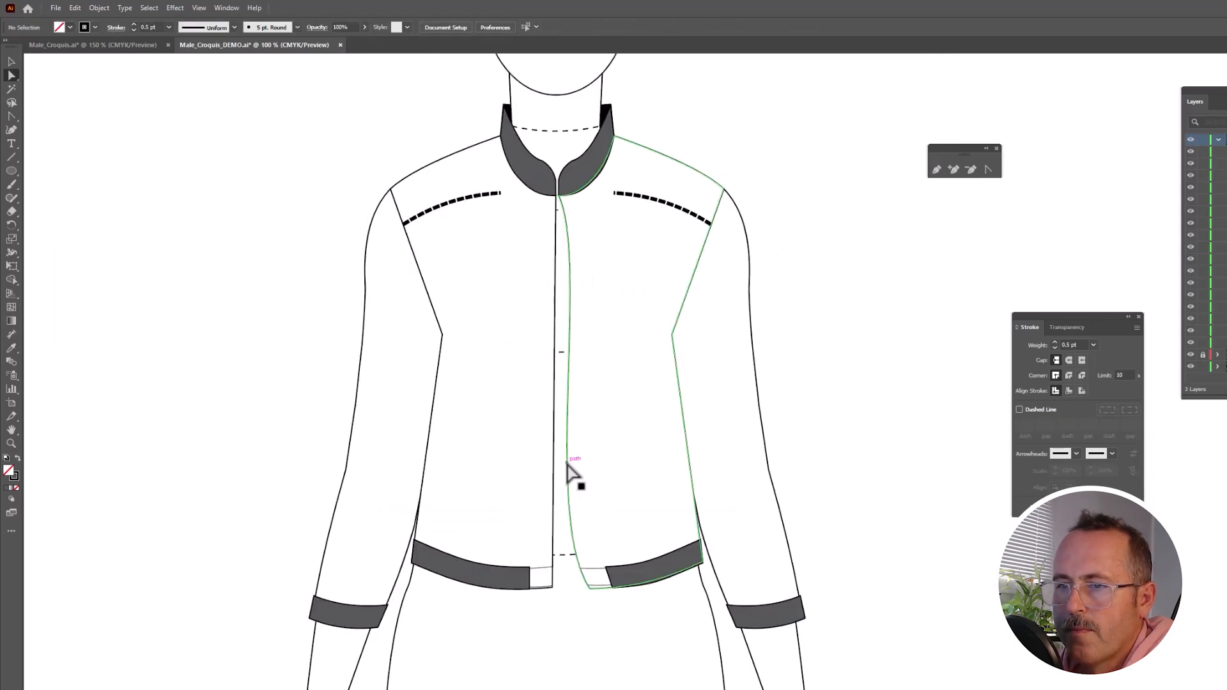
# Step: Copy only the curved front edge segment of the mirrored panel and paste it as separate lines
pyautogui.click(568, 467)
pyautogui.rightClick(568, 447)
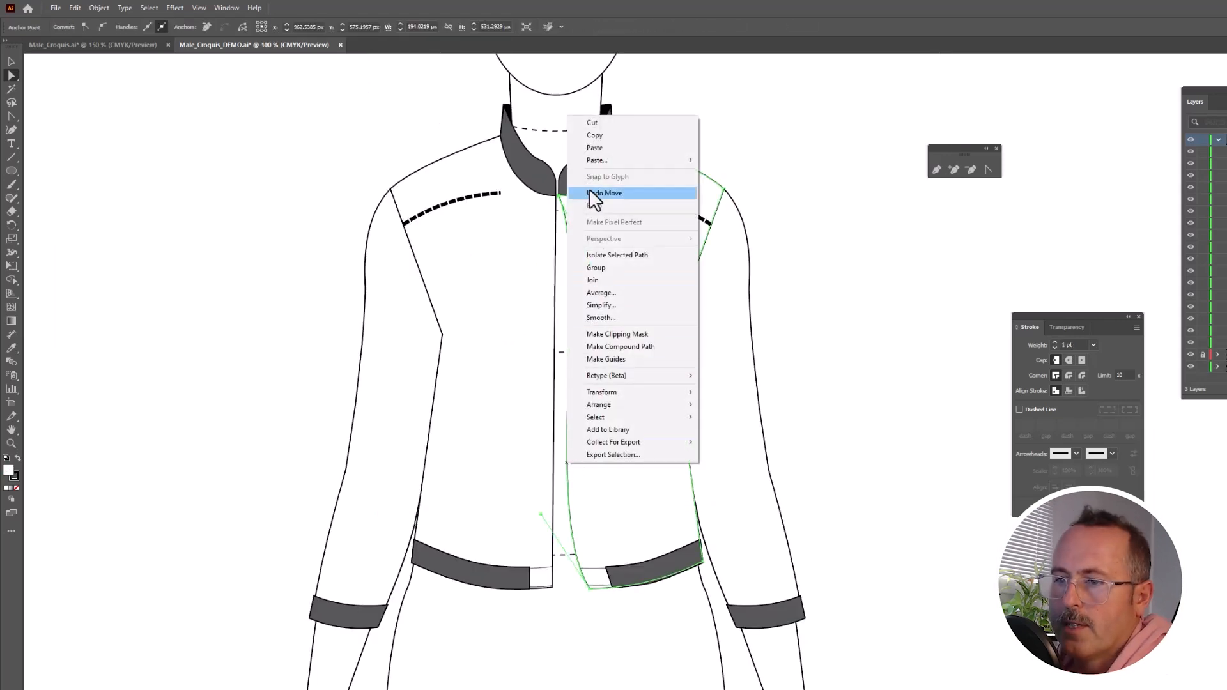
pyautogui.click(591, 135)
pyautogui.rightClick(575, 325)
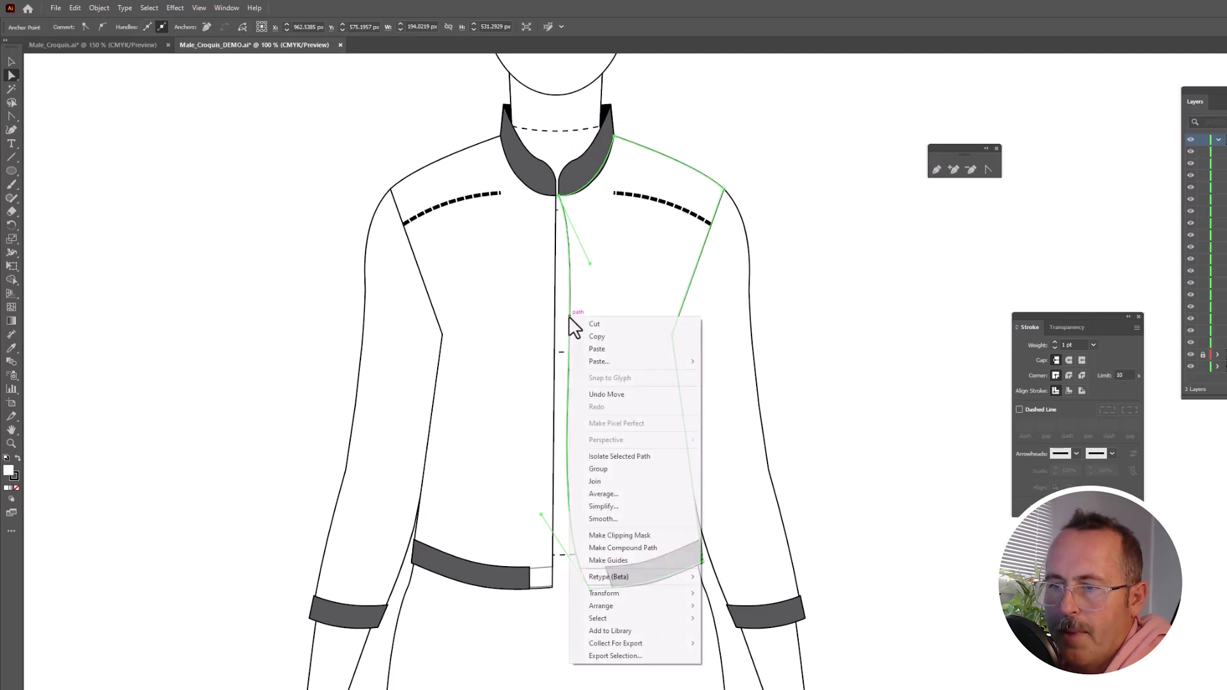
pyautogui.click(596, 352)
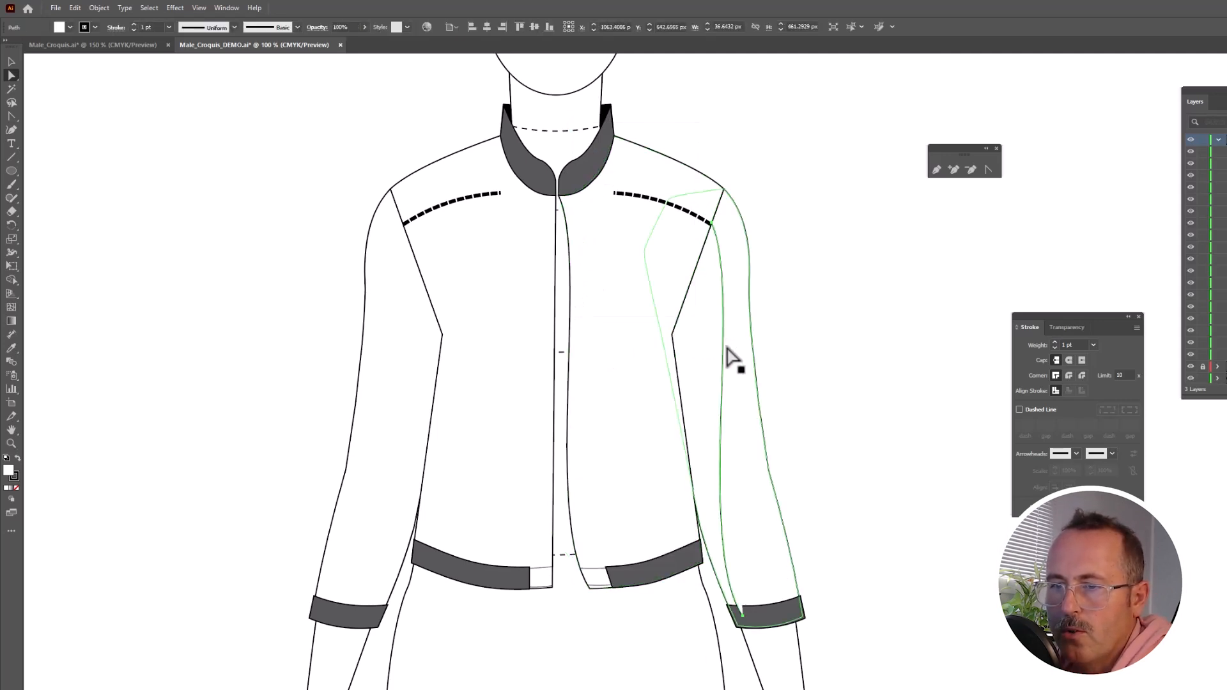
# Step: Place two pasted edge lines side by side outside one sleeve, and a third outside the opposite sleeve with a dashed stroke
pyautogui.moveTo(725, 356); pyautogui.dragTo(273, 320)
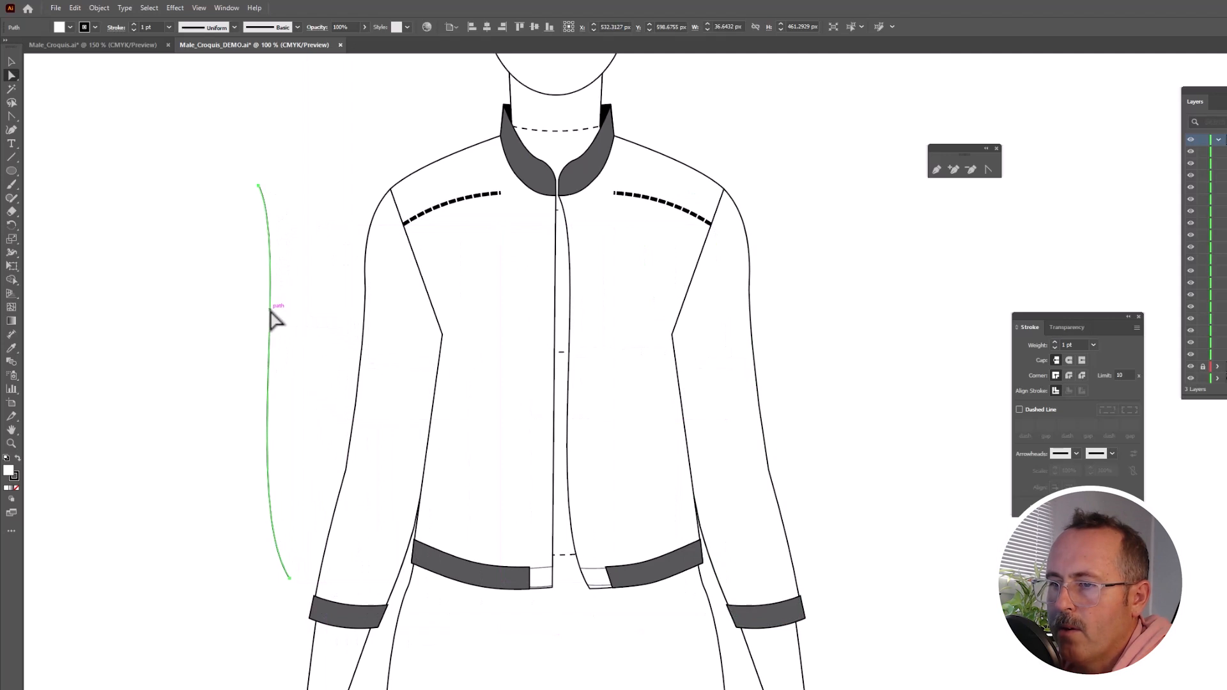
pyautogui.click(724, 377)
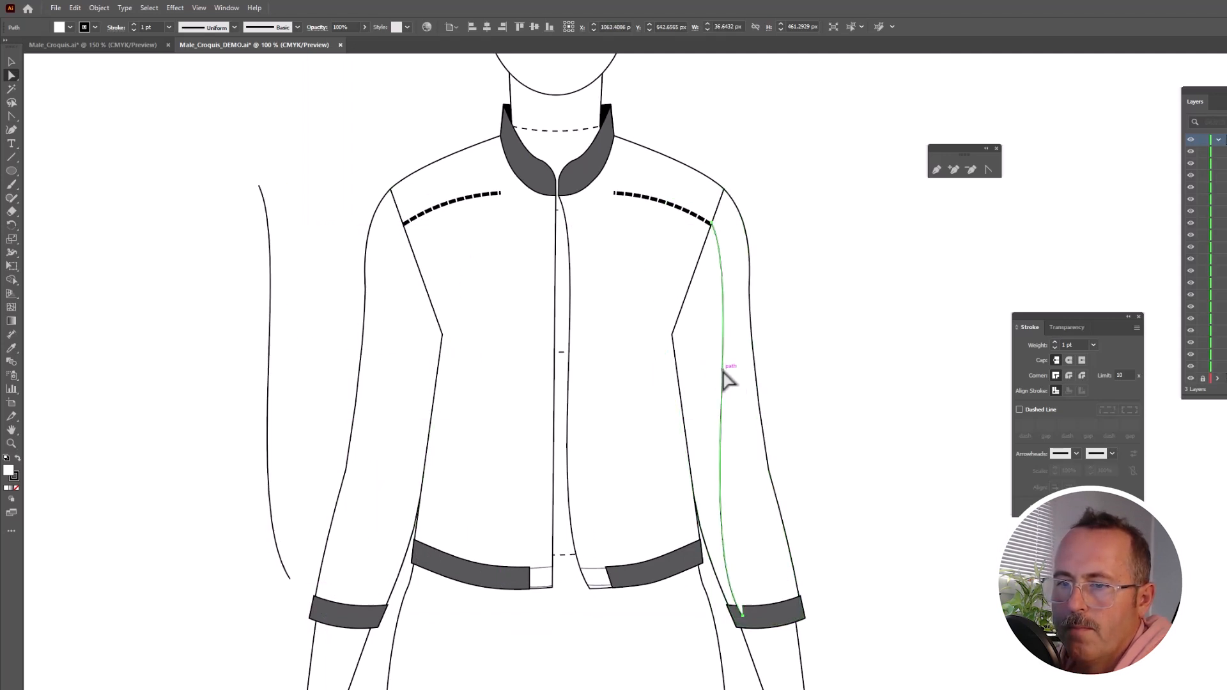
pyautogui.moveTo(727, 381); pyautogui.dragTo(285, 340)
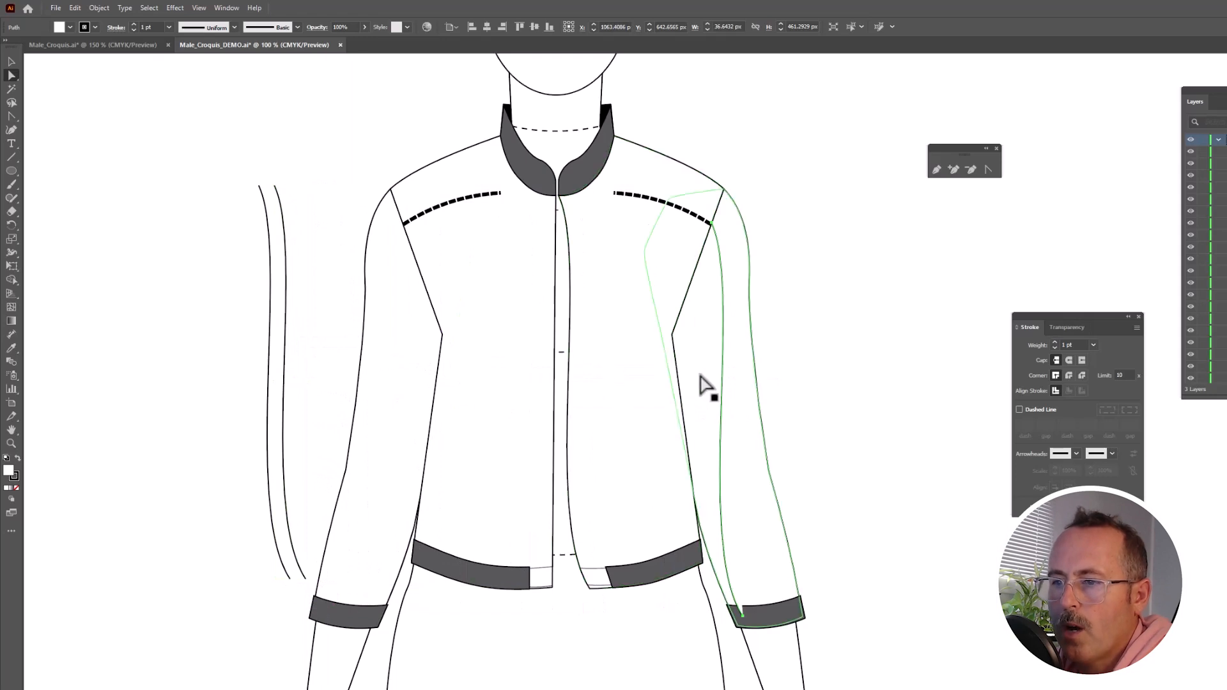
pyautogui.moveTo(723, 384); pyautogui.dragTo(823, 333)
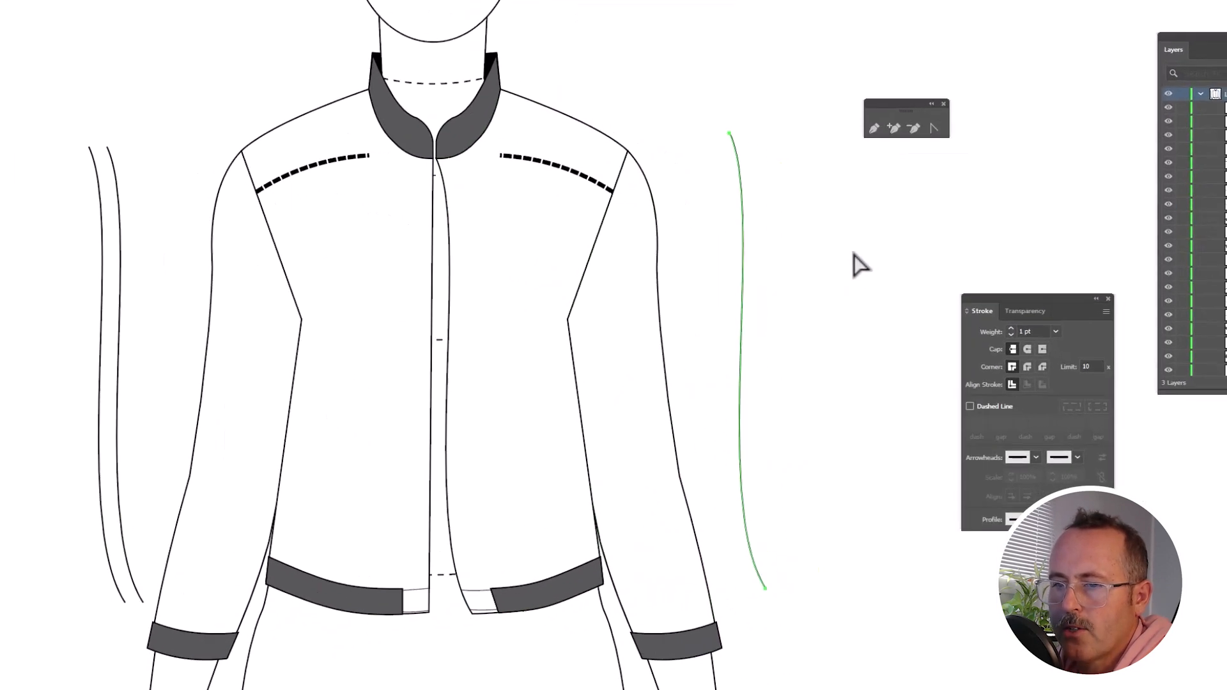
pyautogui.click(970, 406)
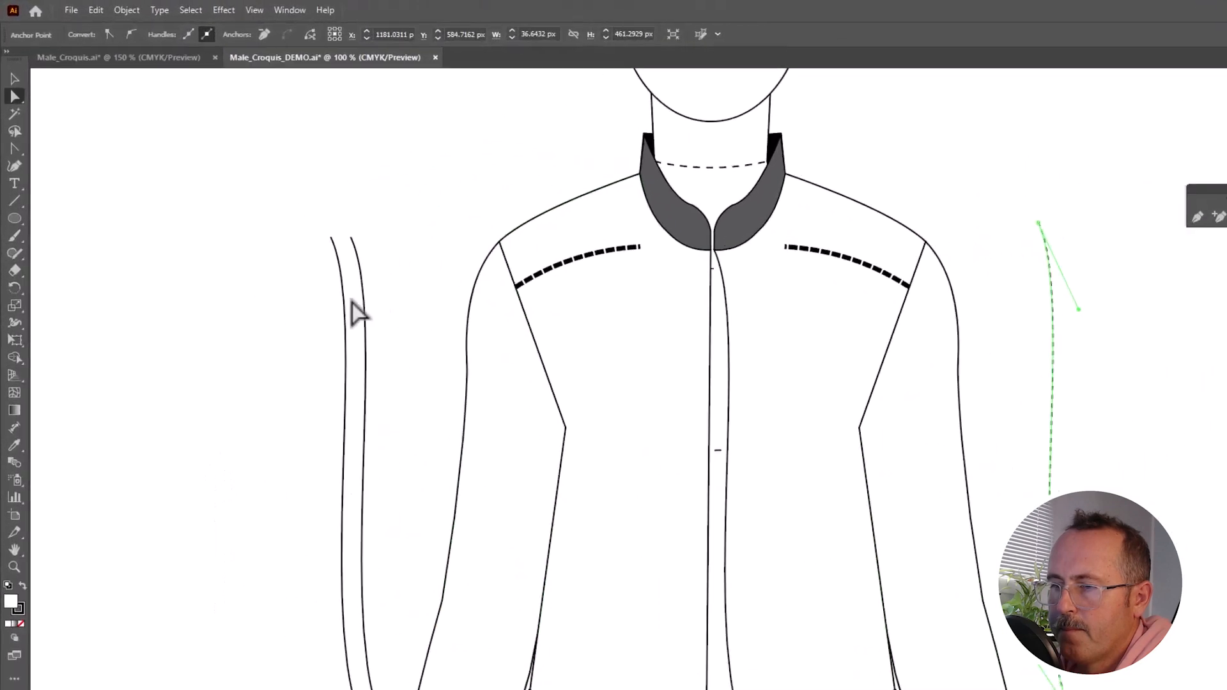
# Step: Join the two parallel edge lines at their upper and lower ends to form a closed placket strip
pyautogui.moveTo(365, 277); pyautogui.dragTo(365, 284)
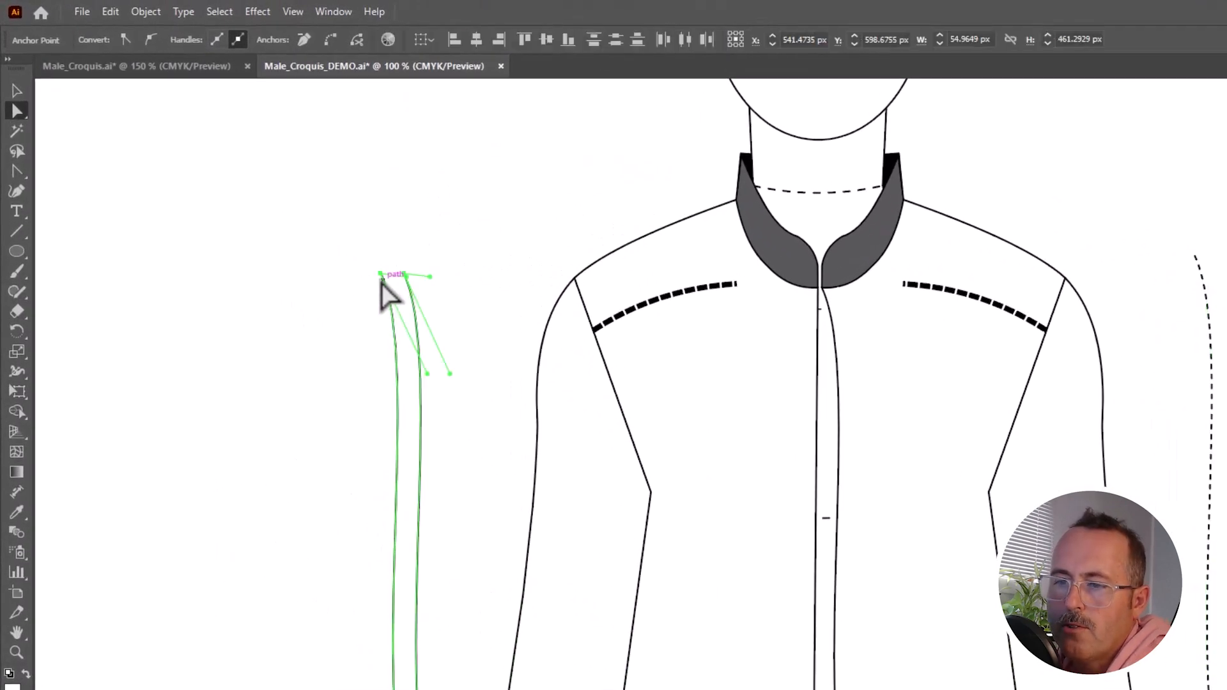
pyautogui.rightClick(382, 275)
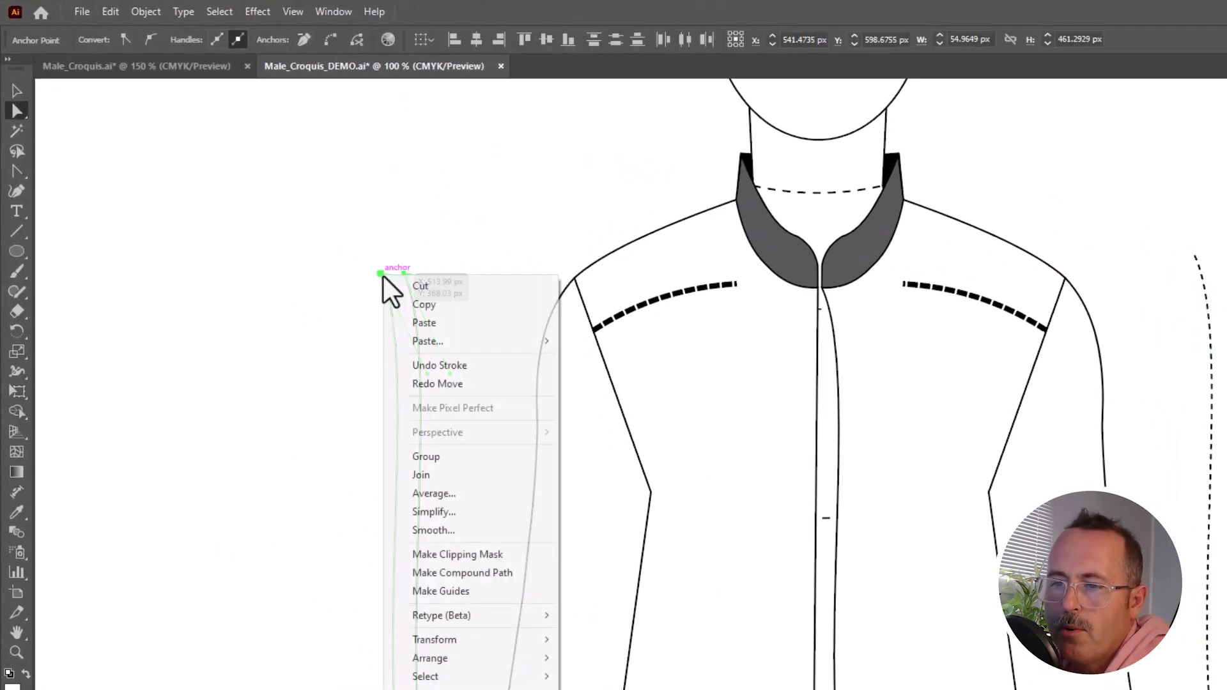
pyautogui.click(442, 475)
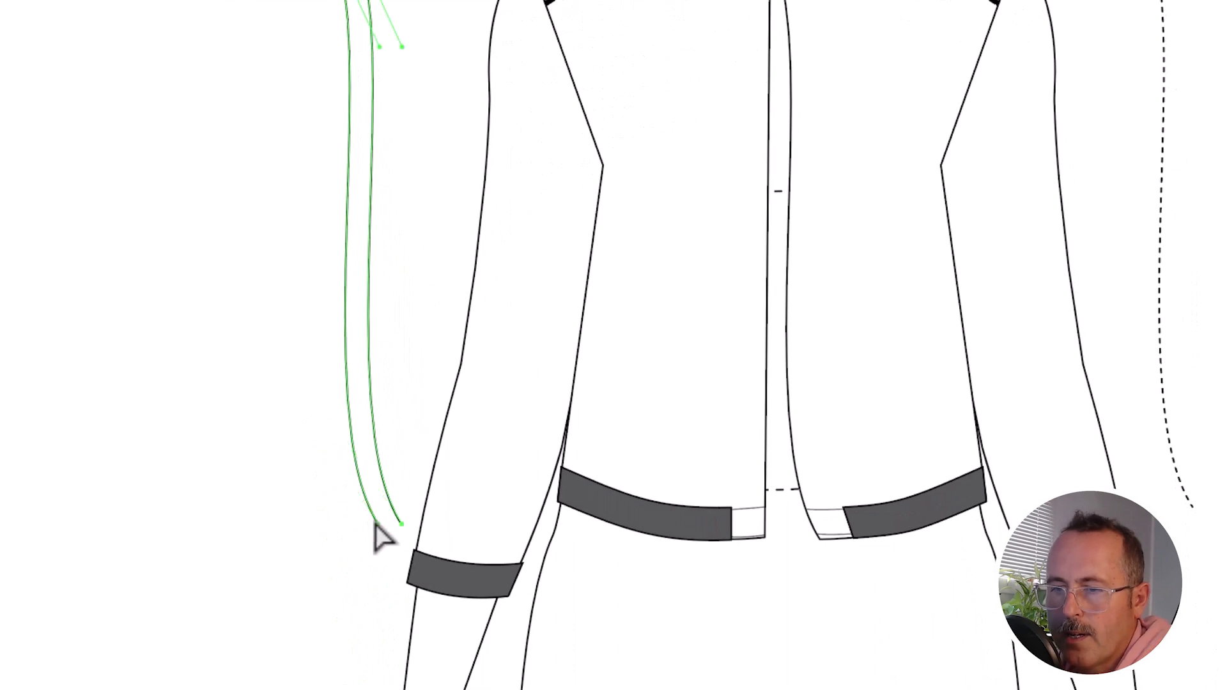
pyautogui.rightClick(381, 537)
pyautogui.click(422, 254)
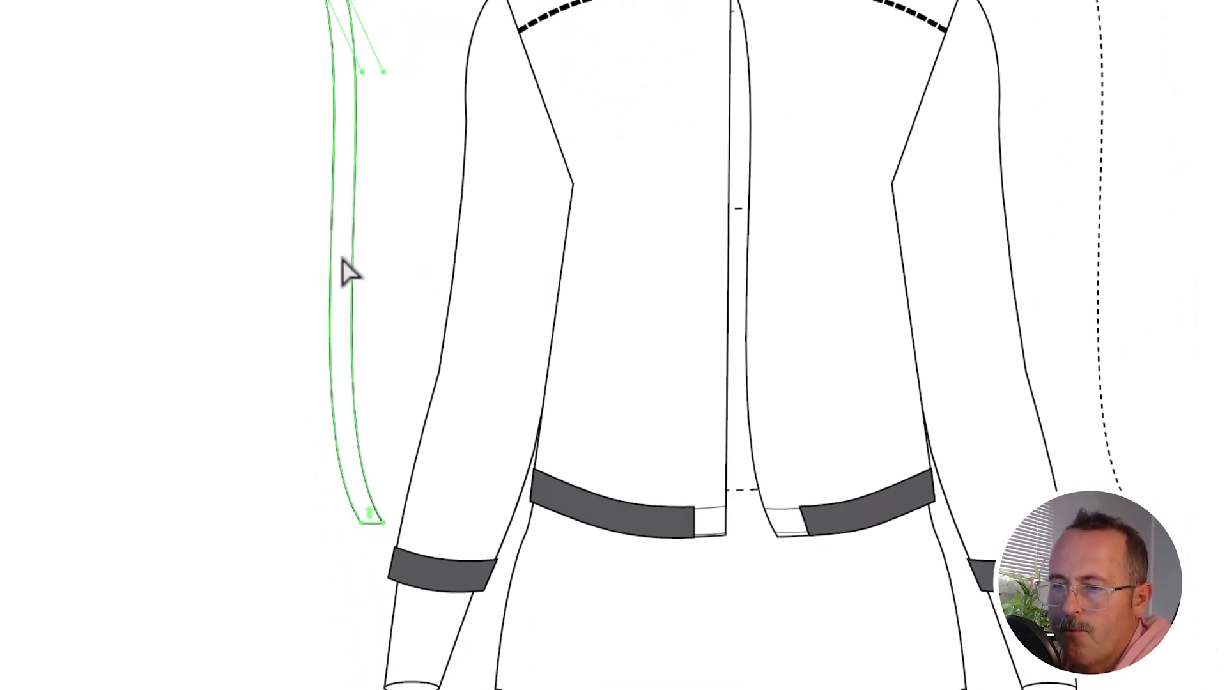
# Step: Move the placket strip onto the curved front opening and place the dashed line along its outer edge as topstitching
pyautogui.click(9, 54)
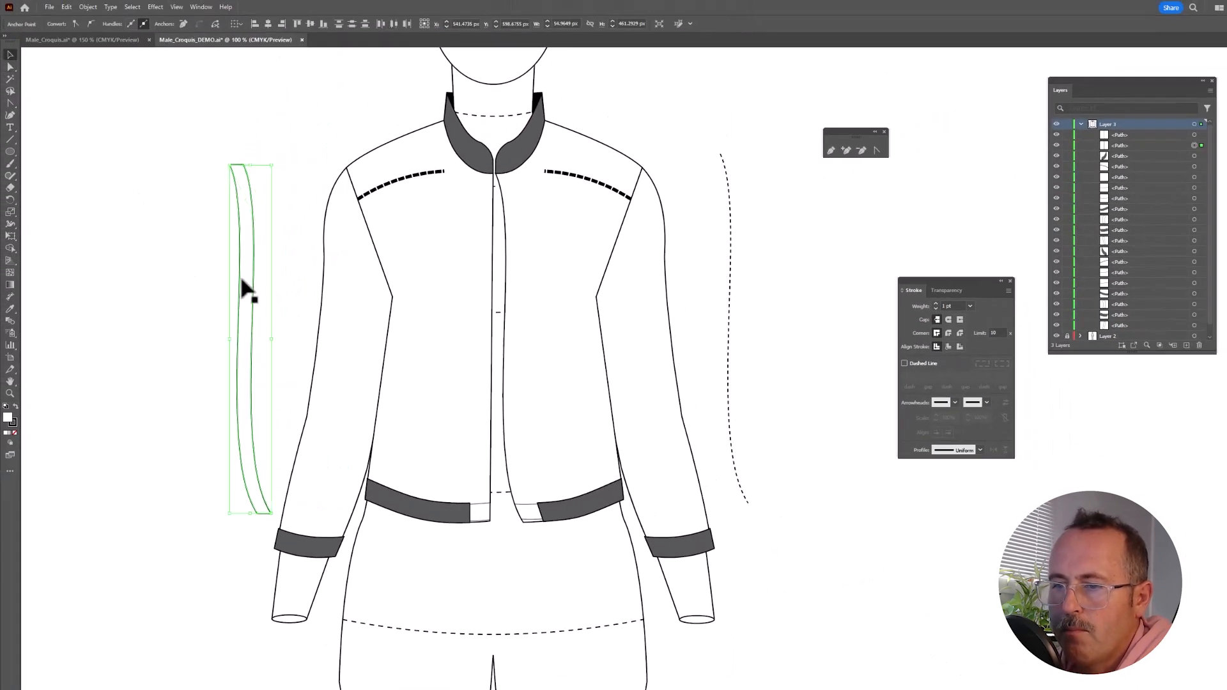
pyautogui.moveTo(243, 288); pyautogui.dragTo(501, 309)
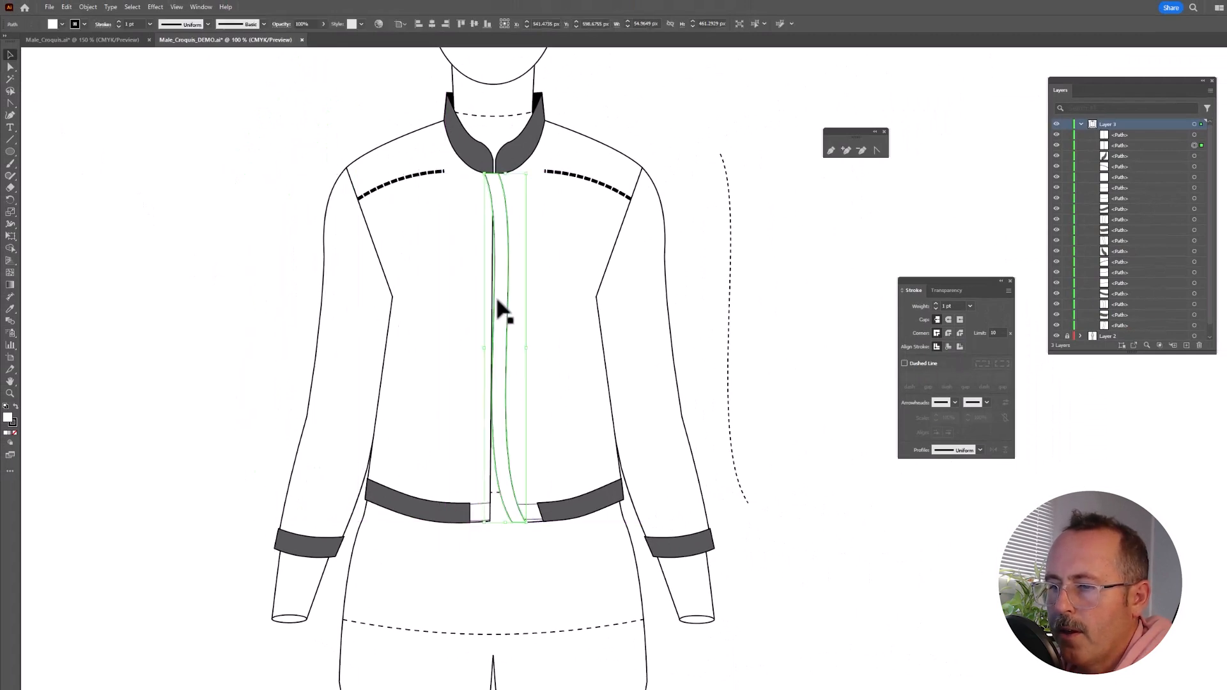
pyautogui.click(753, 330)
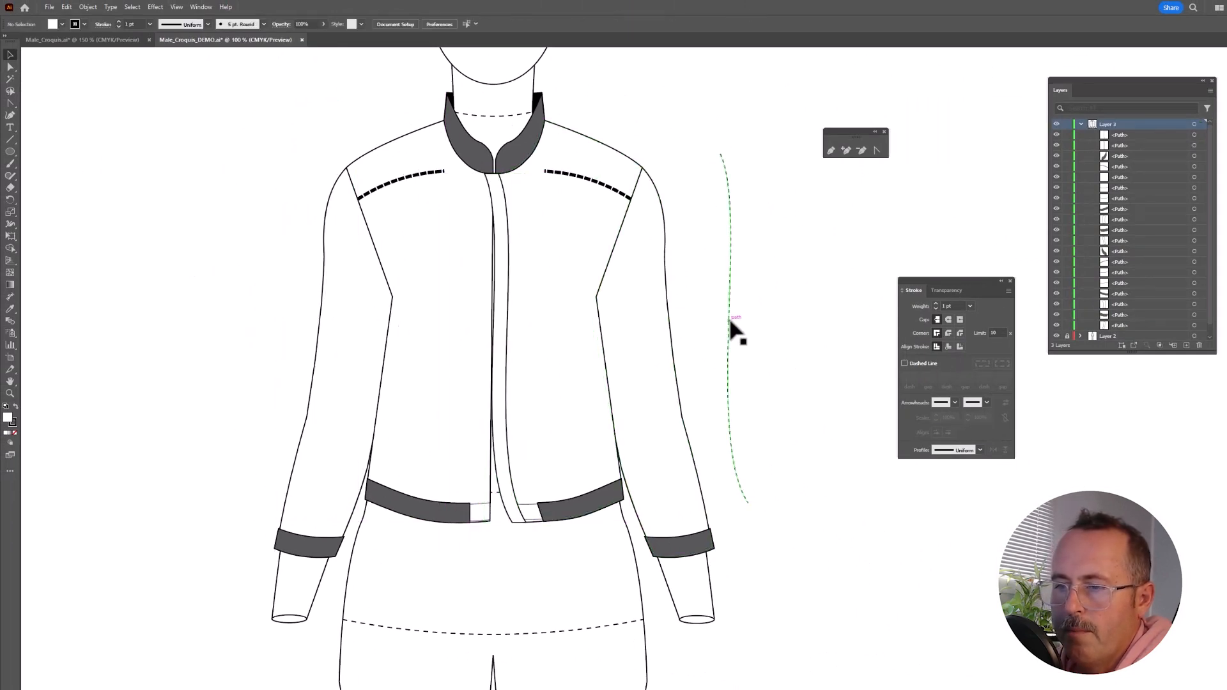
pyautogui.moveTo(732, 331)
pyautogui.mouseDown()
pyautogui.moveTo(536, 334)
pyautogui.moveTo(507, 348)
pyautogui.mouseUp()
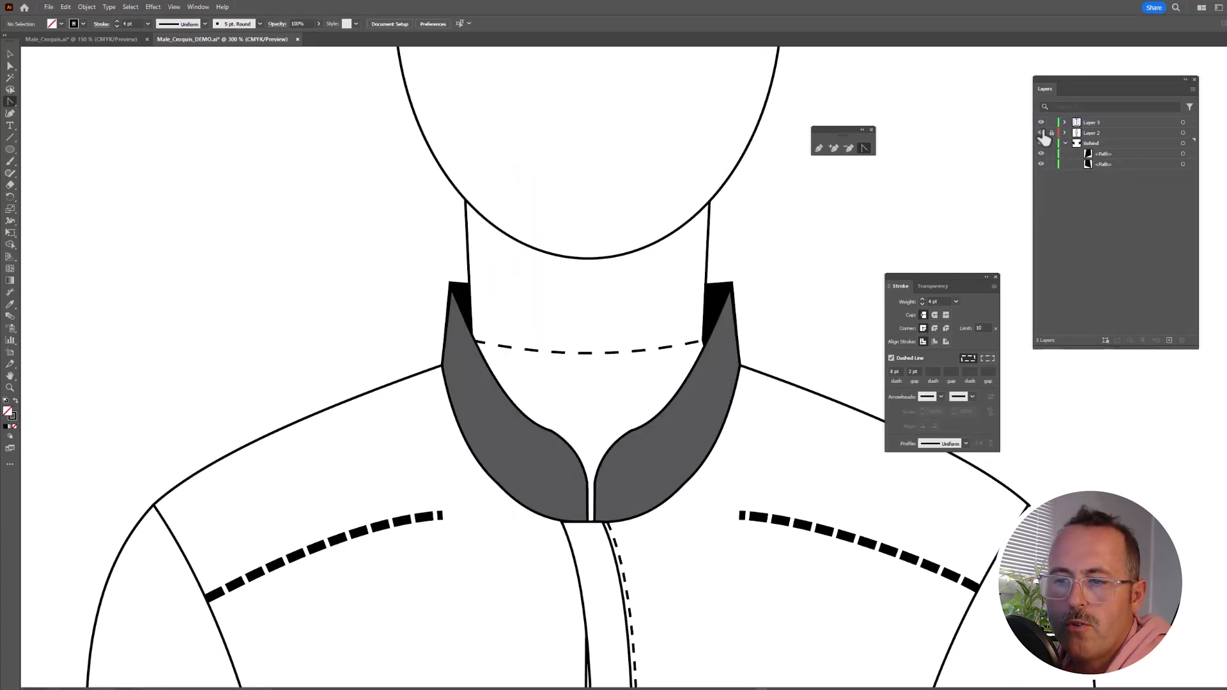
# Step: Hide the croquis on Layer 2, leaving the jacket layers visible
pyautogui.click(1041, 133)
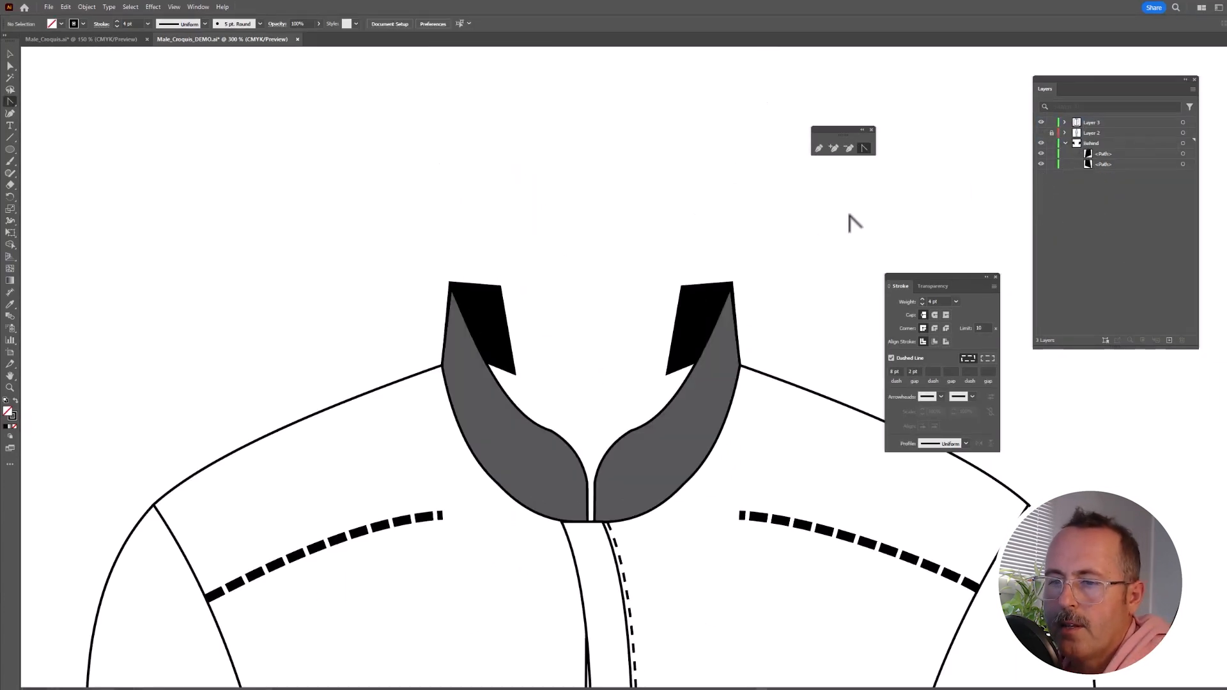
# Step: Delete the two separate black back collar pieces behind the neckline
pyautogui.press('v')
pyautogui.click(706, 323)
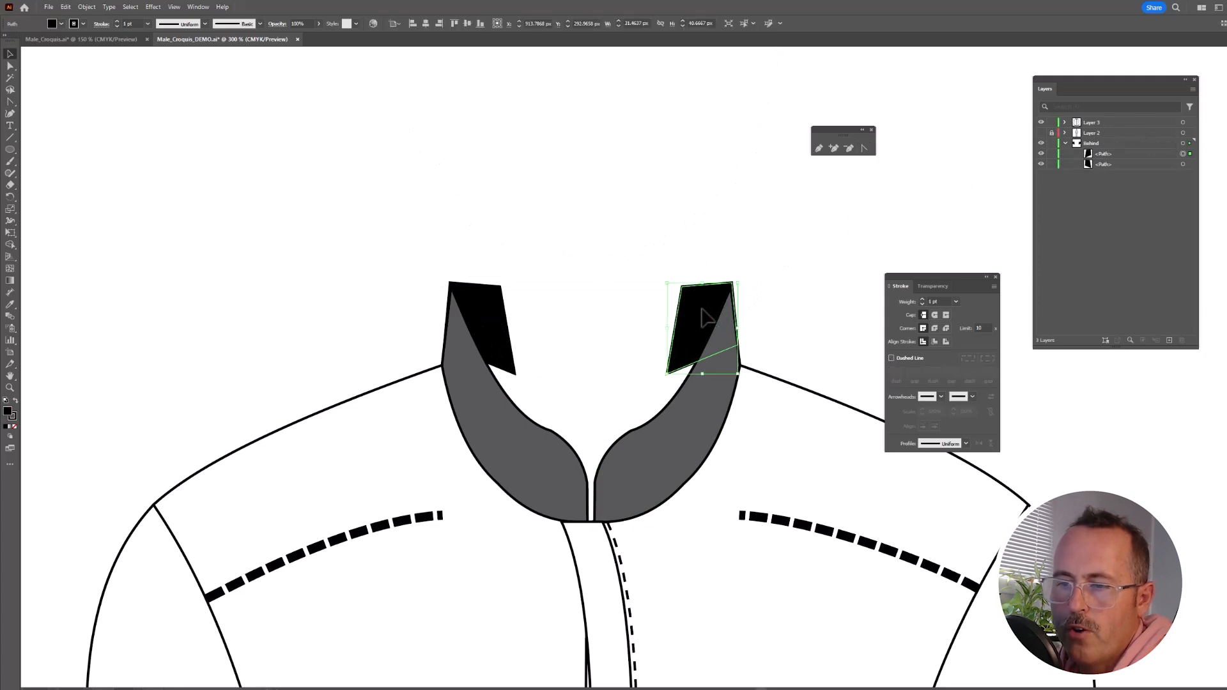
pyautogui.press('Delete')
pyautogui.click(501, 315)
pyautogui.press('Delete')
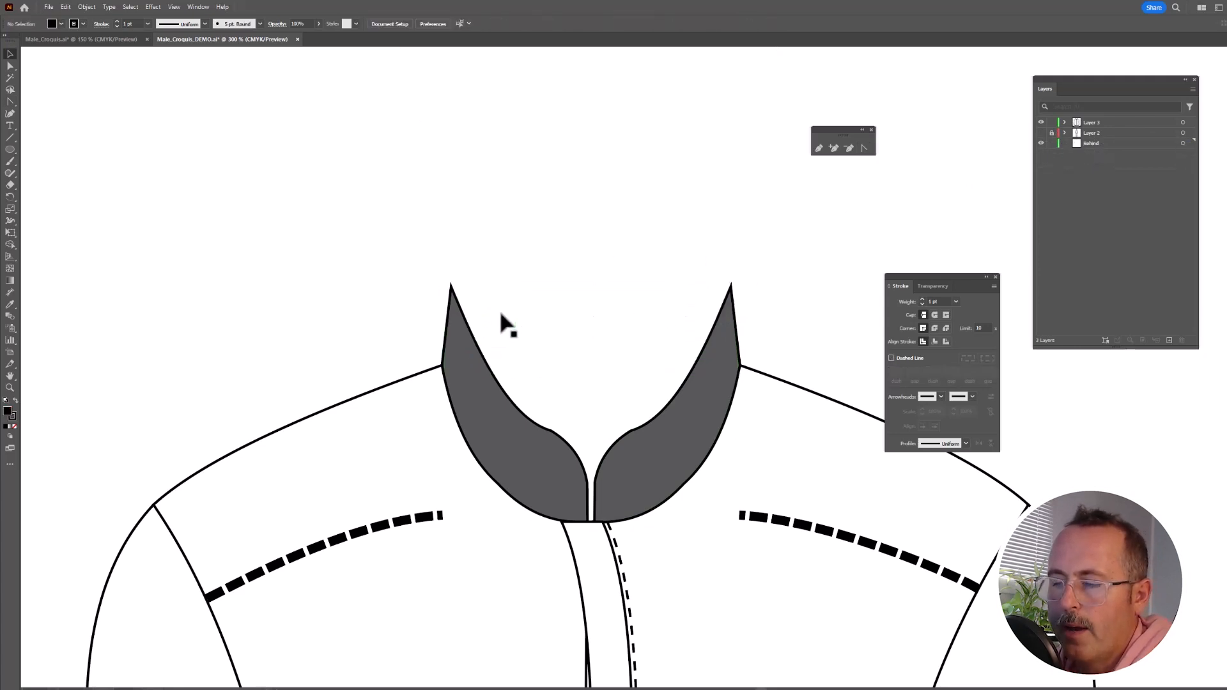
# Step: Draw one closed back collar shape between the collar tips and shoulder neck points, then bow its upper and lower edges upward
pyautogui.click(451, 282)
pyautogui.click(730, 282)
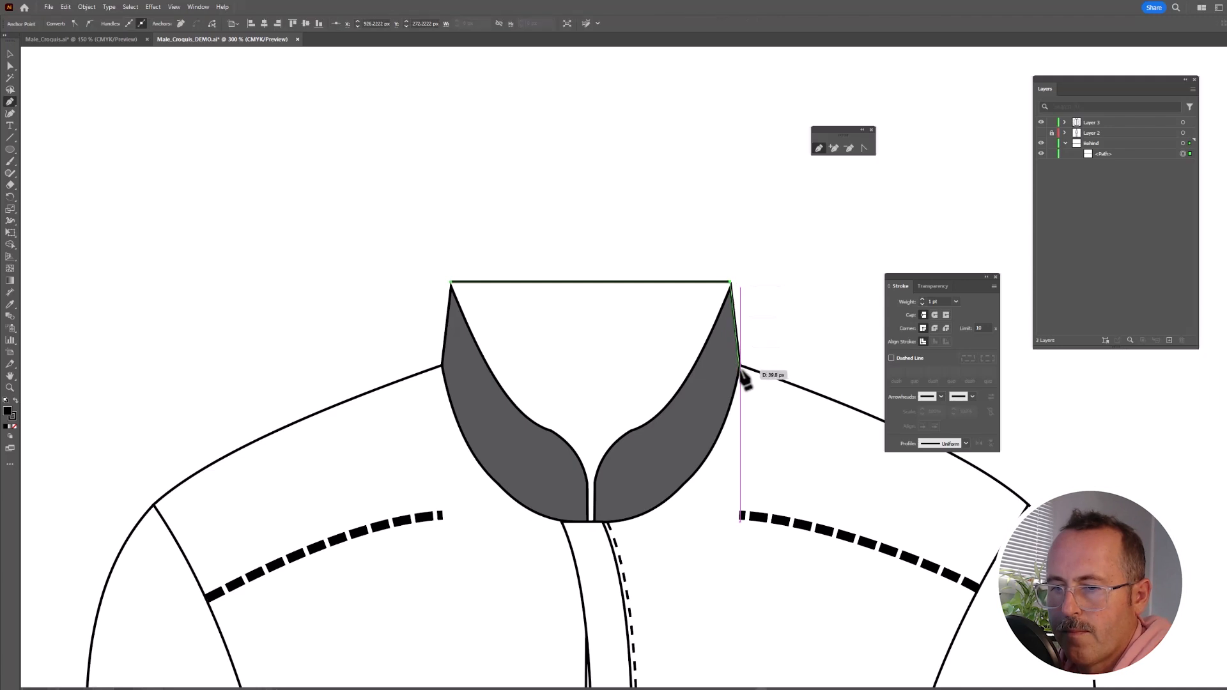
pyautogui.click(740, 367)
pyautogui.click(441, 365)
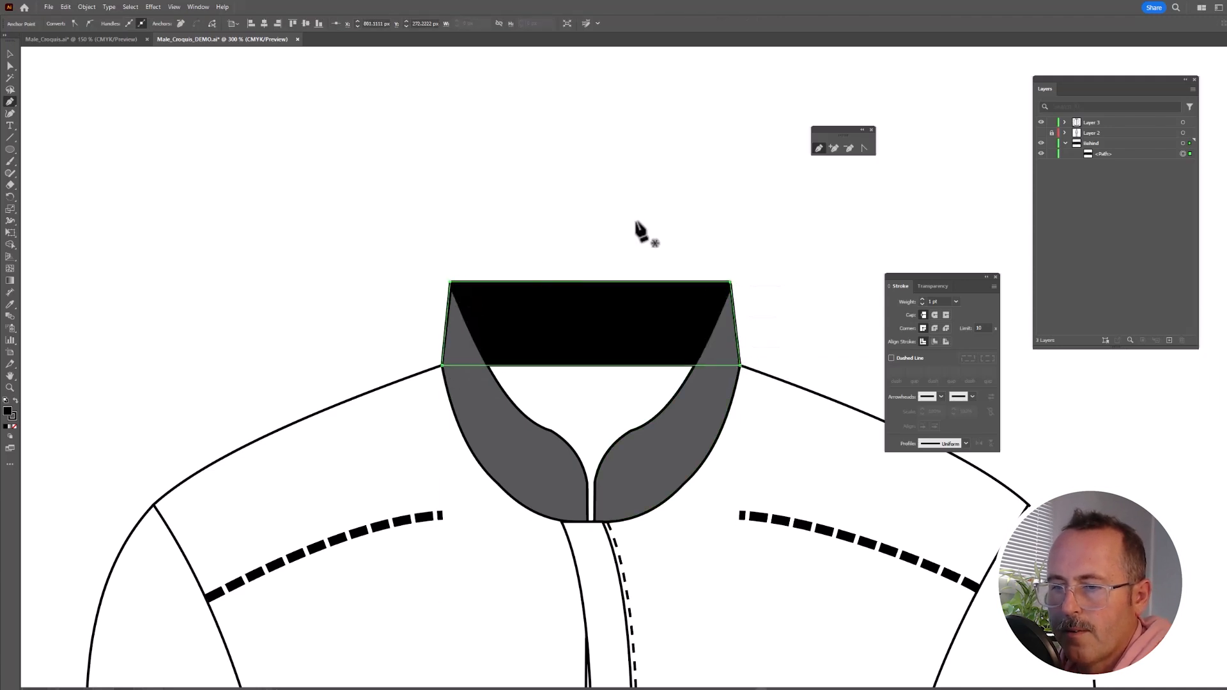
pyautogui.moveTo(594, 281); pyautogui.dragTo(588, 253)
pyautogui.moveTo(589, 368); pyautogui.dragTo(587, 345)
pyautogui.moveTo(586, 340); pyautogui.dragTo(588, 333)
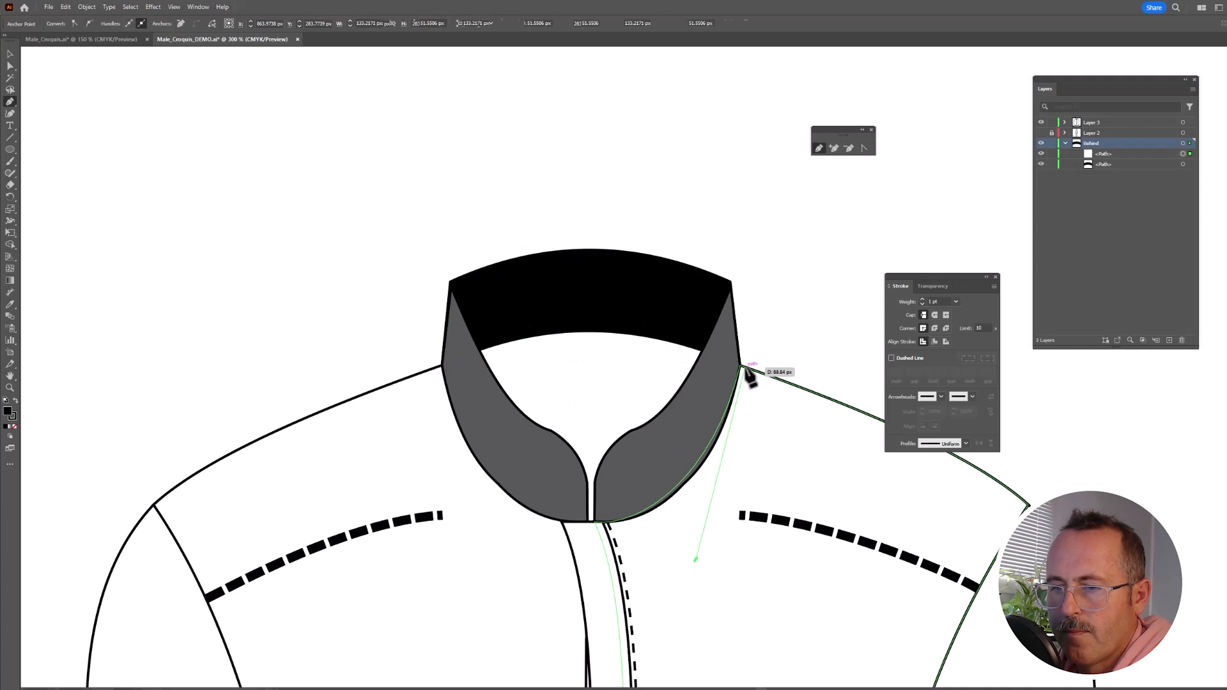
# Step: Draw a closed six-point lining shape behind the neck opening, from the back collar down past the front collar
pyautogui.click(739, 365)
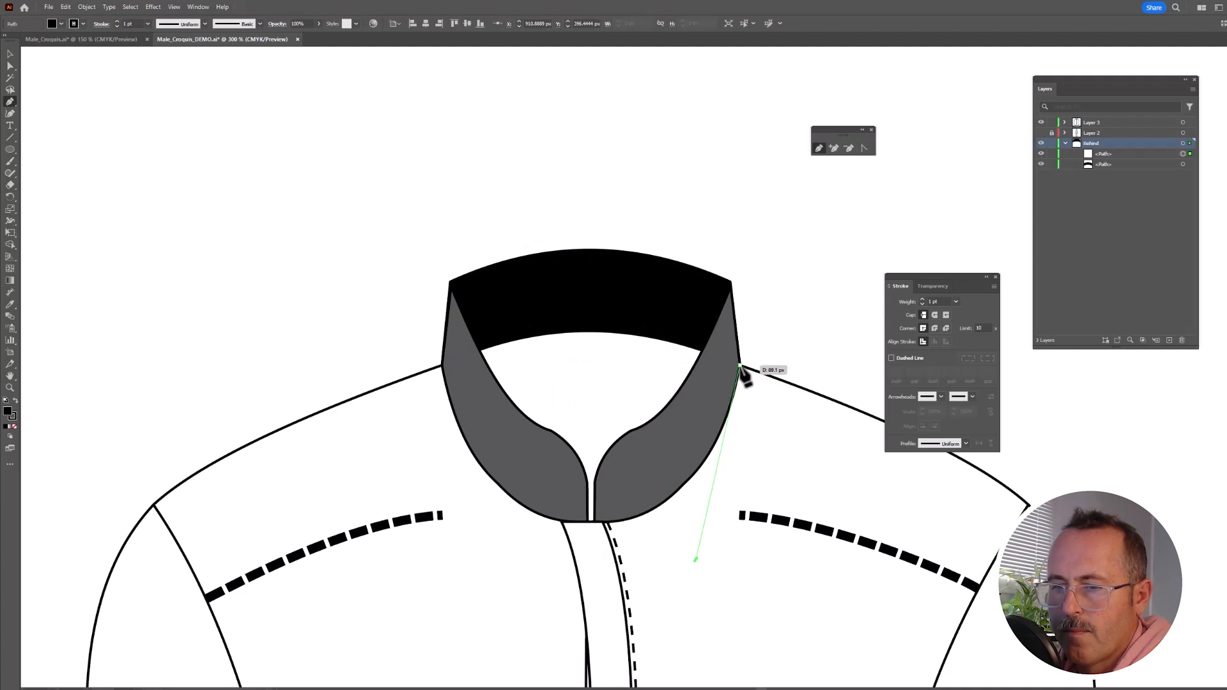
pyautogui.click(655, 305)
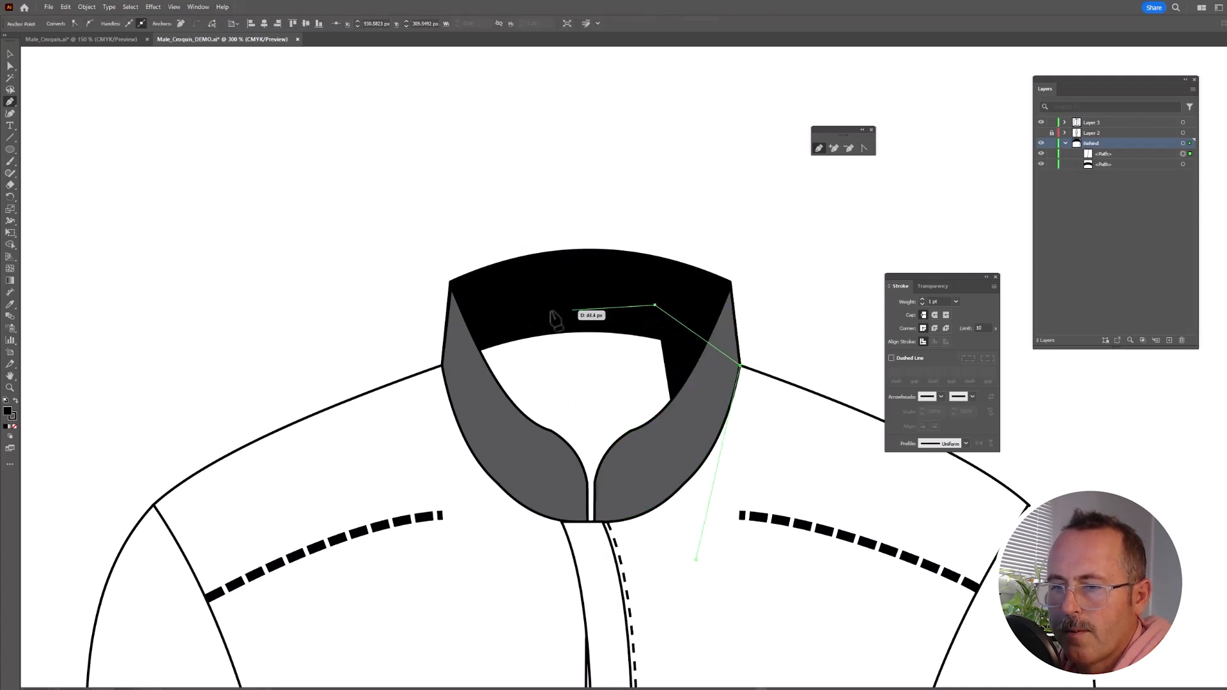
pyautogui.click(503, 314)
pyautogui.click(442, 367)
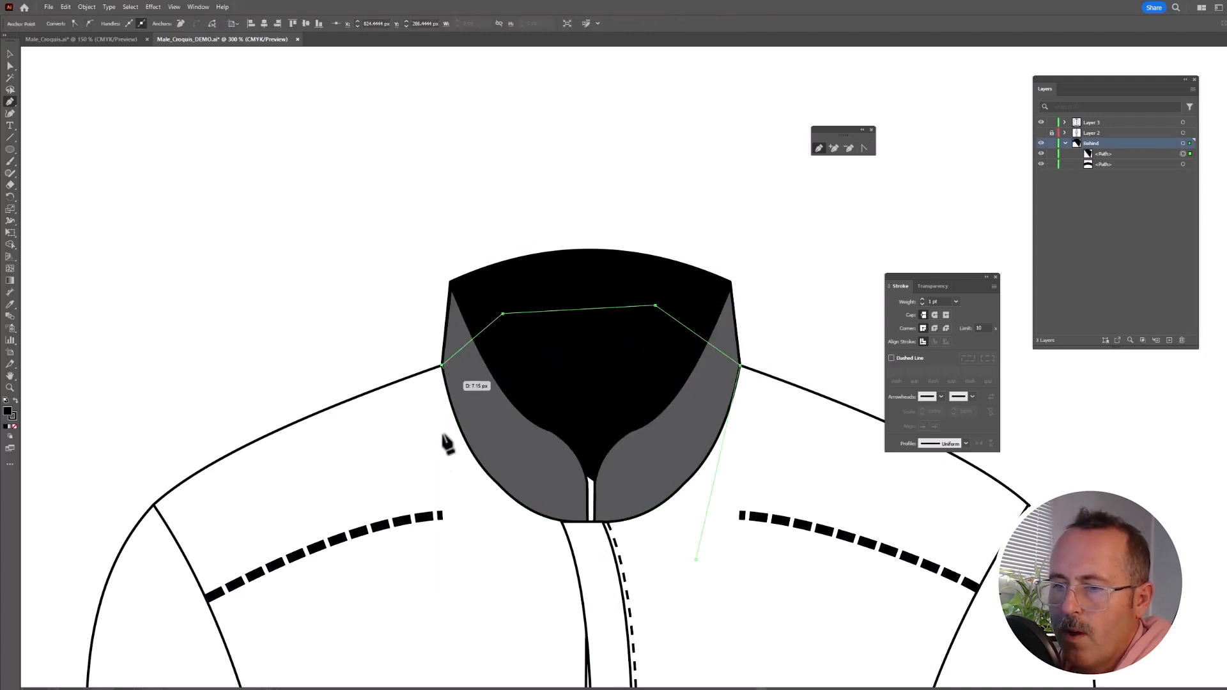
pyautogui.click(451, 525)
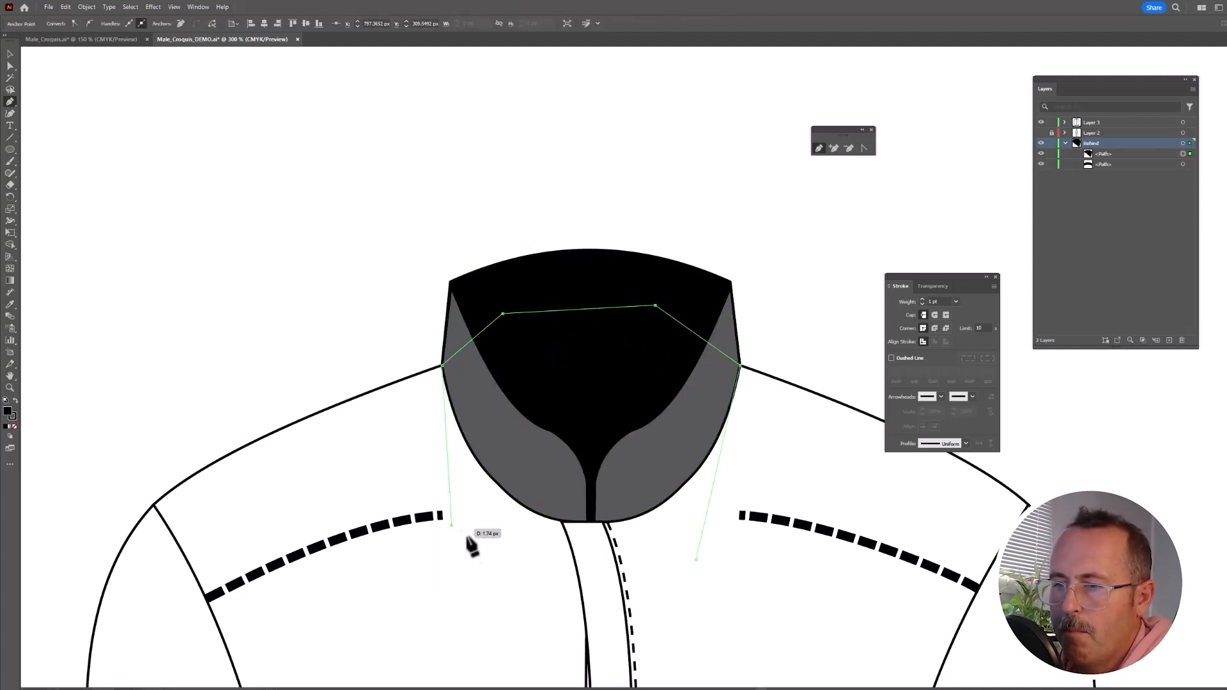
pyautogui.click(695, 560)
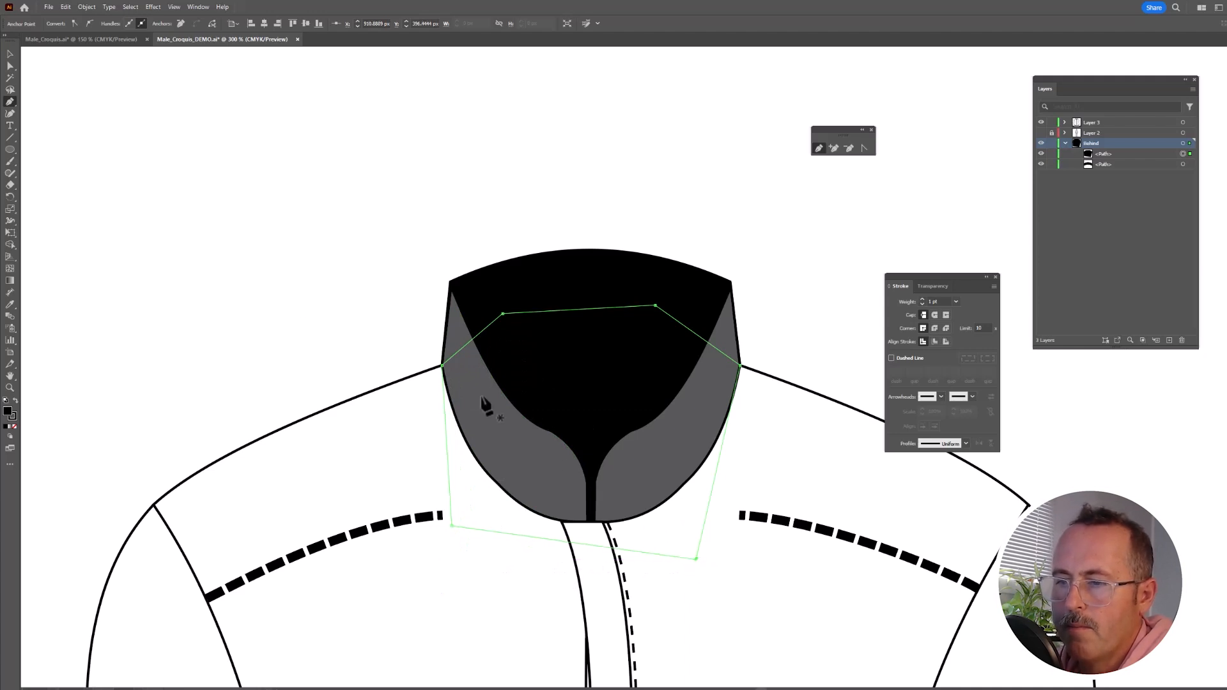
# Step: Fill the lining shape with the K=70 grey swatch and move it beneath the back collar in the layer order
pyautogui.click(11, 55)
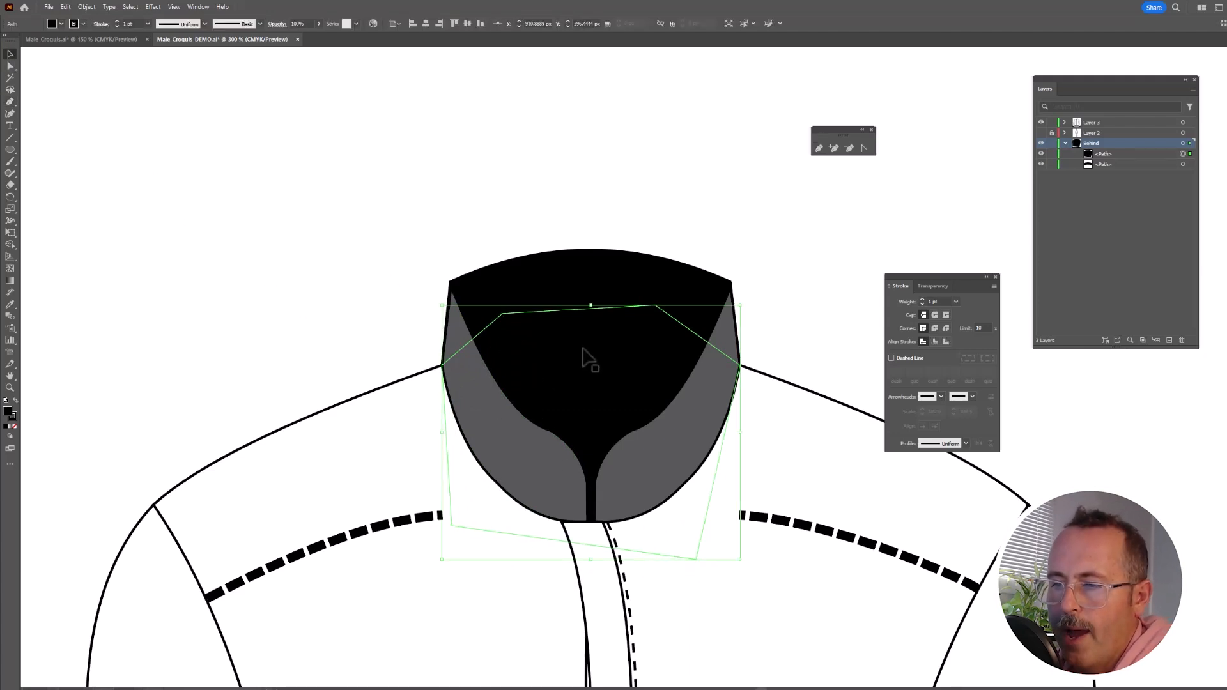
pyautogui.click(58, 23)
pyautogui.click(34, 69)
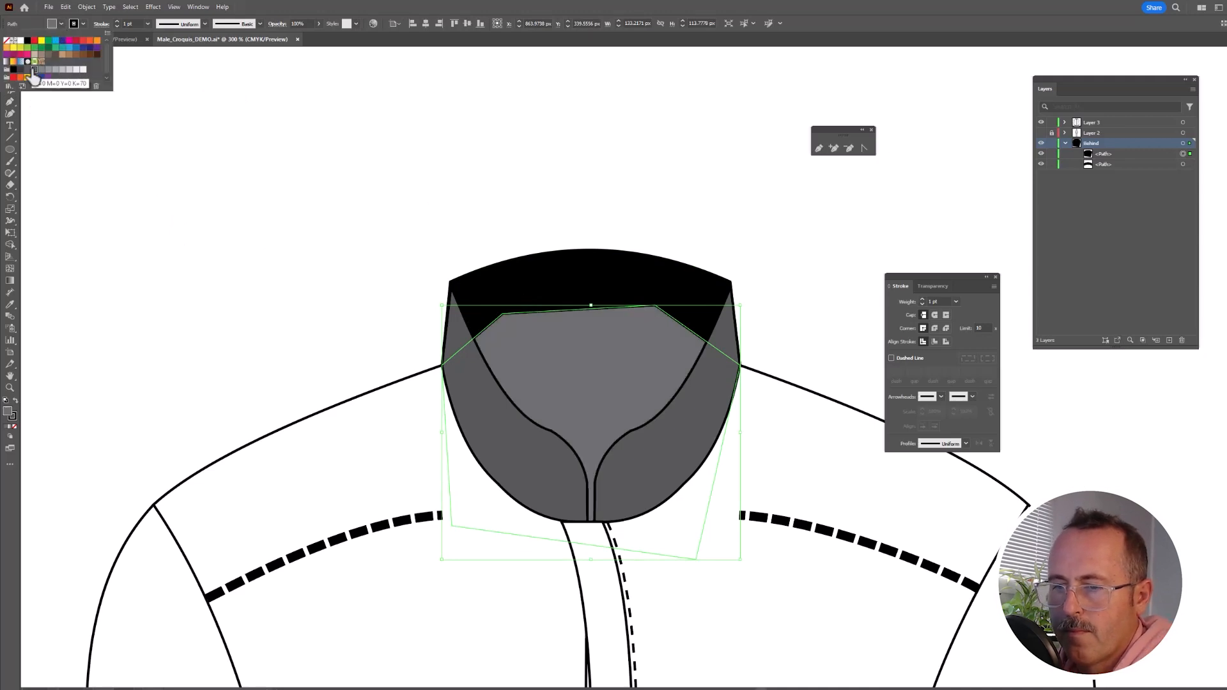
pyautogui.press('Escape')
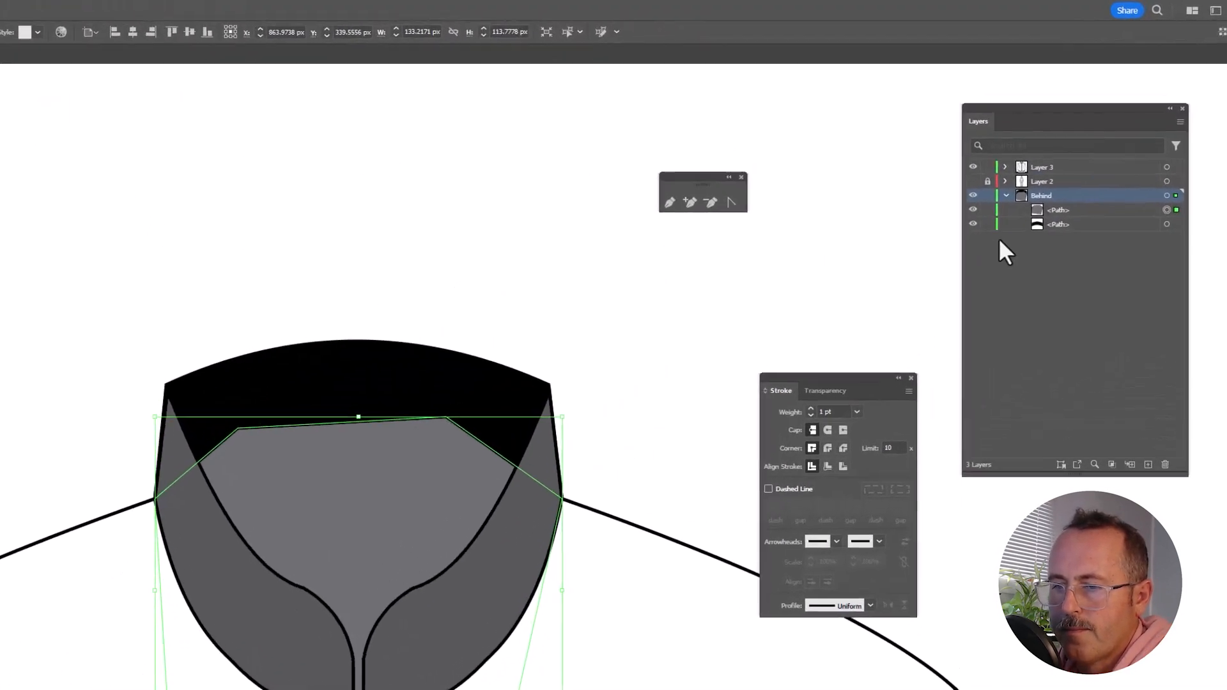
pyautogui.click(1104, 154)
pyautogui.moveTo(1044, 231); pyautogui.dragTo(1043, 252)
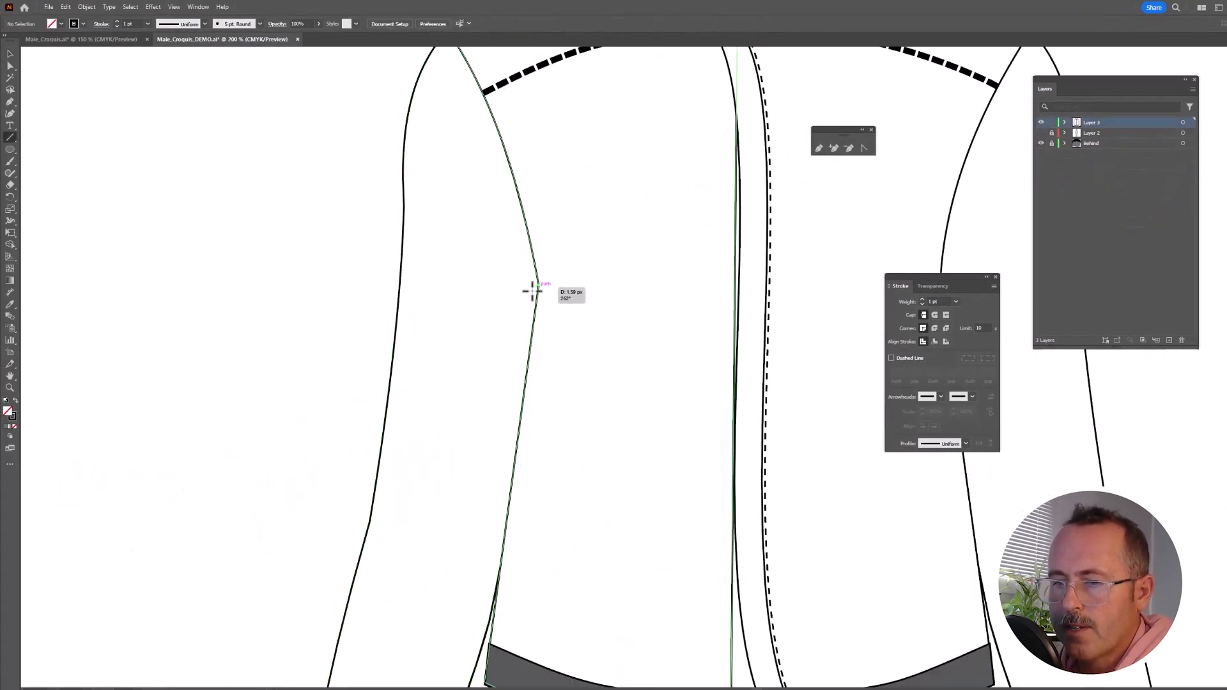
# Step: Draw three straight crease lines fanning from the underarm into the sleeve and one from the outer elbow
pyautogui.moveTo(538, 285); pyautogui.dragTo(484, 318)
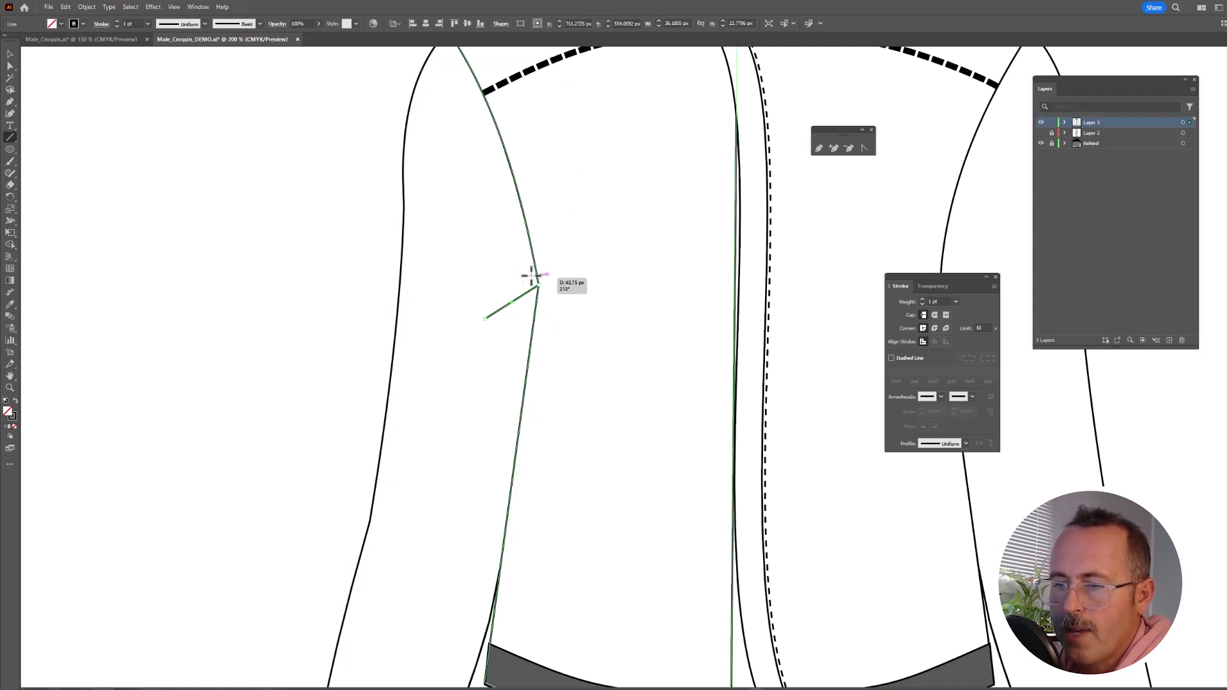
pyautogui.moveTo(535, 277); pyautogui.dragTo(474, 255)
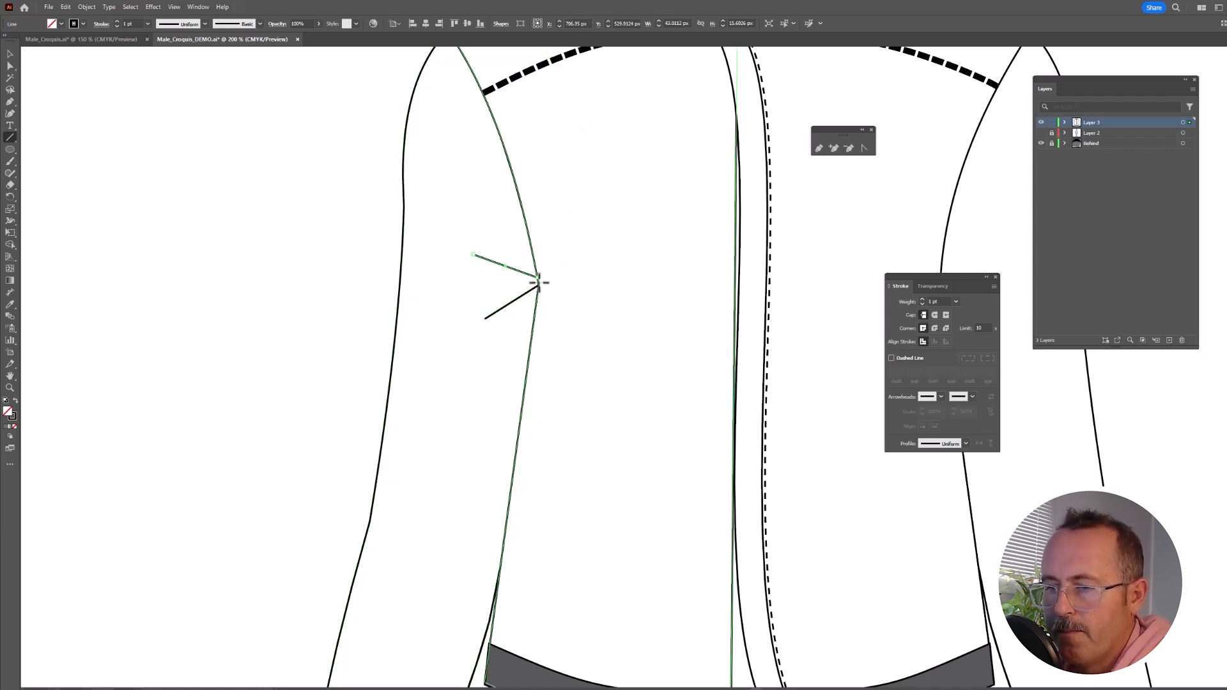
pyautogui.moveTo(538, 281); pyautogui.dragTo(491, 282)
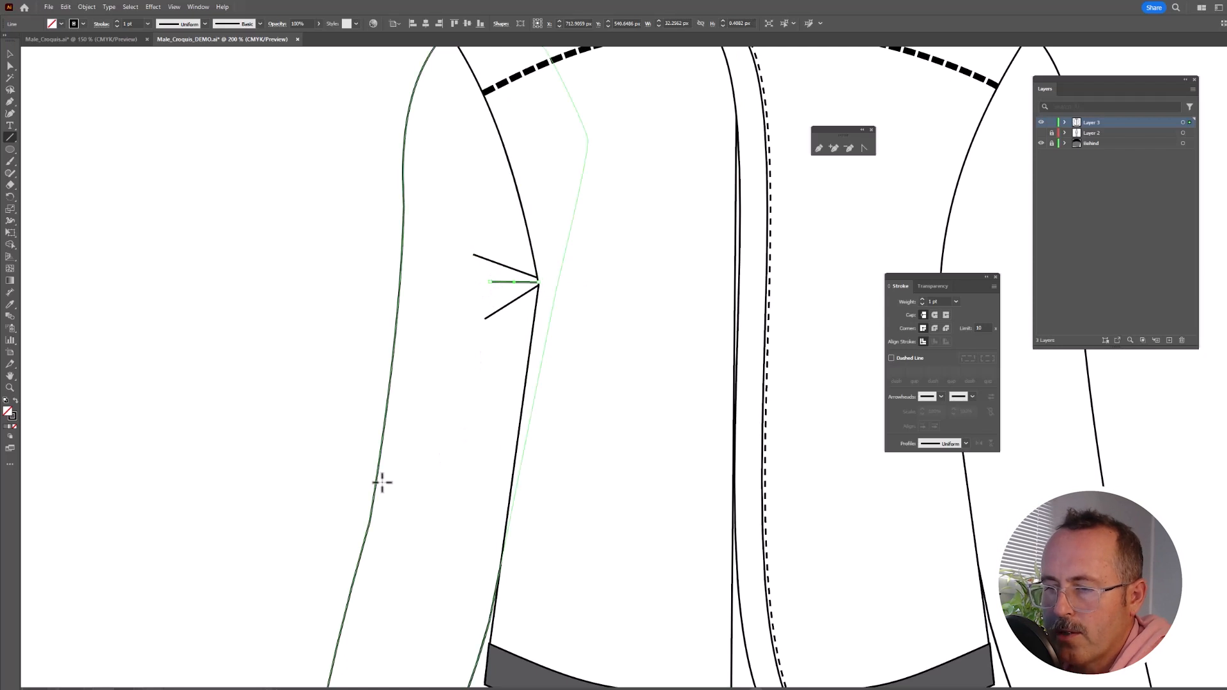
pyautogui.moveTo(372, 518); pyautogui.dragTo(439, 504)
# Step: Apply the triangular tapered width profile to the three underarm crease lines
pyautogui.press('v')
pyautogui.click(492, 262)
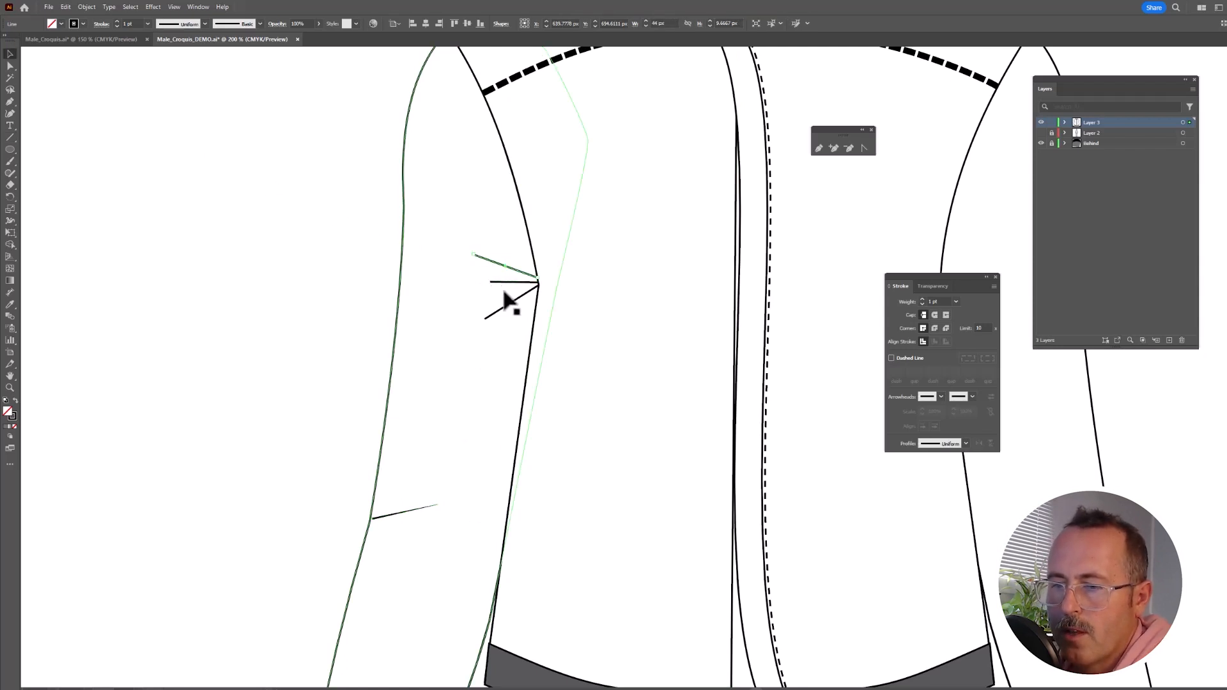
pyautogui.keyDown('shift'); pyautogui.click(508, 282); pyautogui.keyUp('shift')
pyautogui.keyDown('shift'); pyautogui.click(511, 302); pyautogui.keyUp('shift')
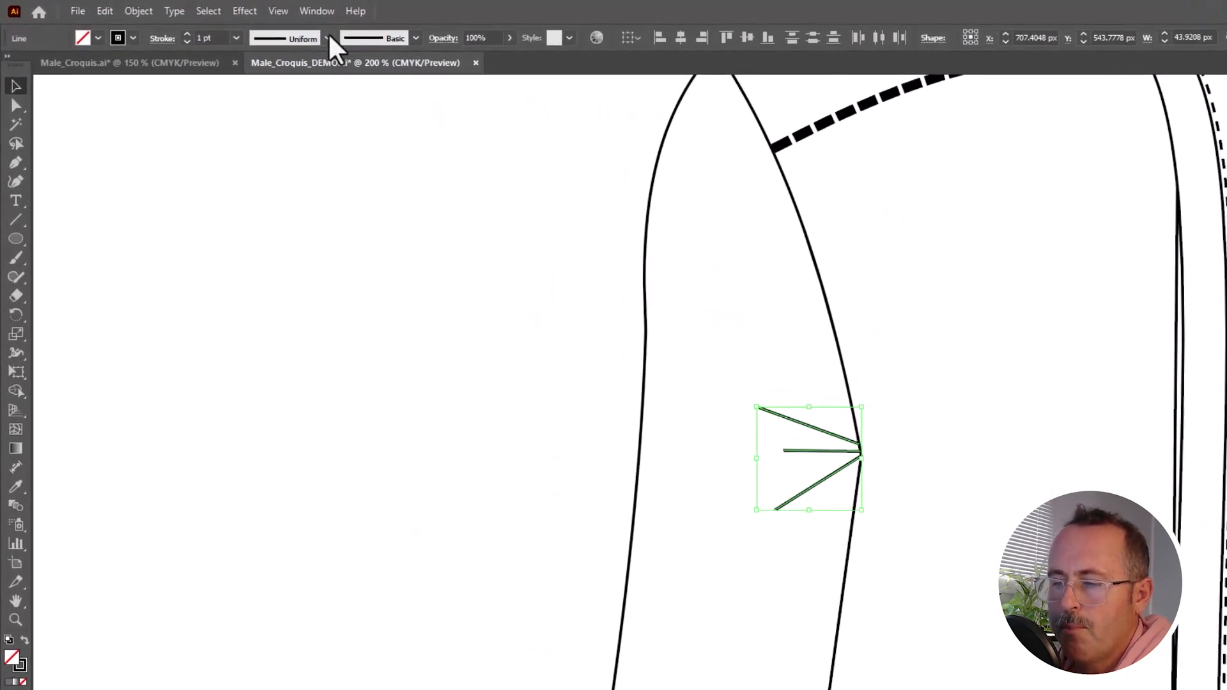
pyautogui.click(328, 38)
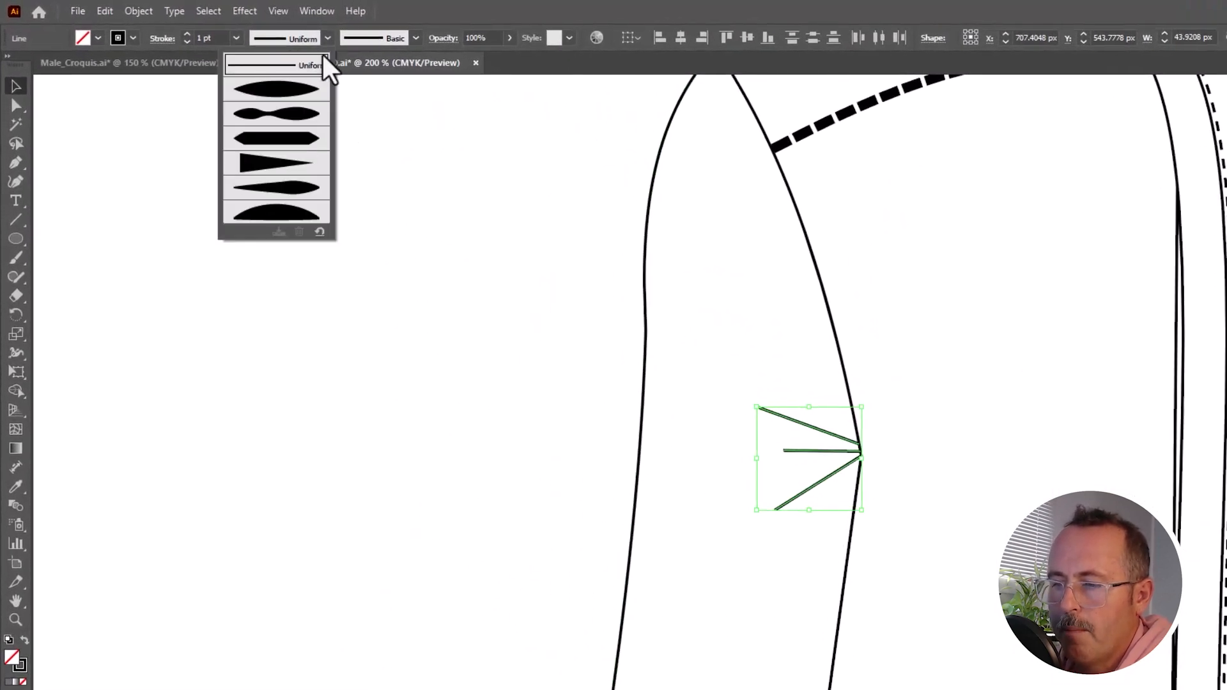
pyautogui.click(281, 165)
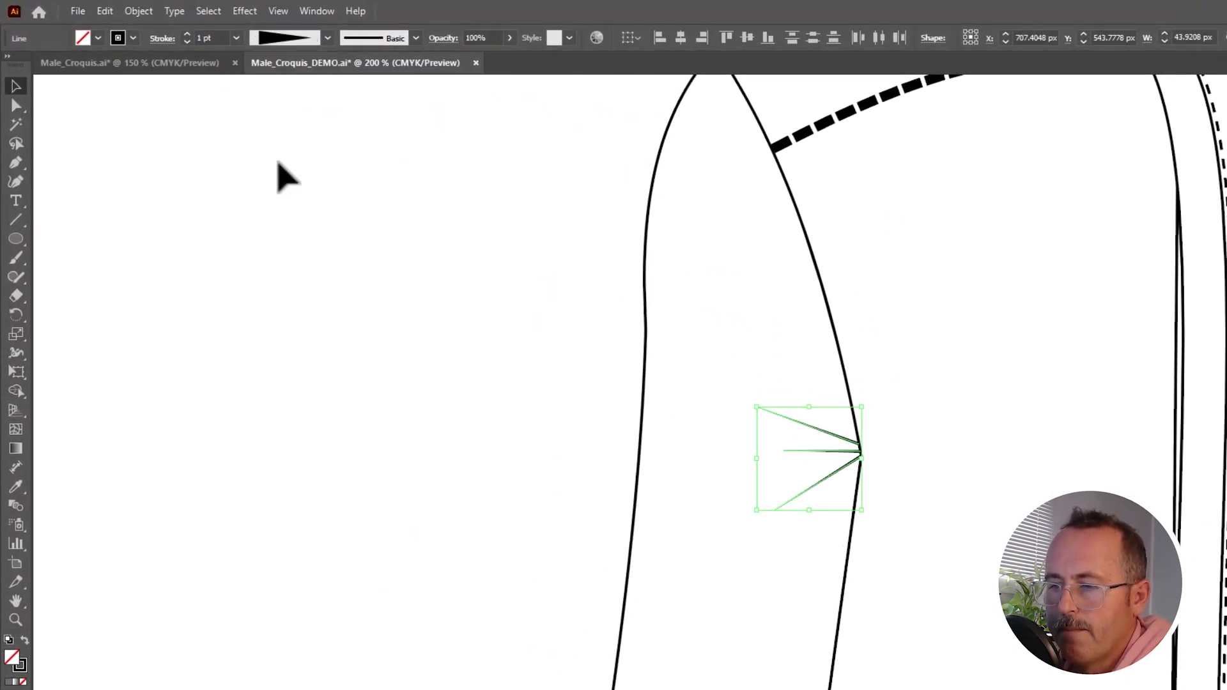
pyautogui.click(418, 387)
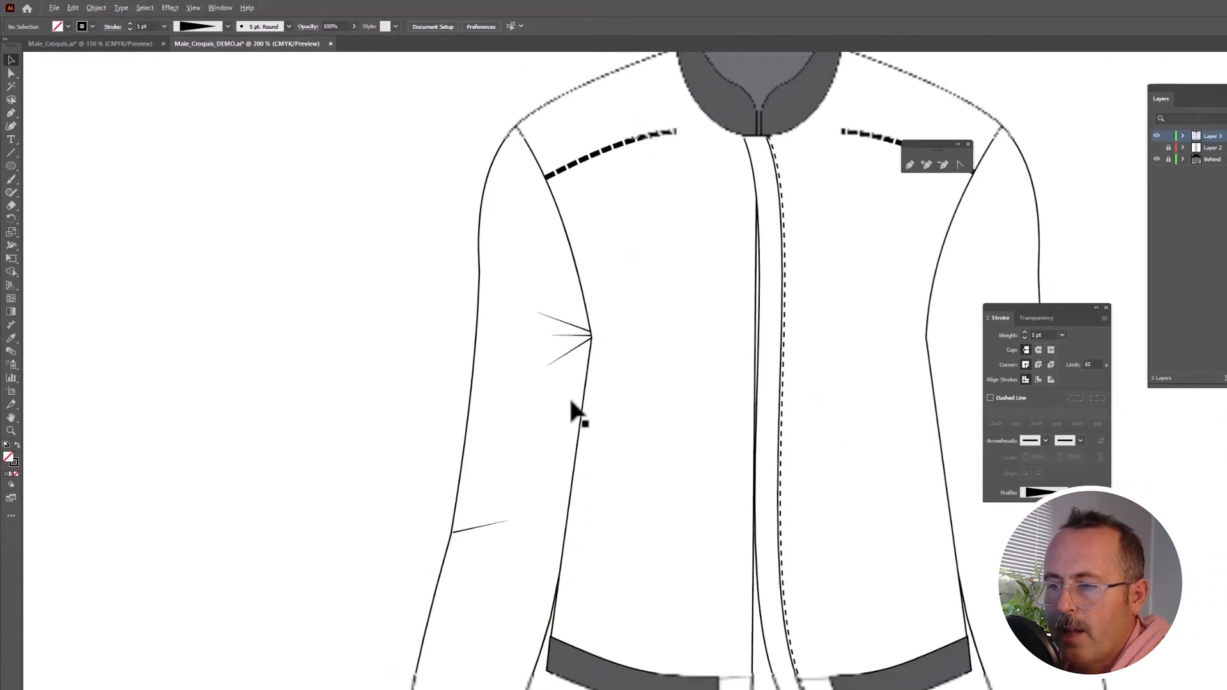
# Step: Bend the elbow crease and the upper and lower underarm creases into soft curves
pyautogui.scroll(-2, 575, 411)
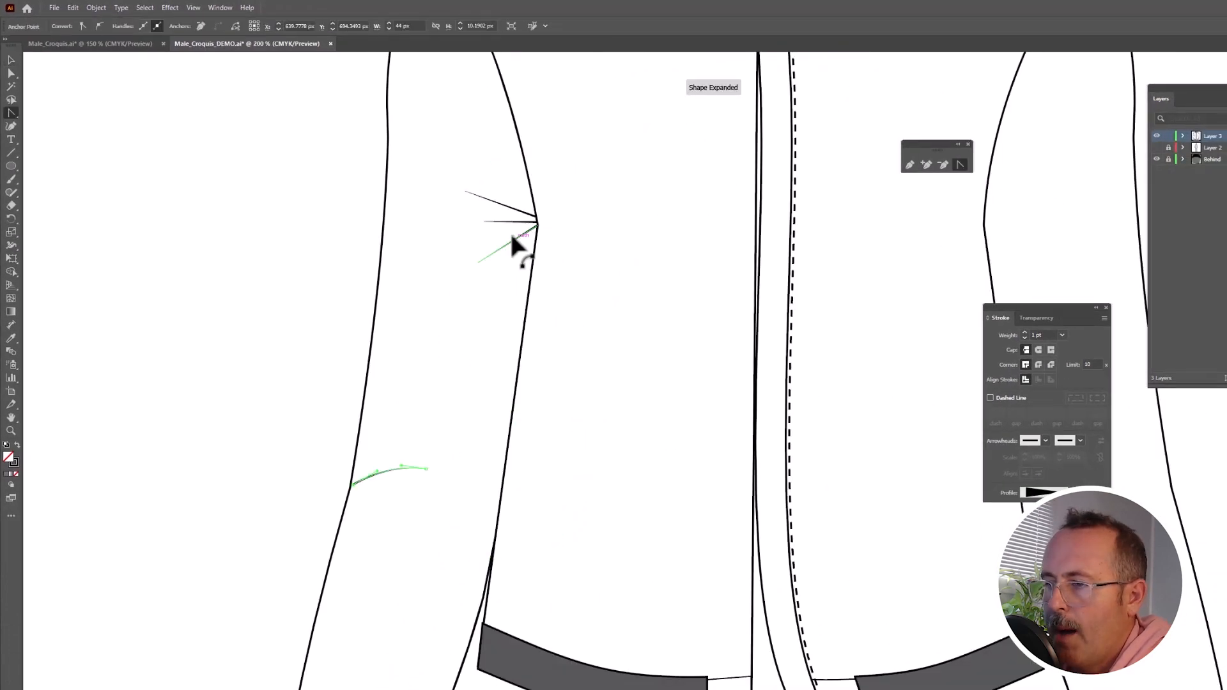
pyautogui.moveTo(511, 240); pyautogui.dragTo(511, 215)
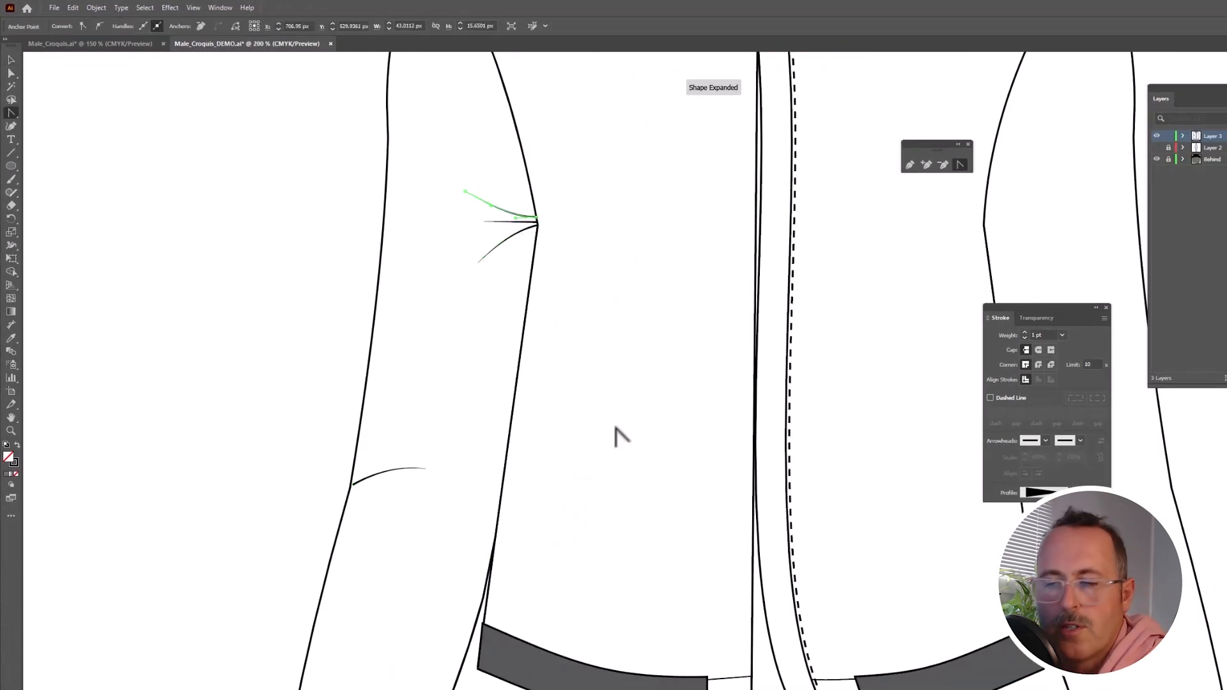
pyautogui.press('v')
pyautogui.click(371, 476)
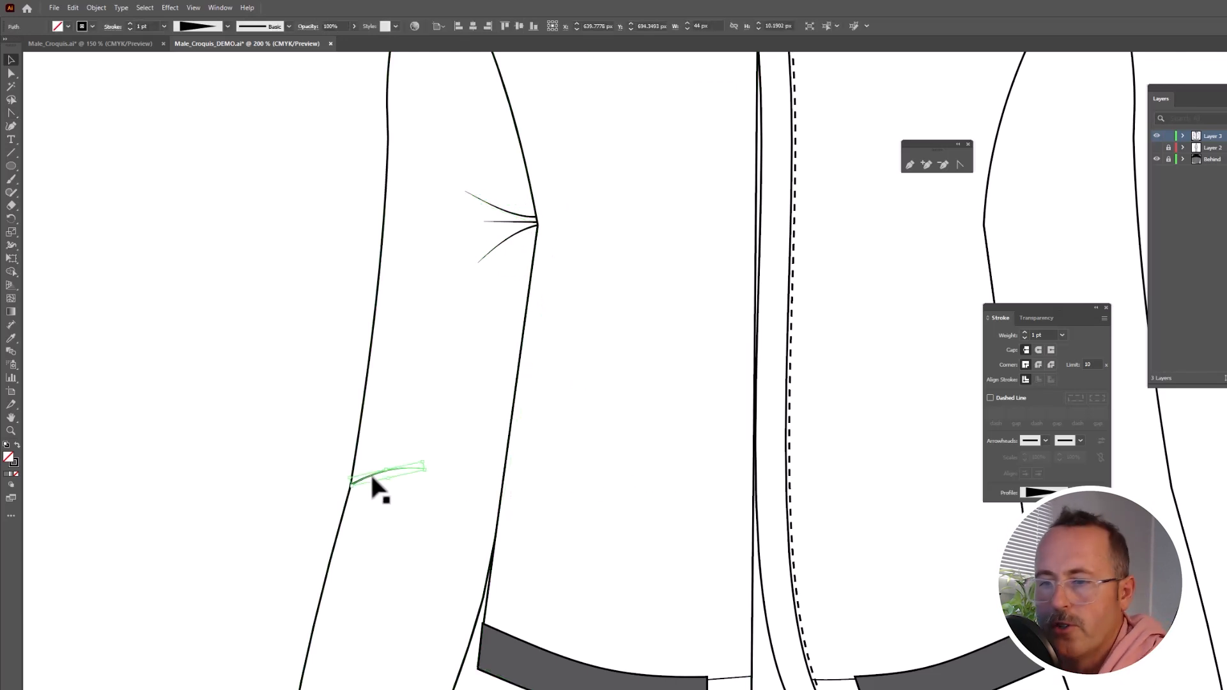
pyautogui.click(310, 465)
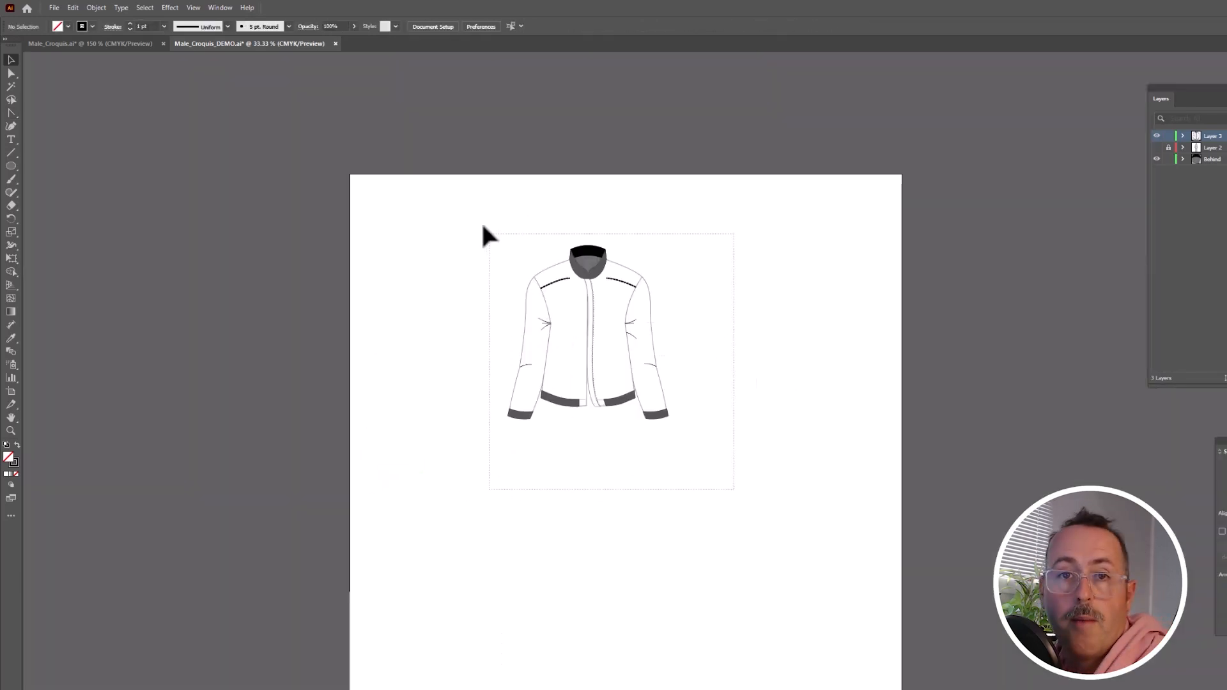
# Step: Scale the whole jacket up proportionally until it nearly spans the artboard's width
pyautogui.hotkey('ctrl', 'a')
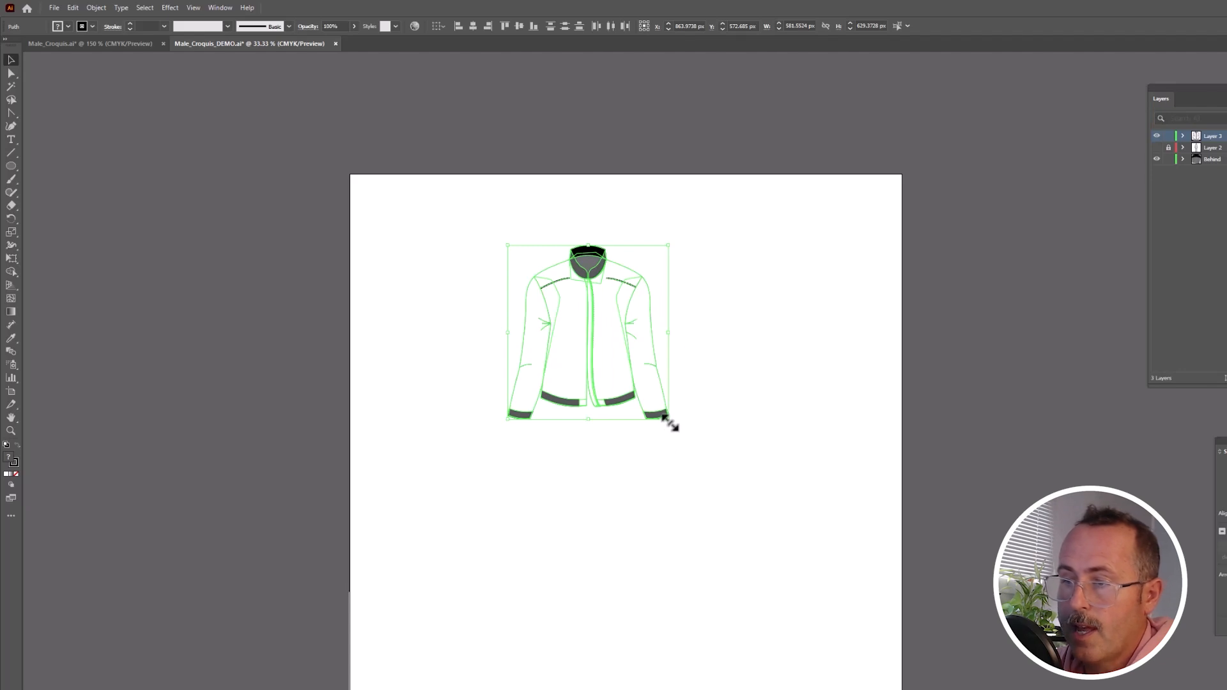
pyautogui.moveTo(666, 418); pyautogui.dragTo(874, 639)
pyautogui.moveTo(509, 636); pyautogui.dragTo(432, 689)
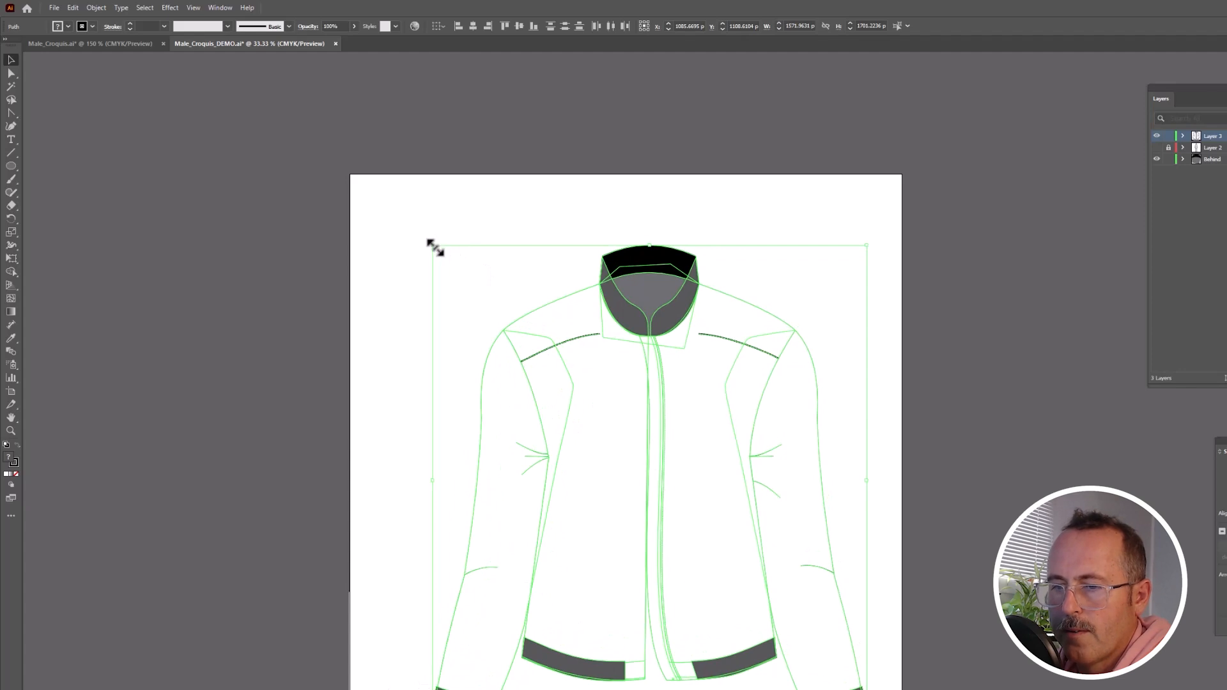
pyautogui.moveTo(433, 246); pyautogui.dragTo(386, 194)
pyautogui.click(948, 343)
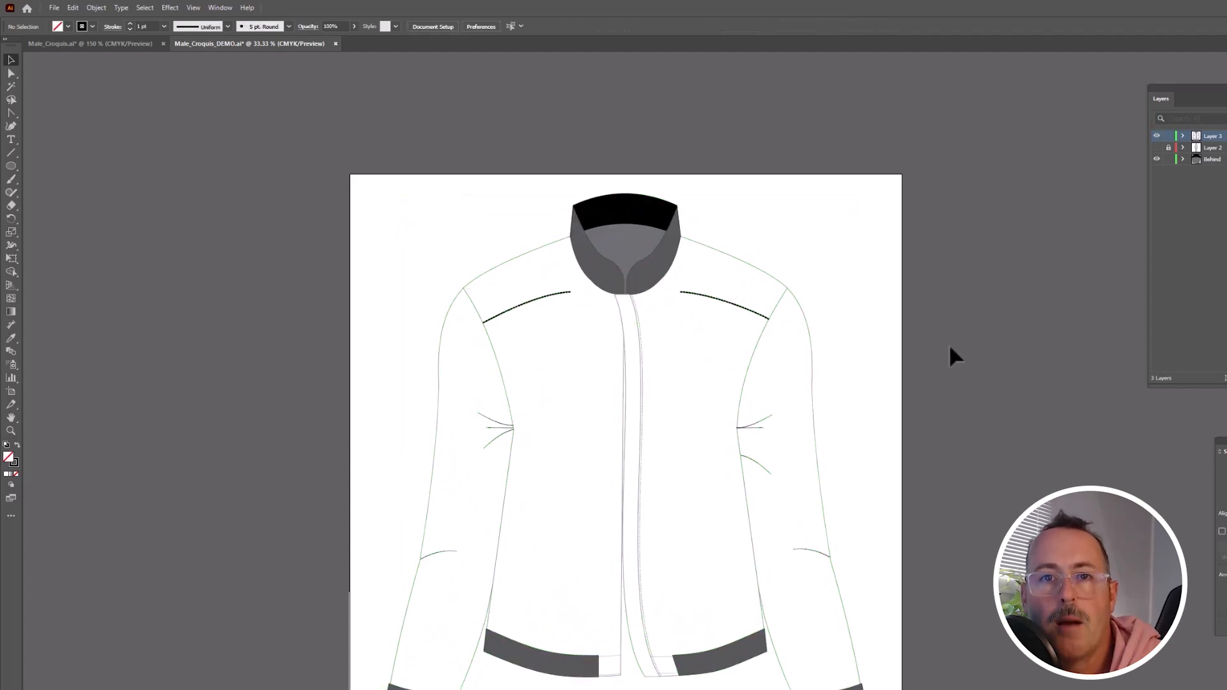